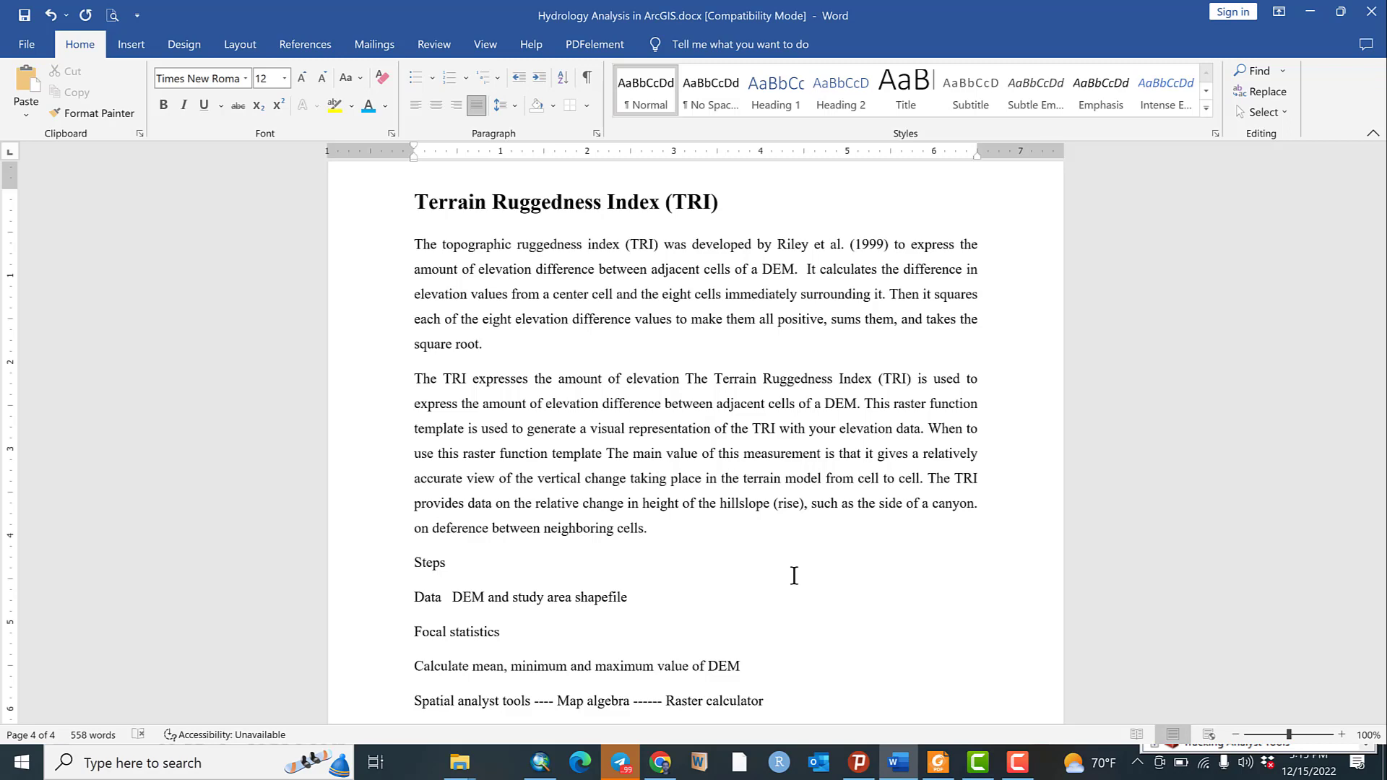
# - Read through the Terrain Ruggedness Index notes, including the processing steps and the TRI formula
pyautogui.scroll(-1, 797, 589)
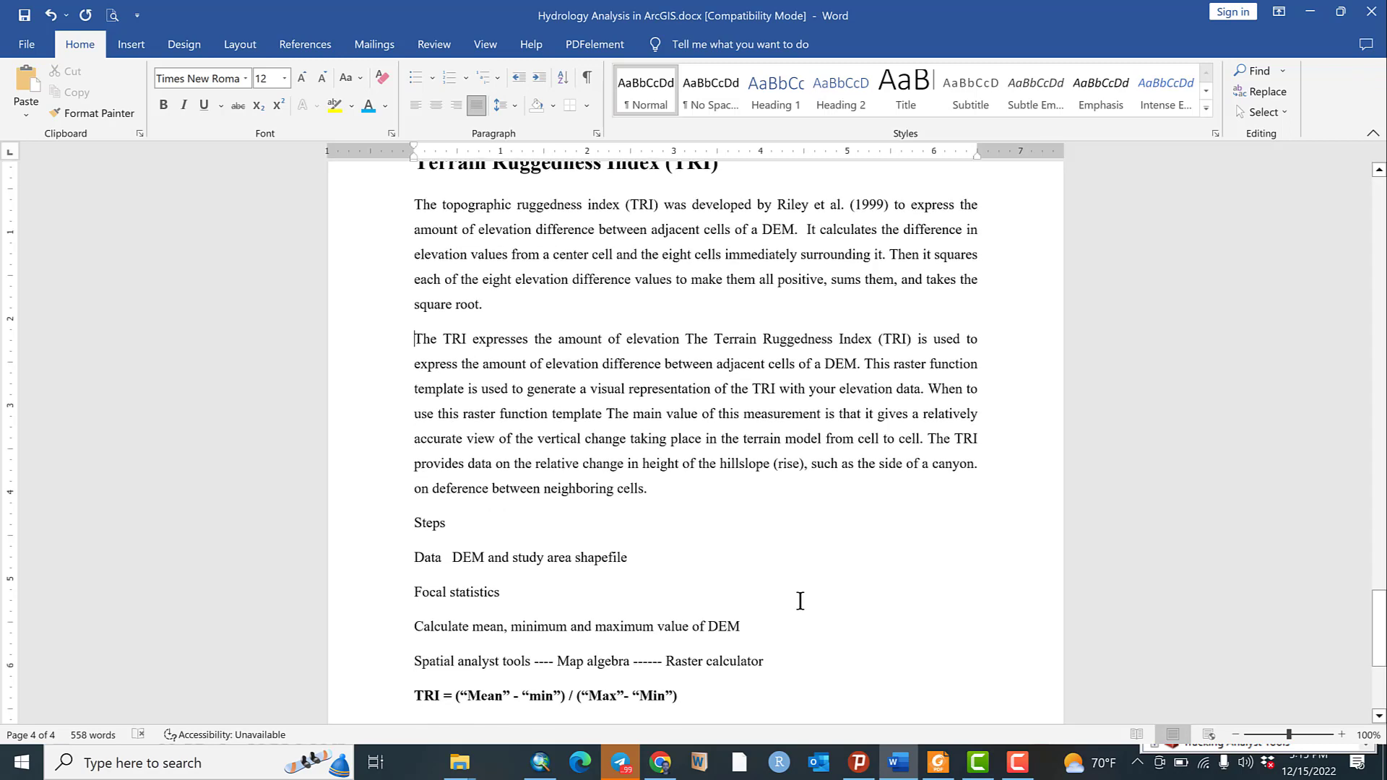
pyautogui.scroll(1, 800, 601)
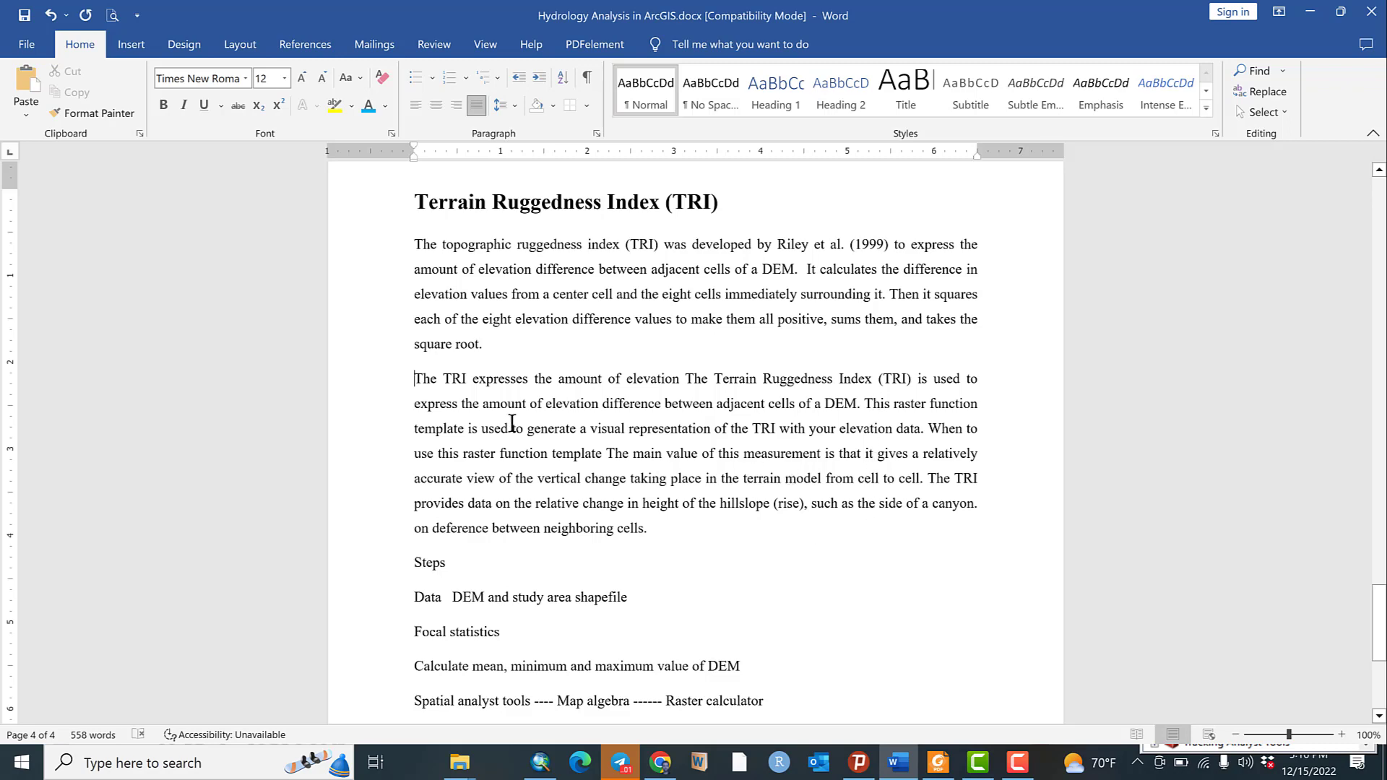
pyautogui.scroll(-2, 808, 574)
pyautogui.scroll(-5, 807, 574)
pyautogui.scroll(2, 808, 574)
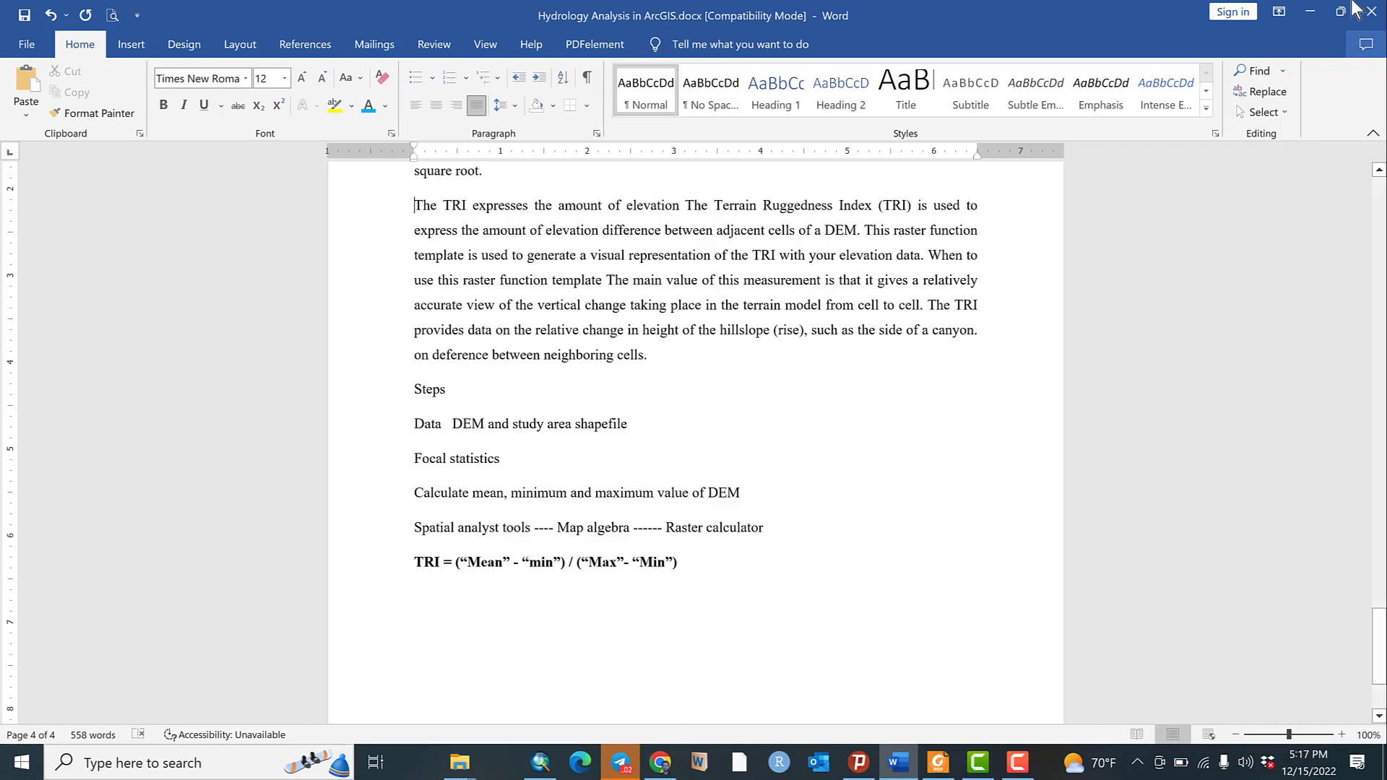
# - Switch to ArcMap and add DEM_Watershed.tif and Watershed_boundary.shp from the Data folder to the map
pyautogui.click(1312, 12)
pyautogui.click(540, 762)
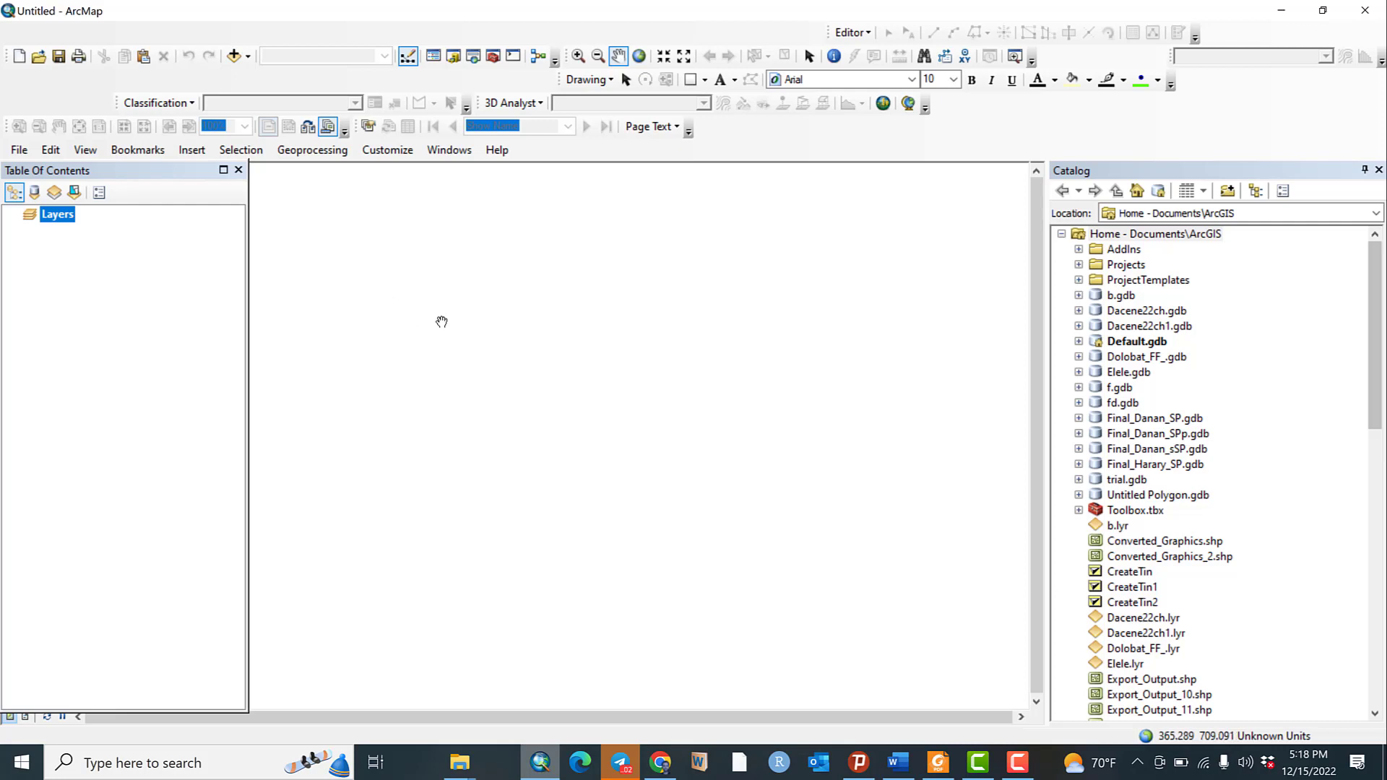
pyautogui.click(237, 60)
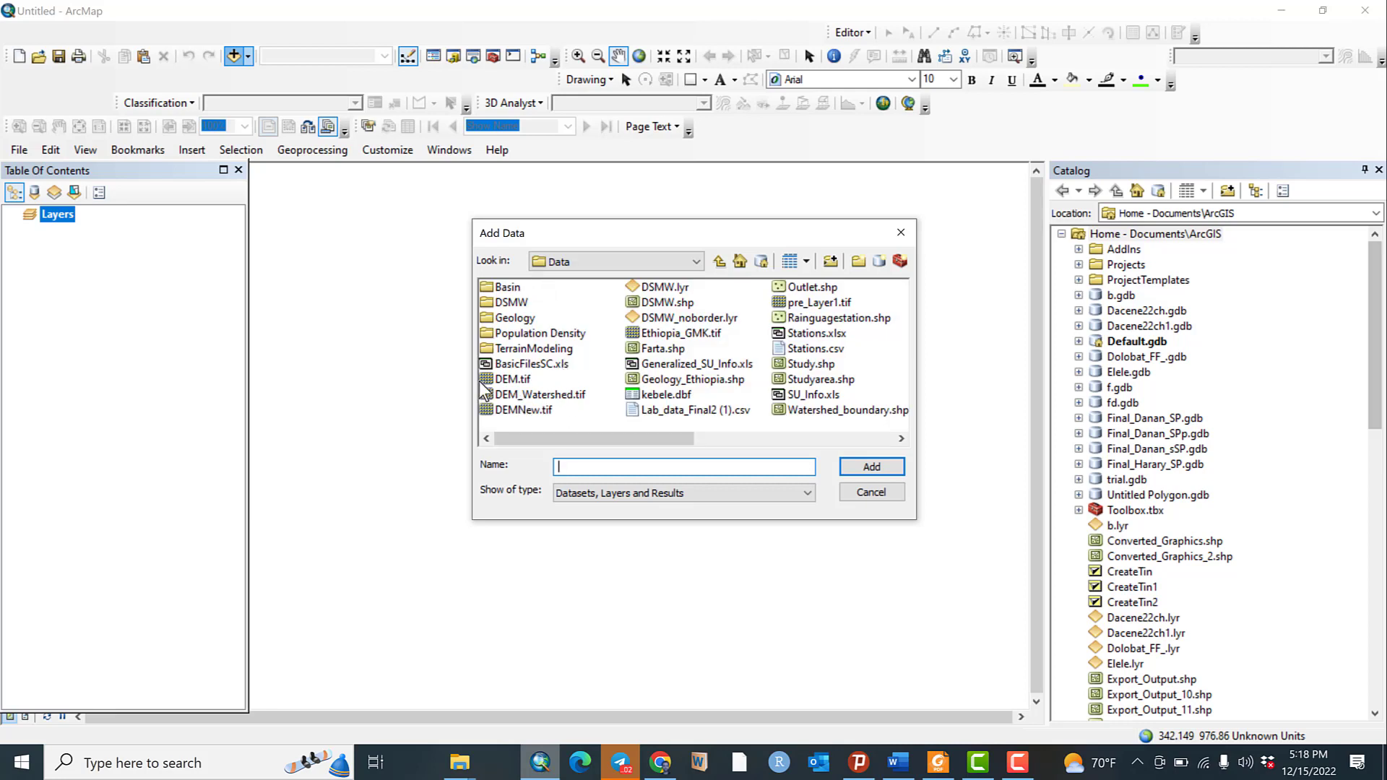
pyautogui.doubleClick(560, 396)
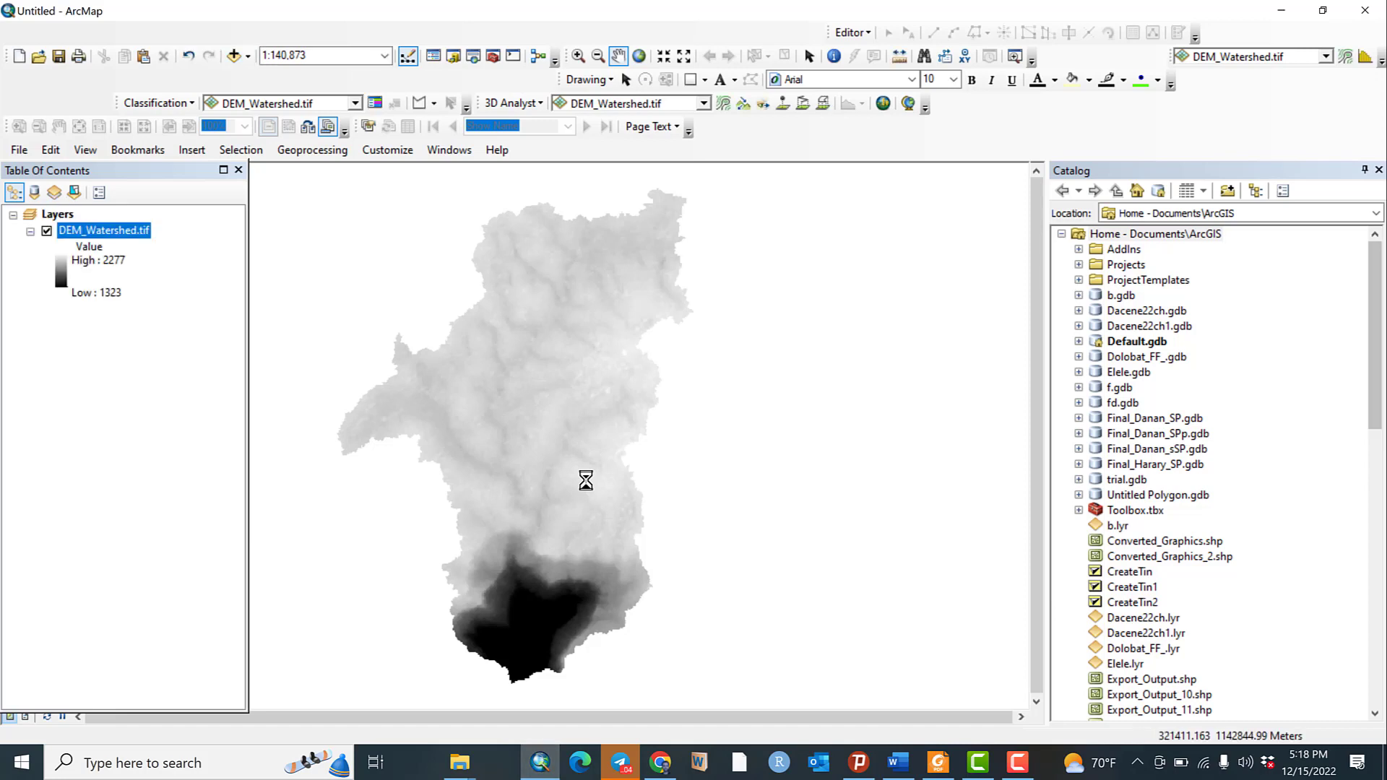
pyautogui.click(234, 56)
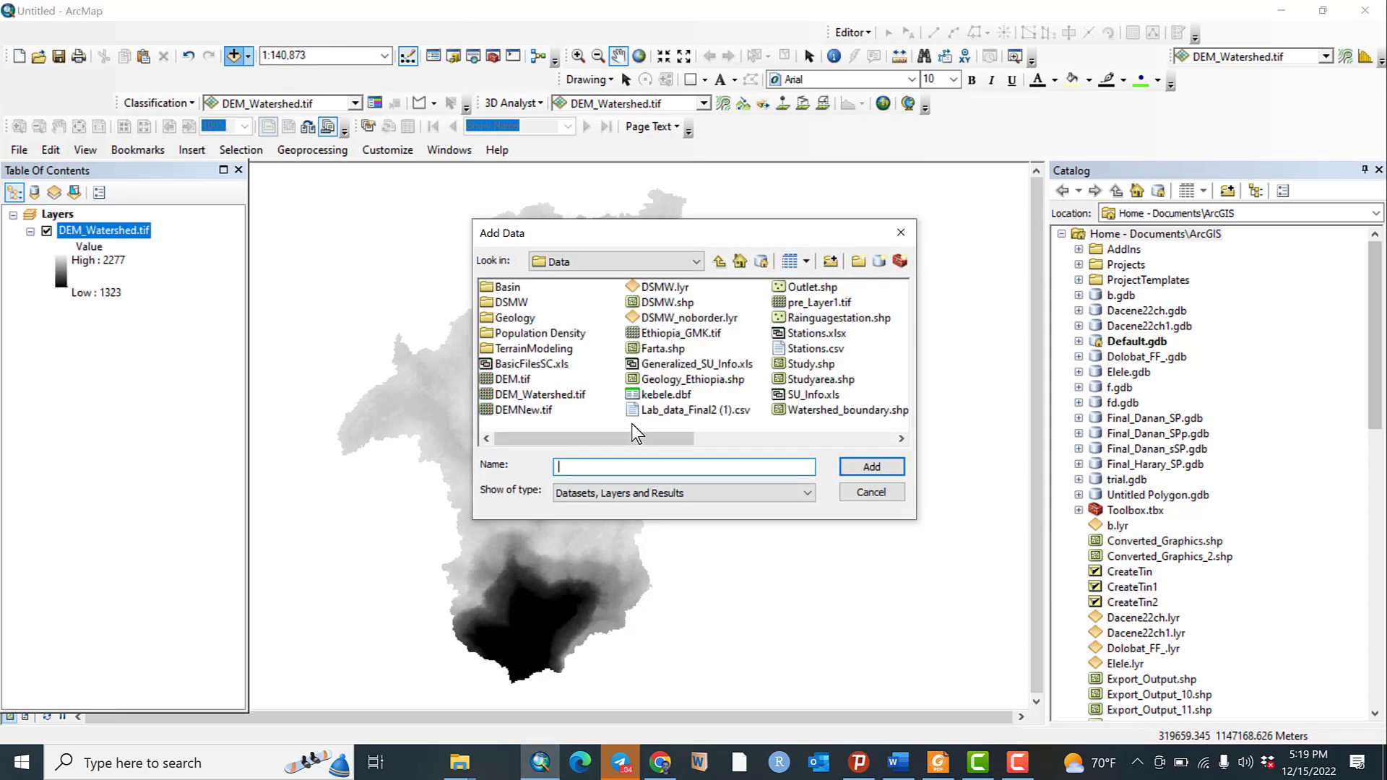
pyautogui.doubleClick(824, 410)
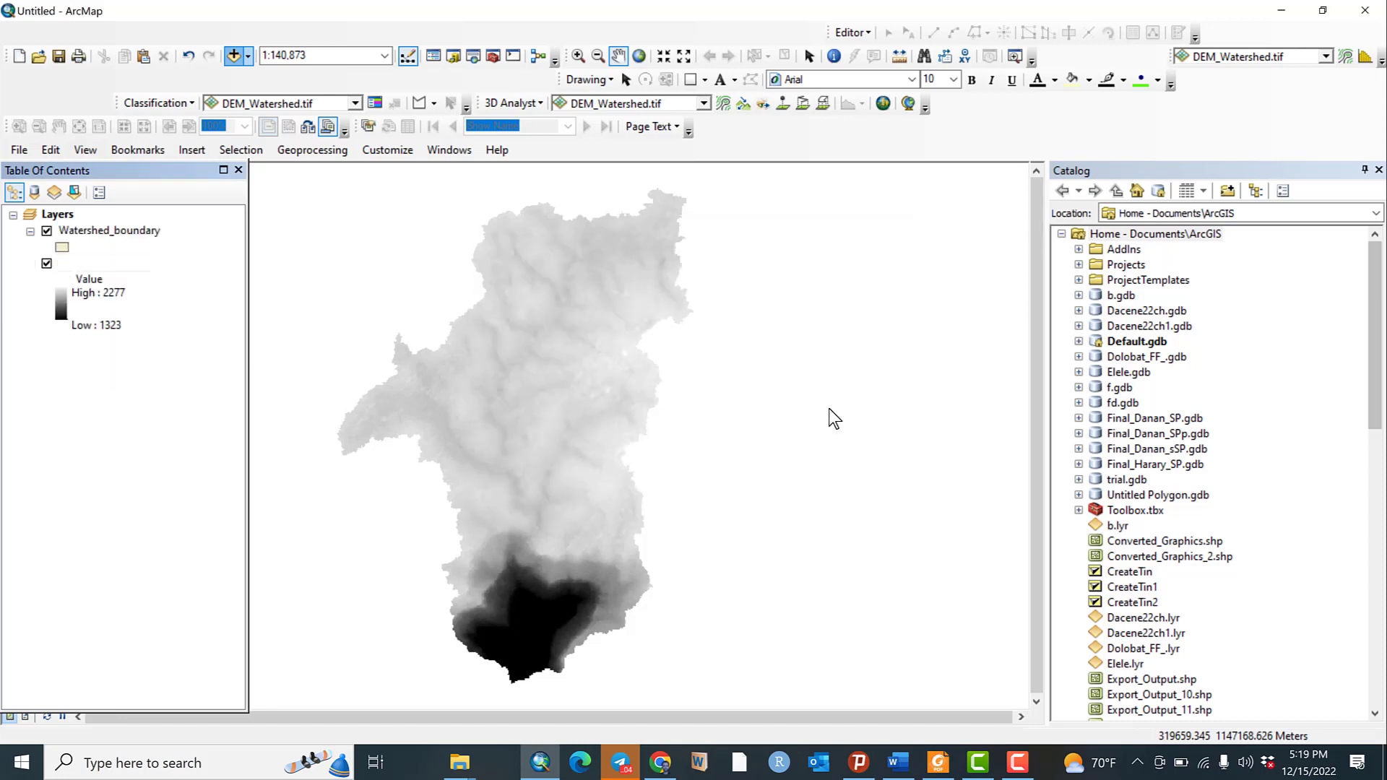
# - Change the Watershed_boundary layer's symbol to a hollow fill with a black outline
pyautogui.moveTo(68, 263); pyautogui.dragTo(67, 249)
pyautogui.click(65, 247)
pyautogui.click(852, 329)
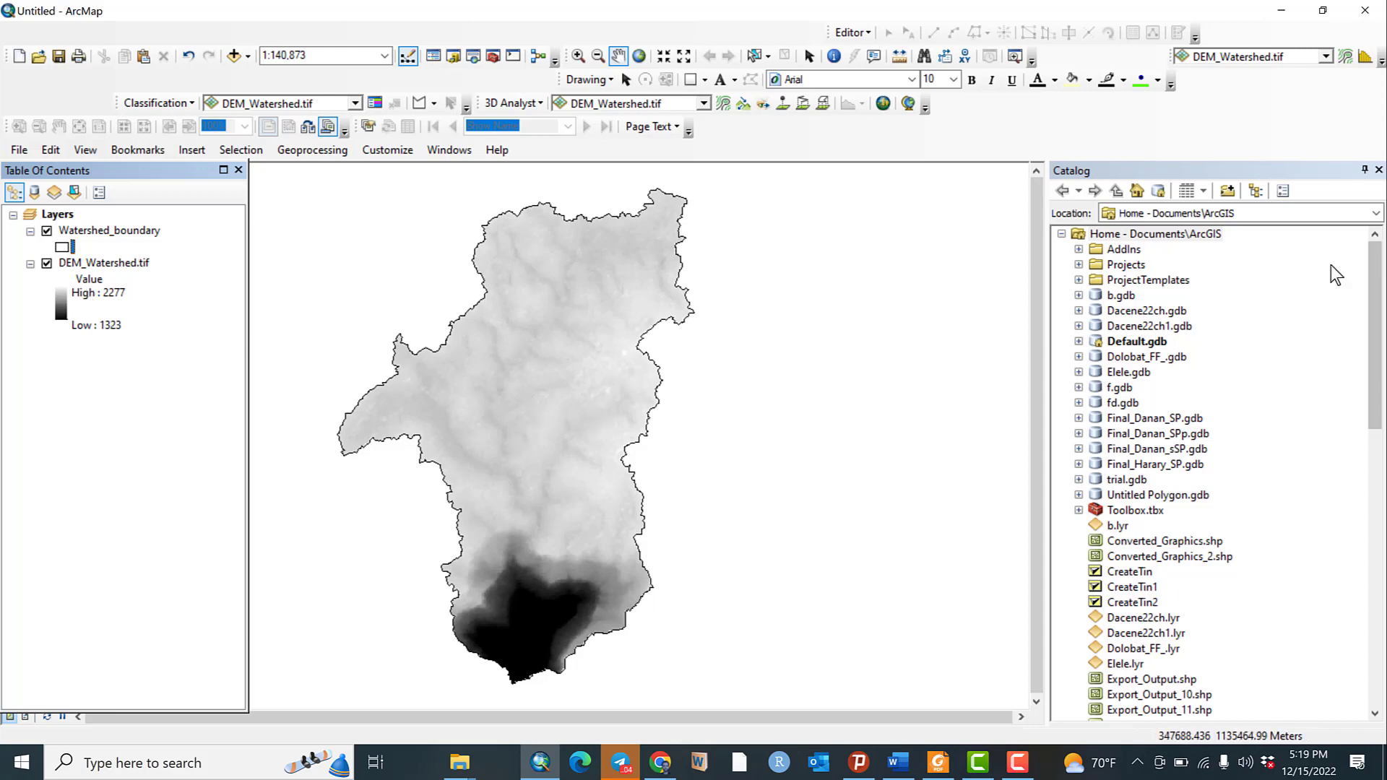
# - Close the Catalog and start Focal Statistics from the Spatial Analyst neighborhood tools with DEM_Watershed.tif as the input raster
pyautogui.click(1379, 169)
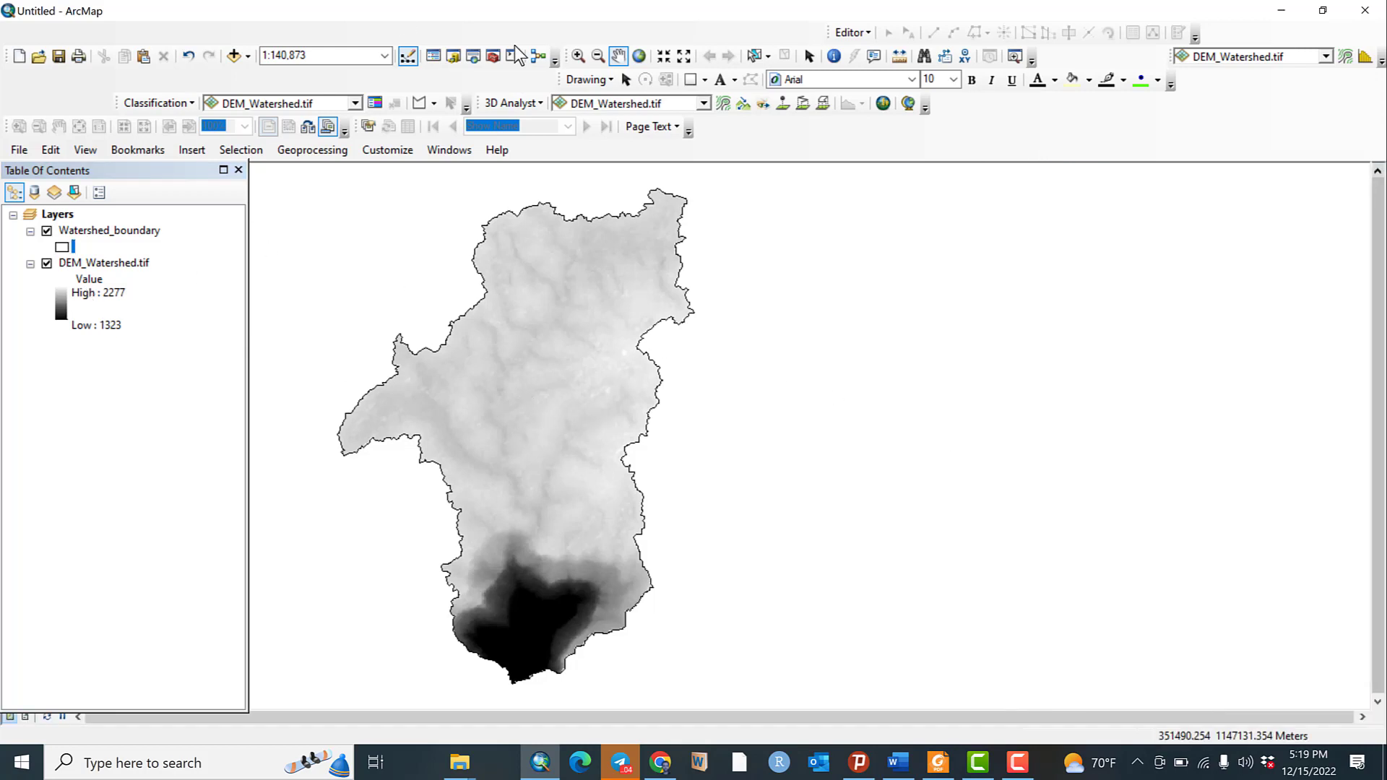
pyautogui.click(492, 56)
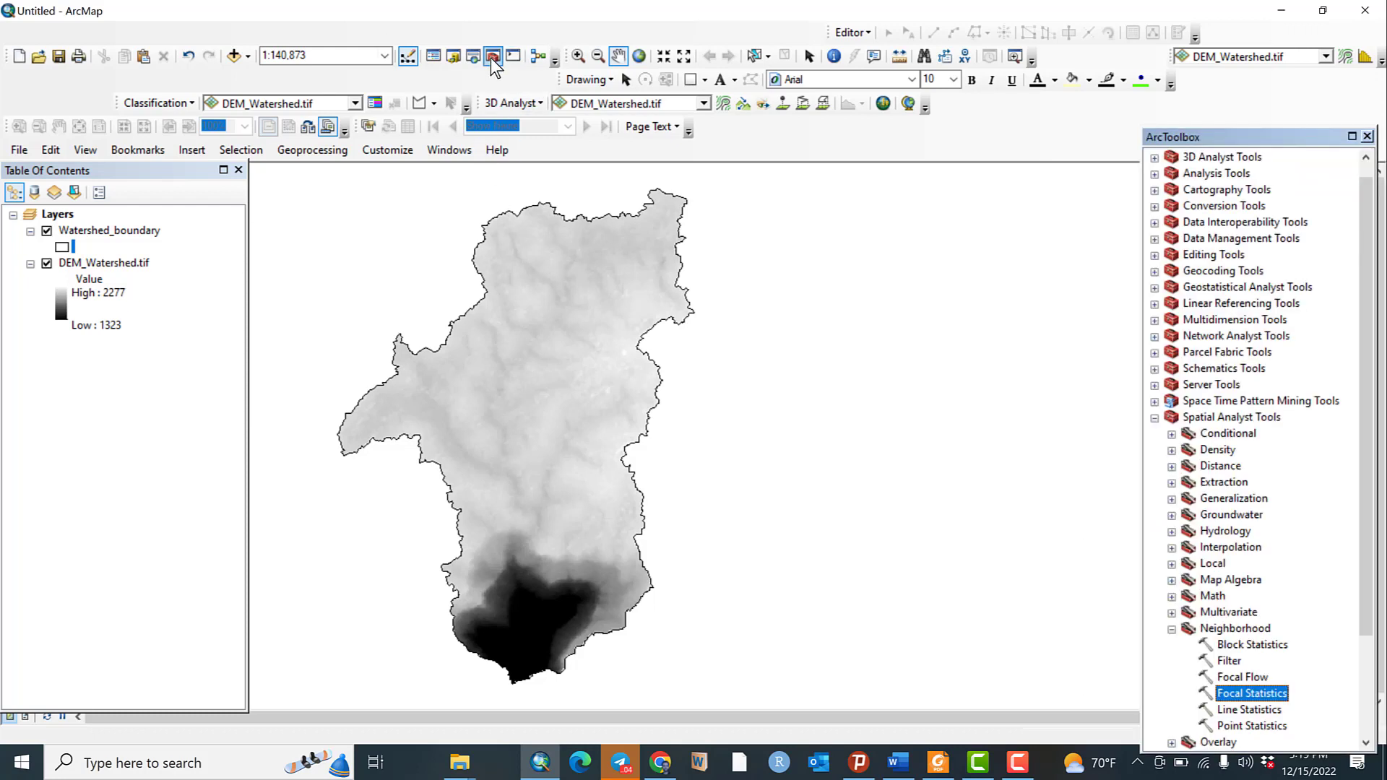
pyautogui.click(1155, 434)
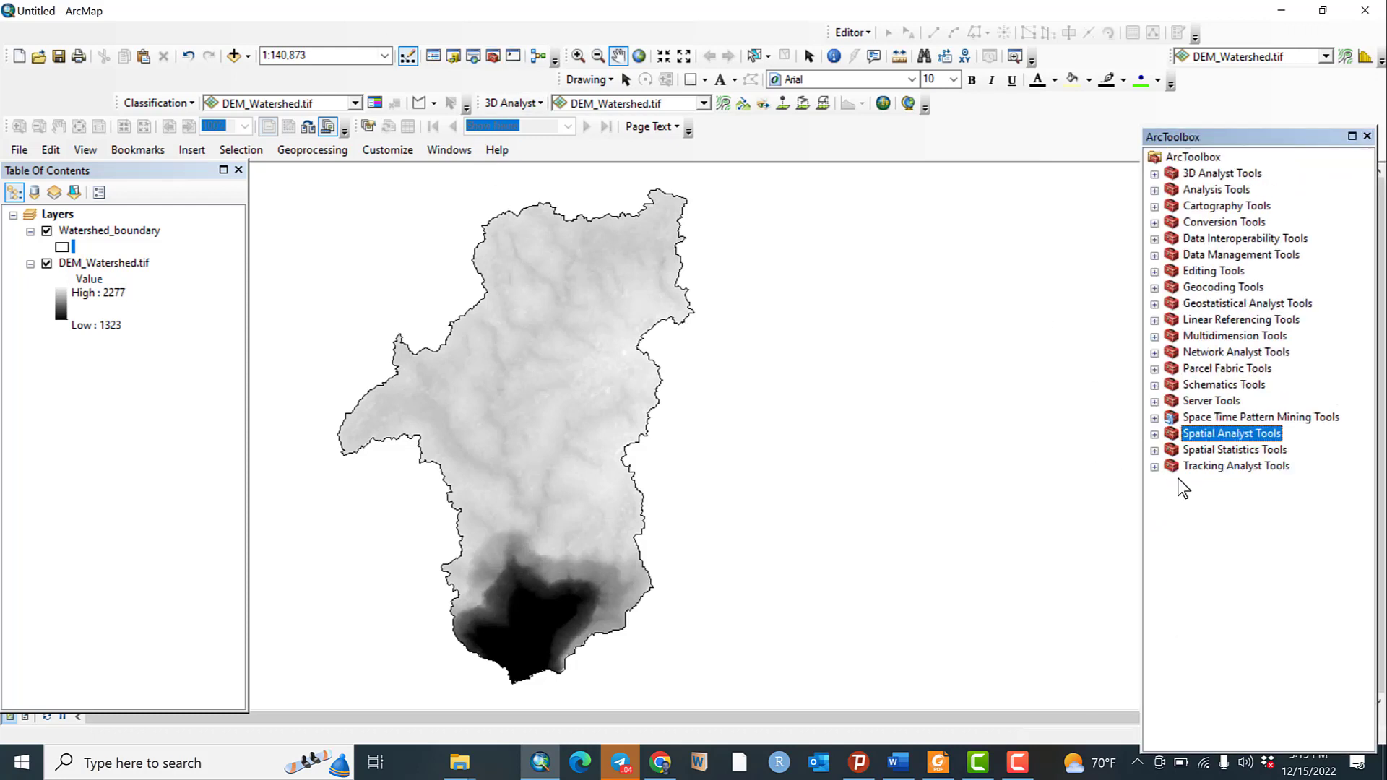
pyautogui.click(1155, 435)
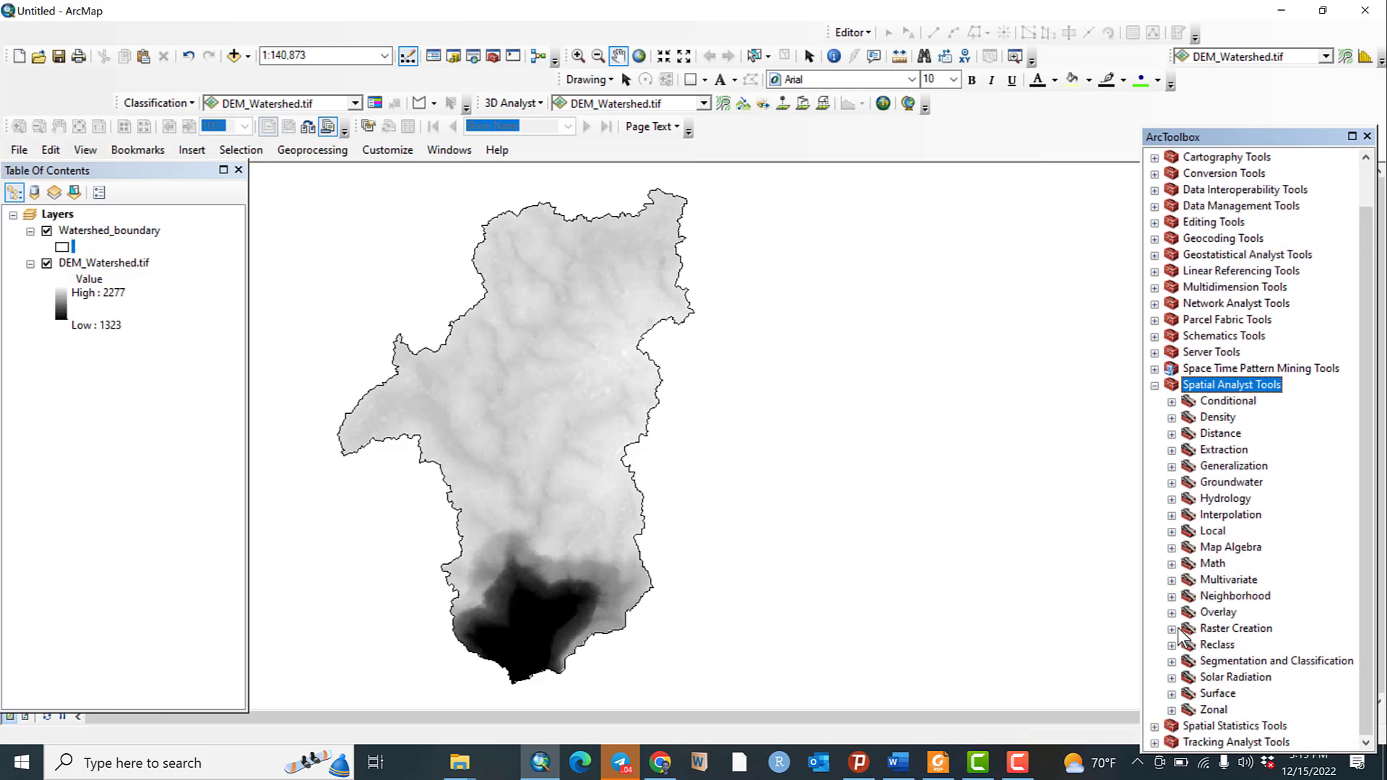
pyautogui.click(1172, 597)
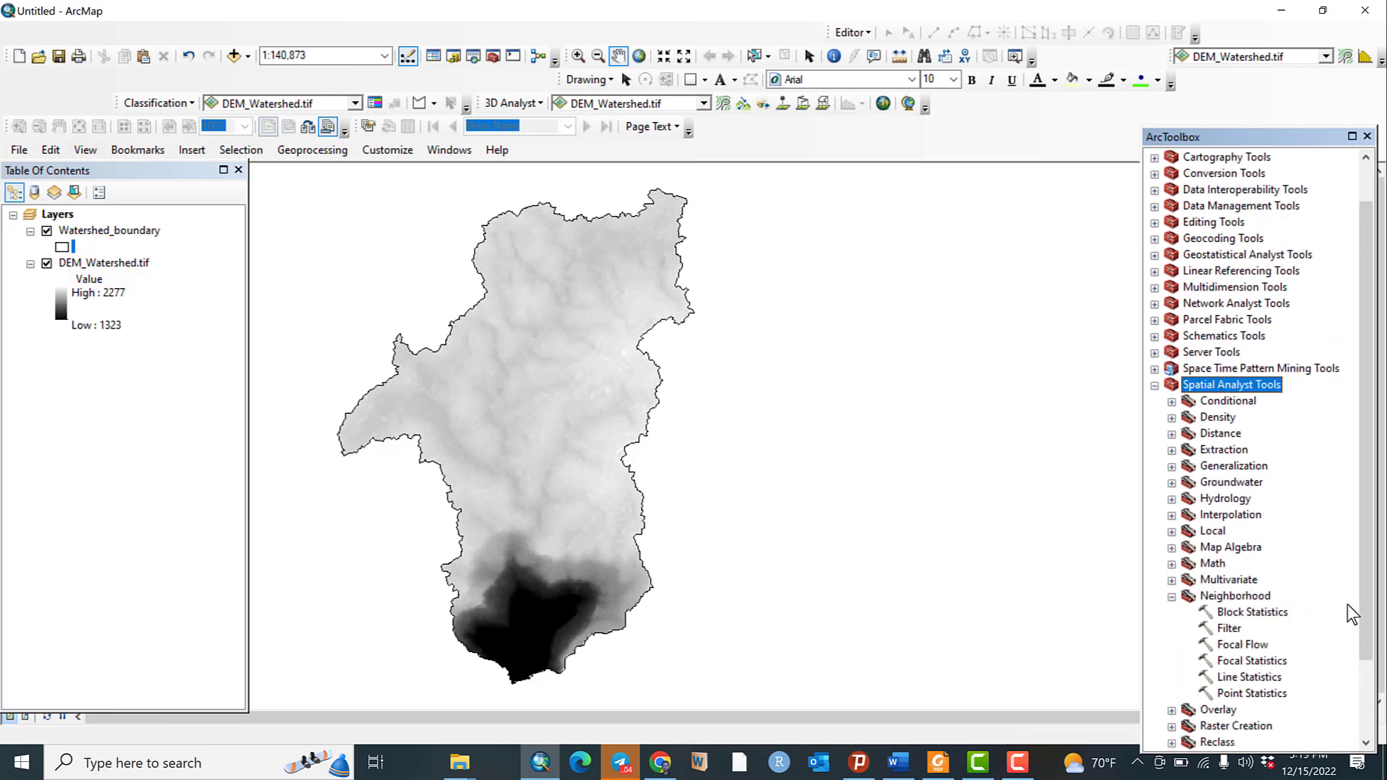
pyautogui.scroll(-2, 1347, 604)
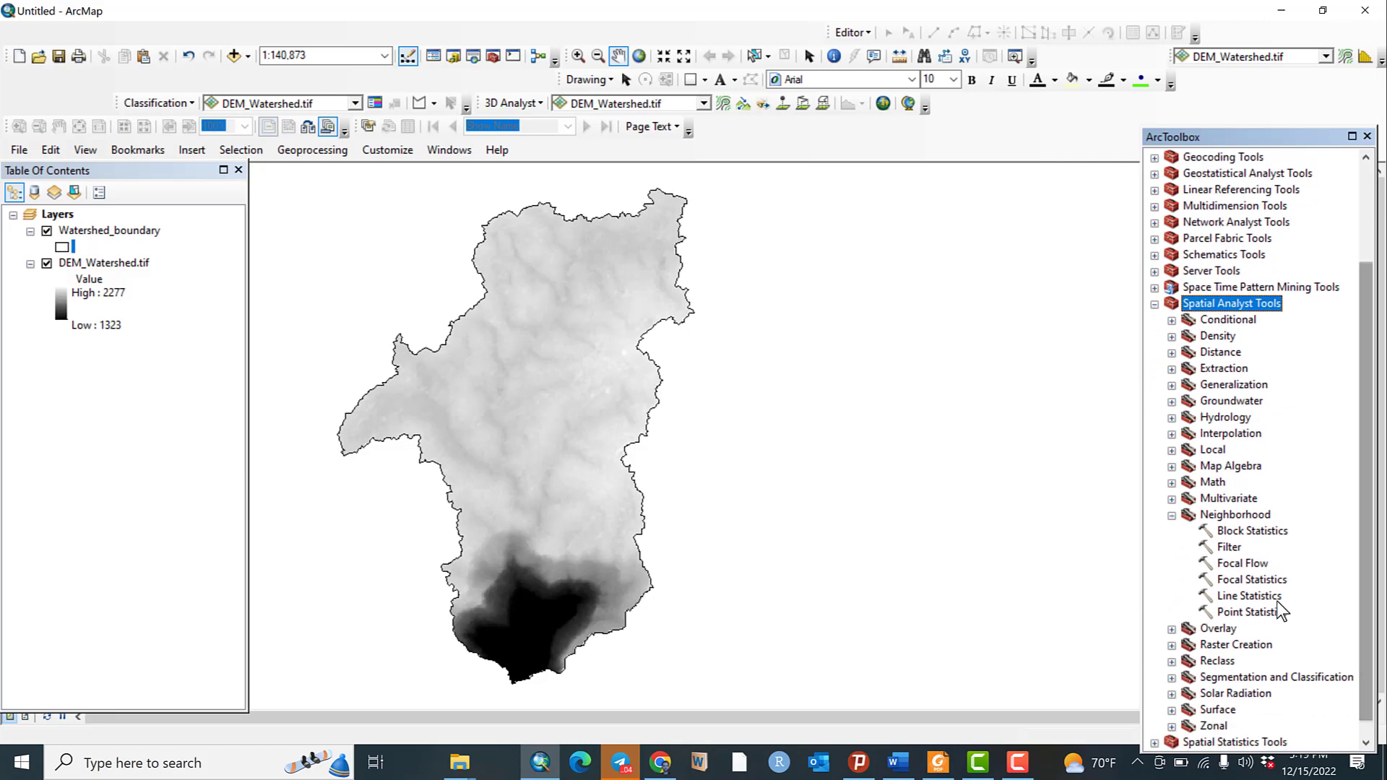
pyautogui.doubleClick(1263, 582)
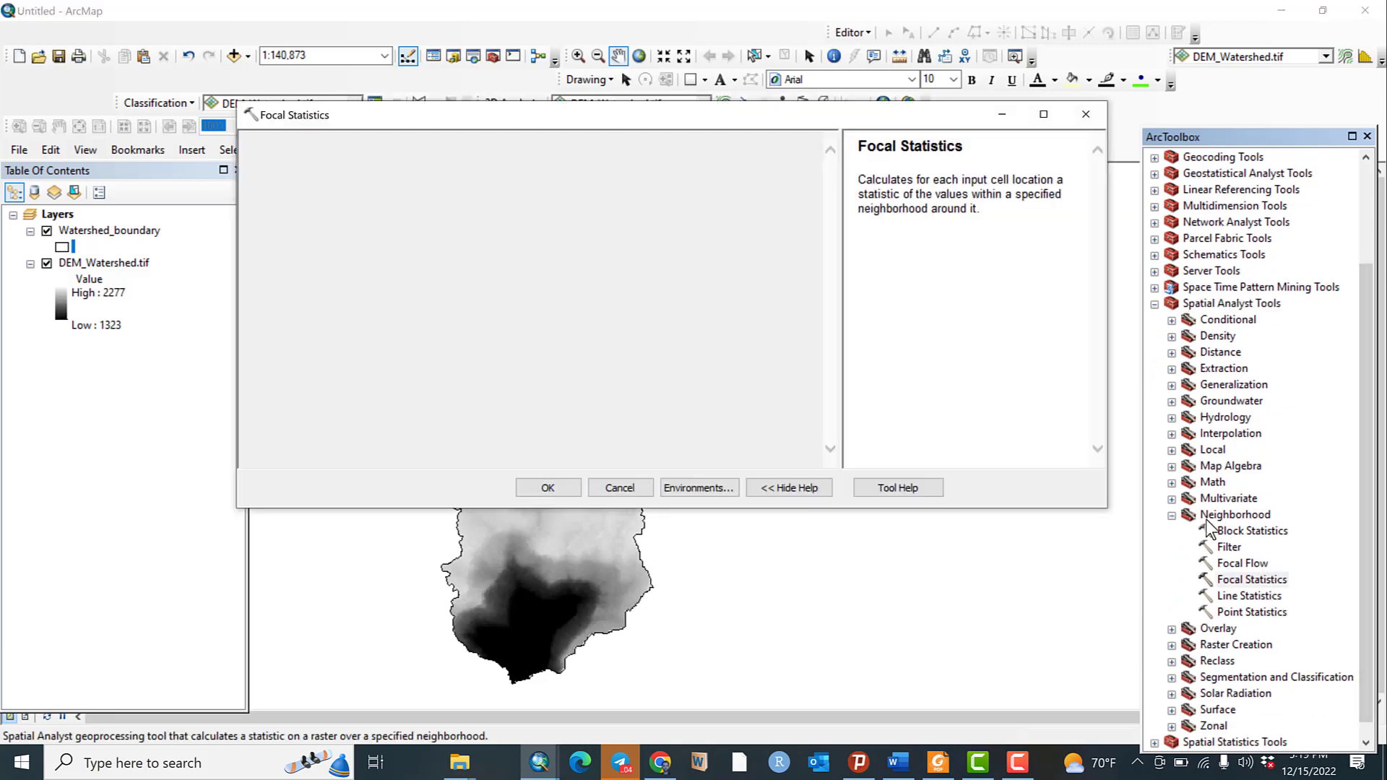
pyautogui.click(774, 165)
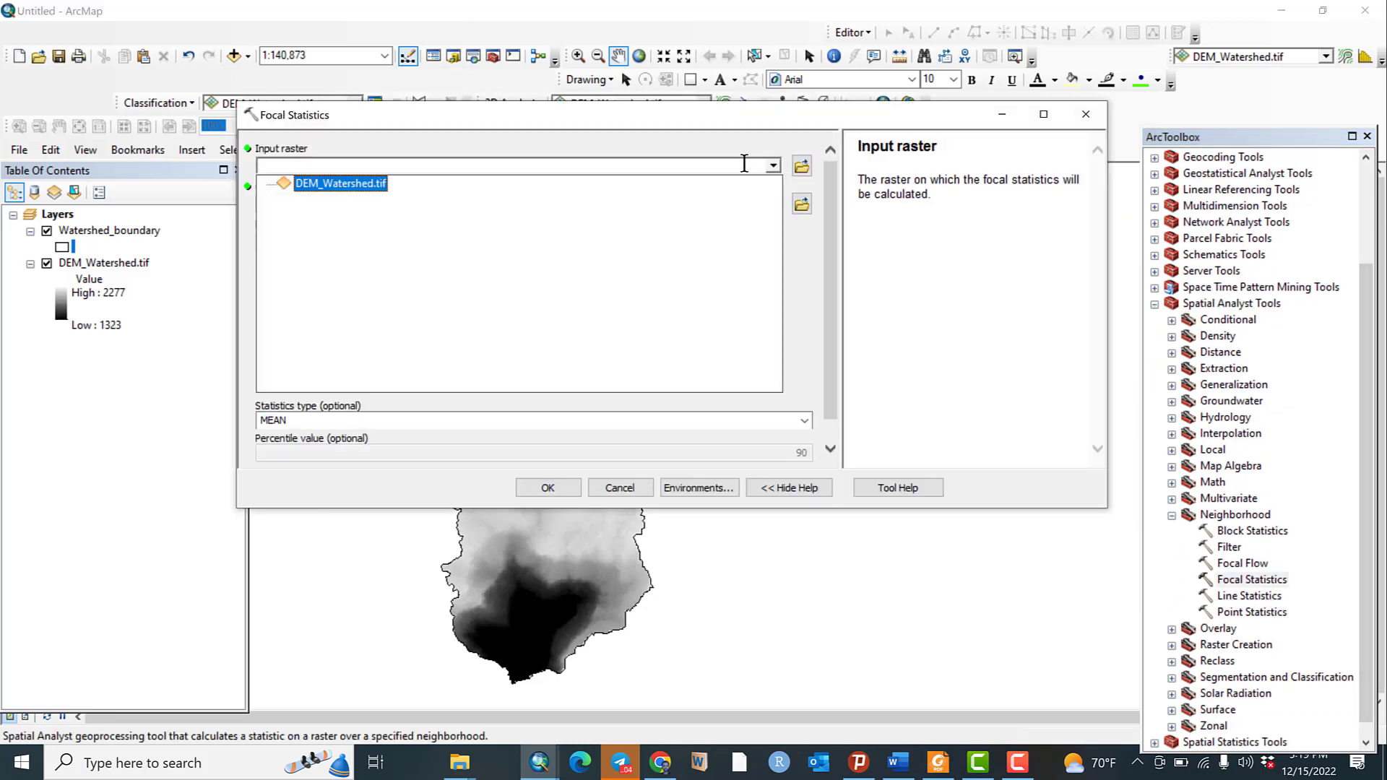
pyautogui.click(347, 186)
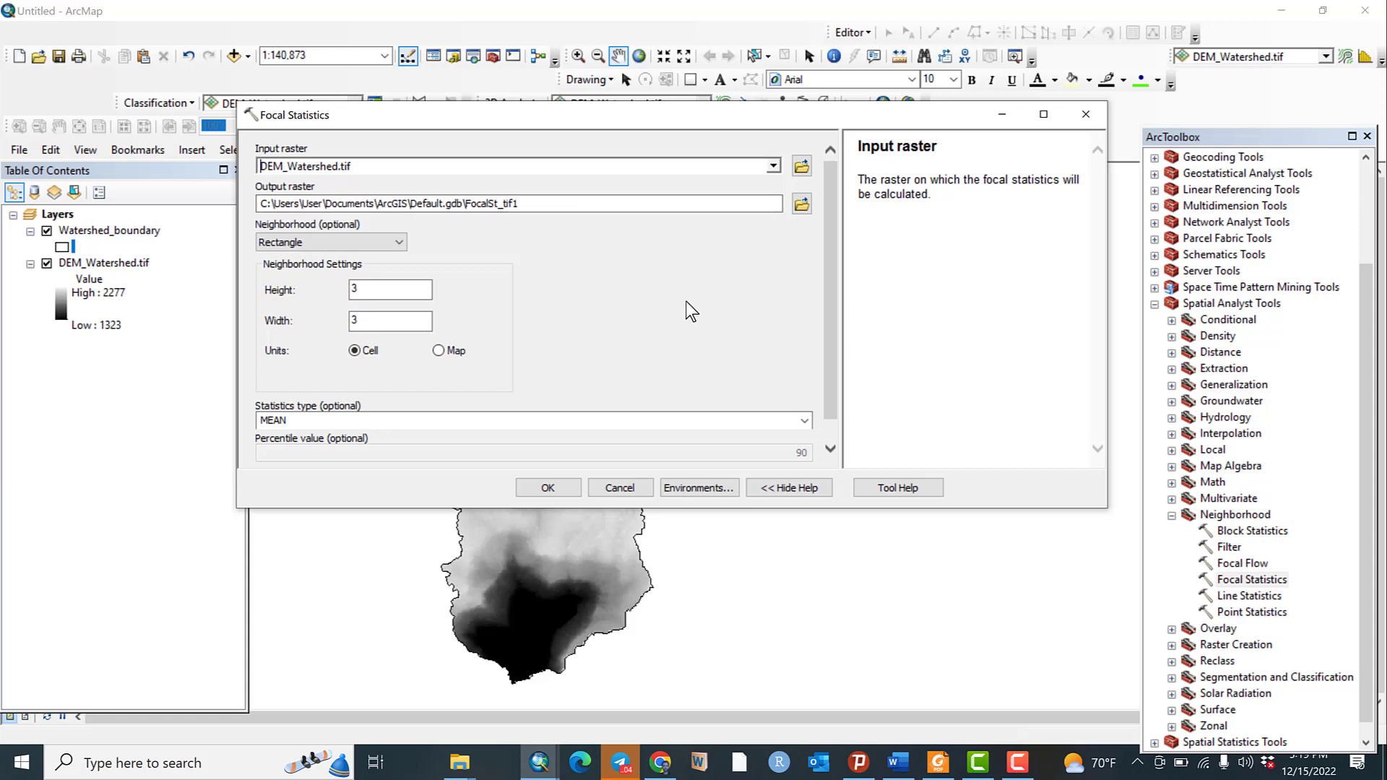
# - Set the rectangular neighborhood to a height of 10 and a width of 10 cells
pyautogui.click(406, 287)
pyautogui.press('BackSpace')
pyautogui.write('10')
pyautogui.click(388, 323)
pyautogui.press('BackSpace')
pyautogui.write('10')
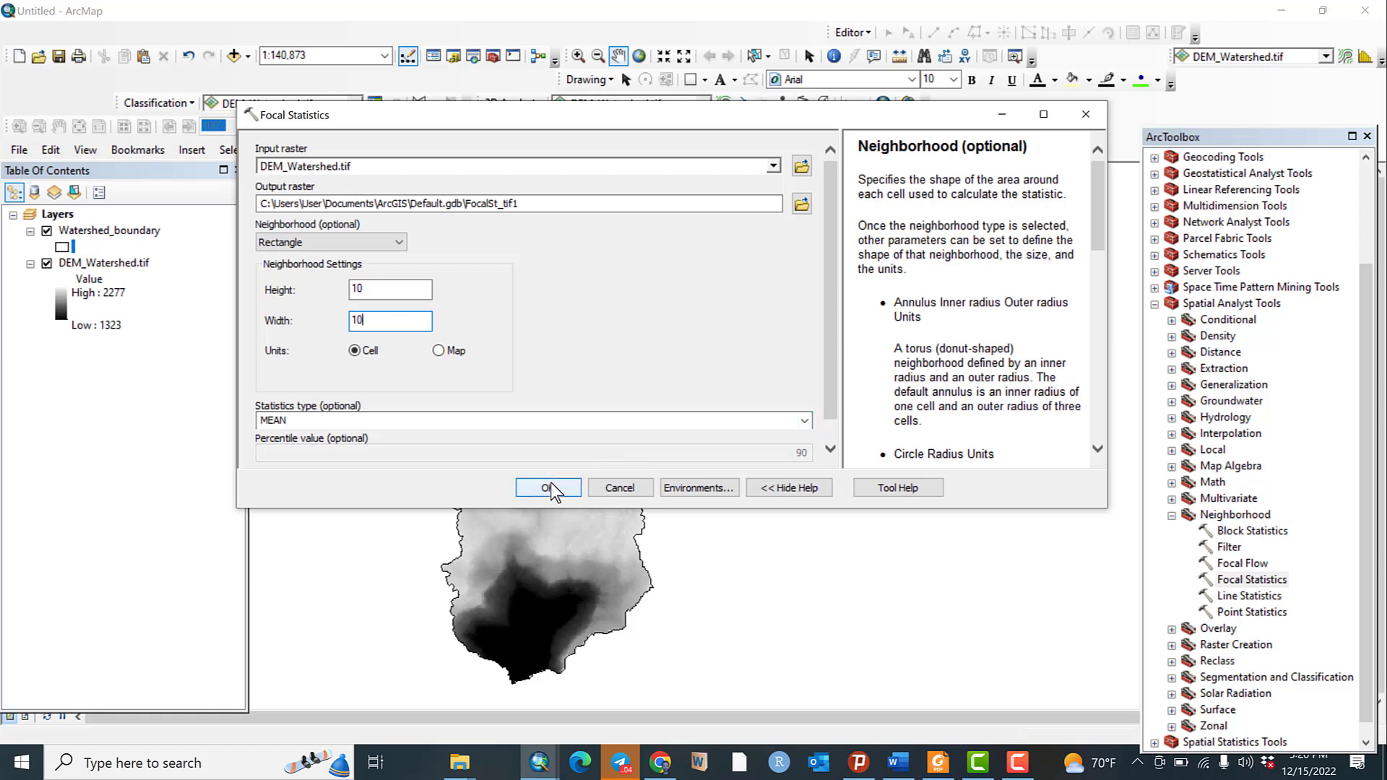
# - Name the output raster mean within Default.gdb
pyautogui.click(532, 203)
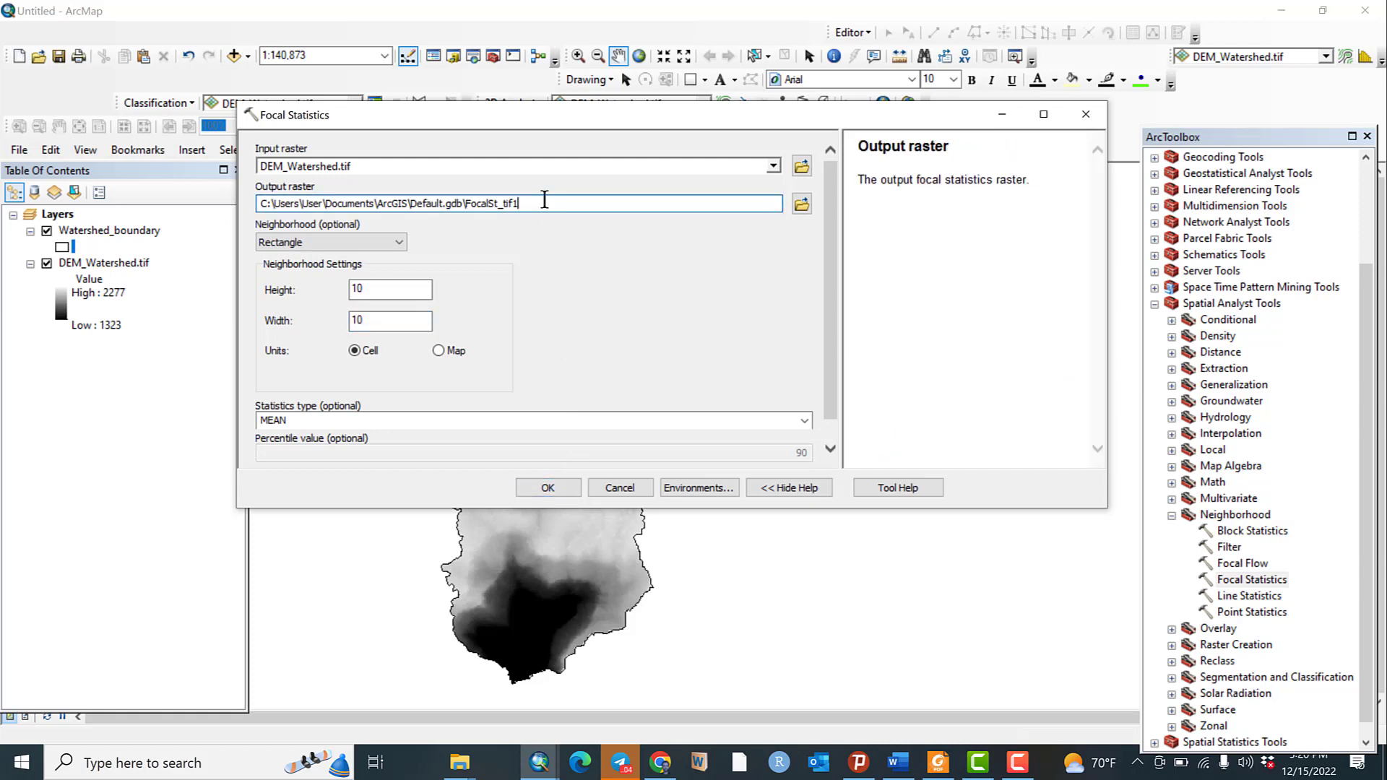
pyautogui.press('BackSpace')
pyautogui.press('BackSpace')
pyautogui.press('BackSpace')
pyautogui.press('BackSpace')
pyautogui.press('BackSpace')
pyautogui.press('BackSpace')
pyautogui.press('BackSpace')
pyautogui.press('BackSpace')
pyautogui.press('BackSpace')
pyautogui.press('BackSpace')
pyautogui.press('BackSpace')
pyautogui.write('mean')
pyautogui.click(805, 203)
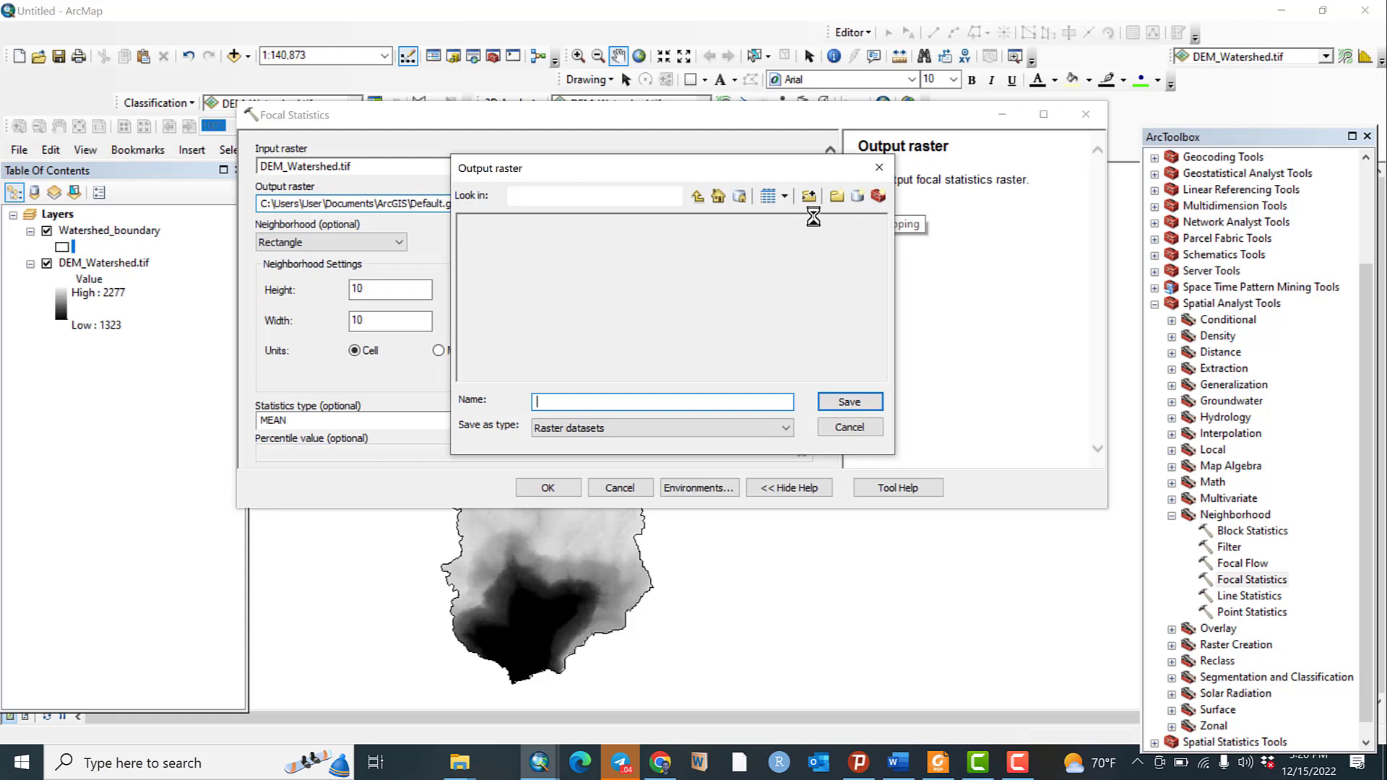
pyautogui.click(880, 170)
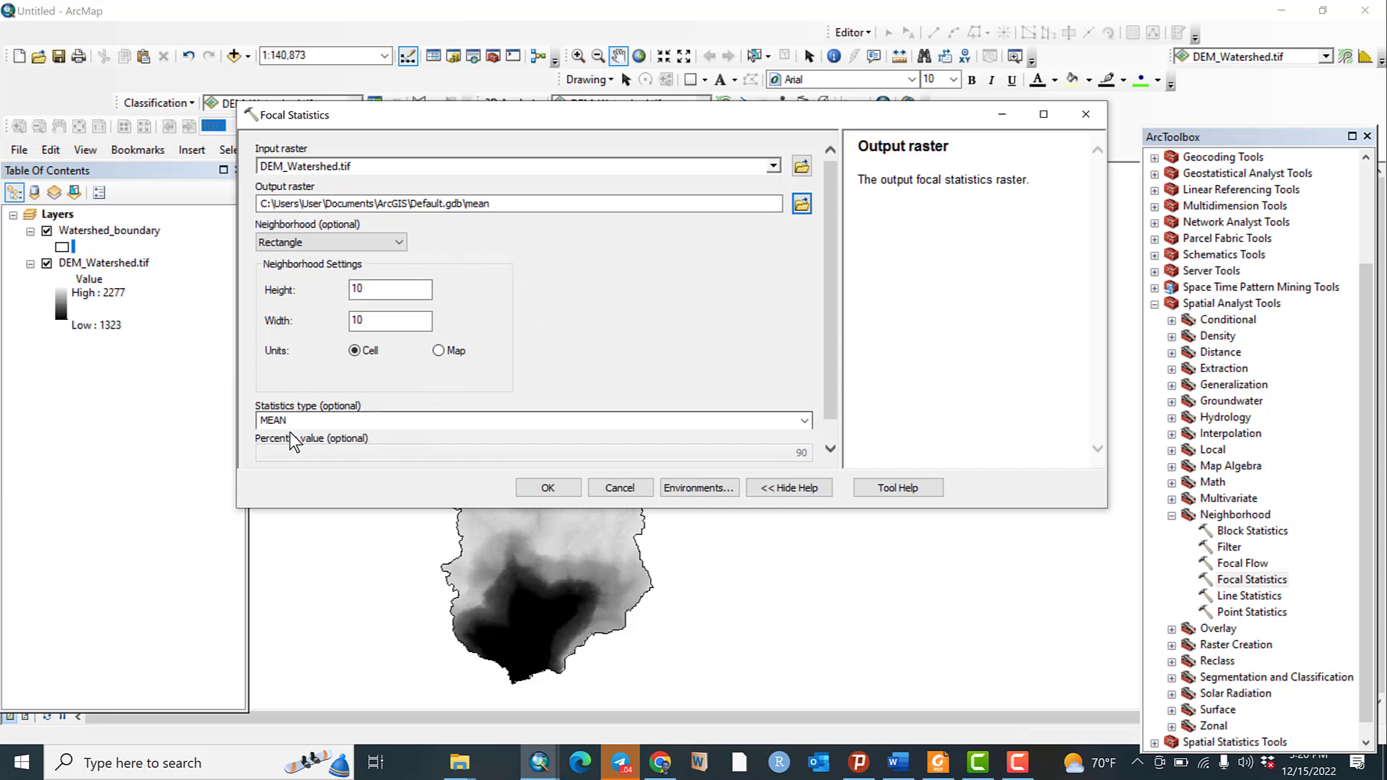
# - Keep MEAN as the statistics type and run Focal Statistics
pyautogui.click(803, 421)
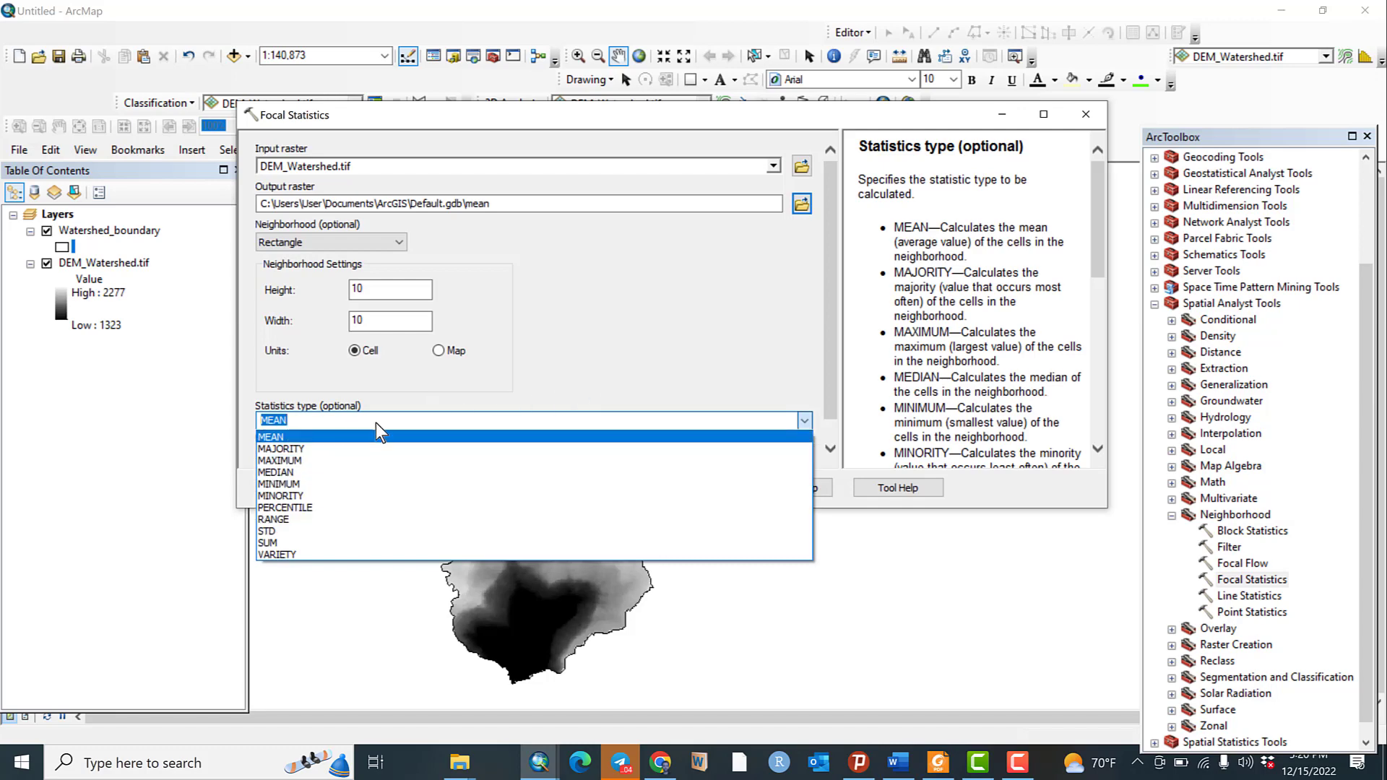
pyautogui.click(353, 428)
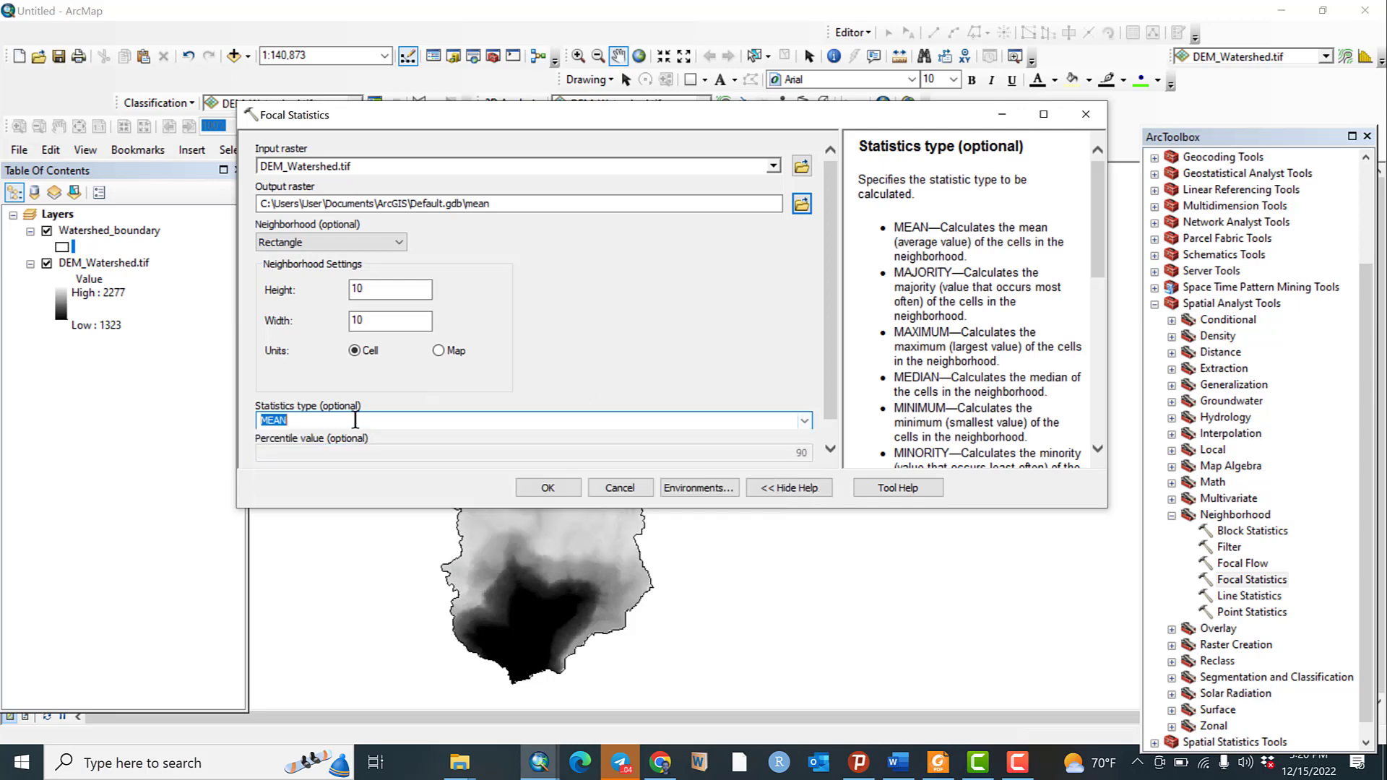
pyautogui.click(549, 488)
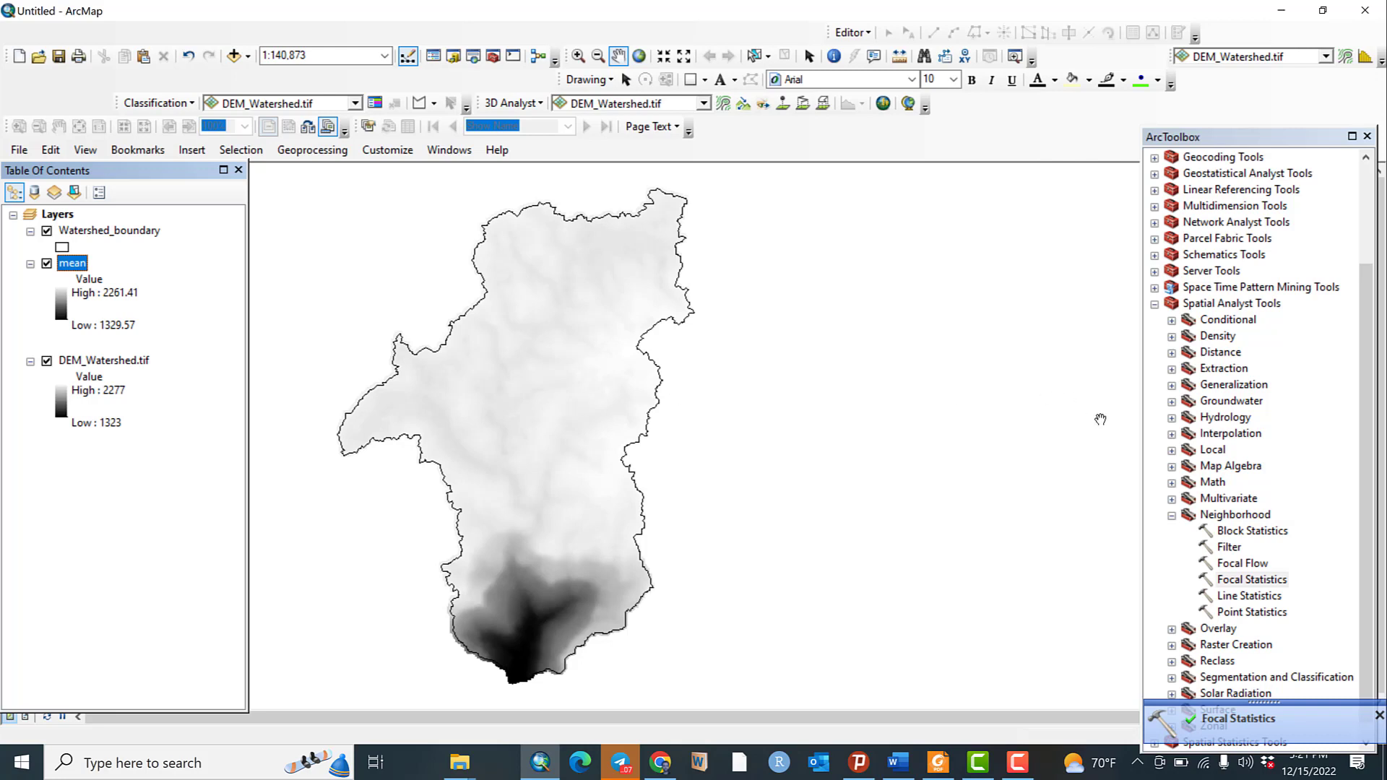
# - Start Focal Statistics again with DEM_Watershed.tif as the input raster and name the output raster max in Default.gdb
pyautogui.click(1244, 582)
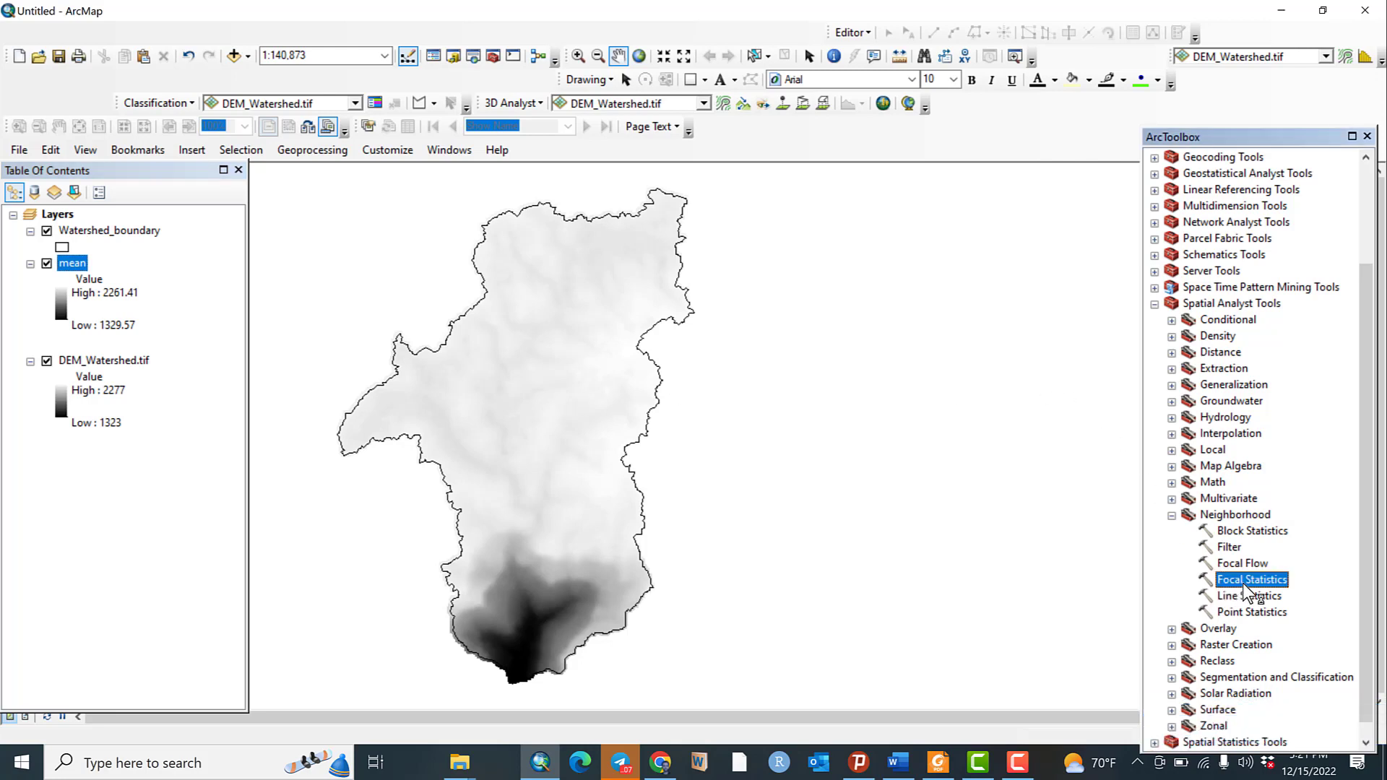
pyautogui.doubleClick(1243, 583)
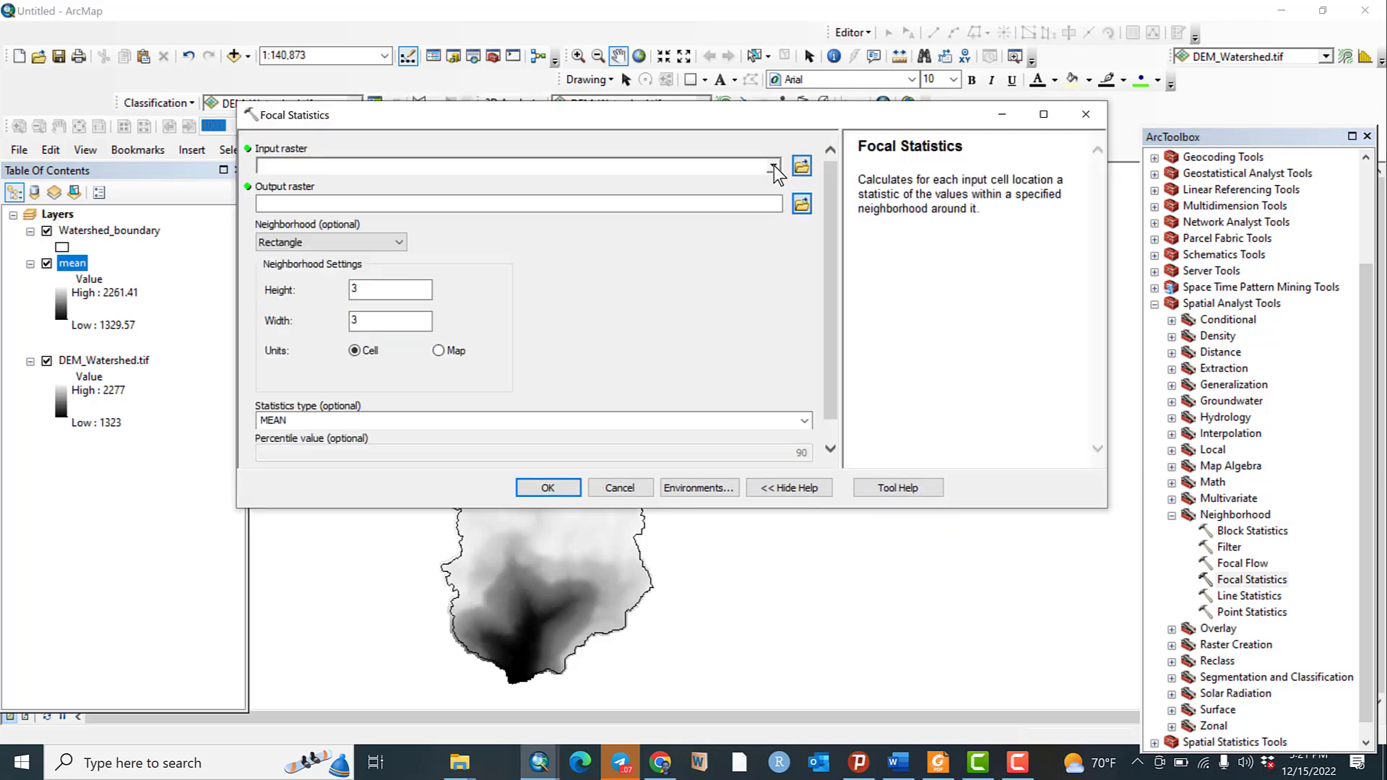
pyautogui.click(773, 166)
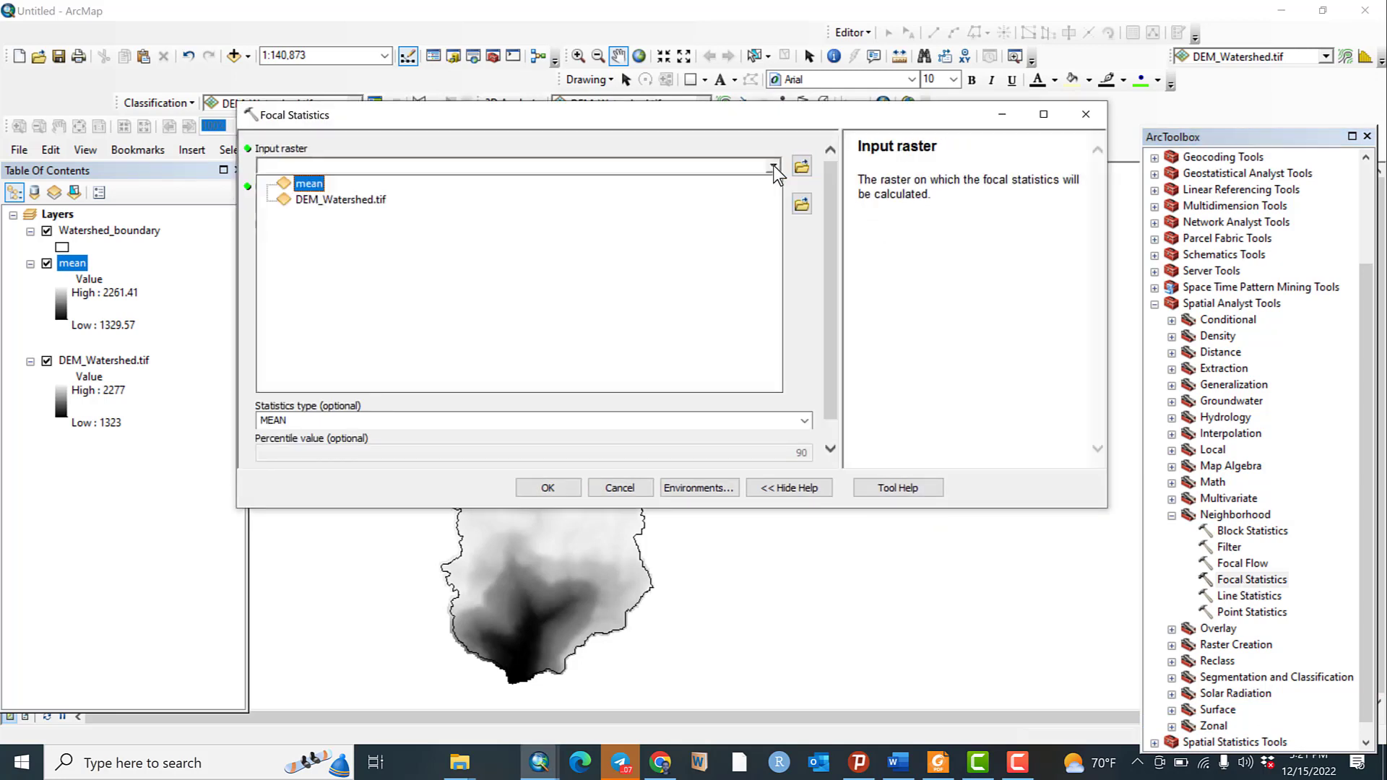
pyautogui.click(350, 198)
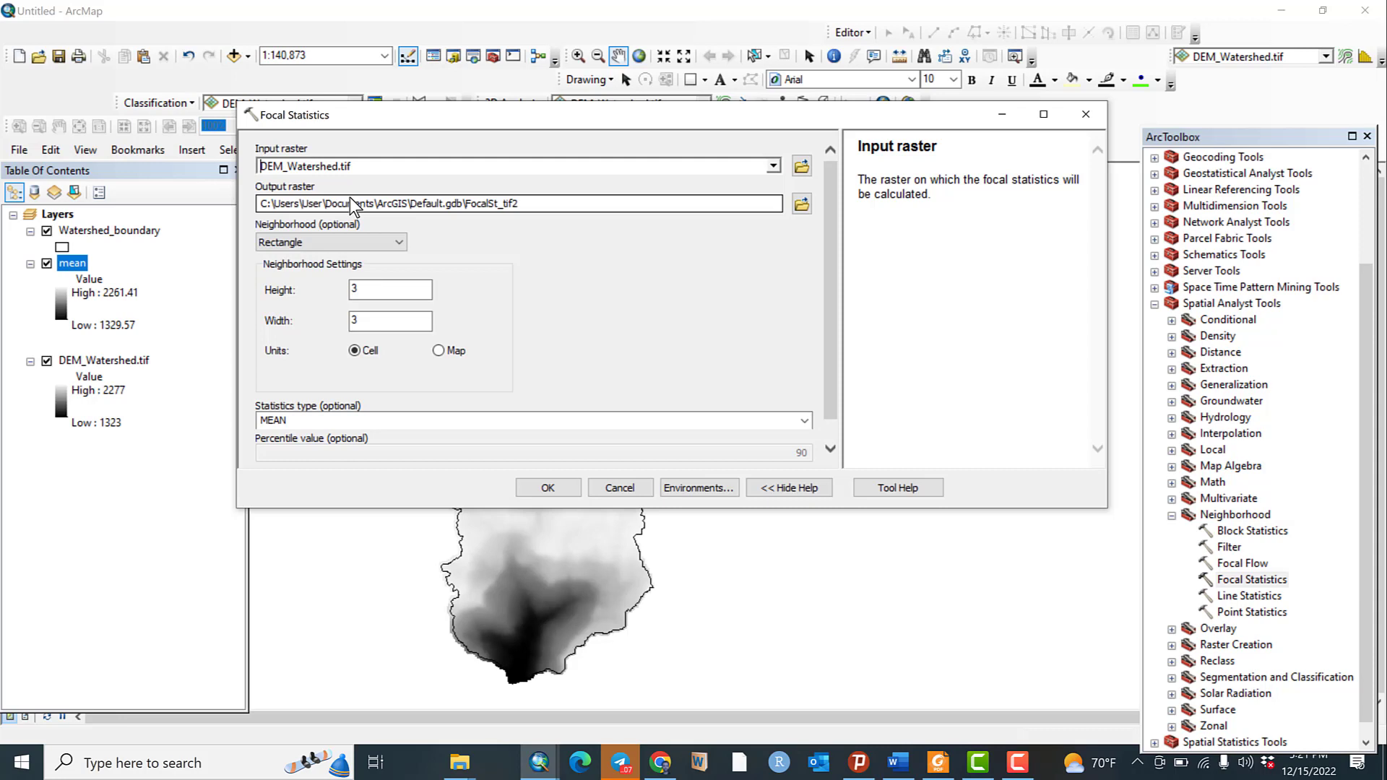
pyautogui.click(532, 204)
pyautogui.press('BackSpace')
pyautogui.press('BackSpace')
pyautogui.press('BackSpace')
pyautogui.press('BackSpace')
pyautogui.press('BackSpace')
pyautogui.press('BackSpace')
pyautogui.press('BackSpace')
pyautogui.press('BackSpace')
pyautogui.press('BackSpace')
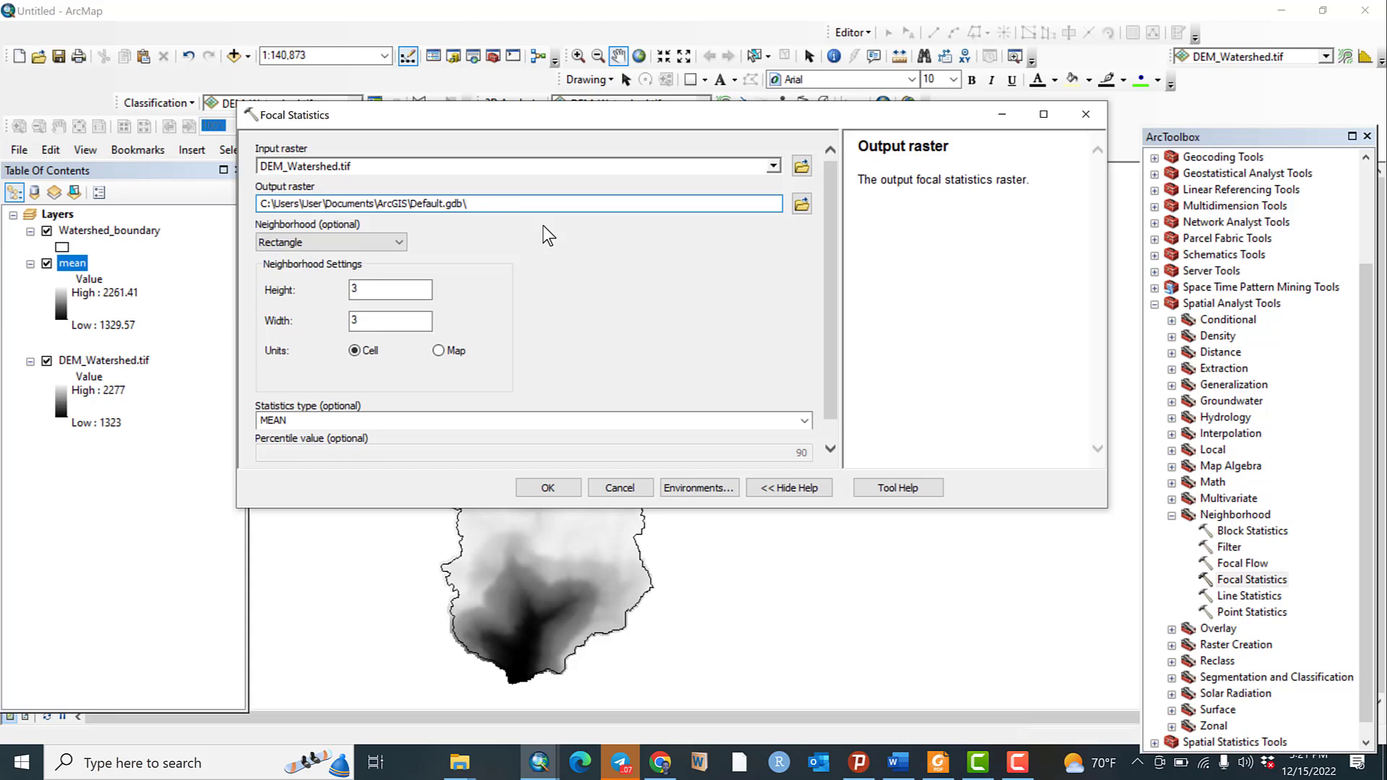
pyautogui.write('max')
# - Set the neighborhood height and width for the max raster to 10 cells each
pyautogui.doubleClick(394, 288)
pyautogui.press('BackSpace')
pyautogui.write('10')
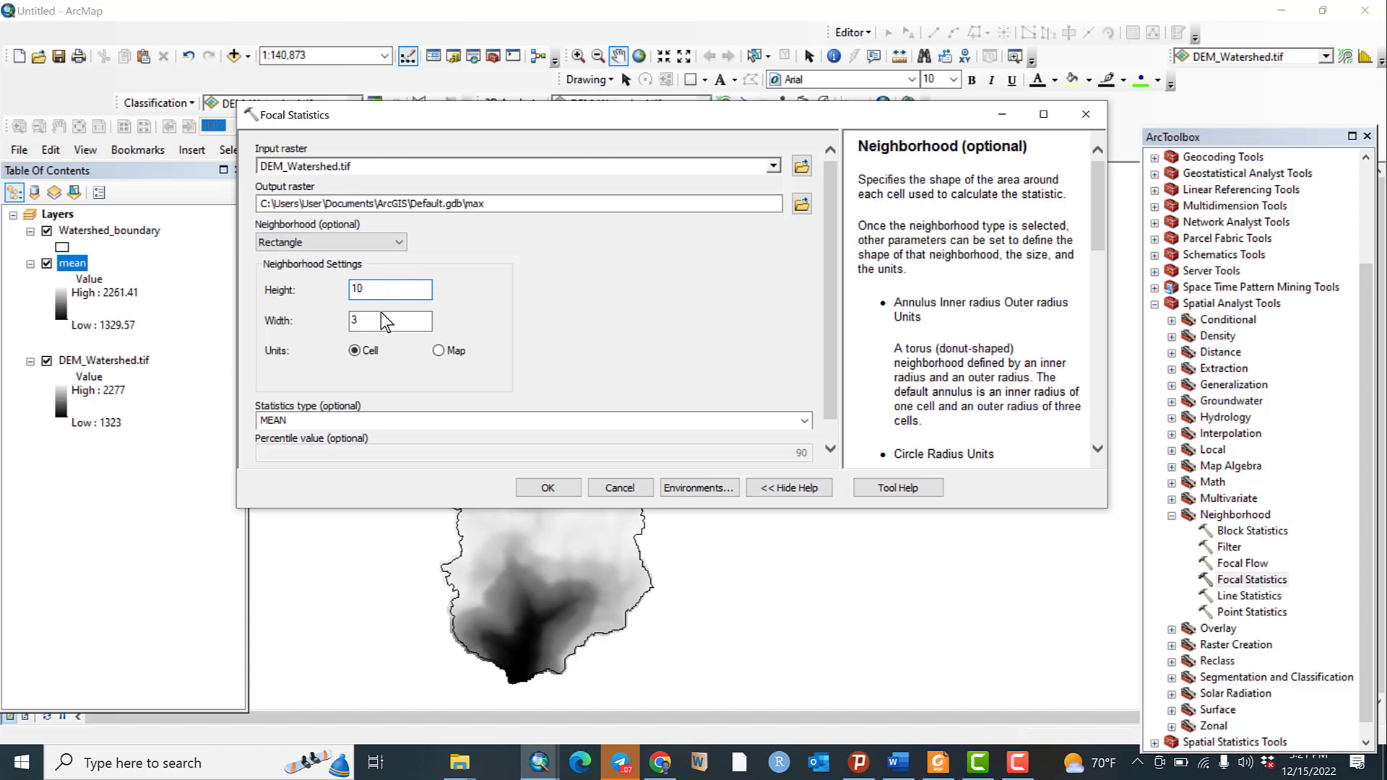
pyautogui.click(381, 318)
pyautogui.press('BackSpace')
pyautogui.write('10')
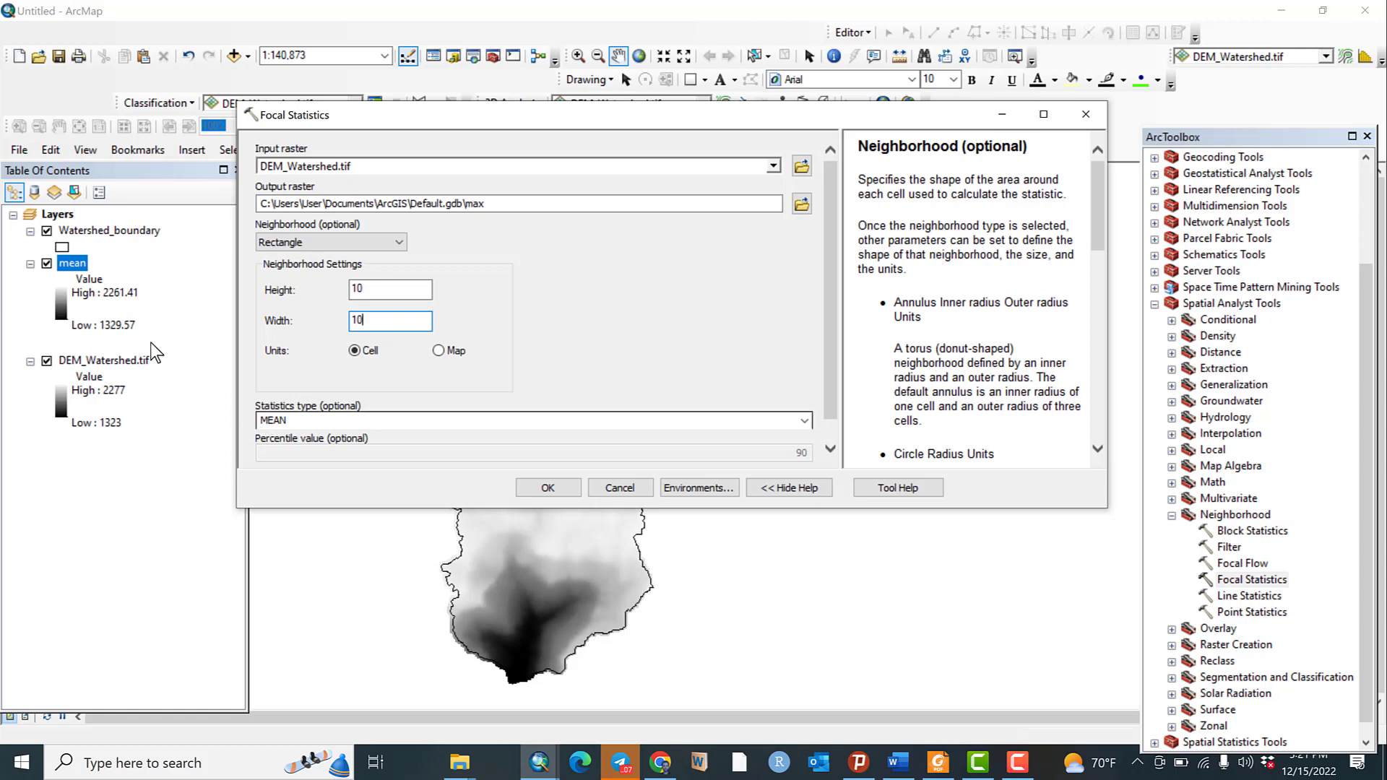
# - Choose MAXIMUM as the statistics type and run Focal Statistics to create the max raster
pyautogui.click(805, 424)
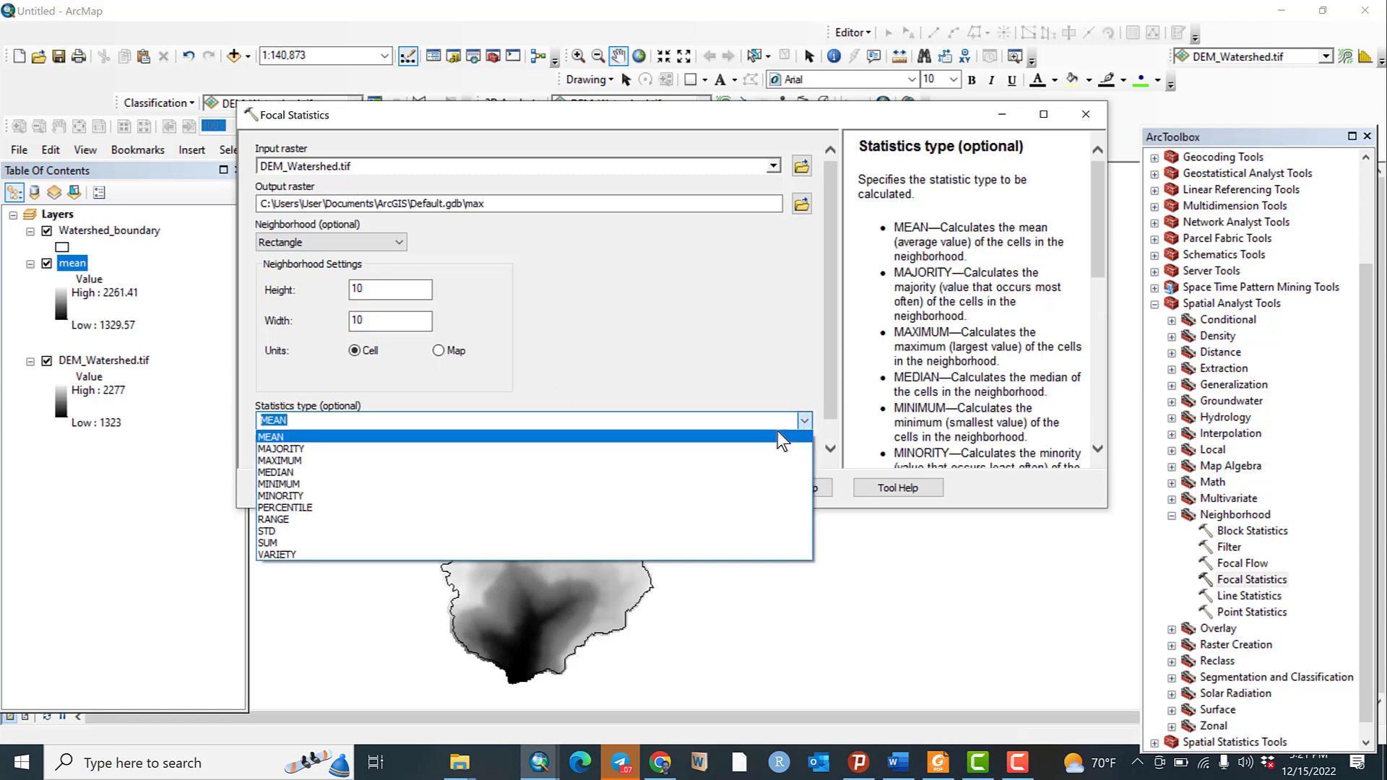
pyautogui.click(458, 461)
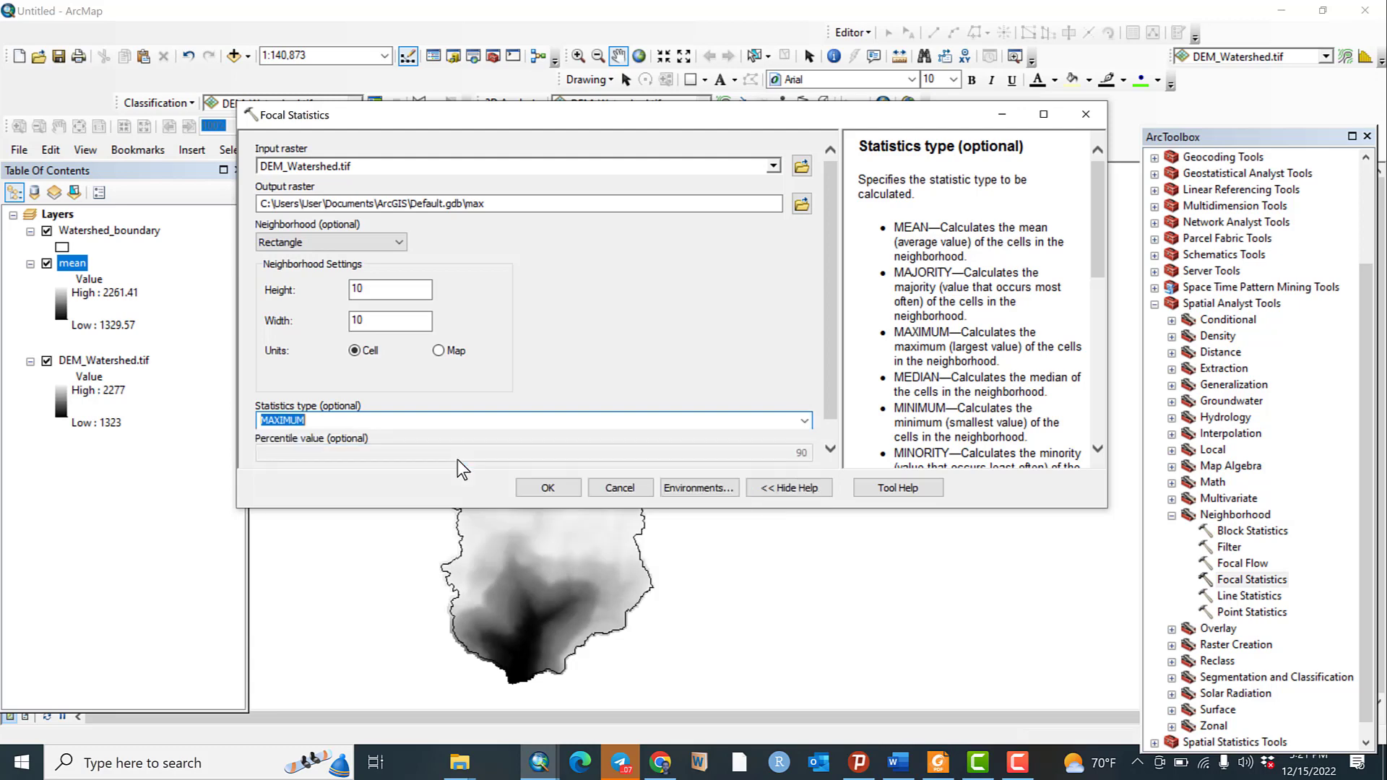
pyautogui.click(536, 483)
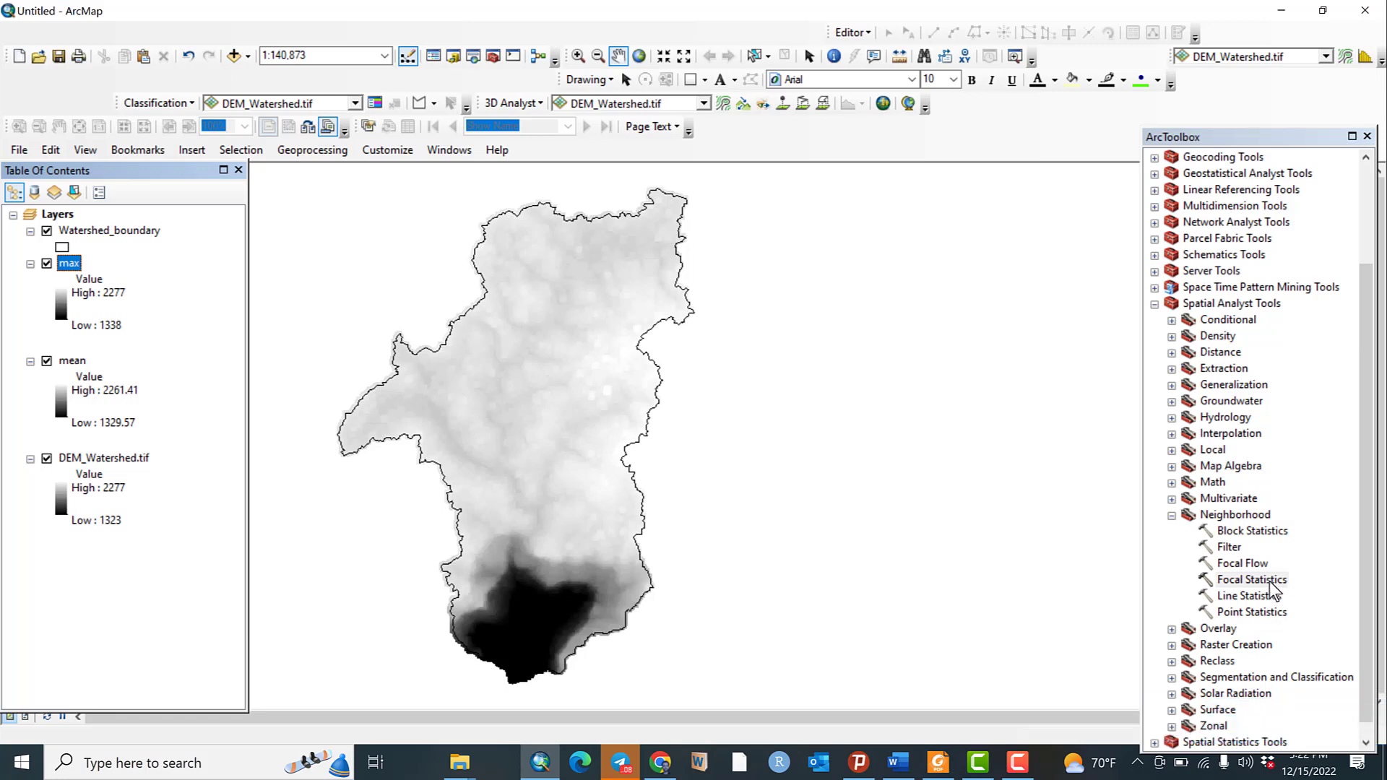
# - Start Focal Statistics again with DEM_Watershed.tif as the input raster and name the output raster minimum in Default.gdb
pyautogui.doubleClick(1268, 581)
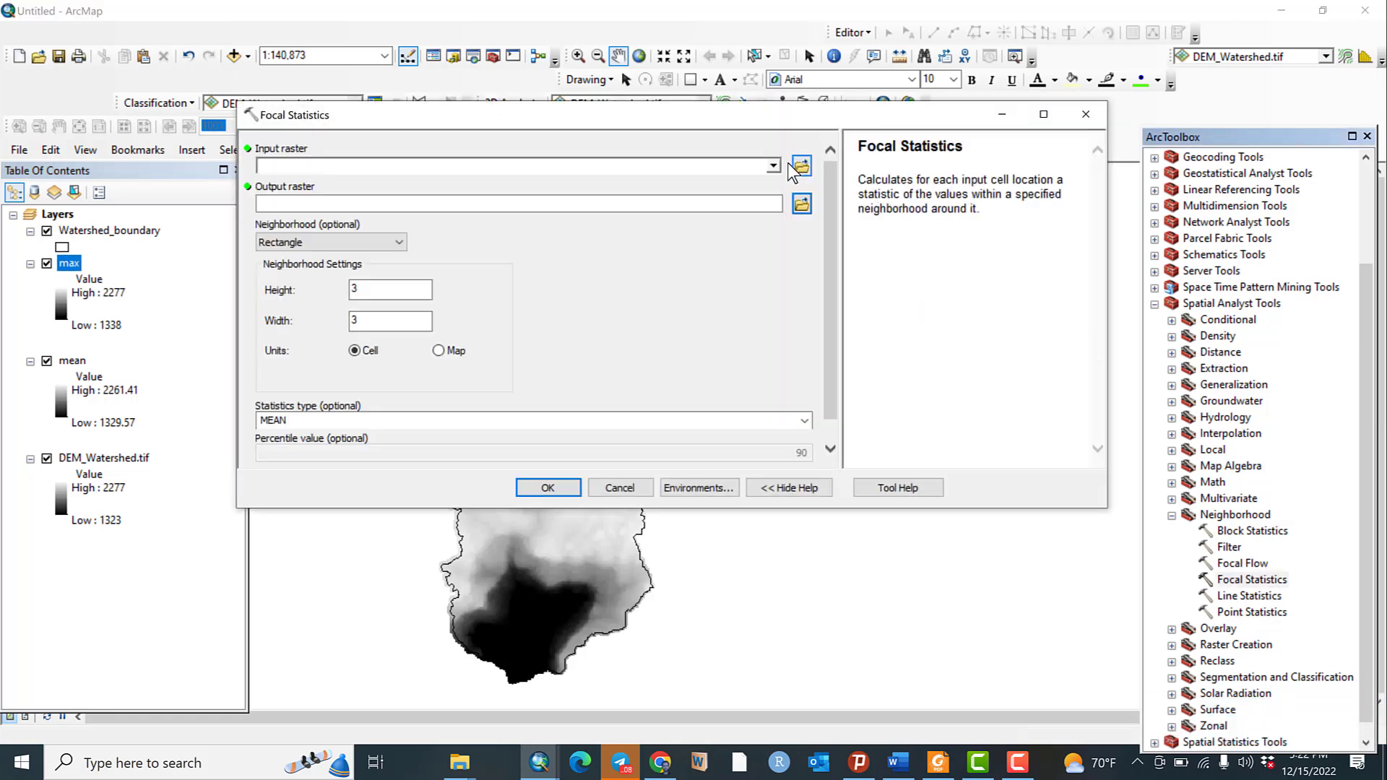
pyautogui.click(775, 166)
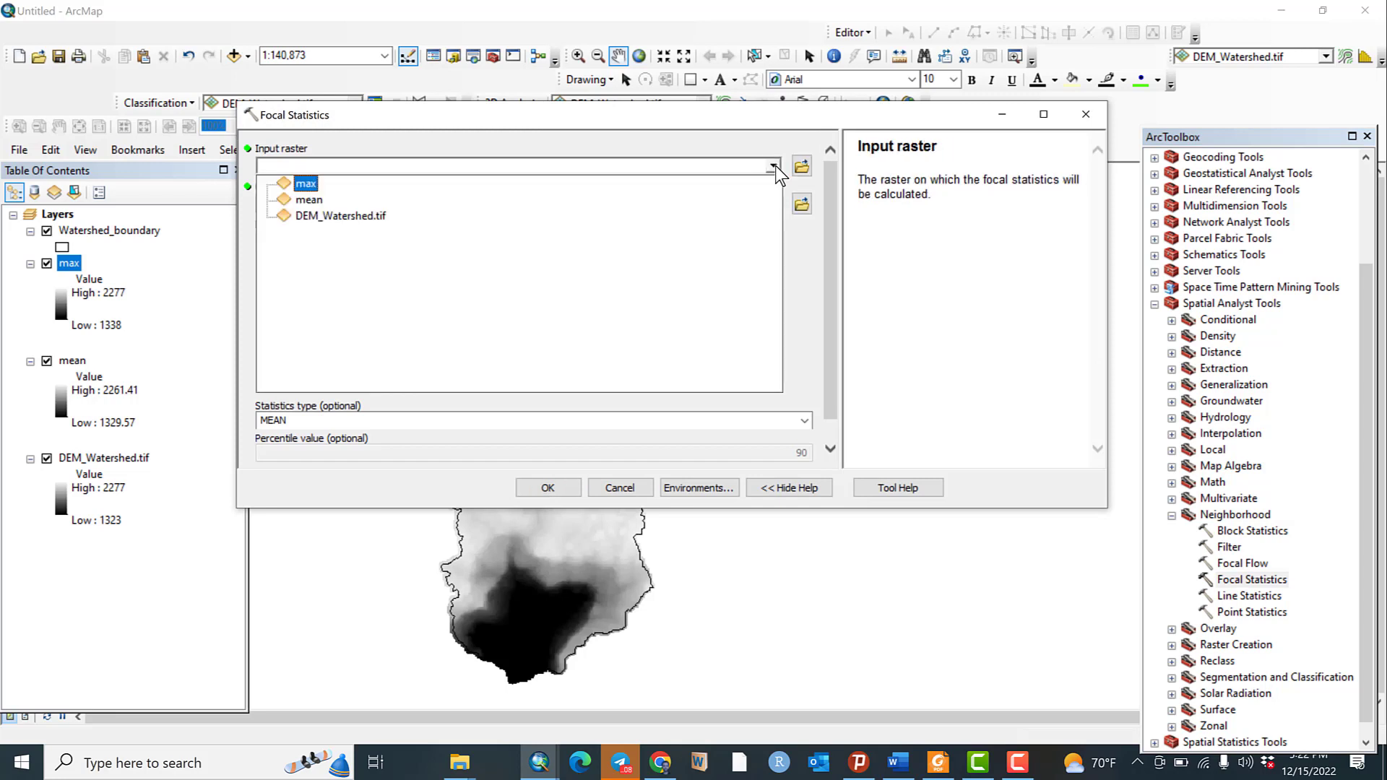
pyautogui.click(360, 217)
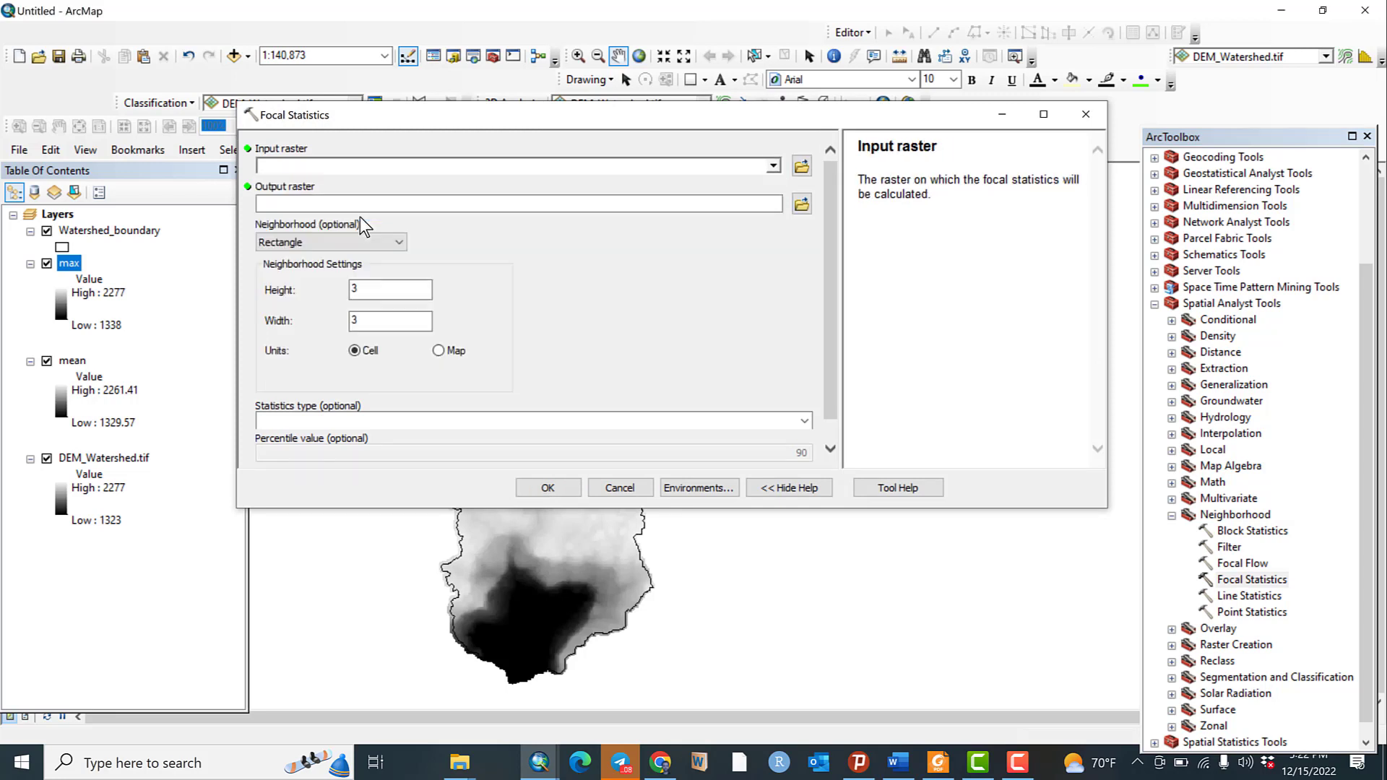
pyautogui.click(649, 198)
pyautogui.press('BackSpace')
pyautogui.press('BackSpace')
pyautogui.press('BackSpace')
pyautogui.press('BackSpace')
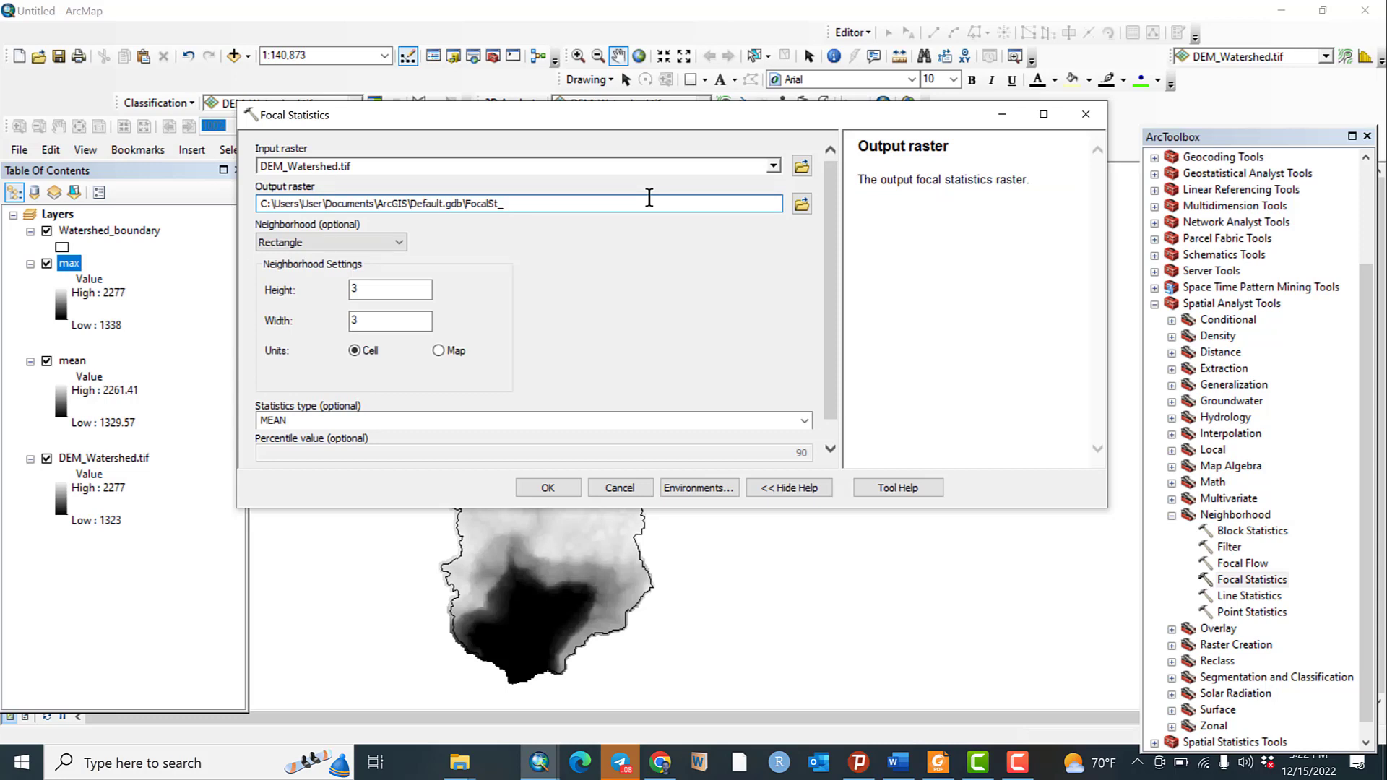
pyautogui.press('BackSpace')
pyautogui.press('BackSpace')
pyautogui.press('BackSpace')
pyautogui.press('BackSpace')
pyautogui.press('BackSpace')
pyautogui.press('BackSpace')
pyautogui.press('BackSpace')
pyautogui.press('BackSpace')
pyautogui.write('minimum')
# - Set the neighborhood height and width for the minimum raster to 10 cells each
pyautogui.click(423, 289)
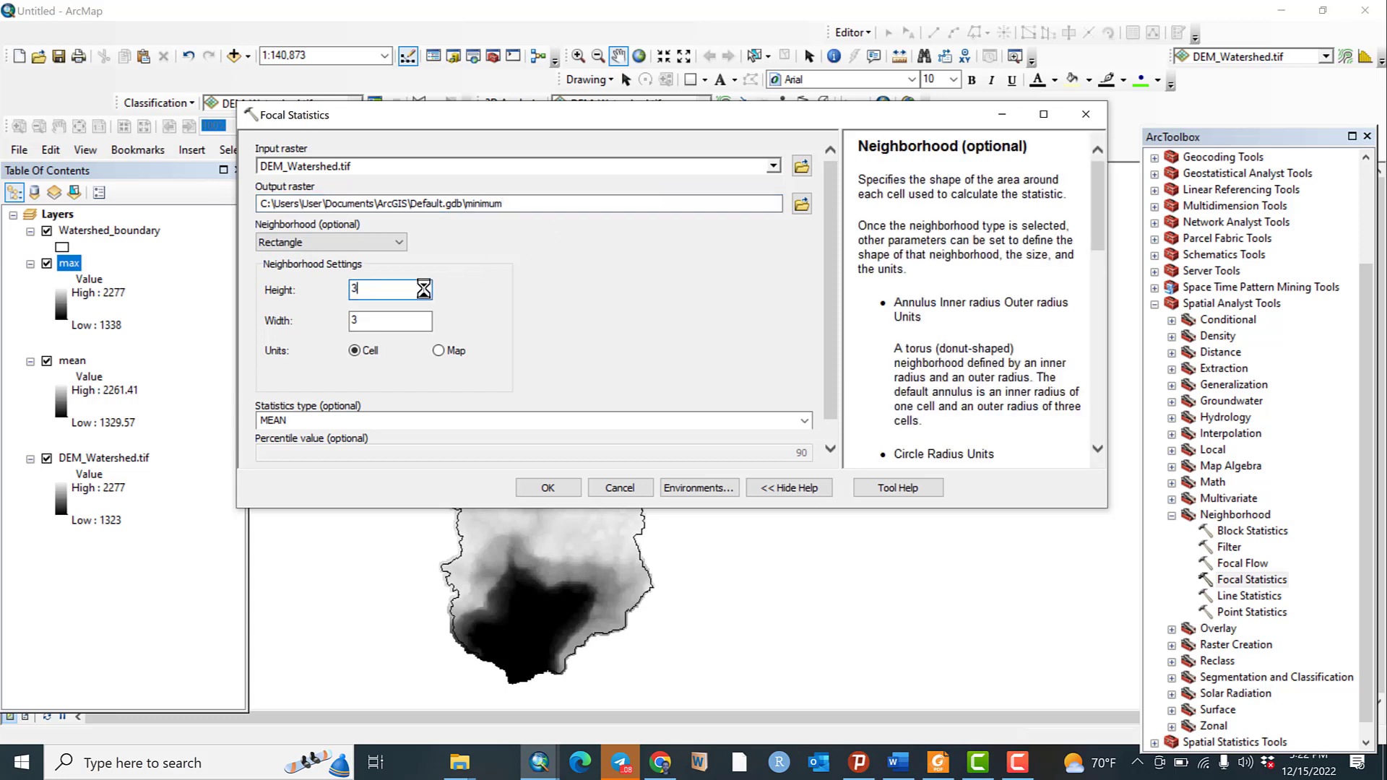
pyautogui.write('10')
pyautogui.click(417, 320)
pyautogui.press('BackSpace')
pyautogui.write('10')
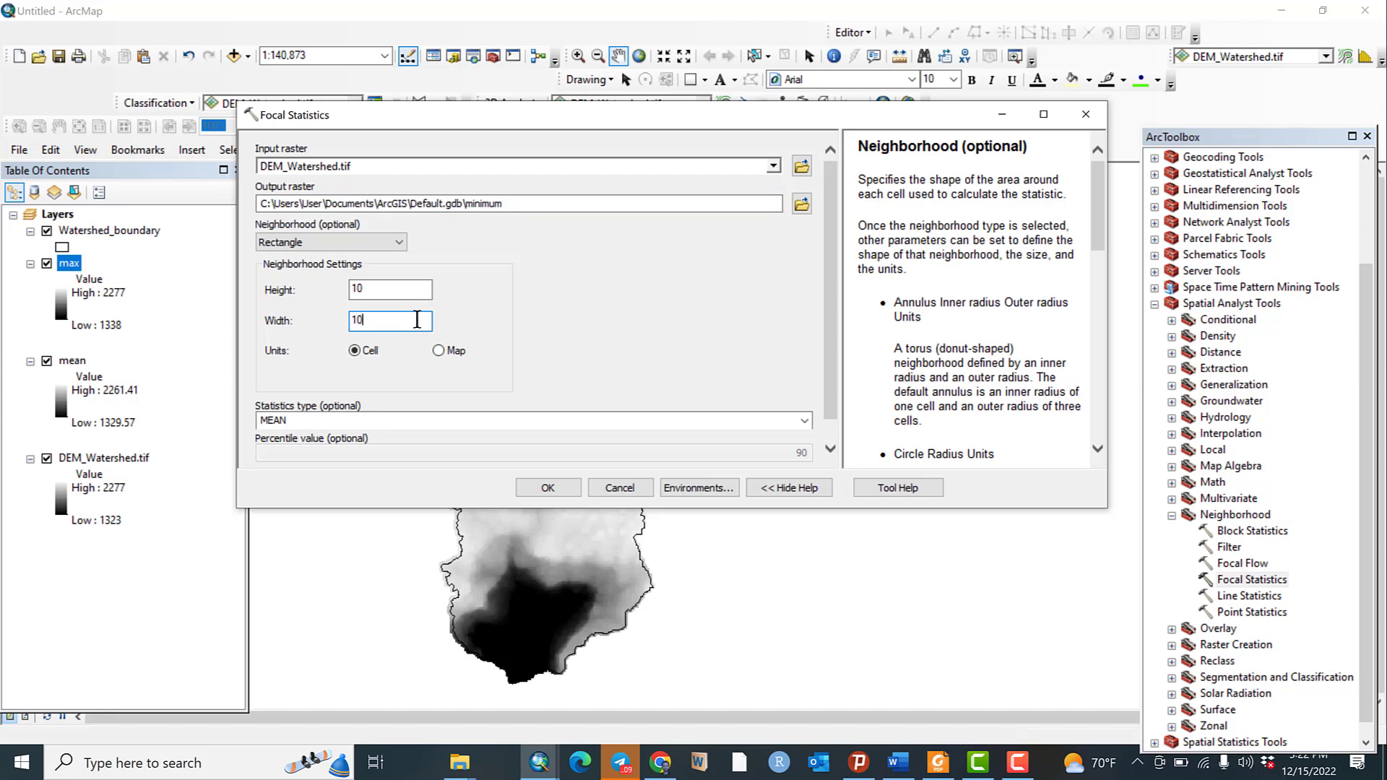
# - Choose MINIMUM as the statistics type and run Focal Statistics to create the minimum raster
pyautogui.click(812, 425)
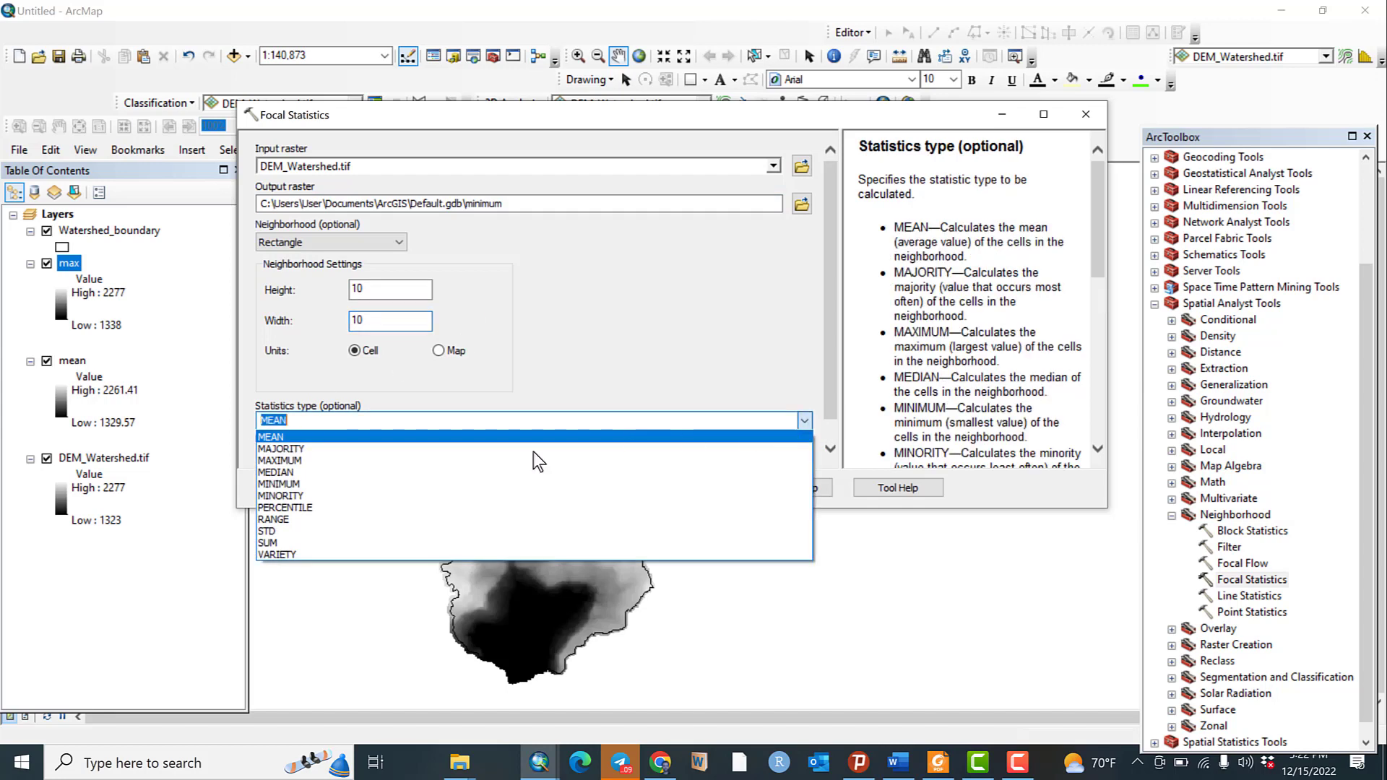
pyautogui.click(419, 487)
pyautogui.click(547, 488)
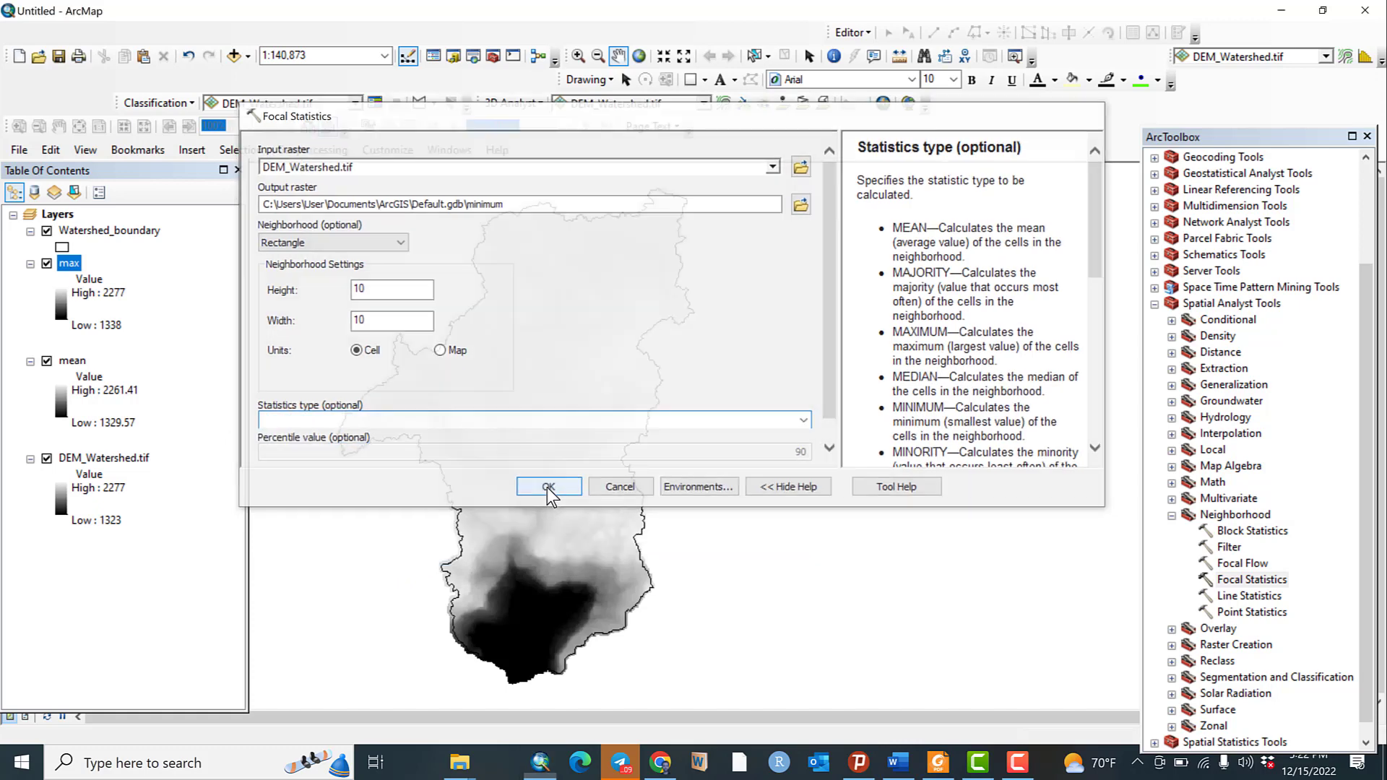
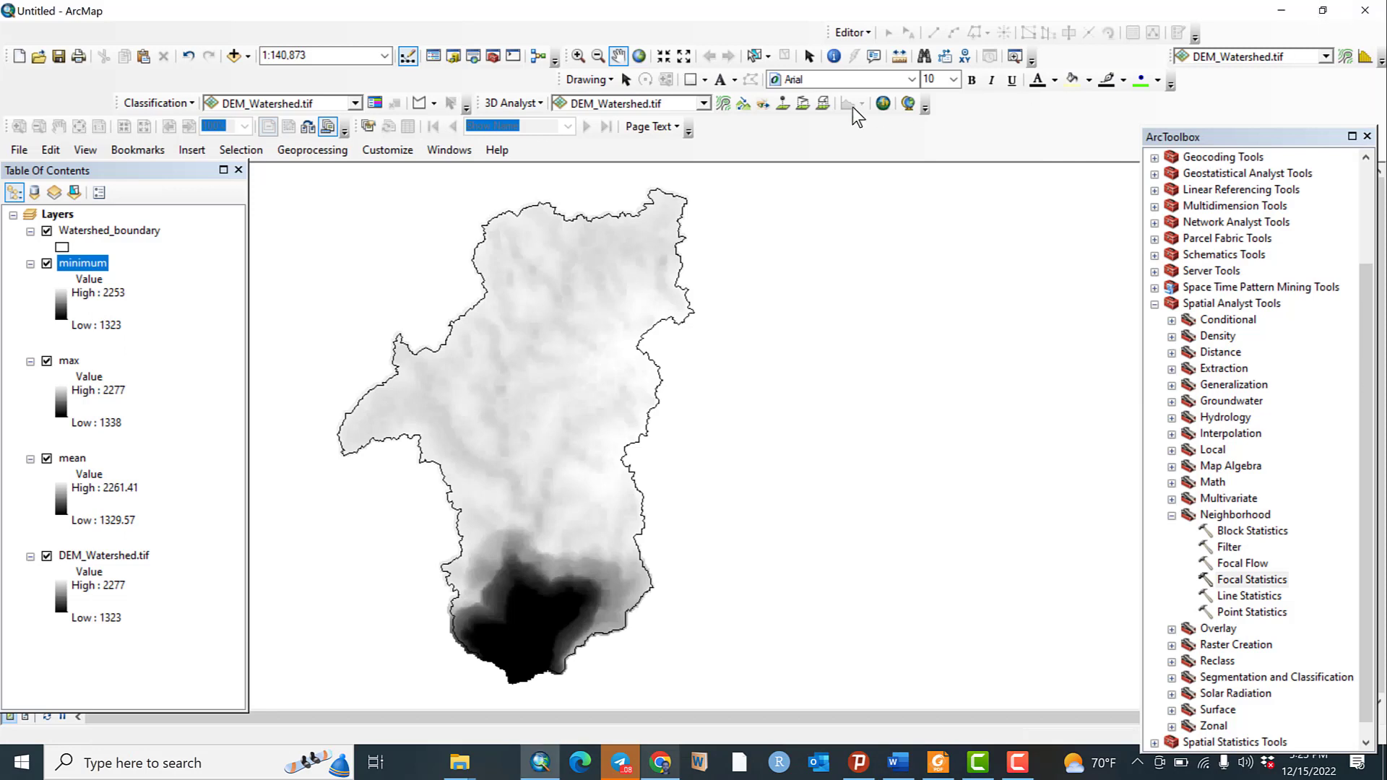
# - Open the Raster Calculator from the Map Algebra tools and enter the numerator ("mean" - "minimum")
pyautogui.click(1172, 515)
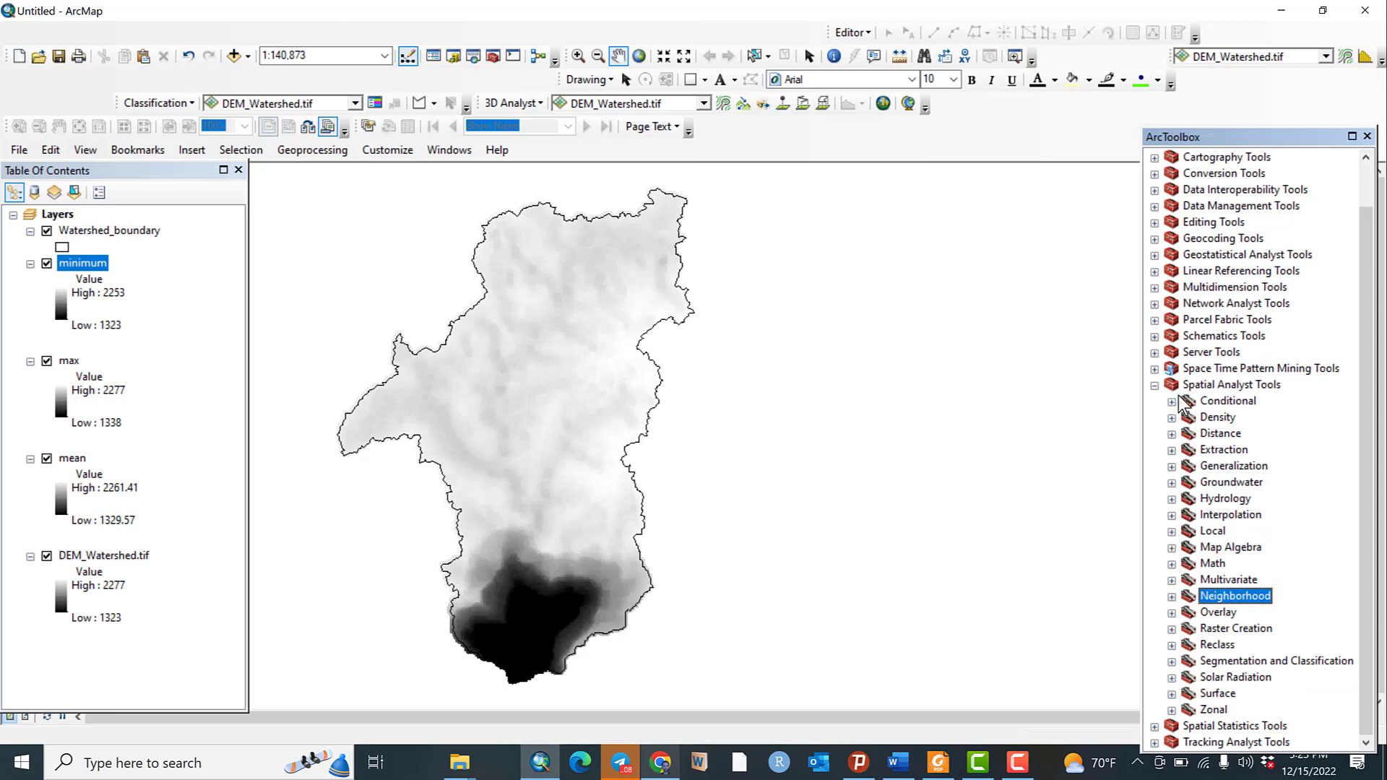
pyautogui.click(1171, 547)
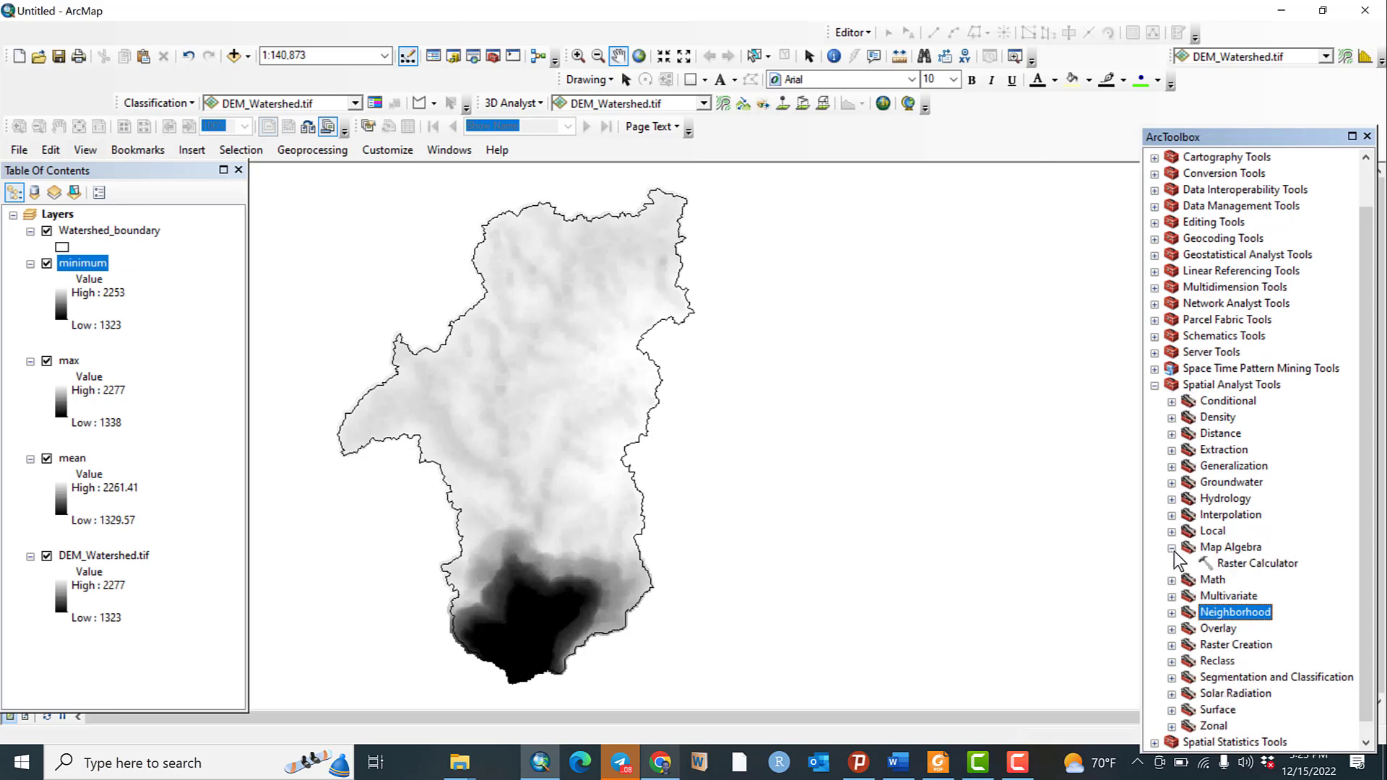
pyautogui.doubleClick(1257, 563)
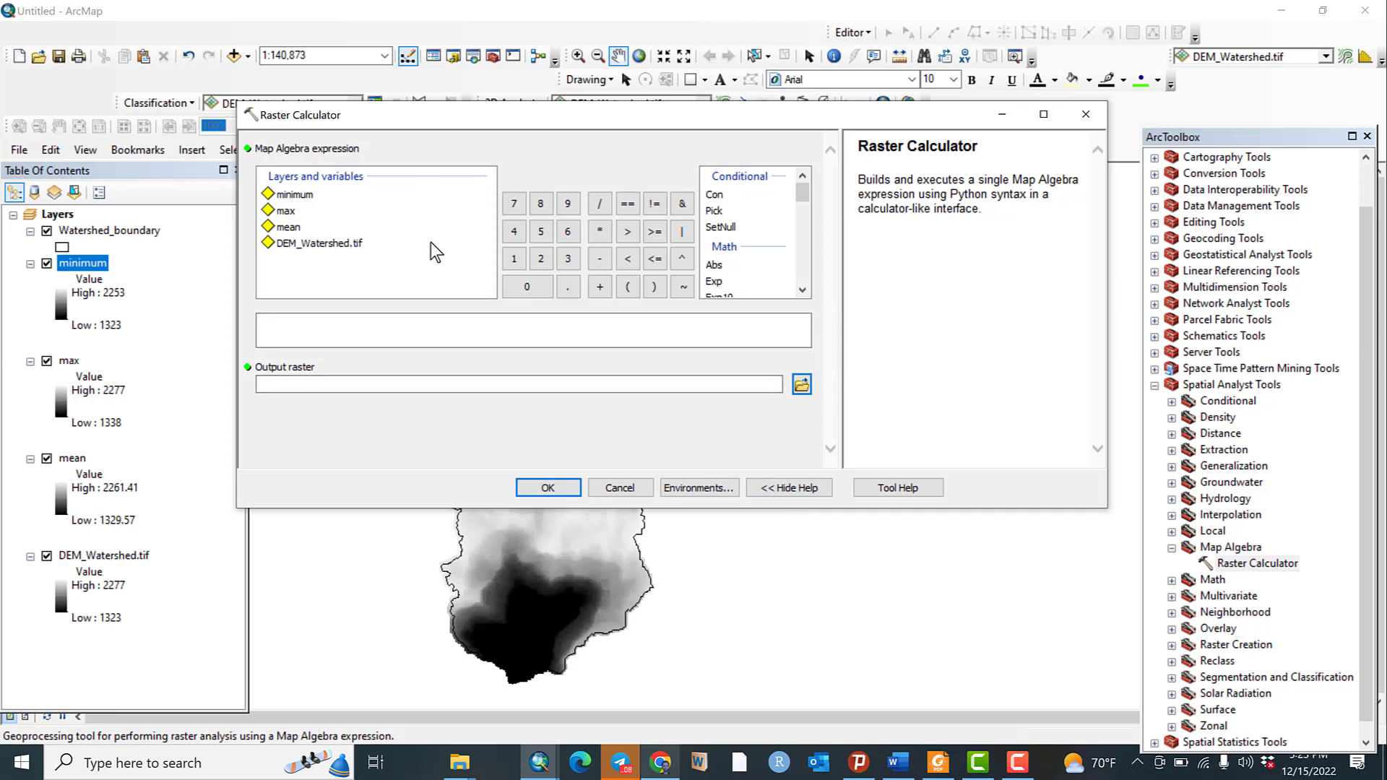
pyautogui.click(627, 287)
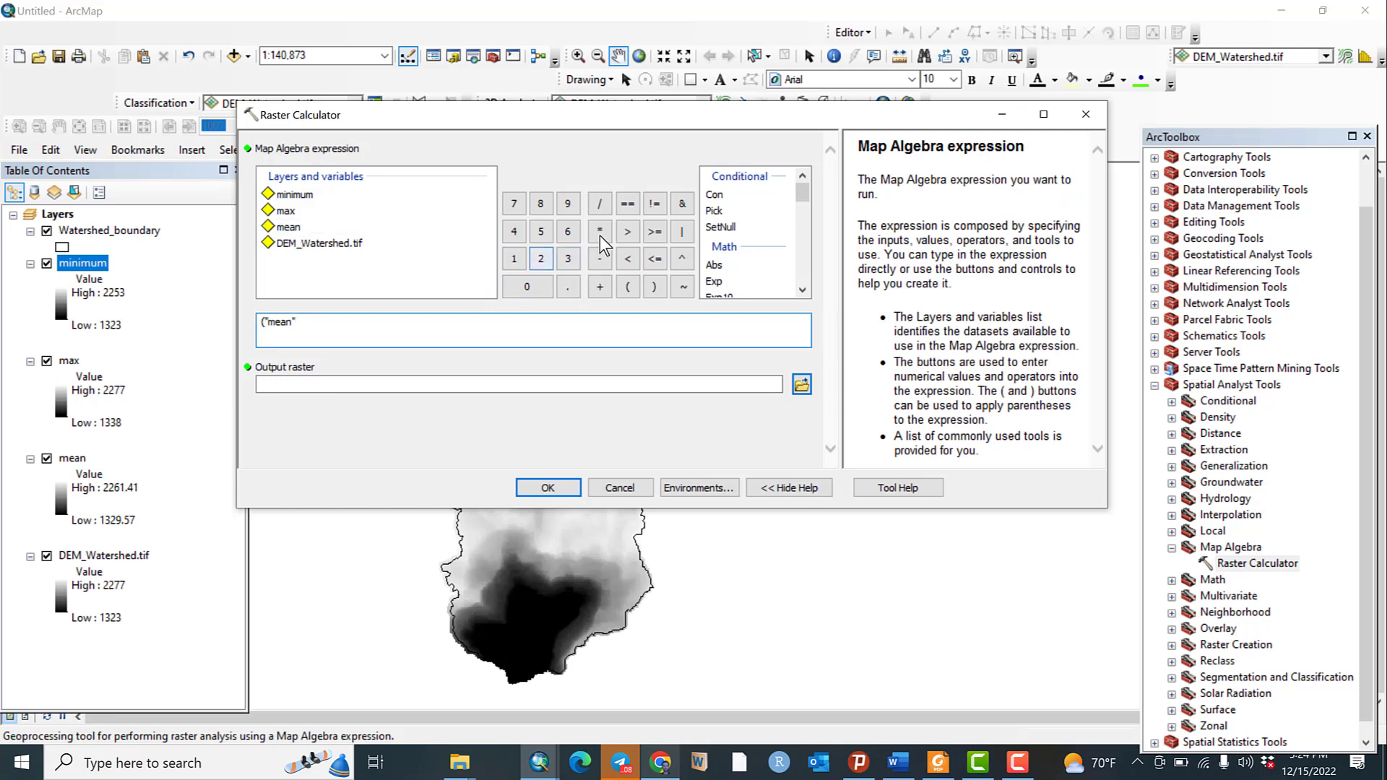
pyautogui.click(599, 259)
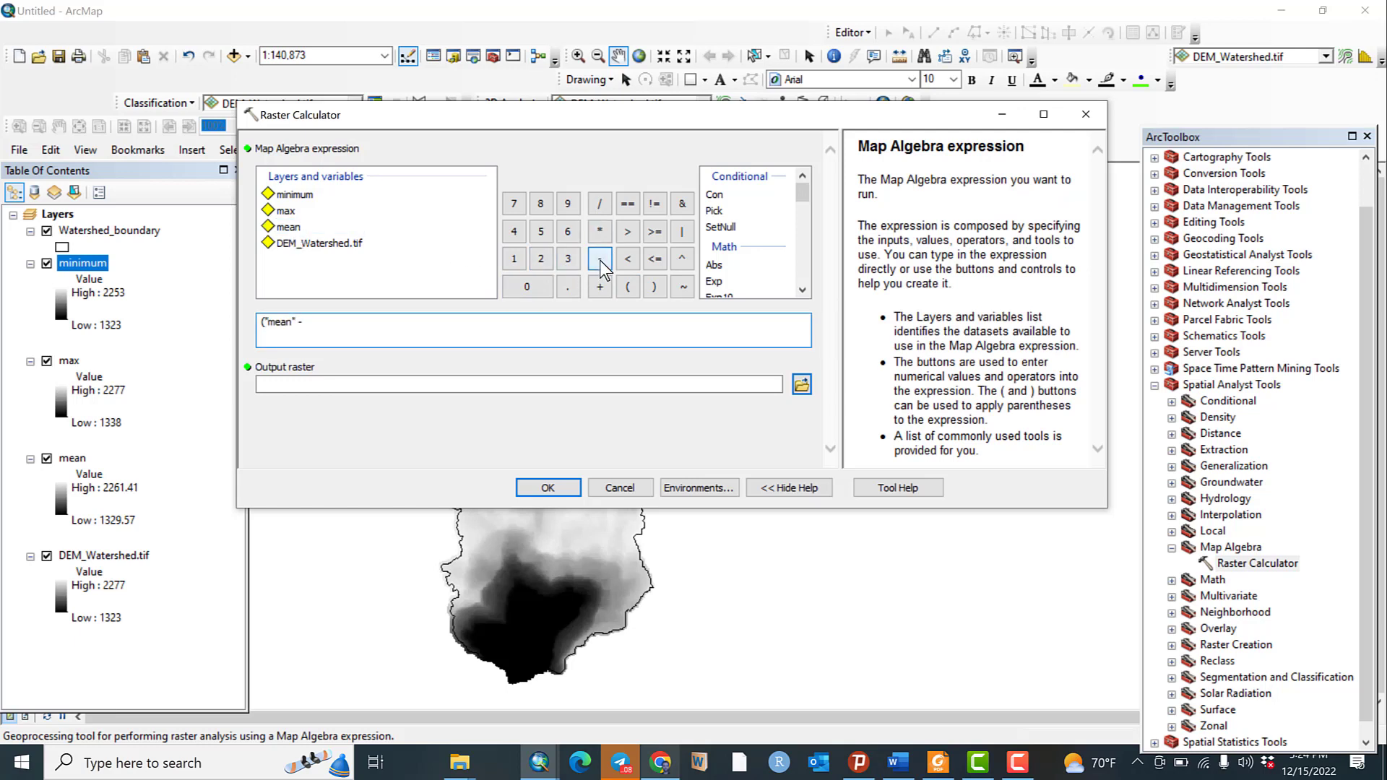
pyautogui.doubleClick(302, 194)
pyautogui.click(654, 287)
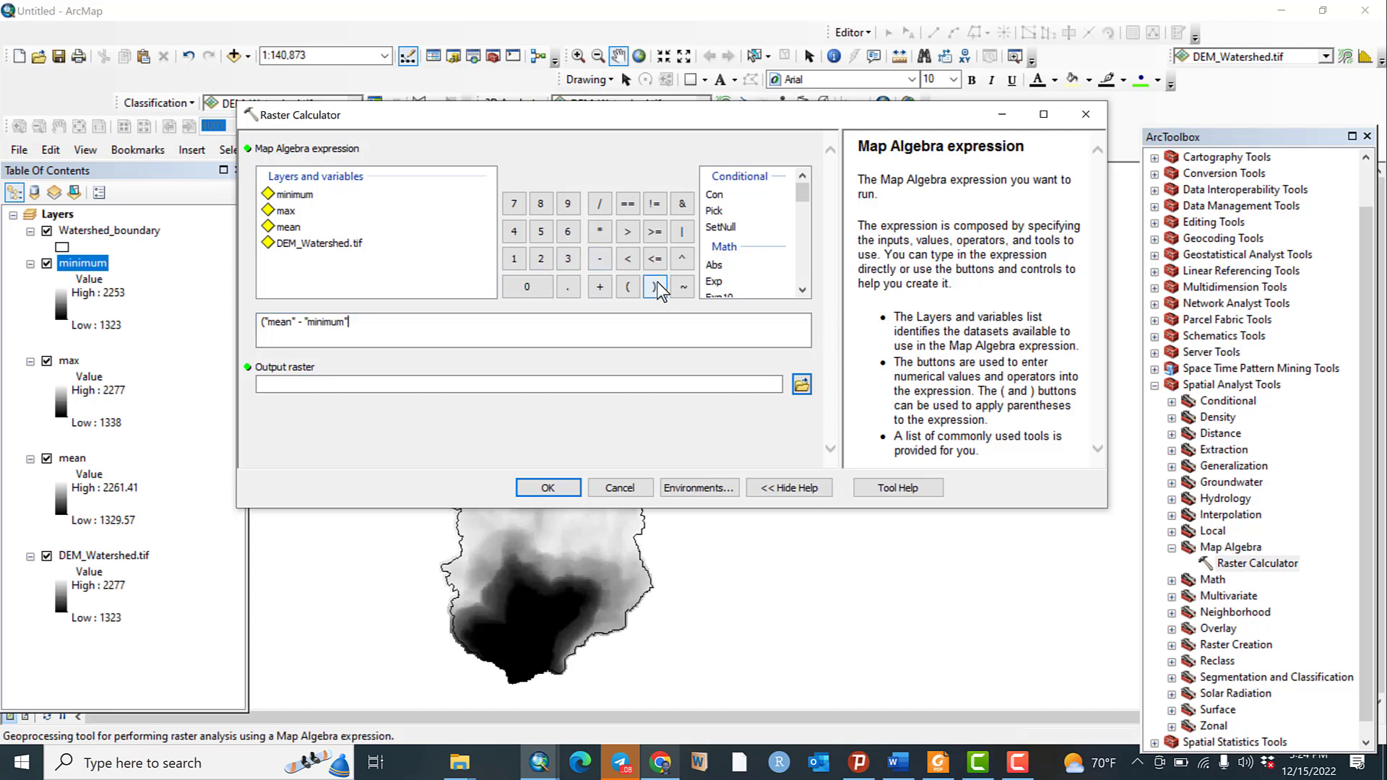
# - Divide the numerator by ("max" - "minimum") to complete the map algebra expression
pyautogui.click(599, 206)
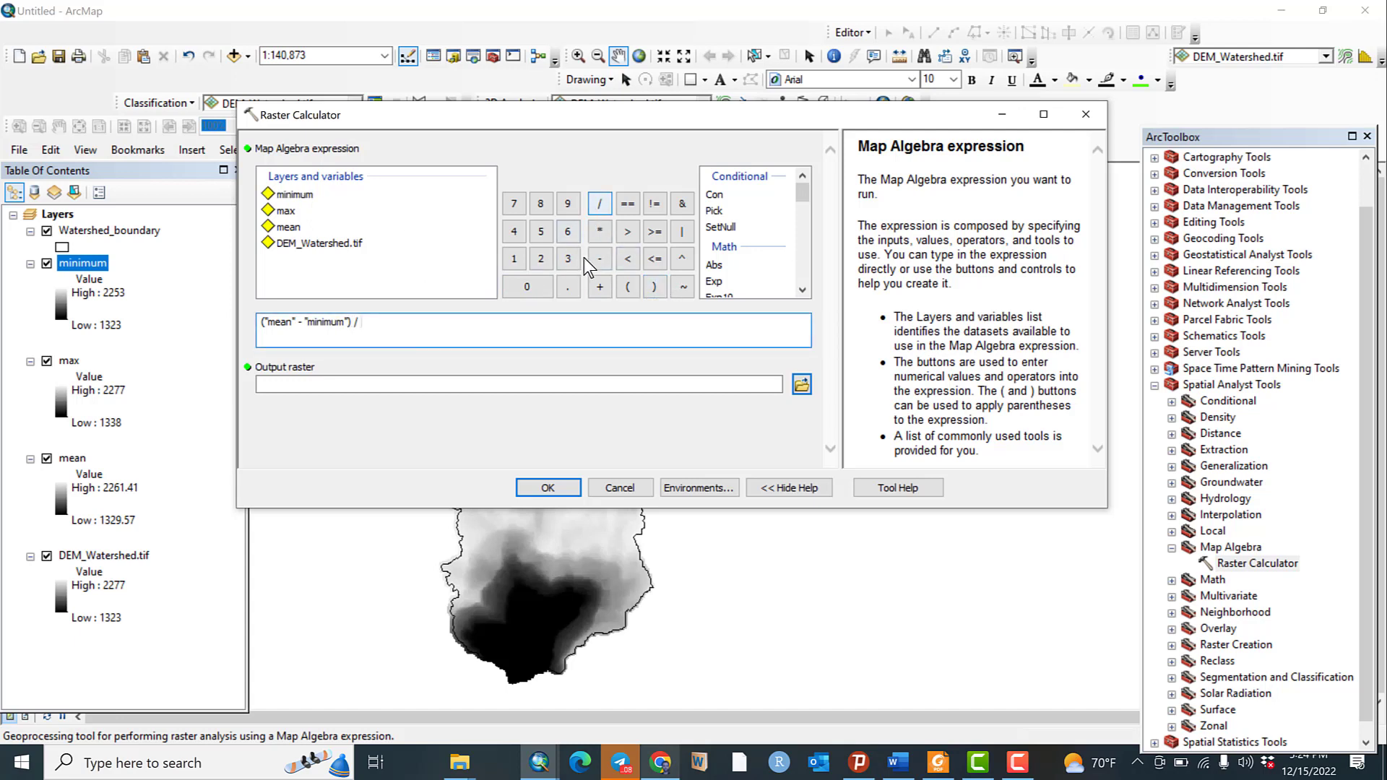
pyautogui.click(627, 287)
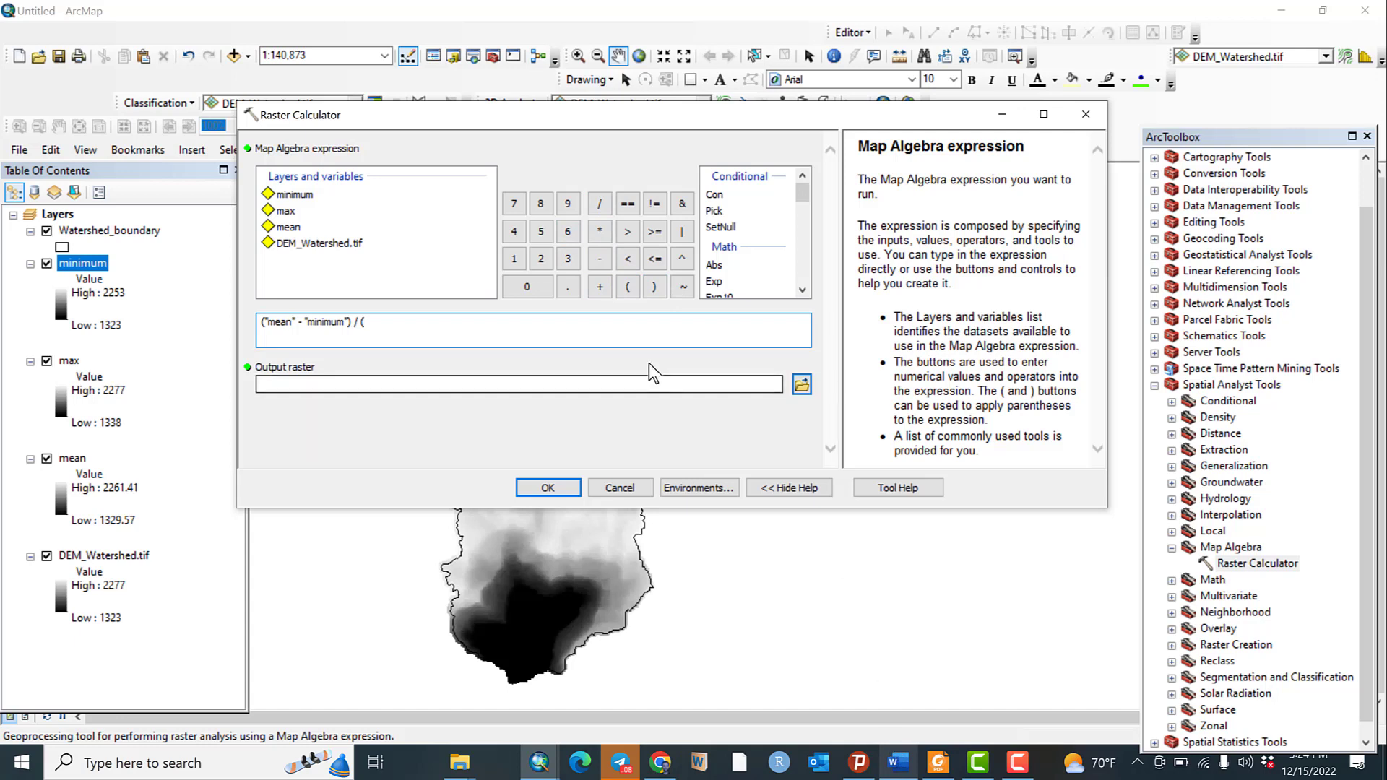
pyautogui.doubleClick(287, 211)
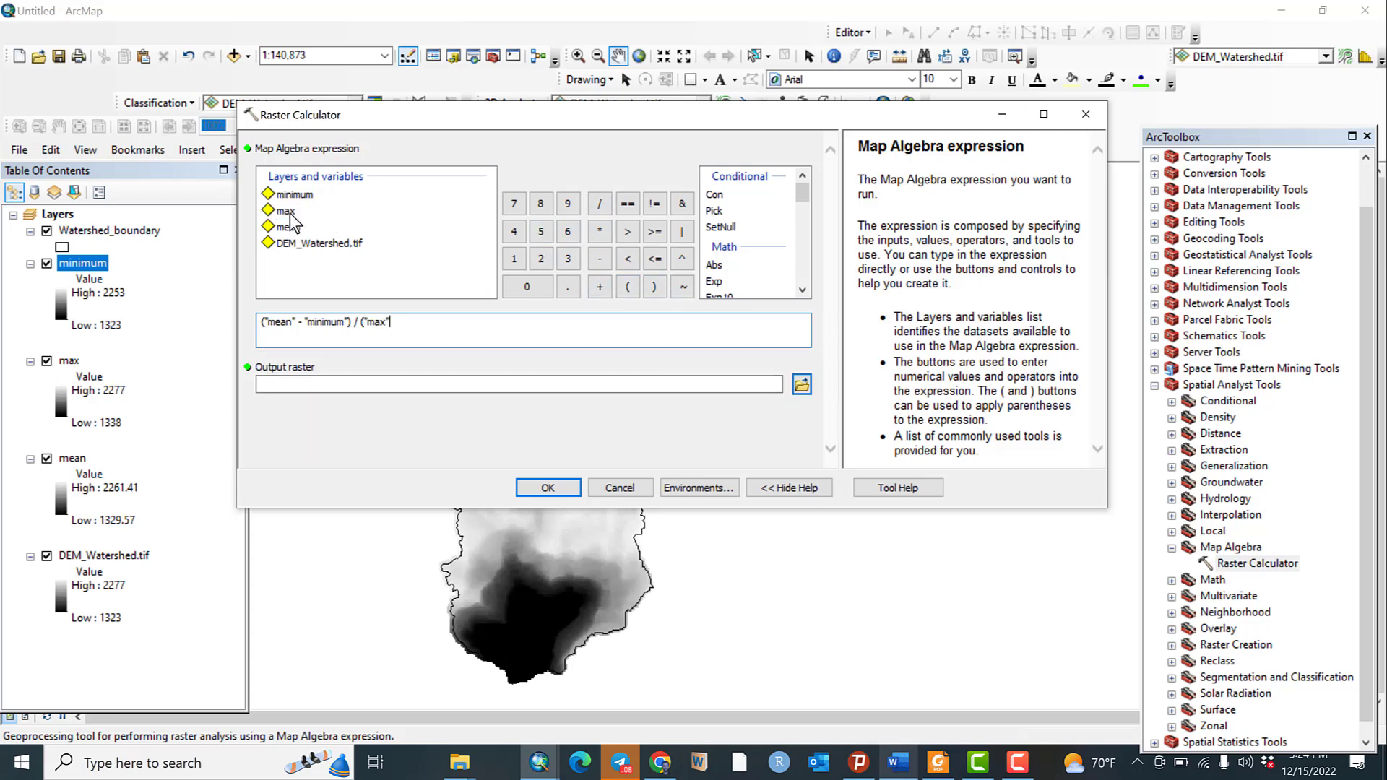
pyautogui.click(600, 258)
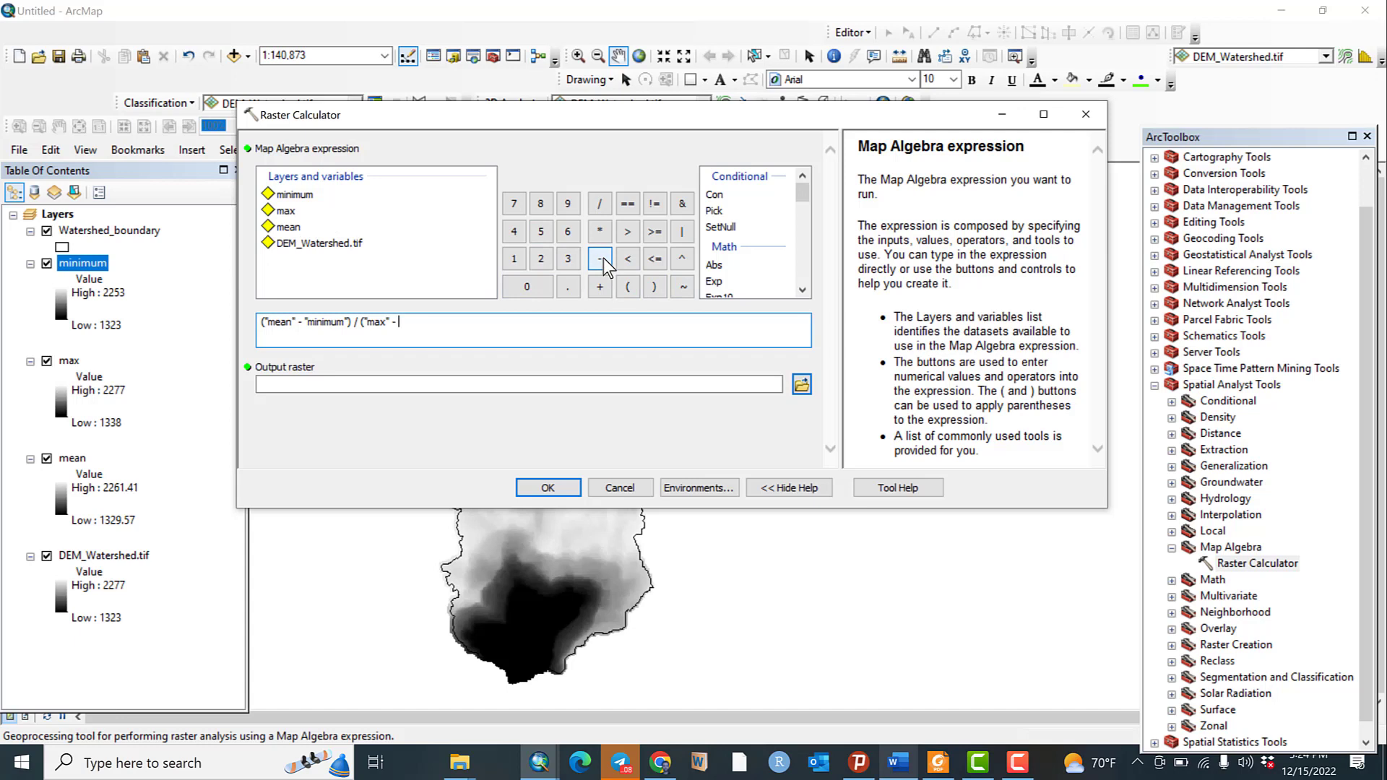
pyautogui.doubleClick(294, 194)
pyautogui.click(653, 287)
# - Name the output raster TRI in default.gdb and run the Raster Calculator
pyautogui.click(626, 384)
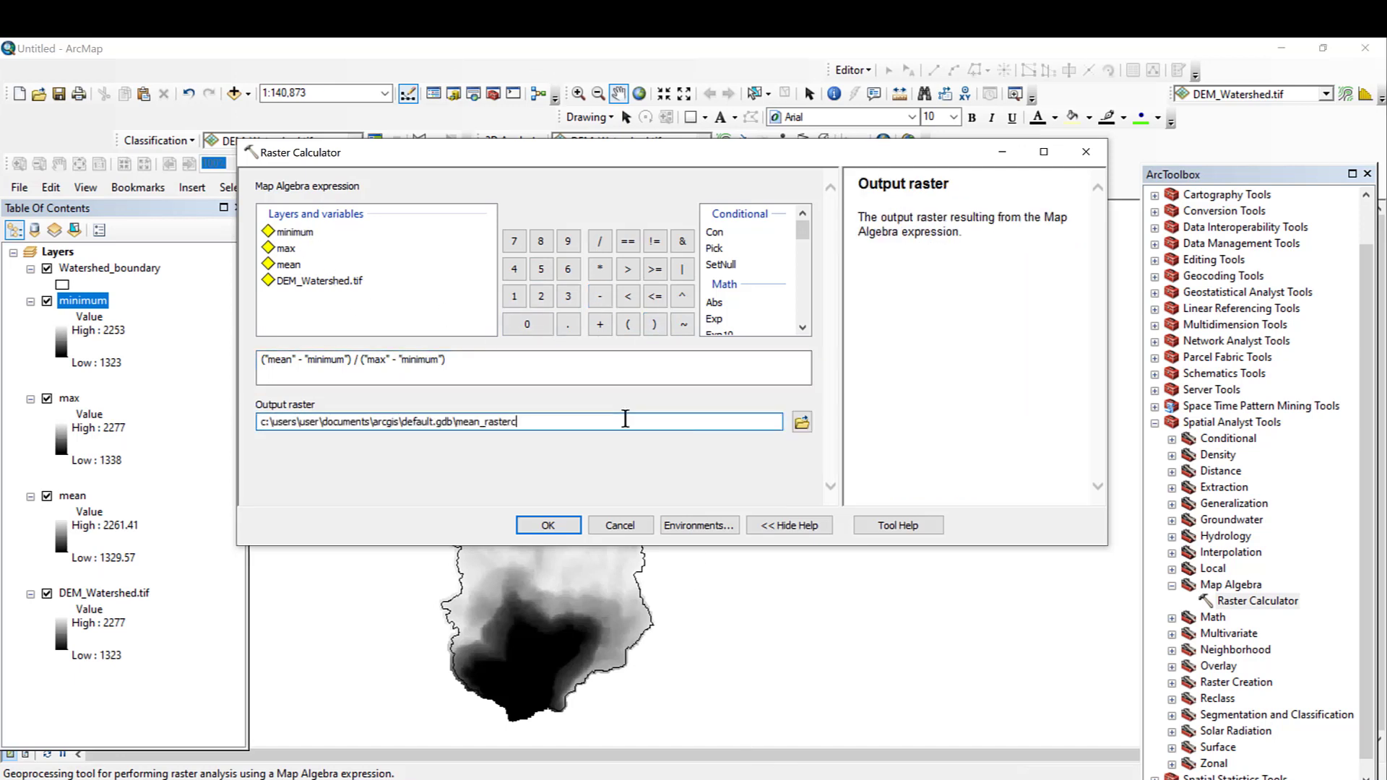
pyautogui.press('BackSpace')
pyautogui.press('BackSpace')
pyautogui.press('BackSpace')
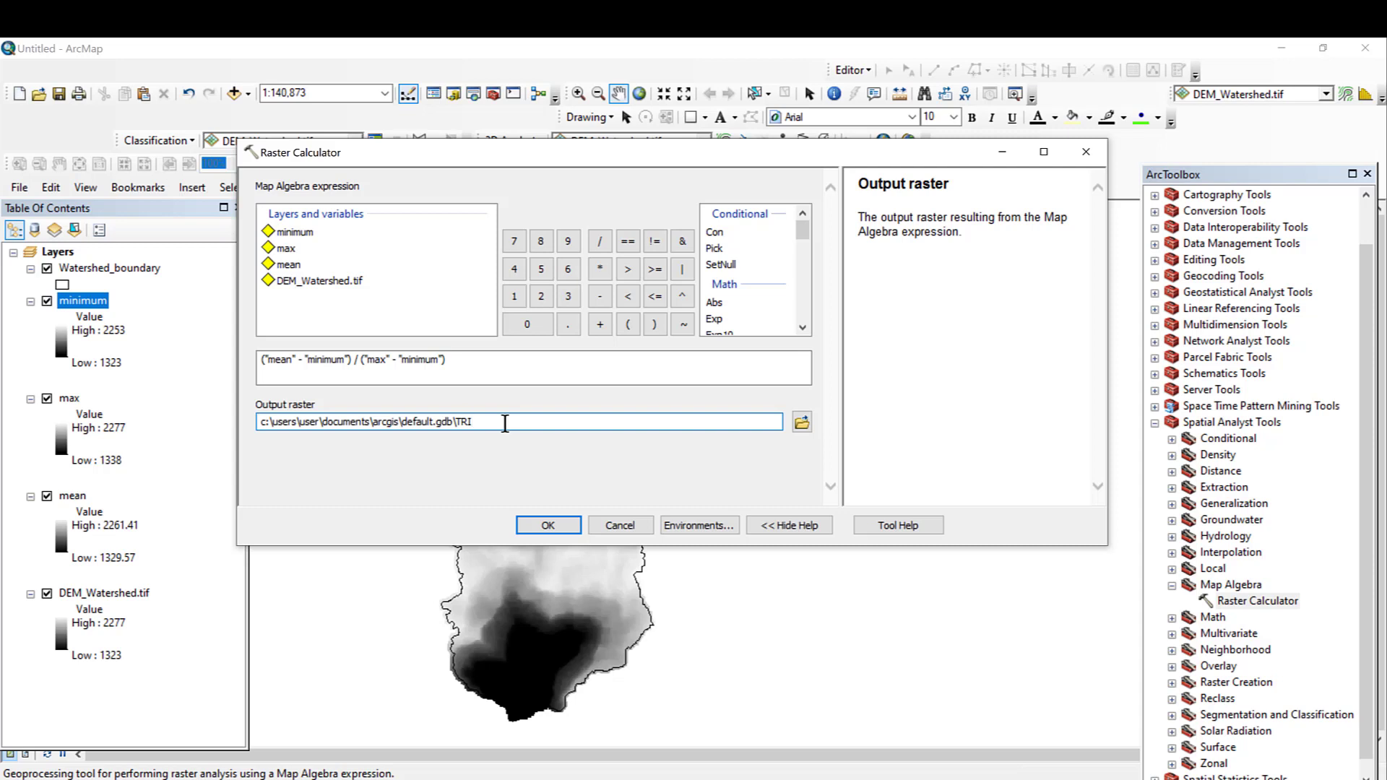
pyautogui.click(559, 523)
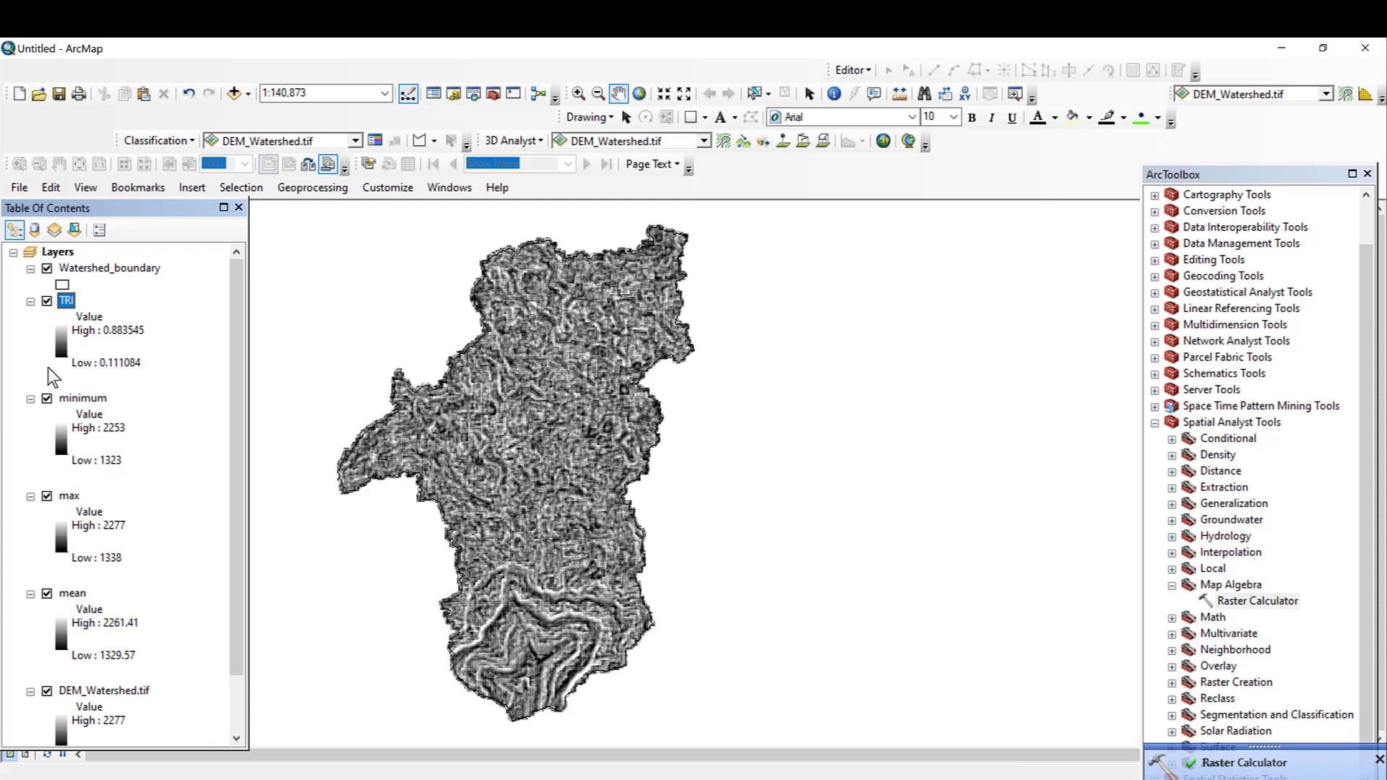
# - Collapse the legends of the TRI, minimum, max, mean and DEM_Watershed.tif layers
pyautogui.click(31, 302)
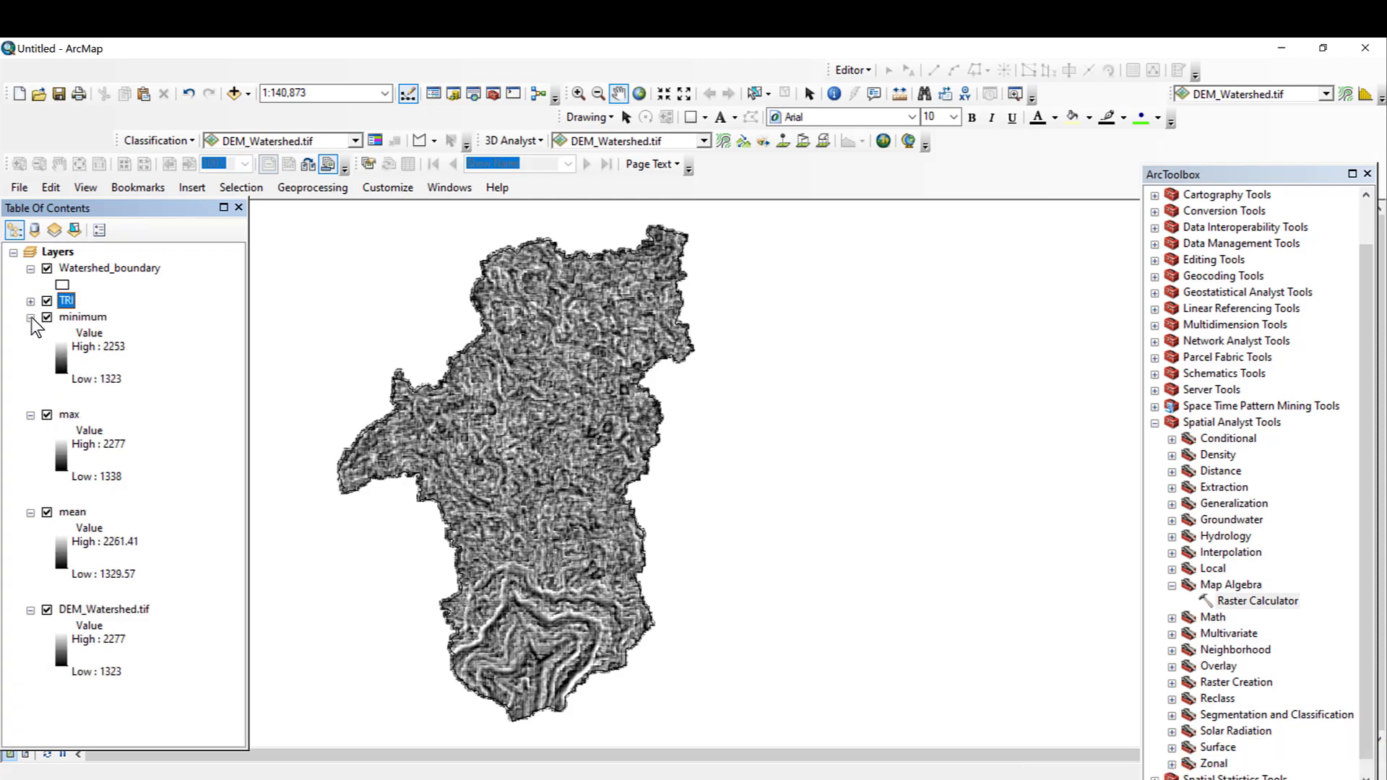
pyautogui.click(31, 317)
pyautogui.click(31, 333)
pyautogui.click(31, 349)
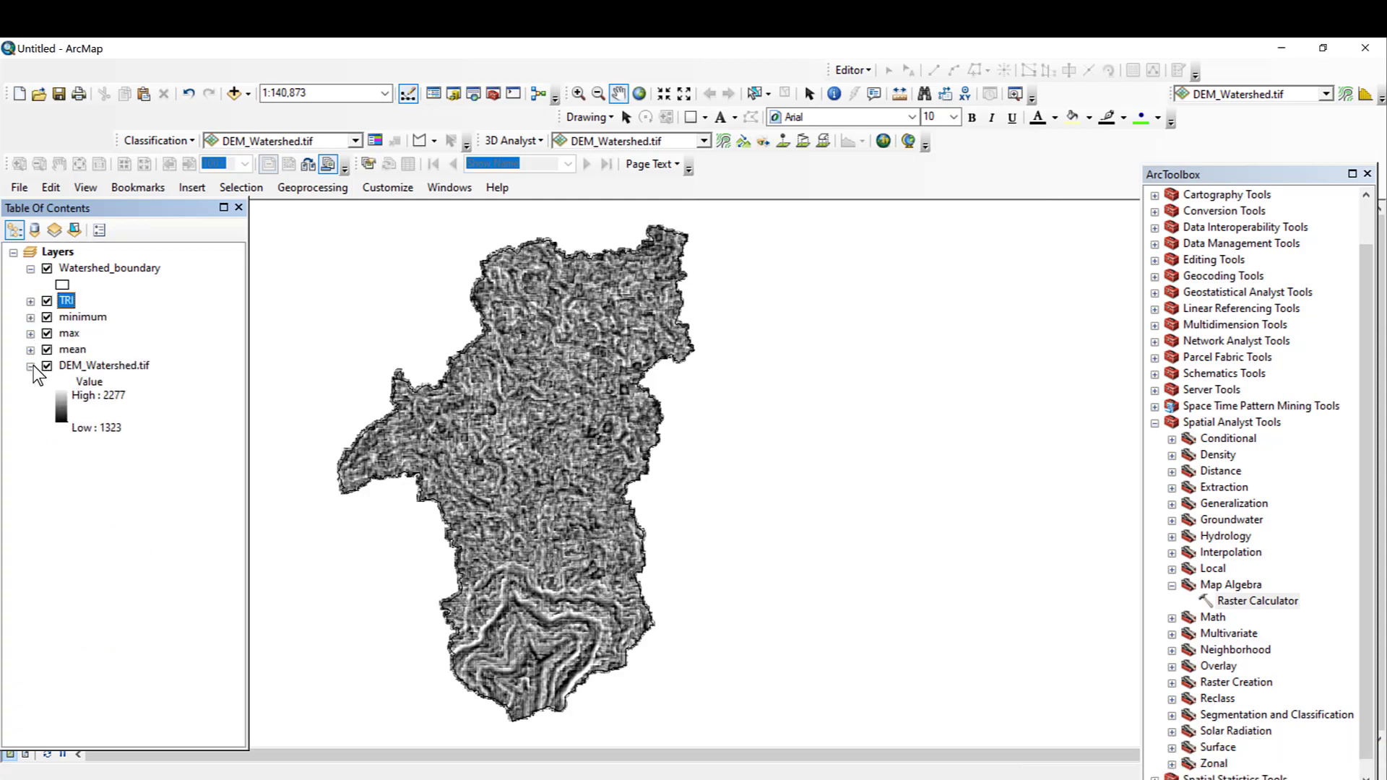
pyautogui.click(31, 366)
# - Turn off the display of the DEM_Watershed.tif, mean, max and minimum layers
pyautogui.click(47, 366)
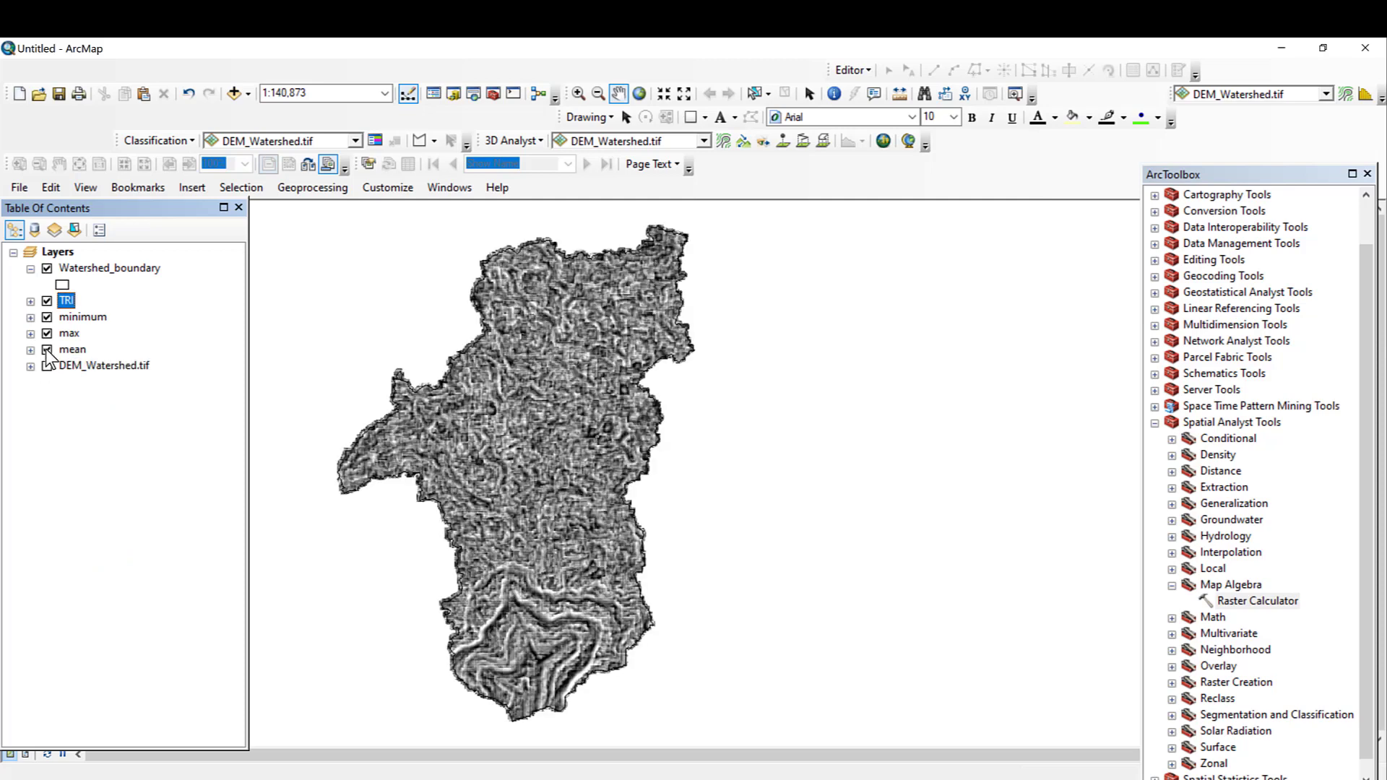
pyautogui.click(47, 350)
pyautogui.click(47, 333)
pyautogui.click(47, 317)
# - Change the Watershed_boundary symbol's outline color to red and hide that layer
pyautogui.click(62, 285)
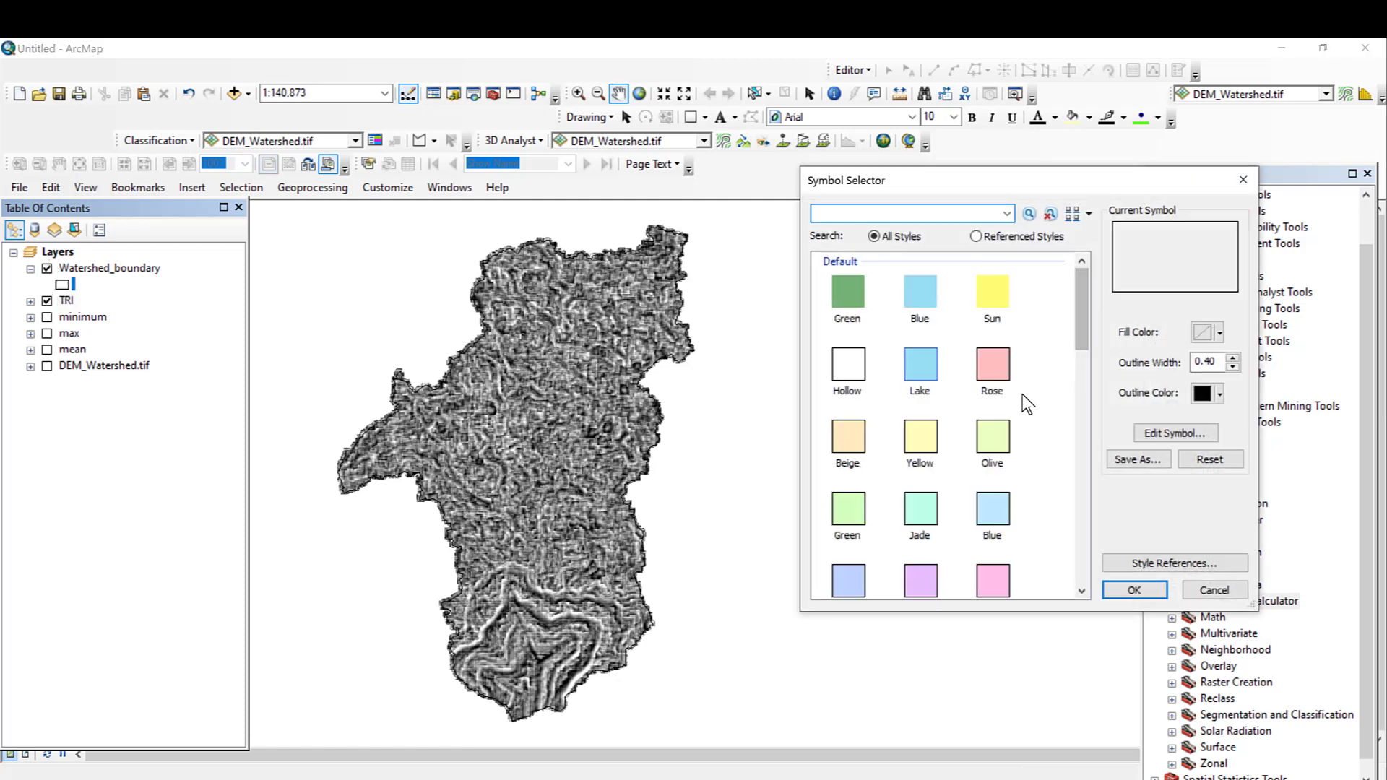
pyautogui.click(1219, 393)
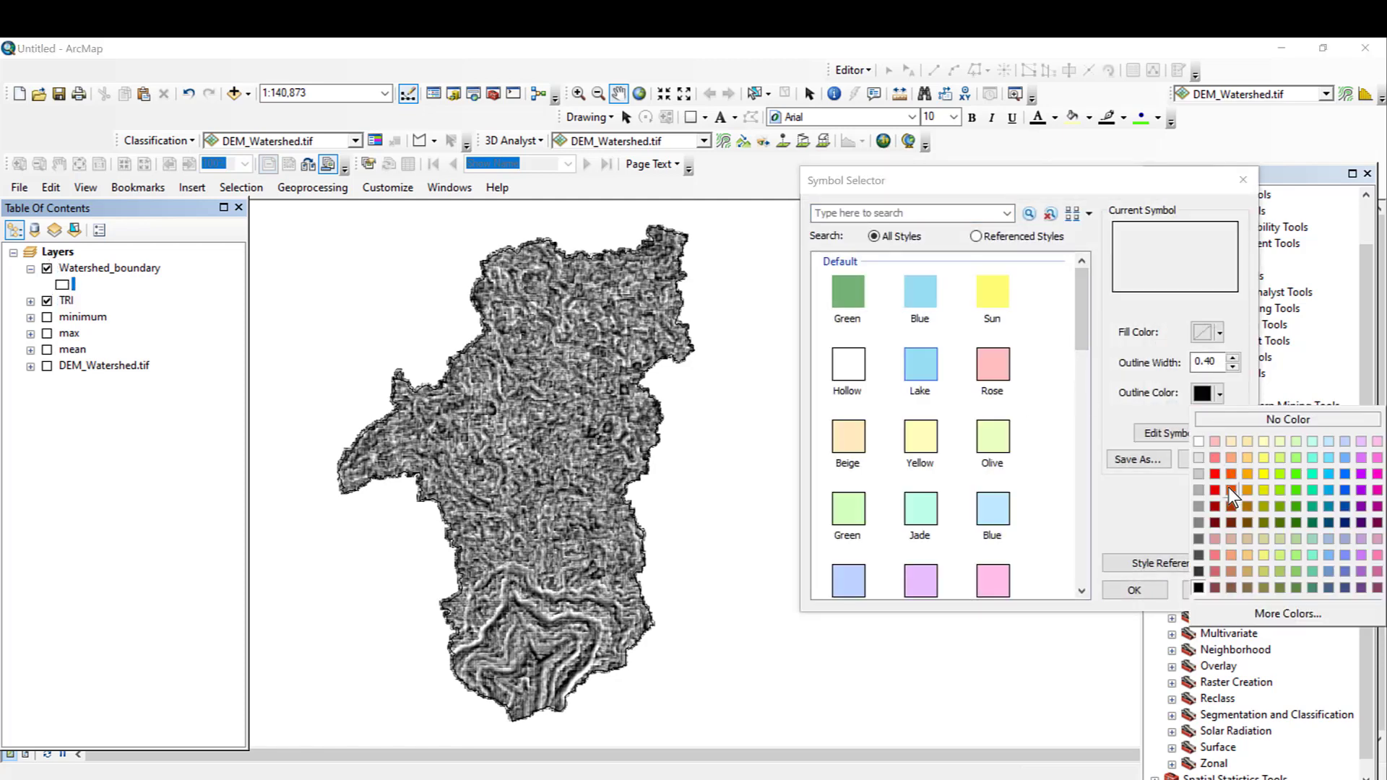
pyautogui.click(1216, 474)
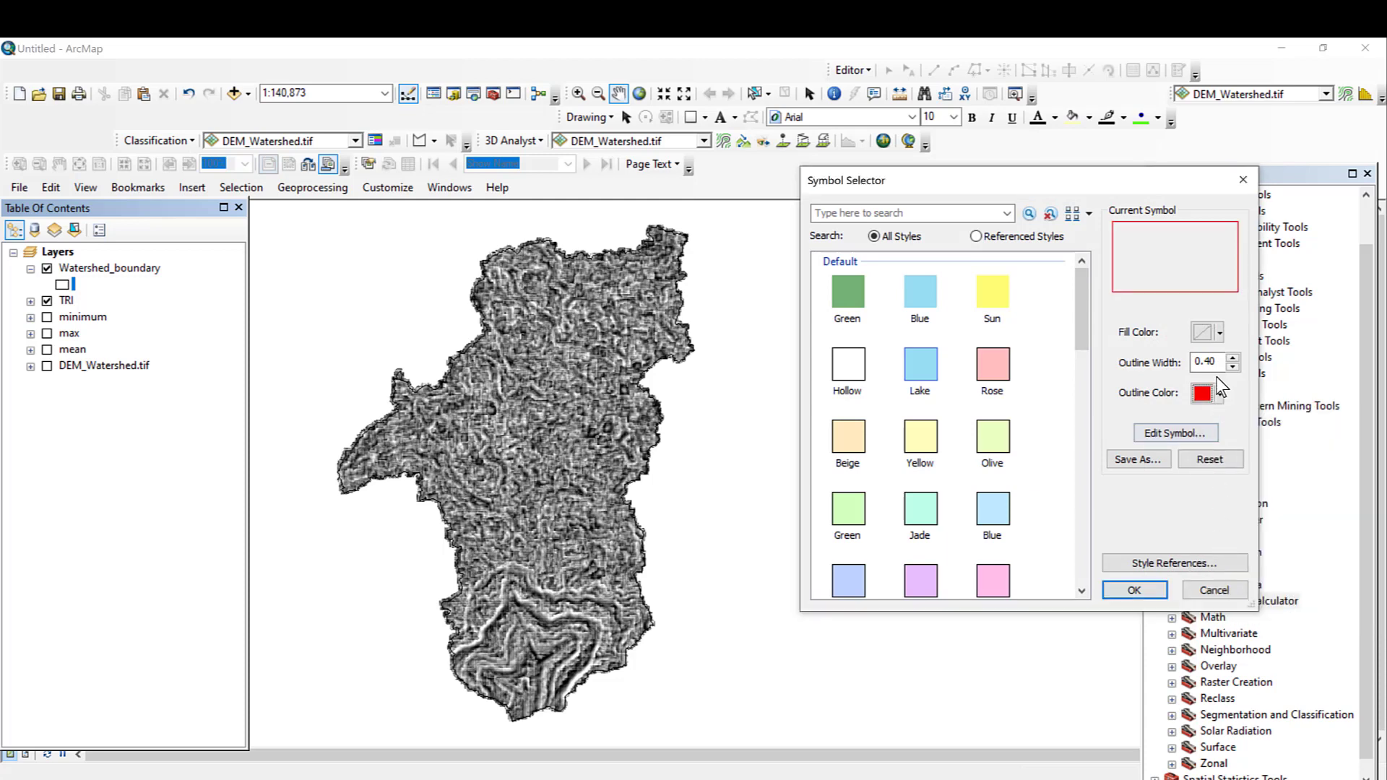
pyautogui.click(1159, 588)
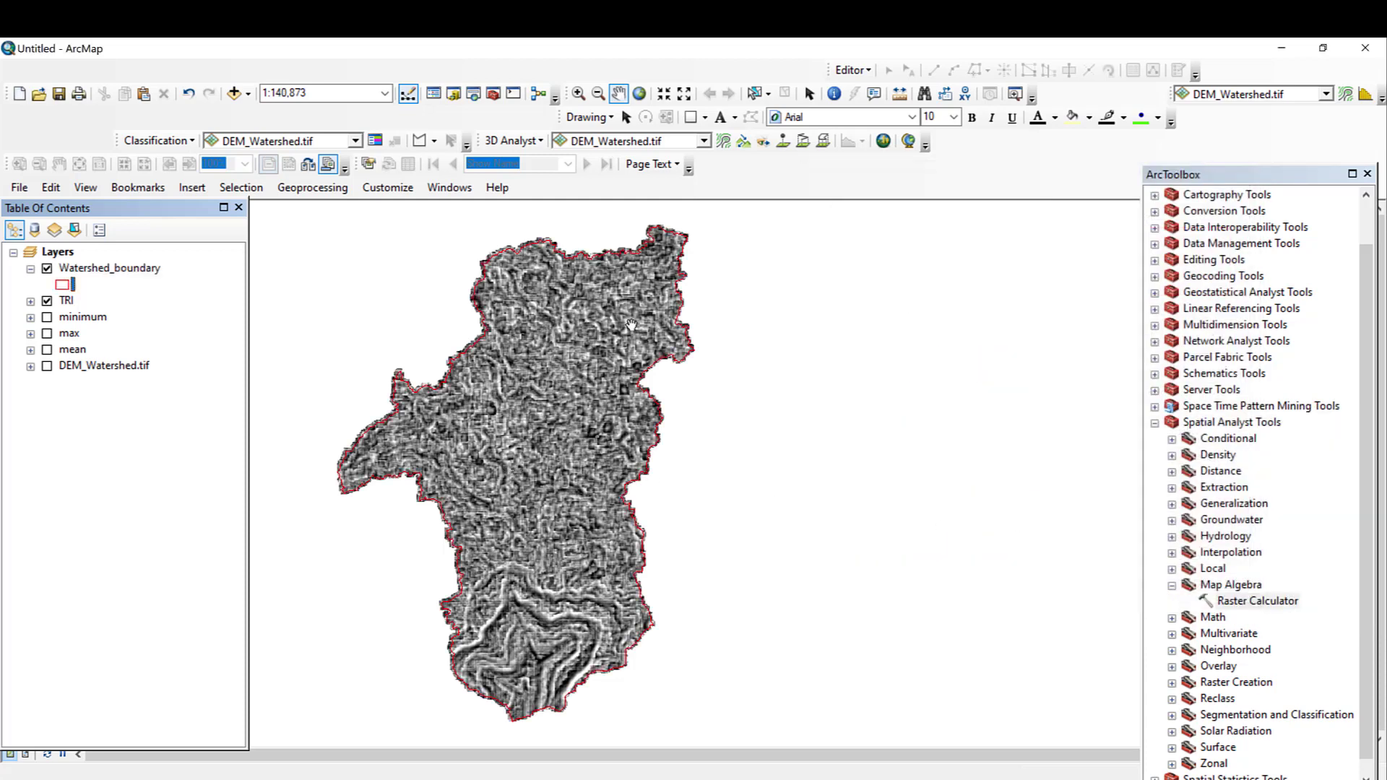
pyautogui.click(47, 269)
# - Expand the TRI legend and apply a green-to-cyan-to-blue stretched color ramp to the TRI layer
pyautogui.click(33, 302)
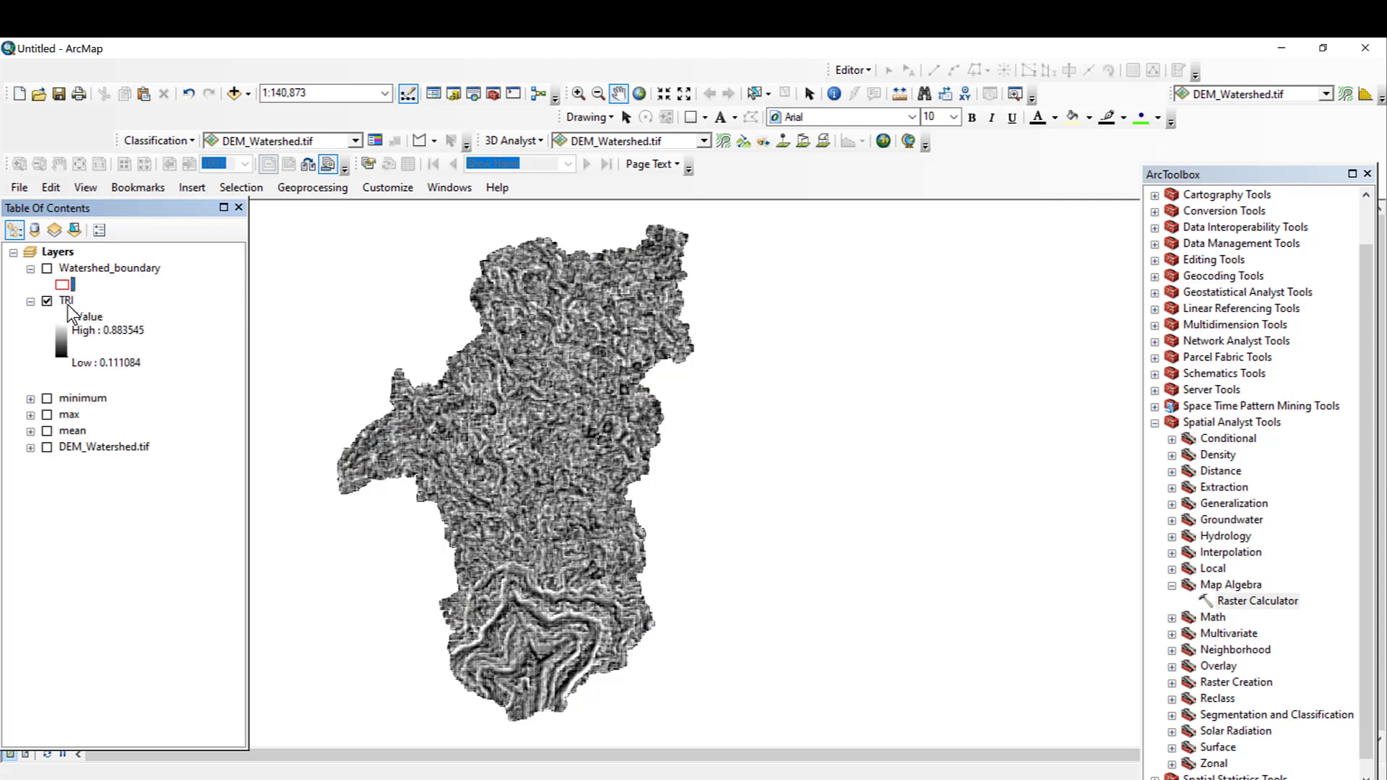
pyautogui.click(65, 302)
pyautogui.rightClick(66, 304)
pyautogui.click(172, 565)
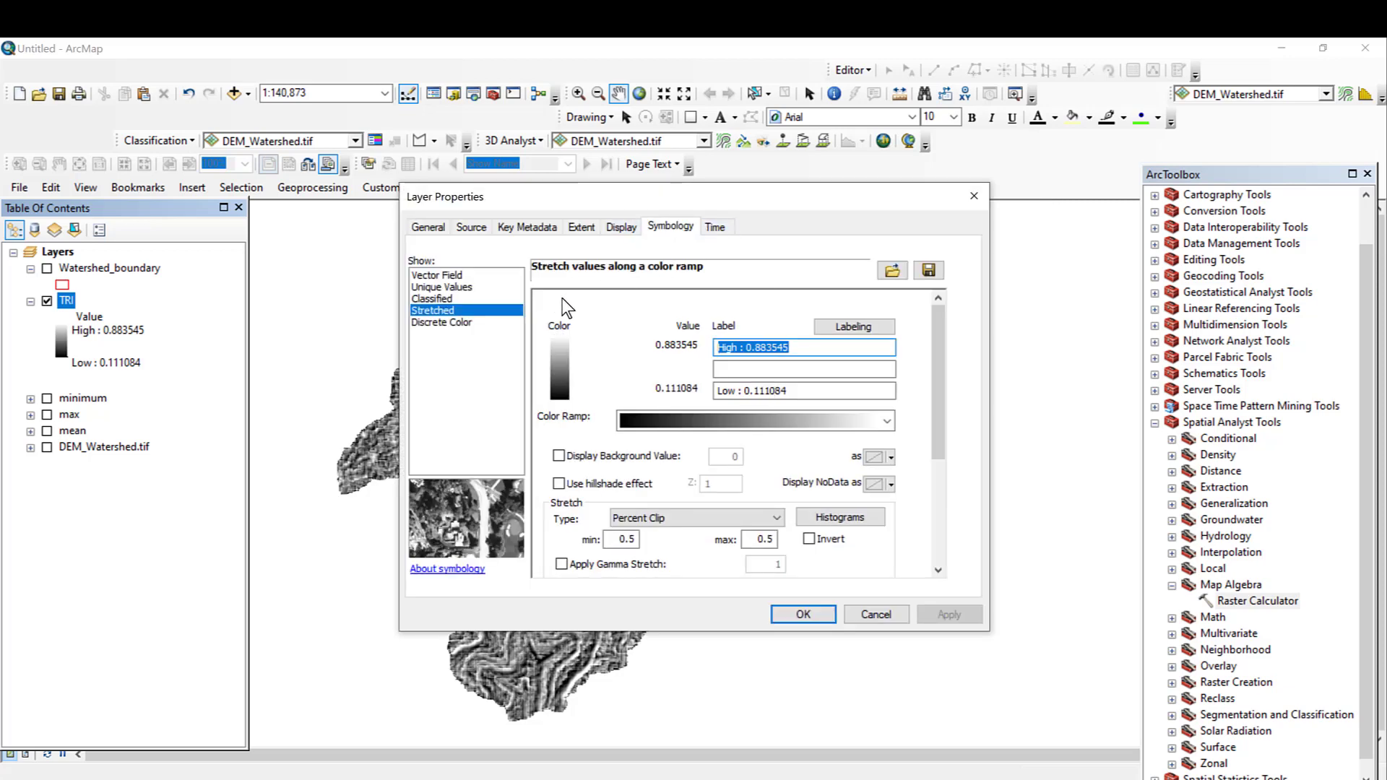
pyautogui.click(887, 424)
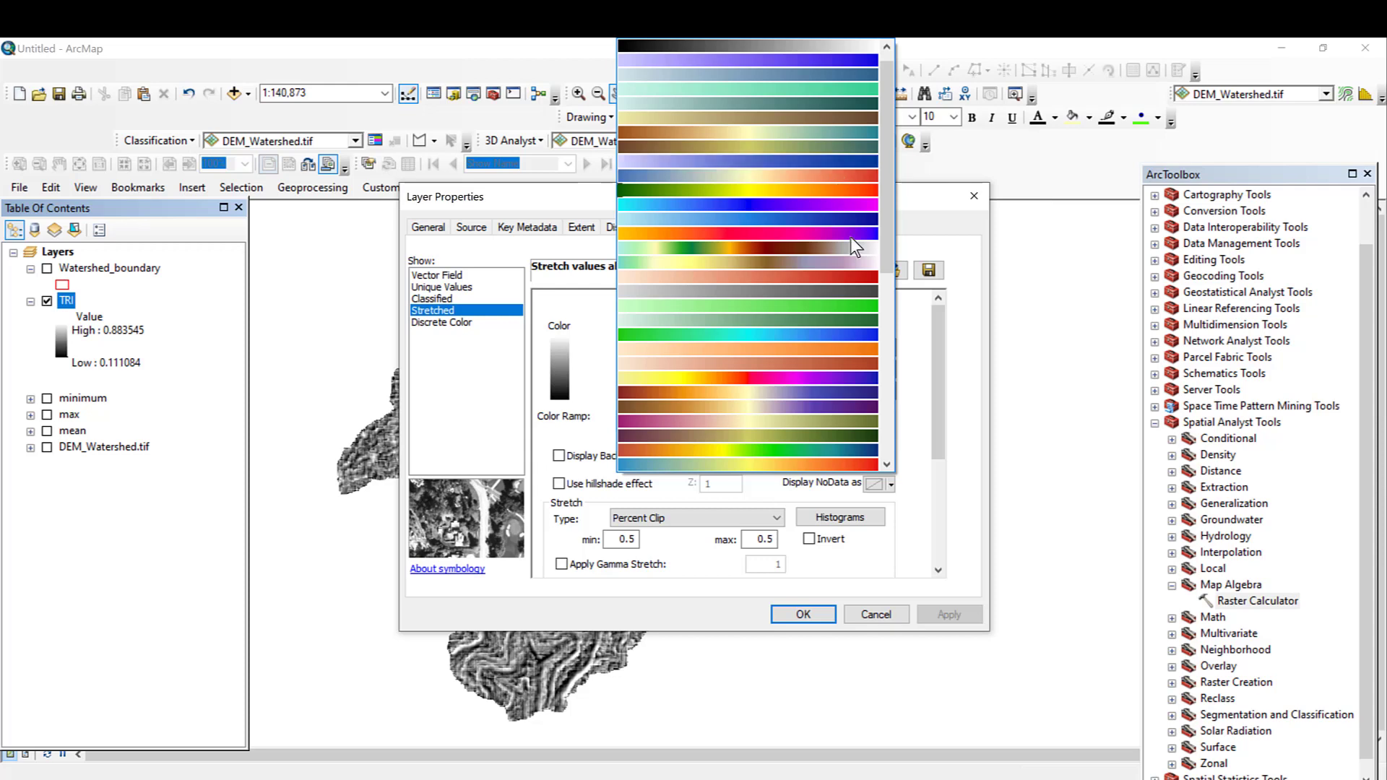
pyautogui.click(843, 334)
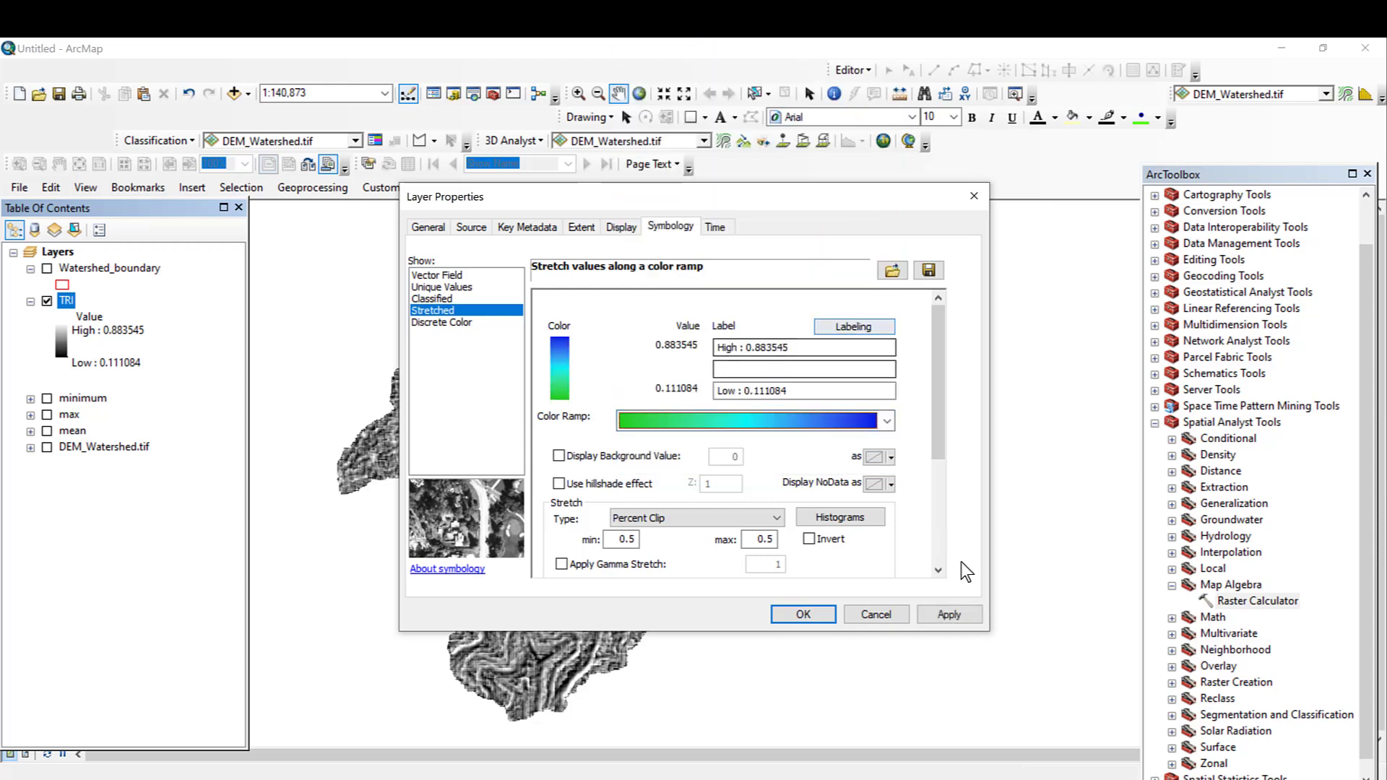
pyautogui.click(961, 613)
pyautogui.click(804, 615)
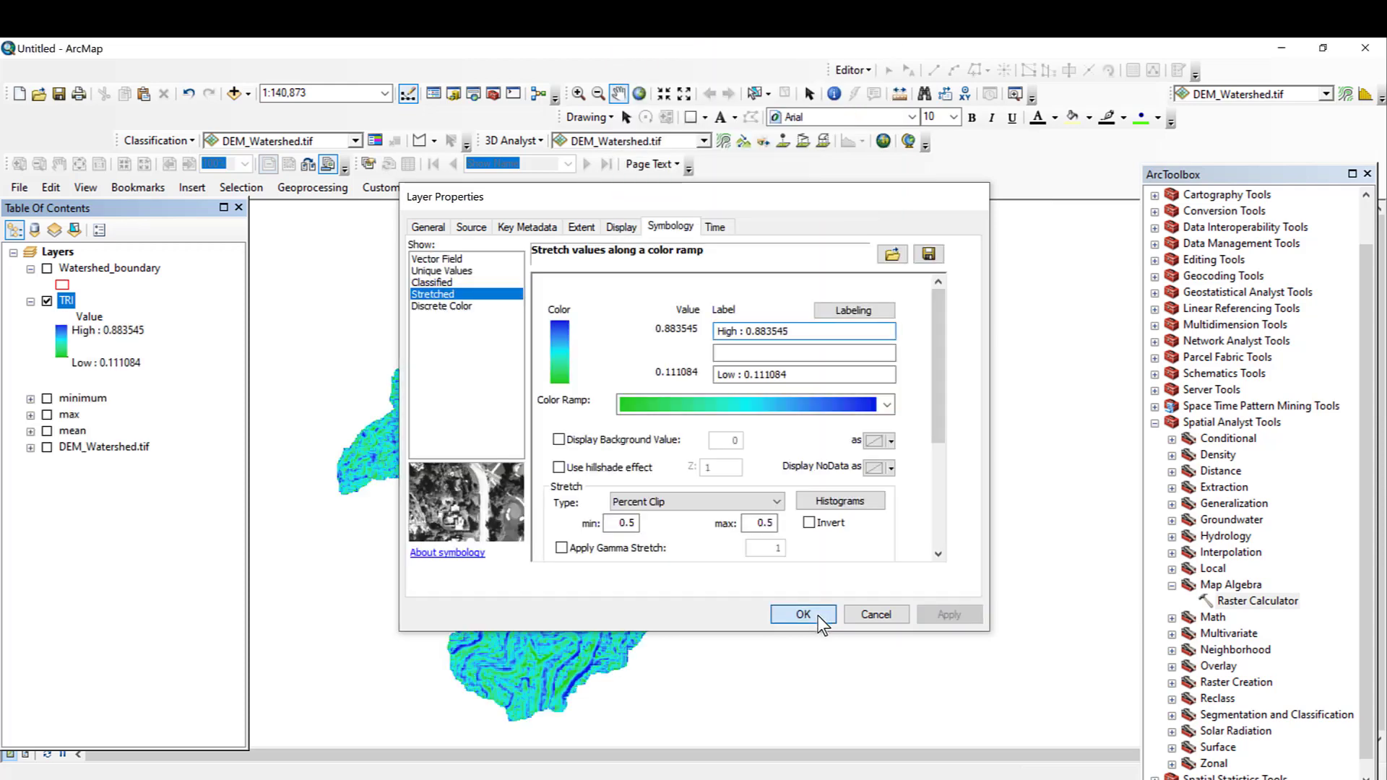
pyautogui.scroll(-2, 532, 442)
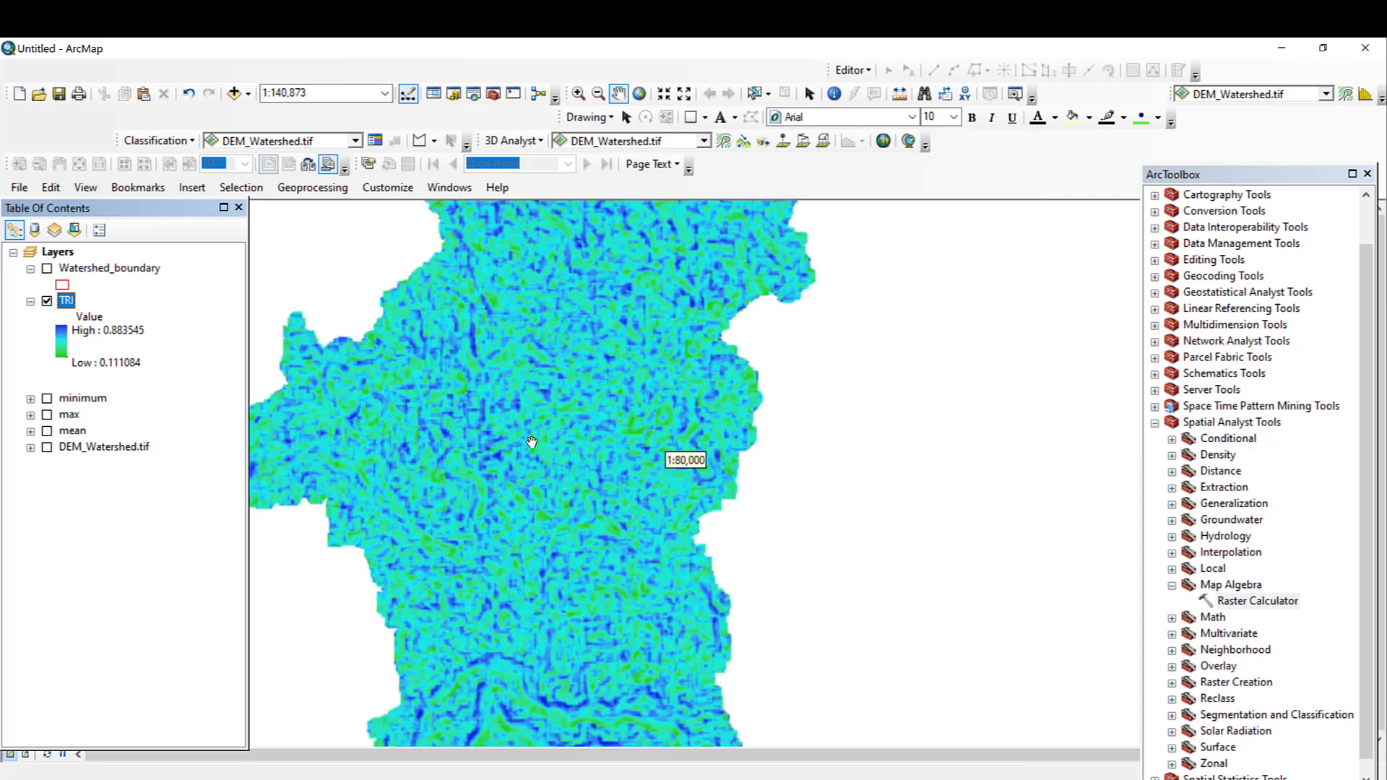
# - Apply a red-to-yellow-to-green stretched color ramp to the TRI layer
pyautogui.scroll(2, 531, 442)
pyautogui.moveTo(550, 355); pyautogui.dragTo(602, 379)
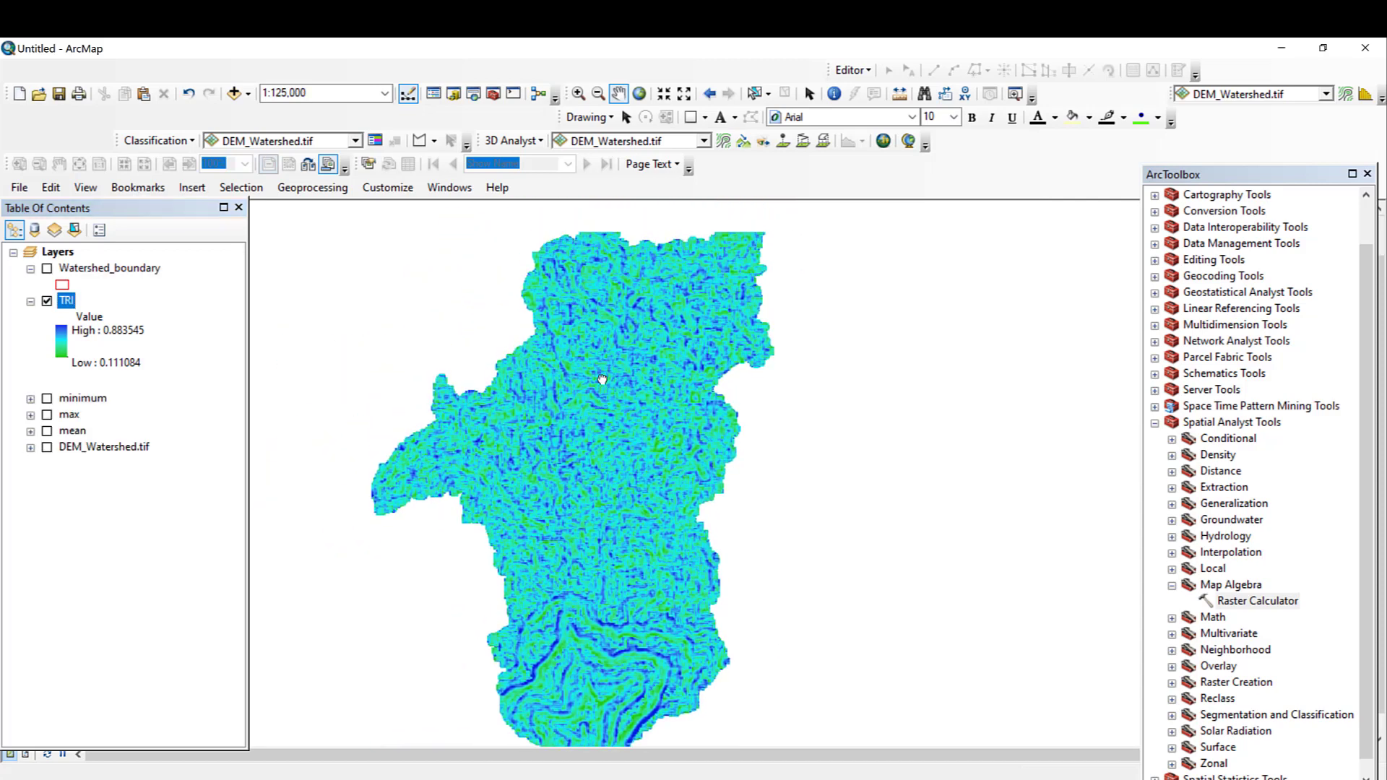
pyautogui.rightClick(69, 301)
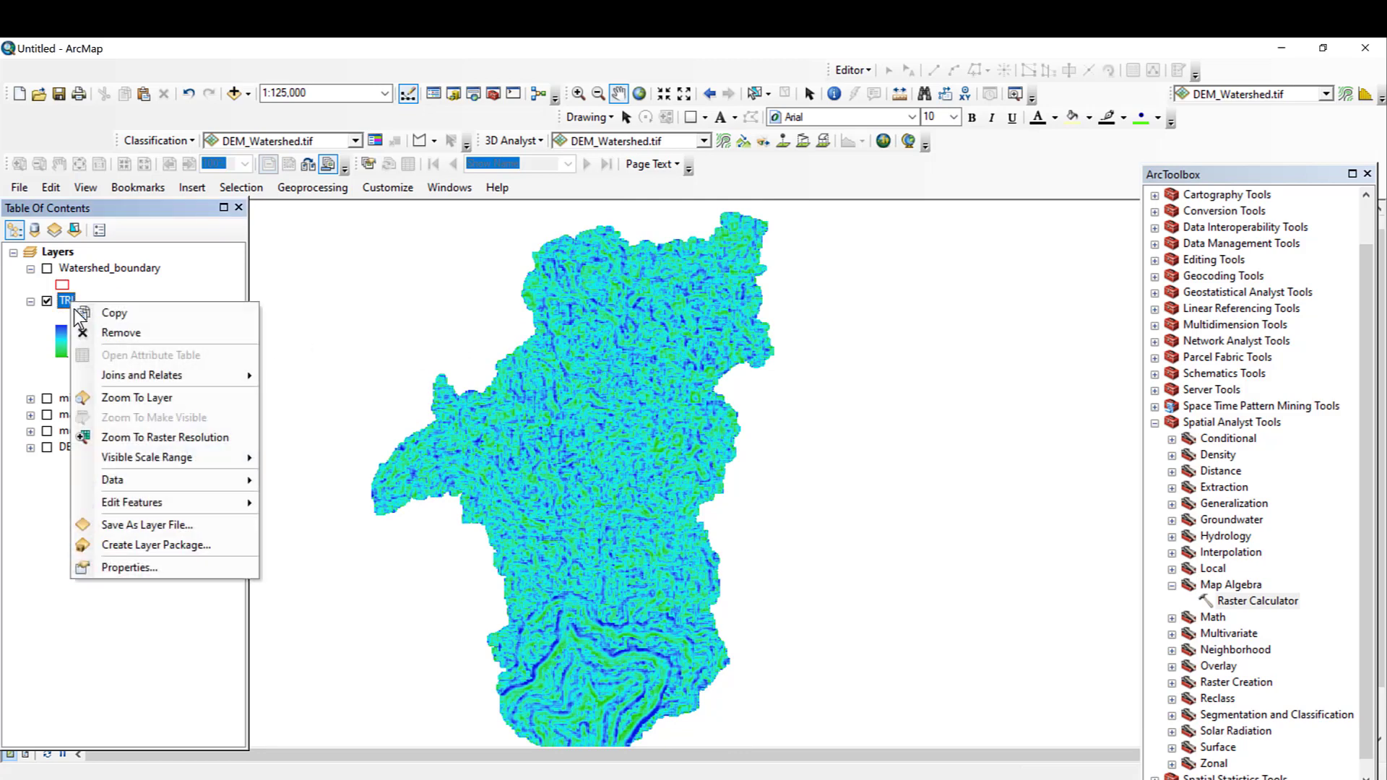
pyautogui.click(187, 568)
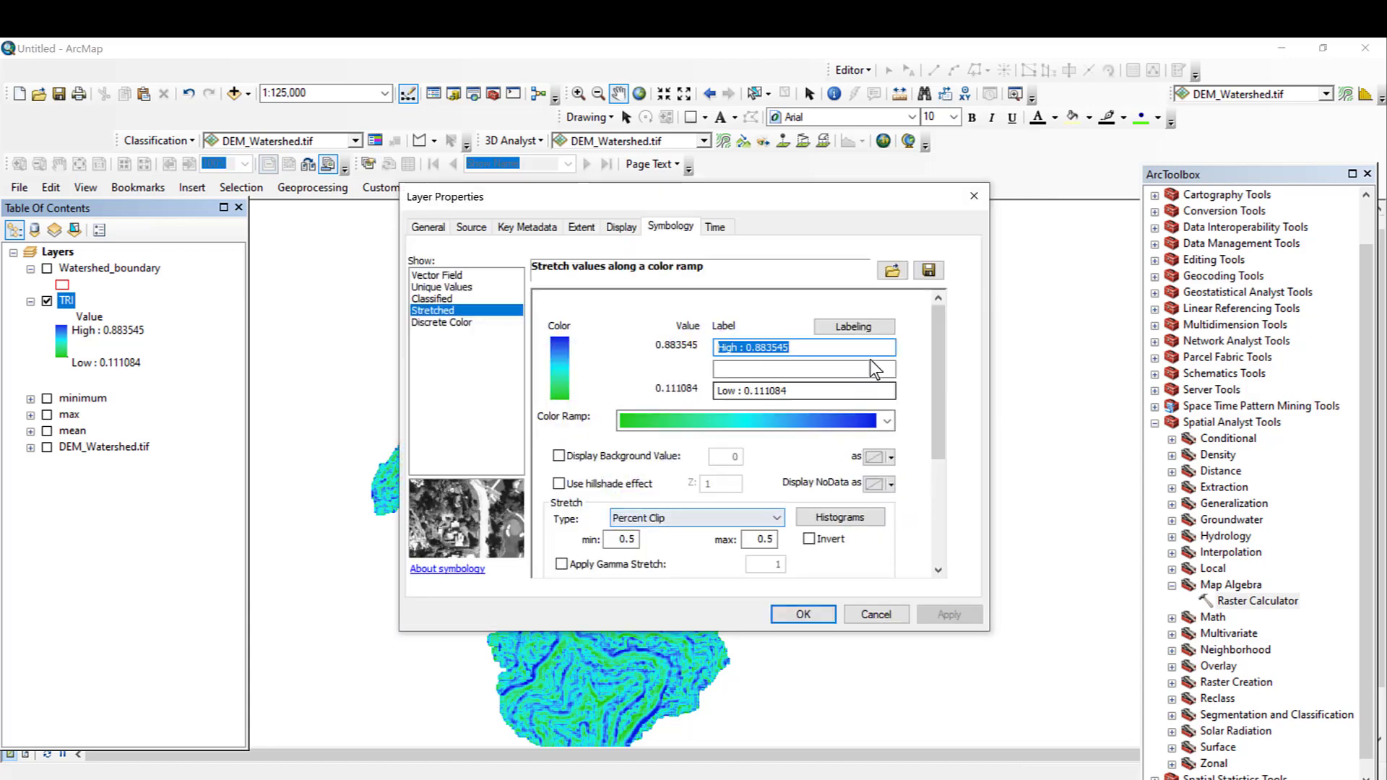
pyautogui.click(887, 420)
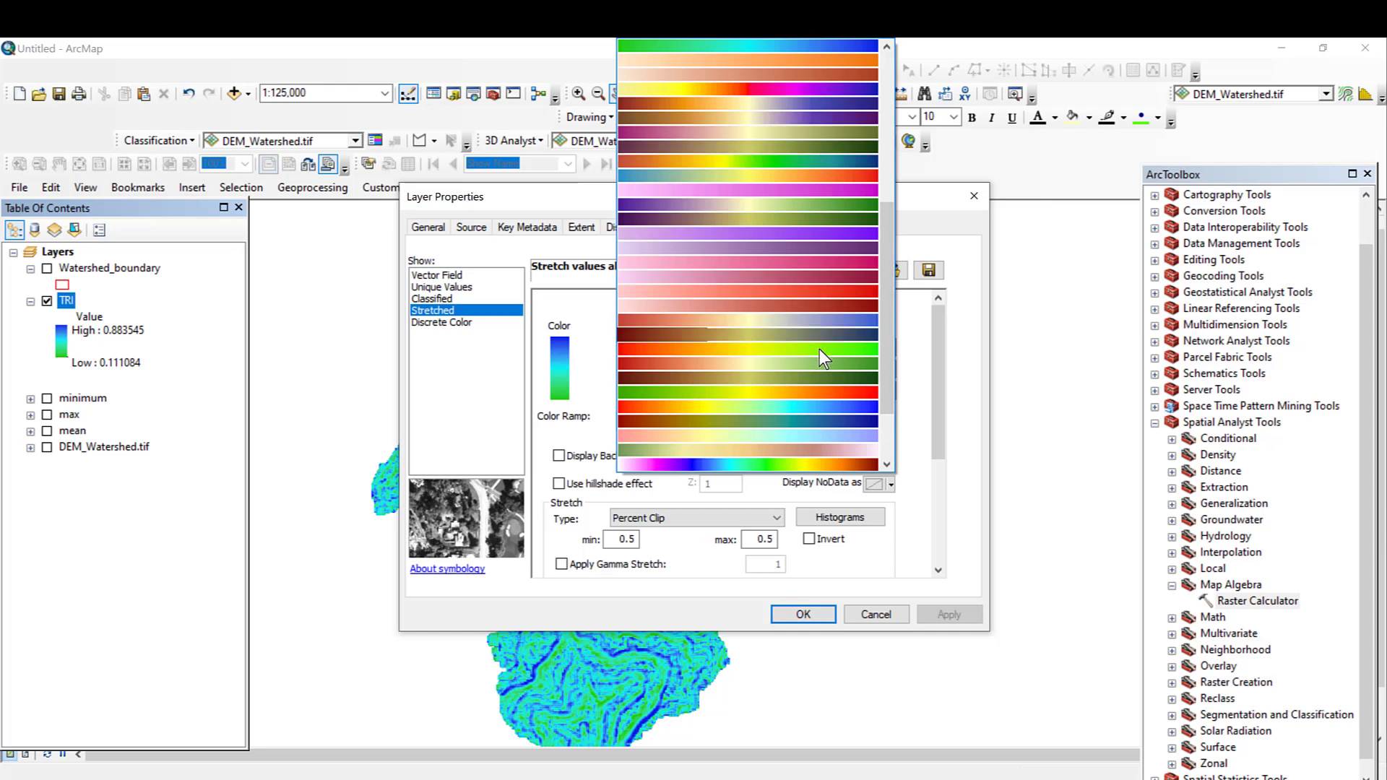
pyautogui.click(813, 385)
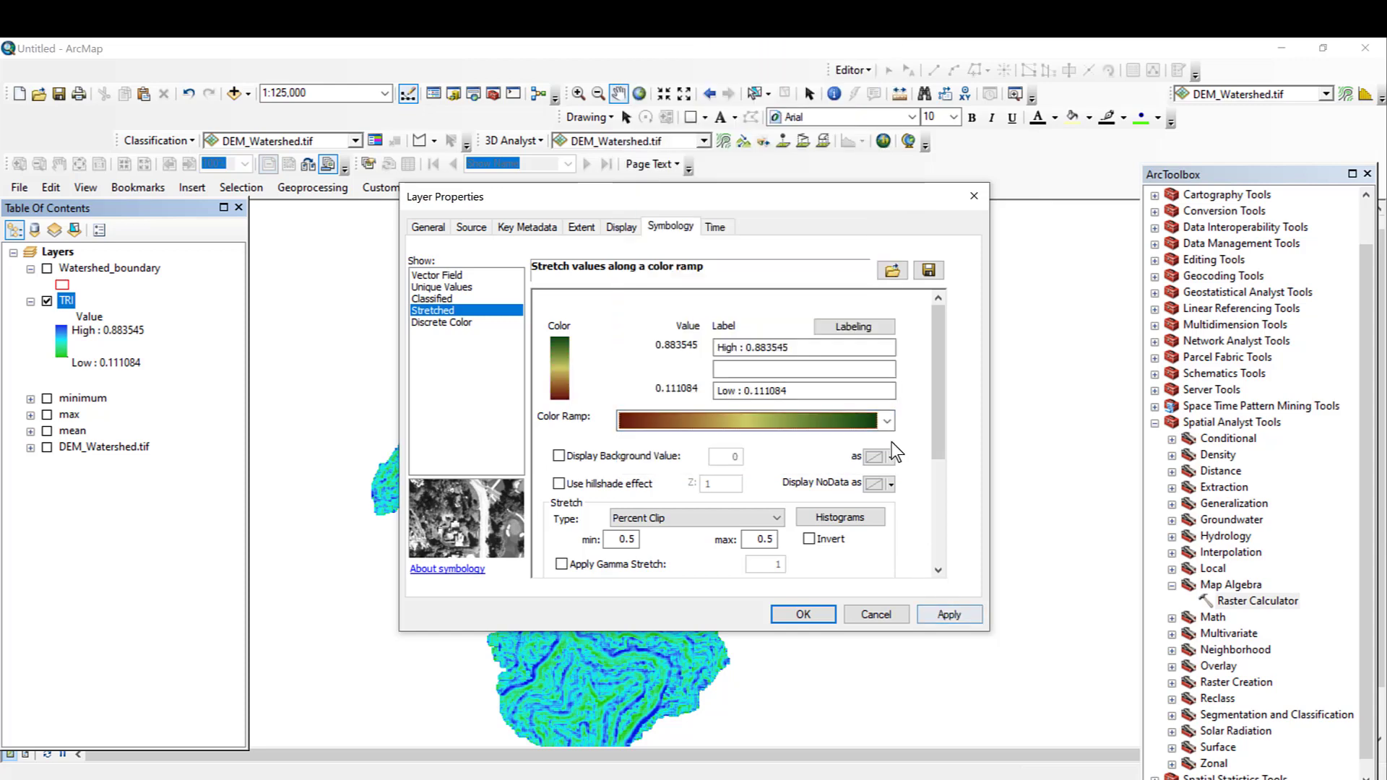
pyautogui.click(887, 420)
pyautogui.click(809, 260)
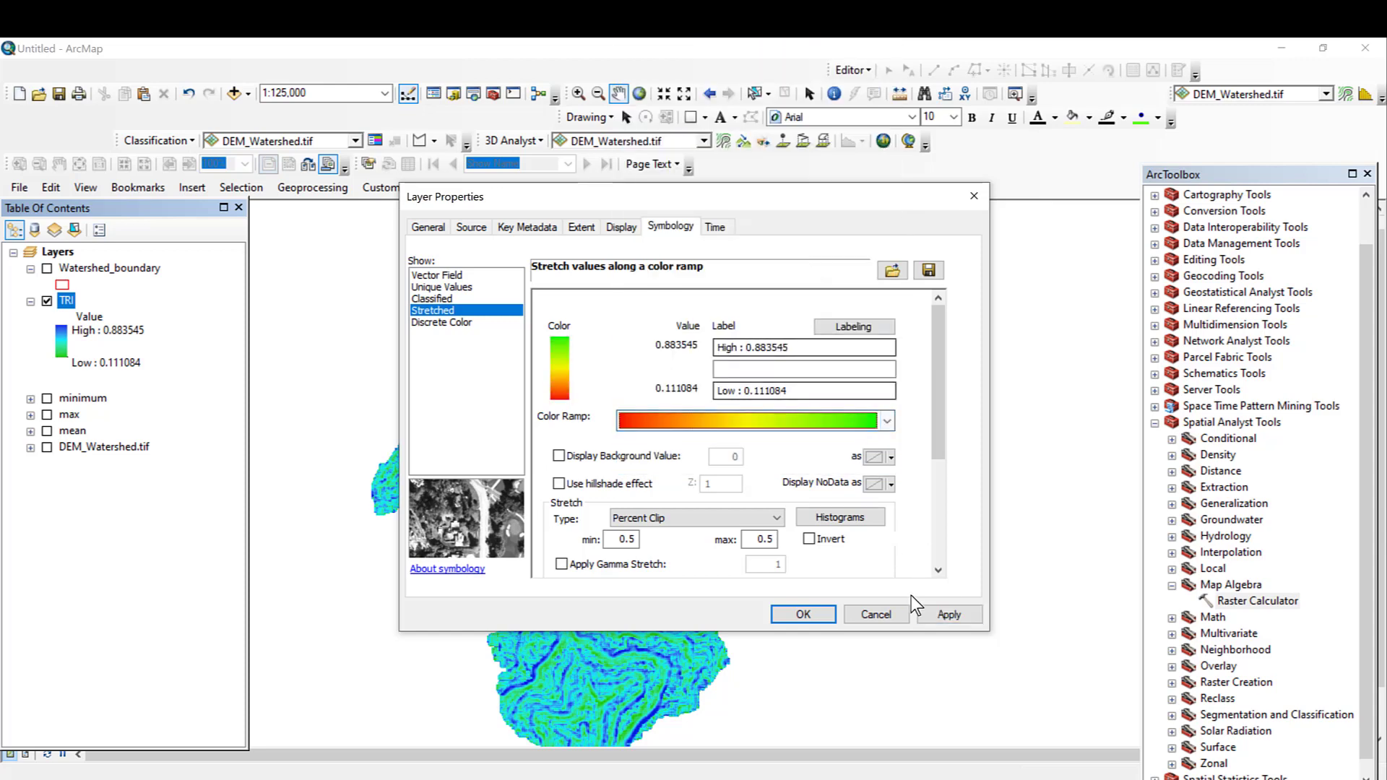
pyautogui.click(943, 615)
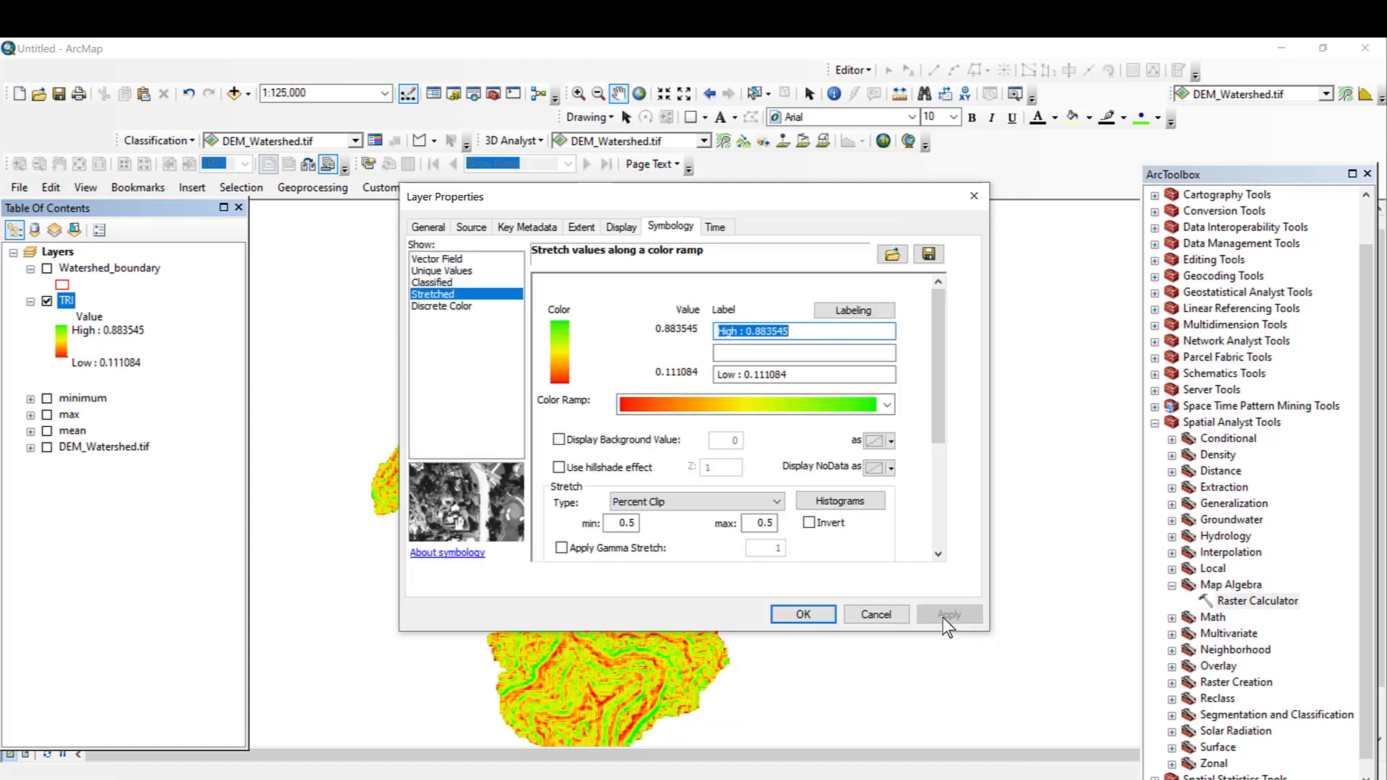
# - Change the TRI layer's color ramp to the red-orange-yellow-green-dark blue one and close the layer properties
pyautogui.click(889, 399)
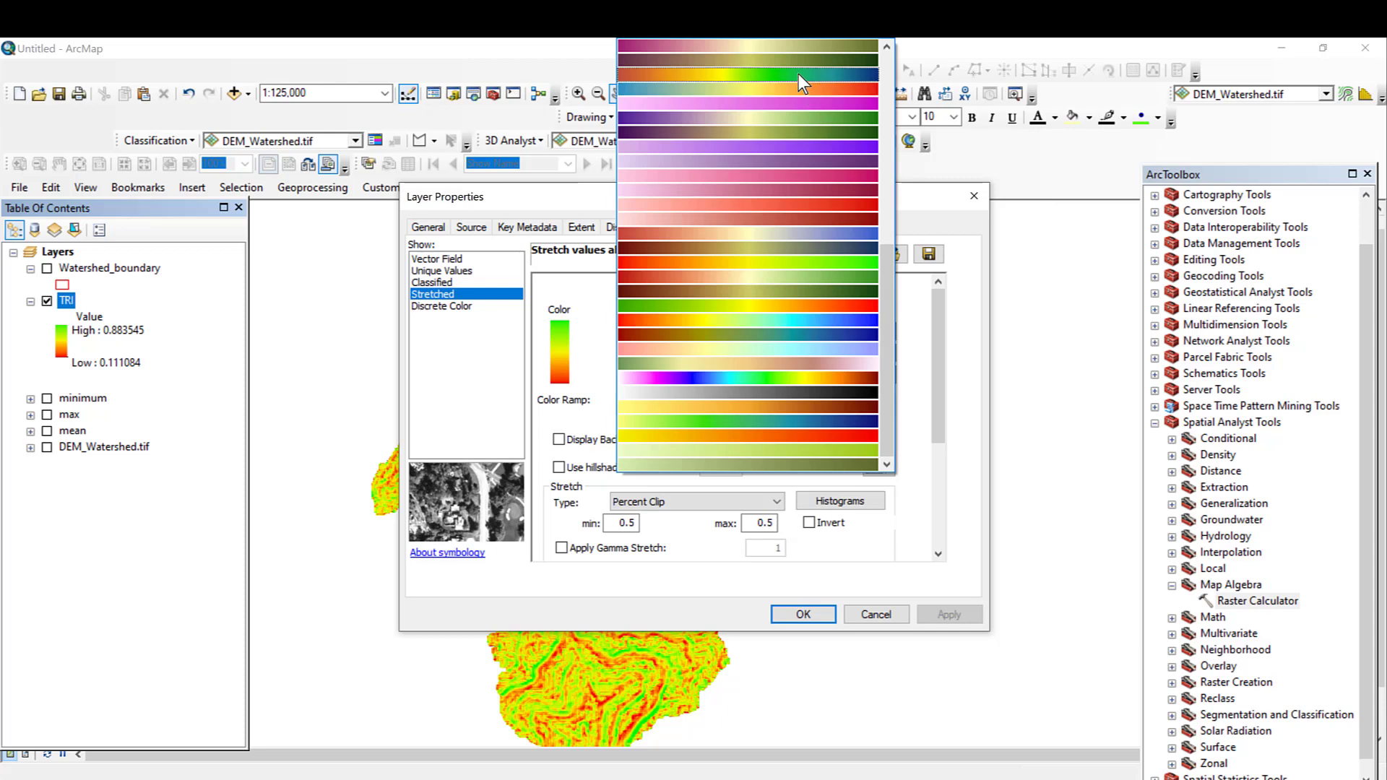
pyautogui.click(799, 74)
pyautogui.click(942, 617)
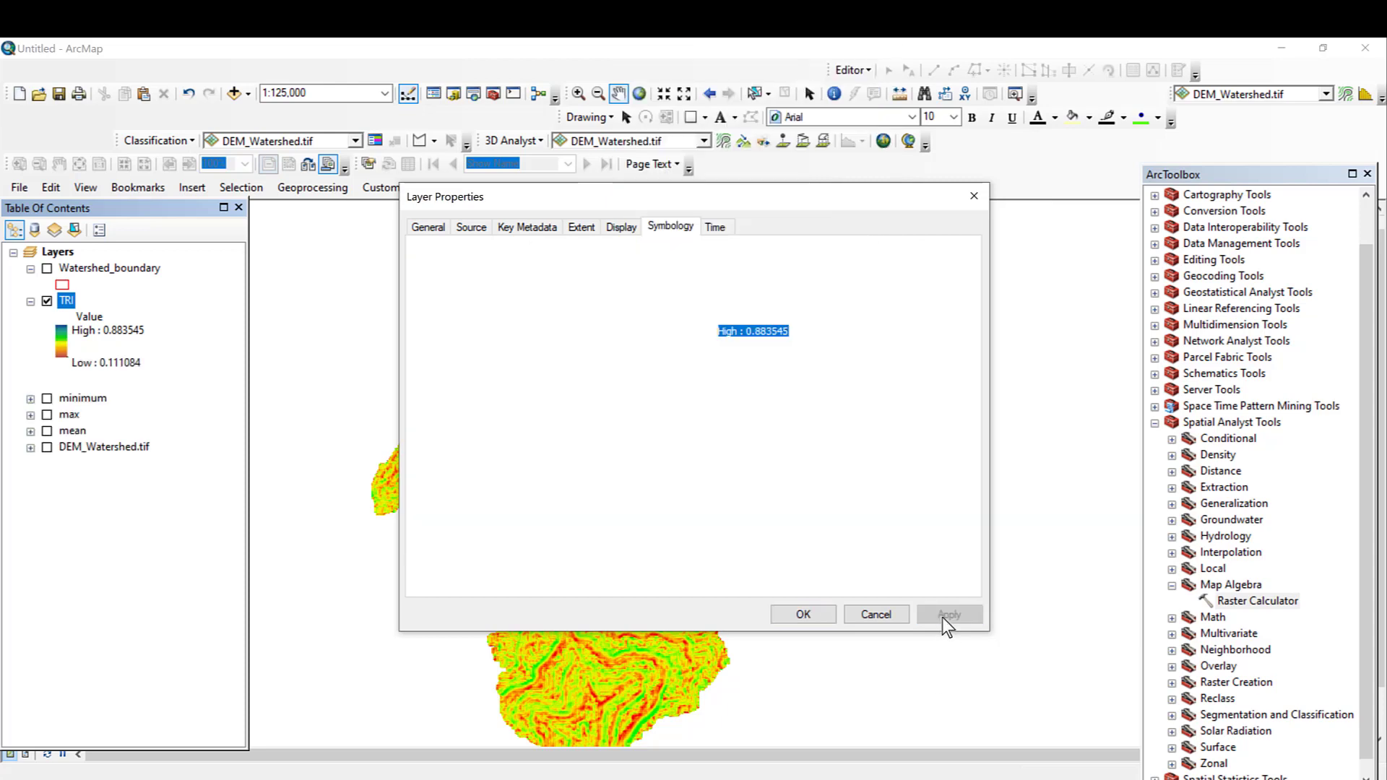
pyautogui.moveTo(706, 197); pyautogui.dragTo(669, 171)
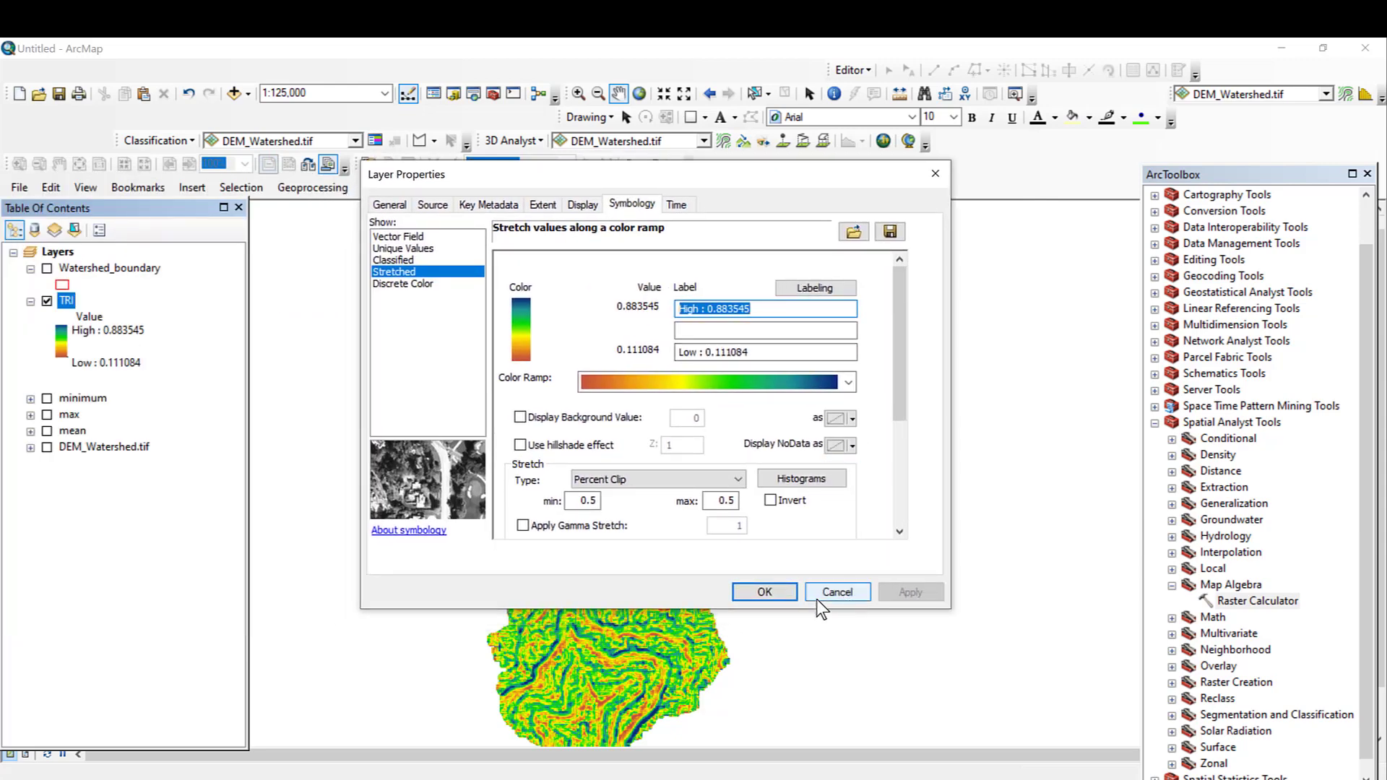
pyautogui.click(770, 601)
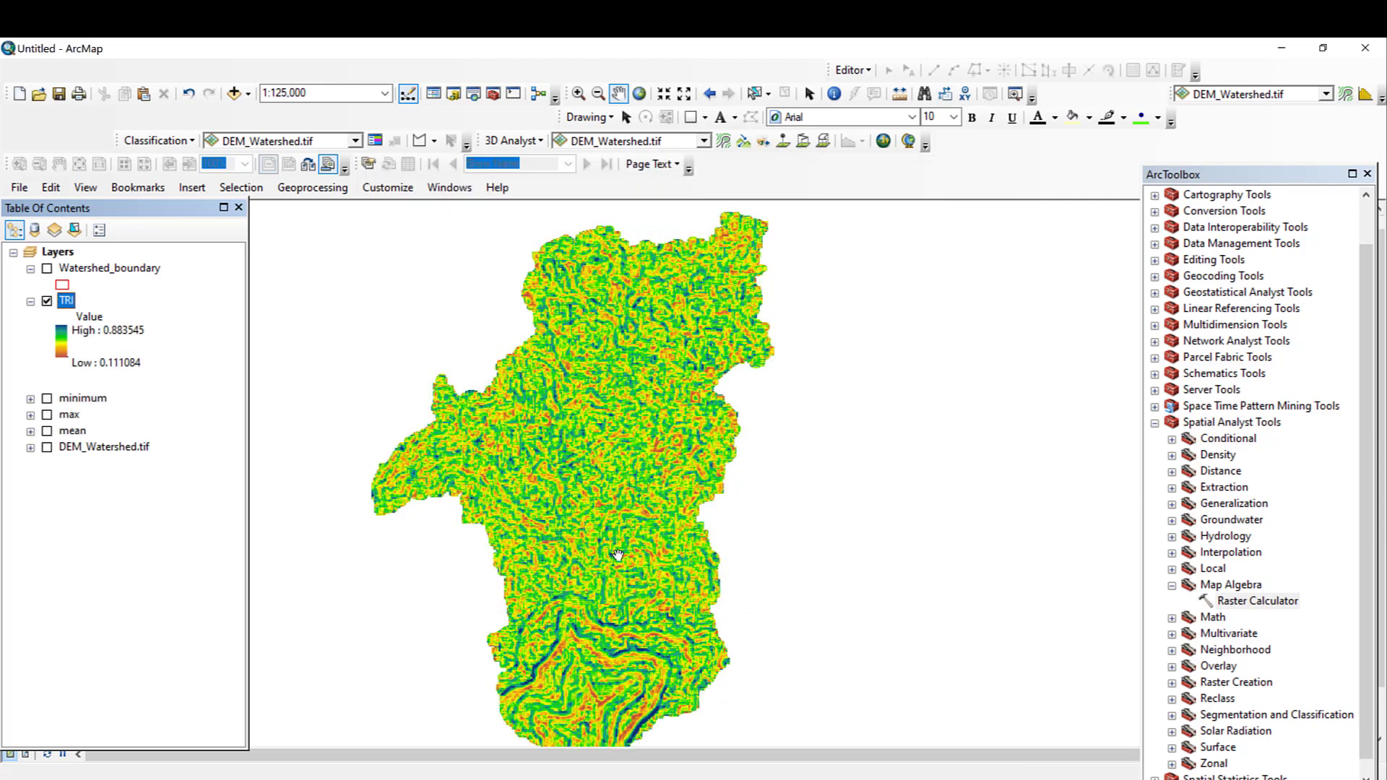
# - Examine the recolored TRI raster across the whole watershed, from its southern valleys to its northern edge
pyautogui.scroll(1, 615, 526)
pyautogui.scroll(1, 615, 525)
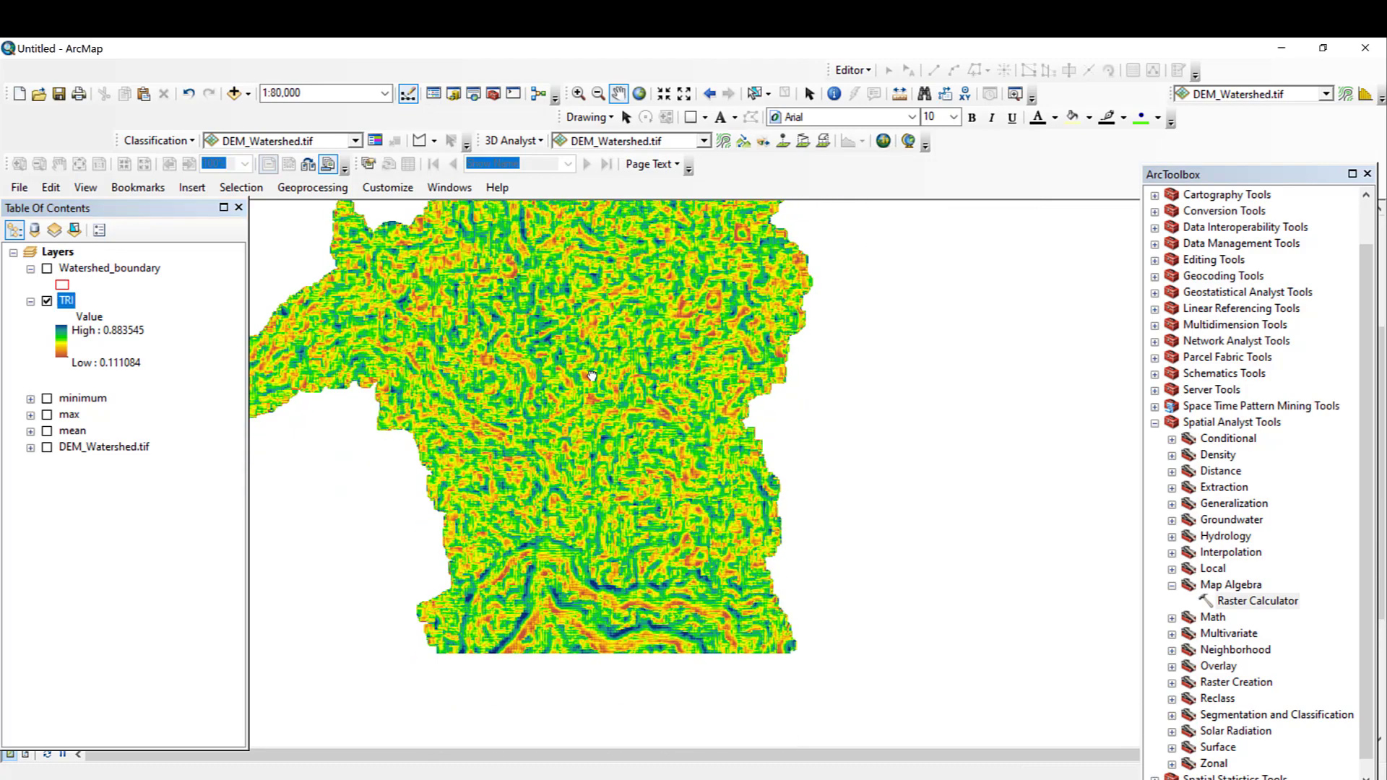
pyautogui.press('Down')
pyautogui.press('Down')
pyautogui.press('Down')
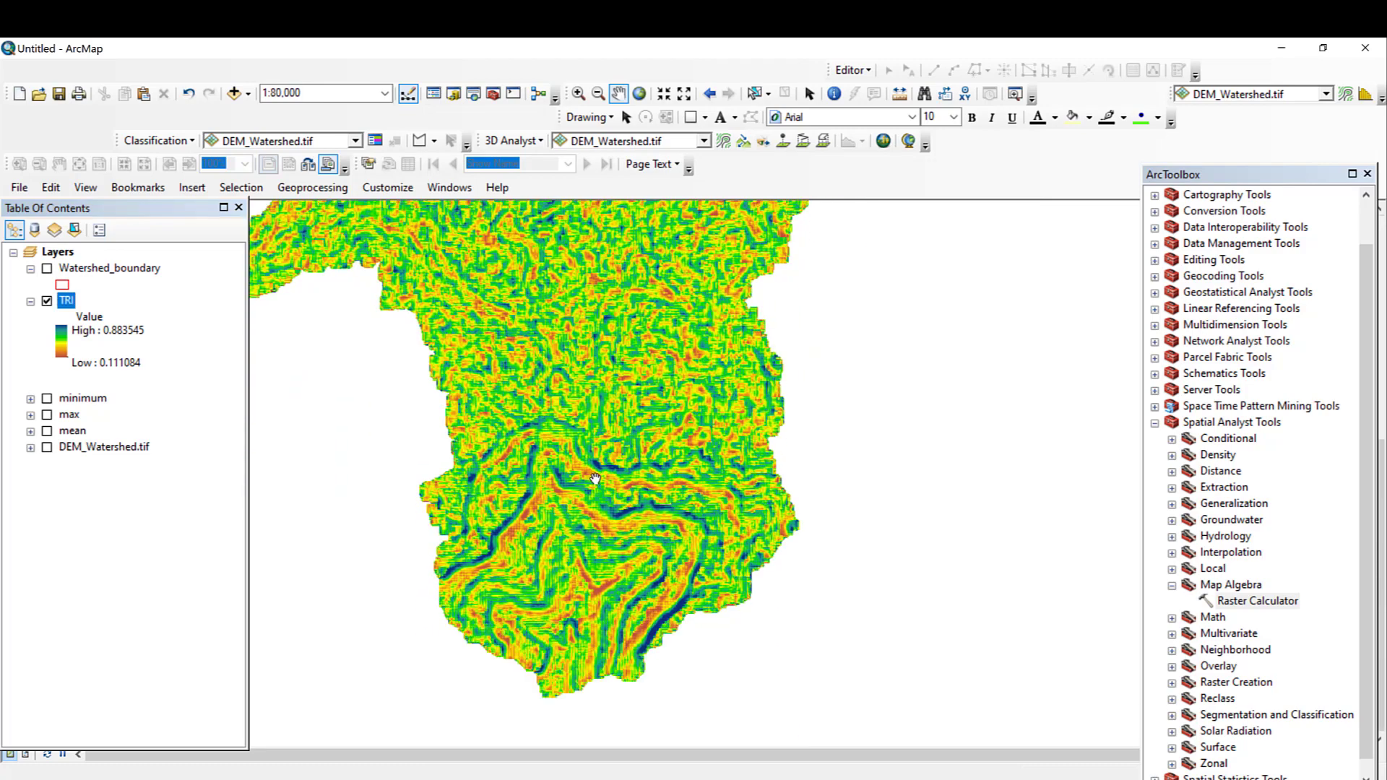
pyautogui.press('Up')
pyautogui.press('Up')
pyautogui.press('Up')
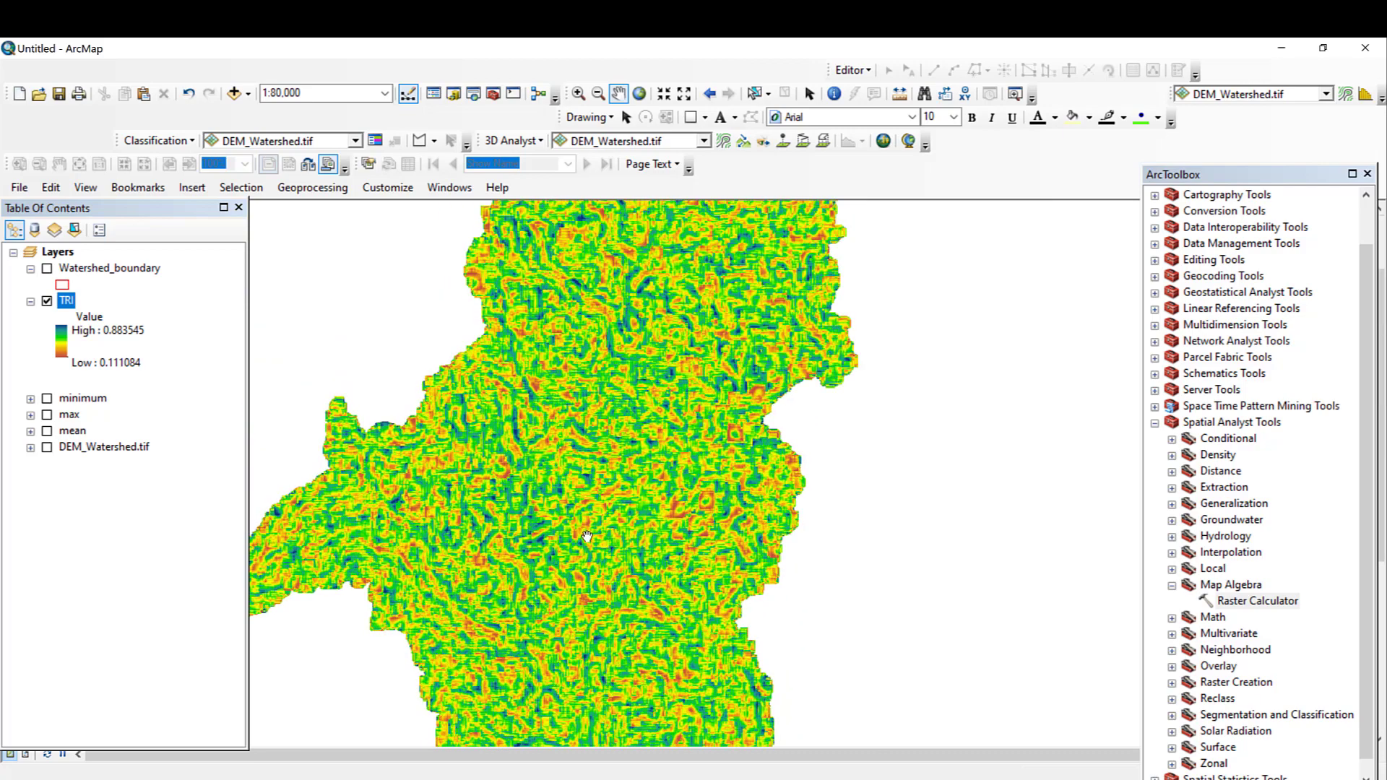
pyautogui.moveTo(601, 432); pyautogui.dragTo(593, 559)
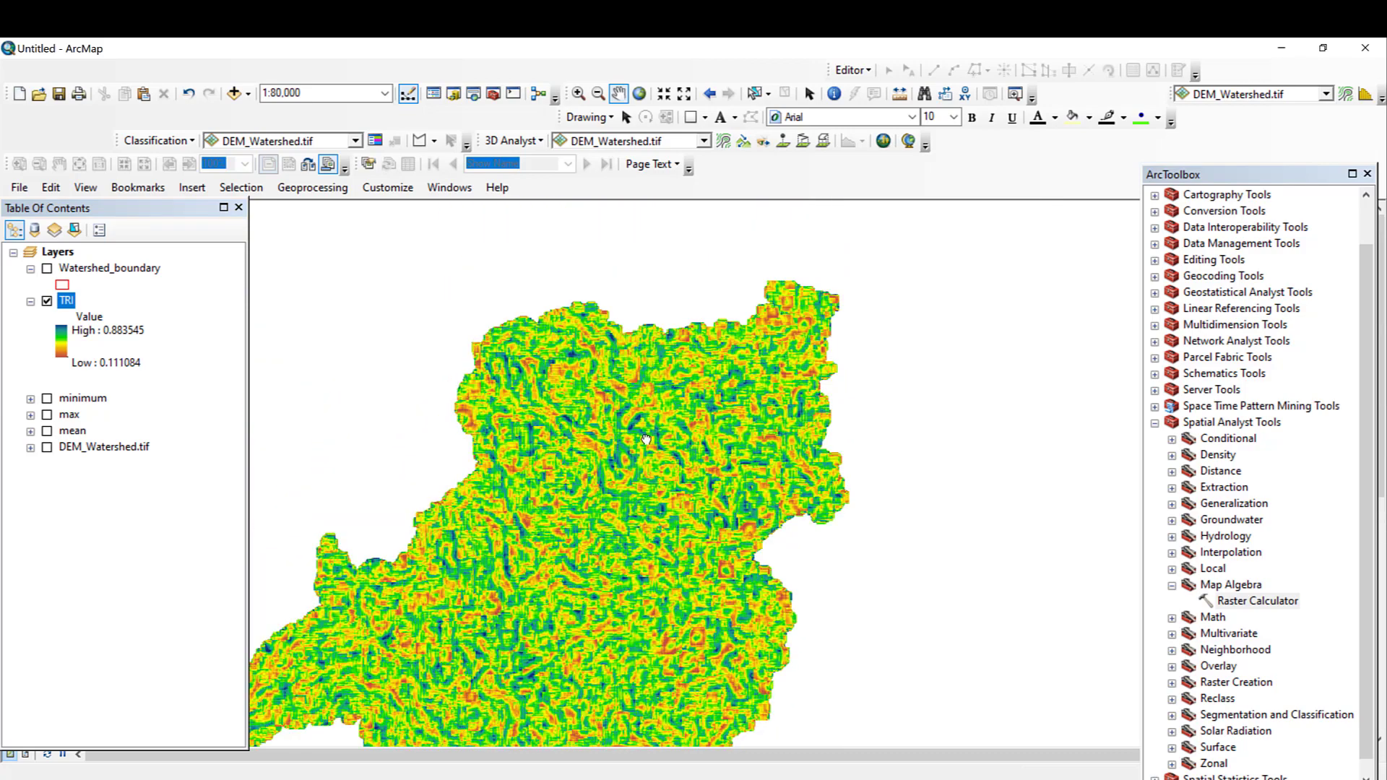
pyautogui.moveTo(646, 438); pyautogui.dragTo(693, 295)
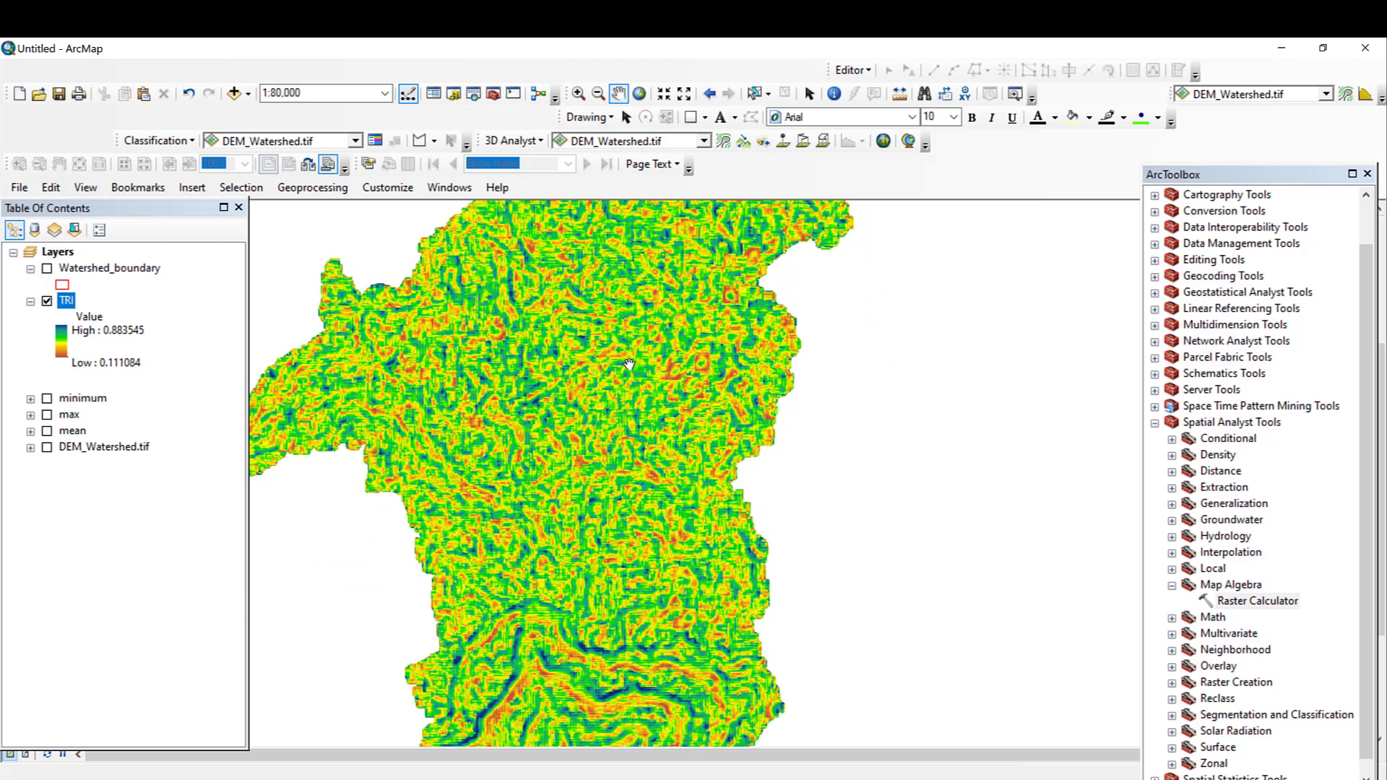
pyautogui.moveTo(616, 494); pyautogui.dragTo(593, 544)
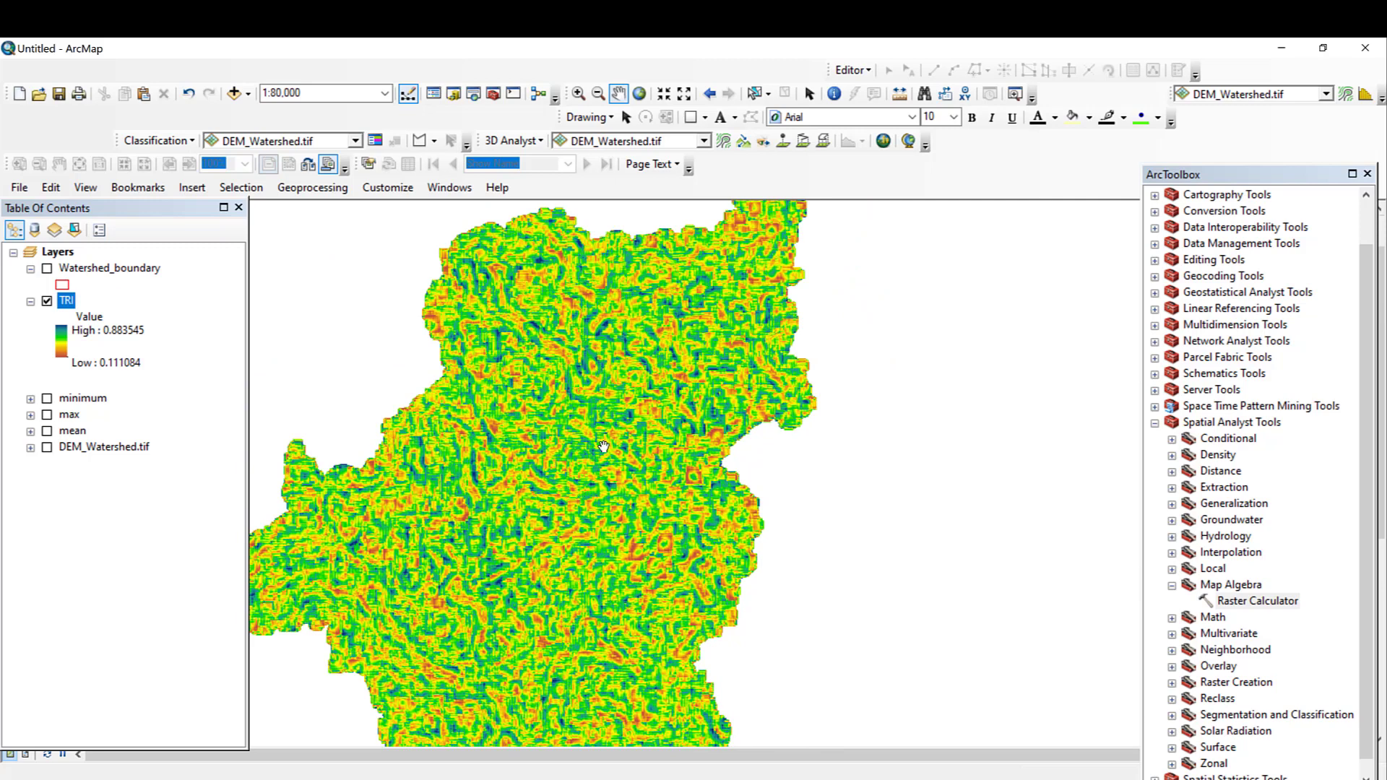
pyautogui.scroll(2, 580, 497)
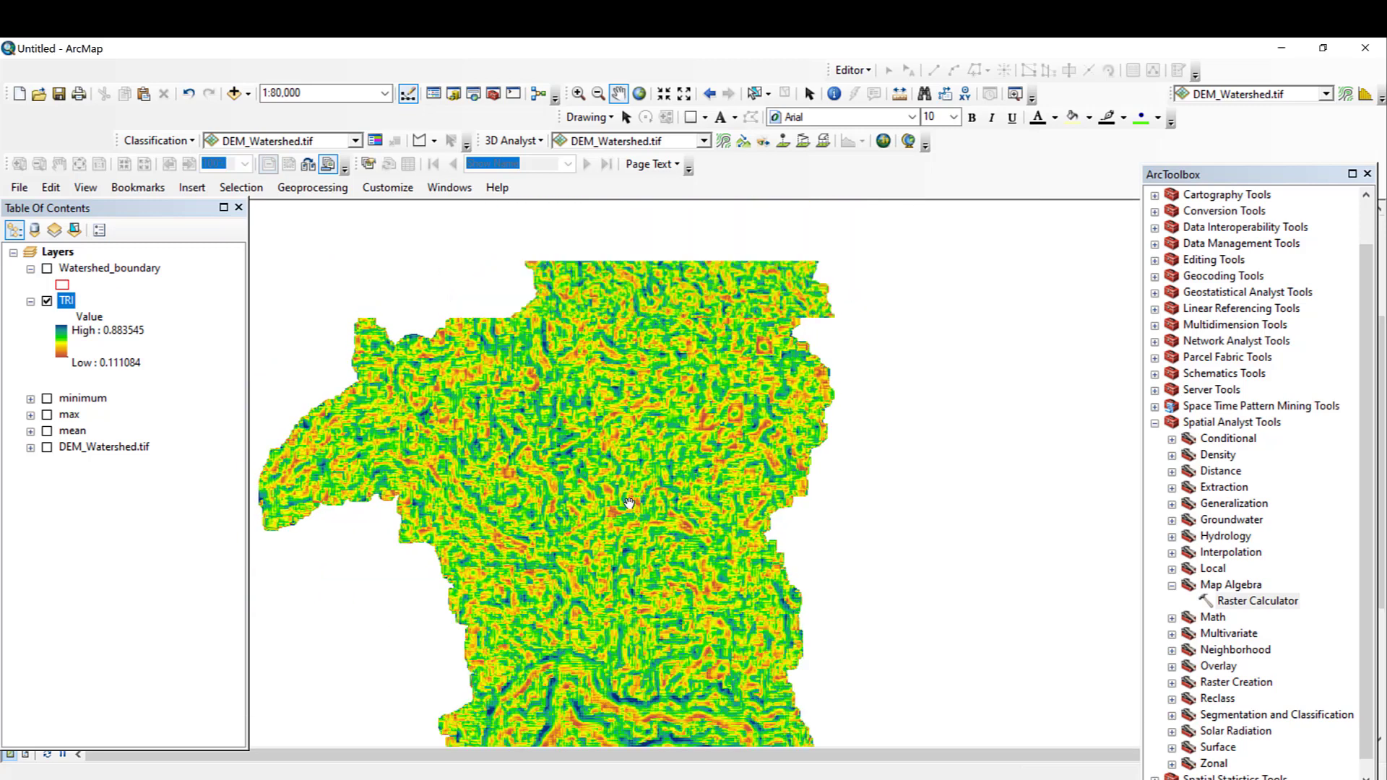
pyautogui.scroll(1, 629, 504)
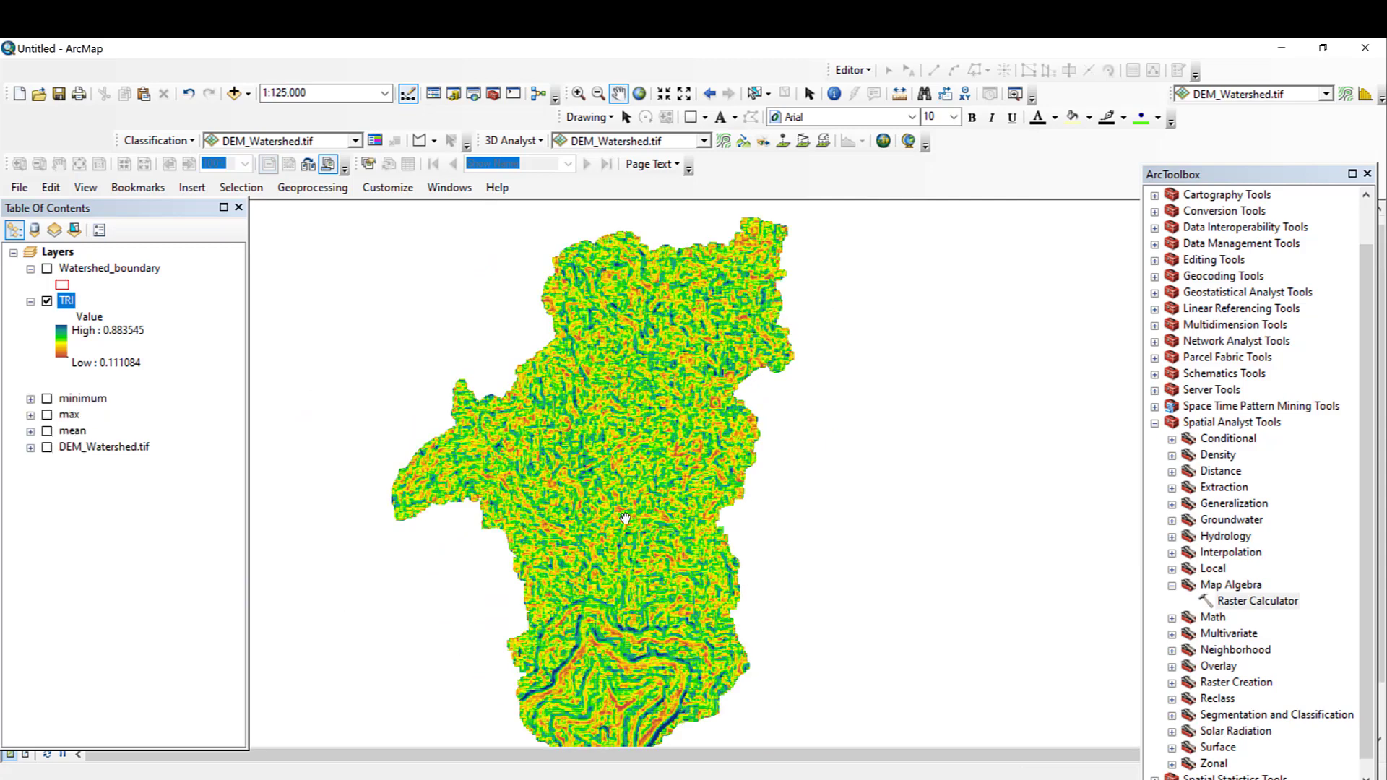
pyautogui.moveTo(625, 518); pyautogui.dragTo(640, 446)
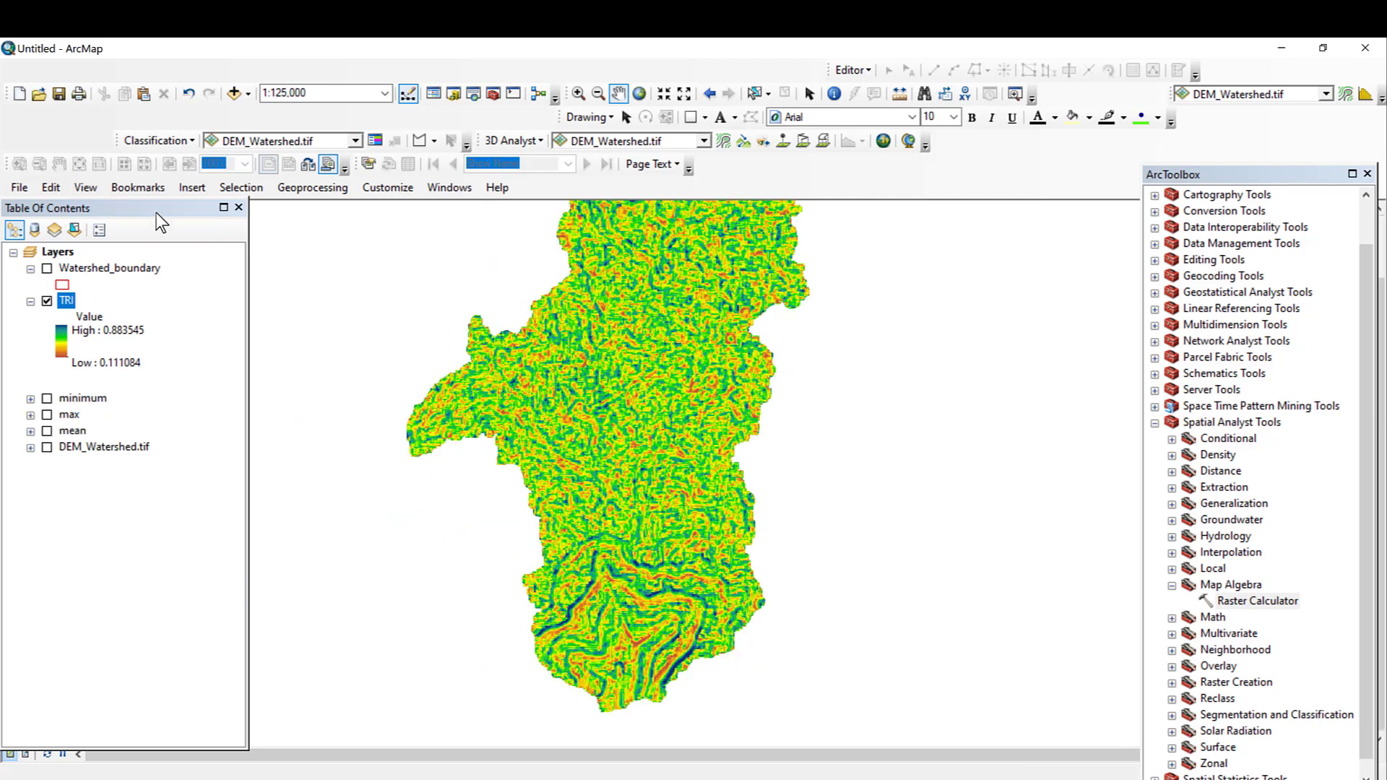
# - Switch to the page layout and enlarge the map in the data frame to a scale of 1:125,000
pyautogui.moveTo(156, 212); pyautogui.dragTo(158, 179)
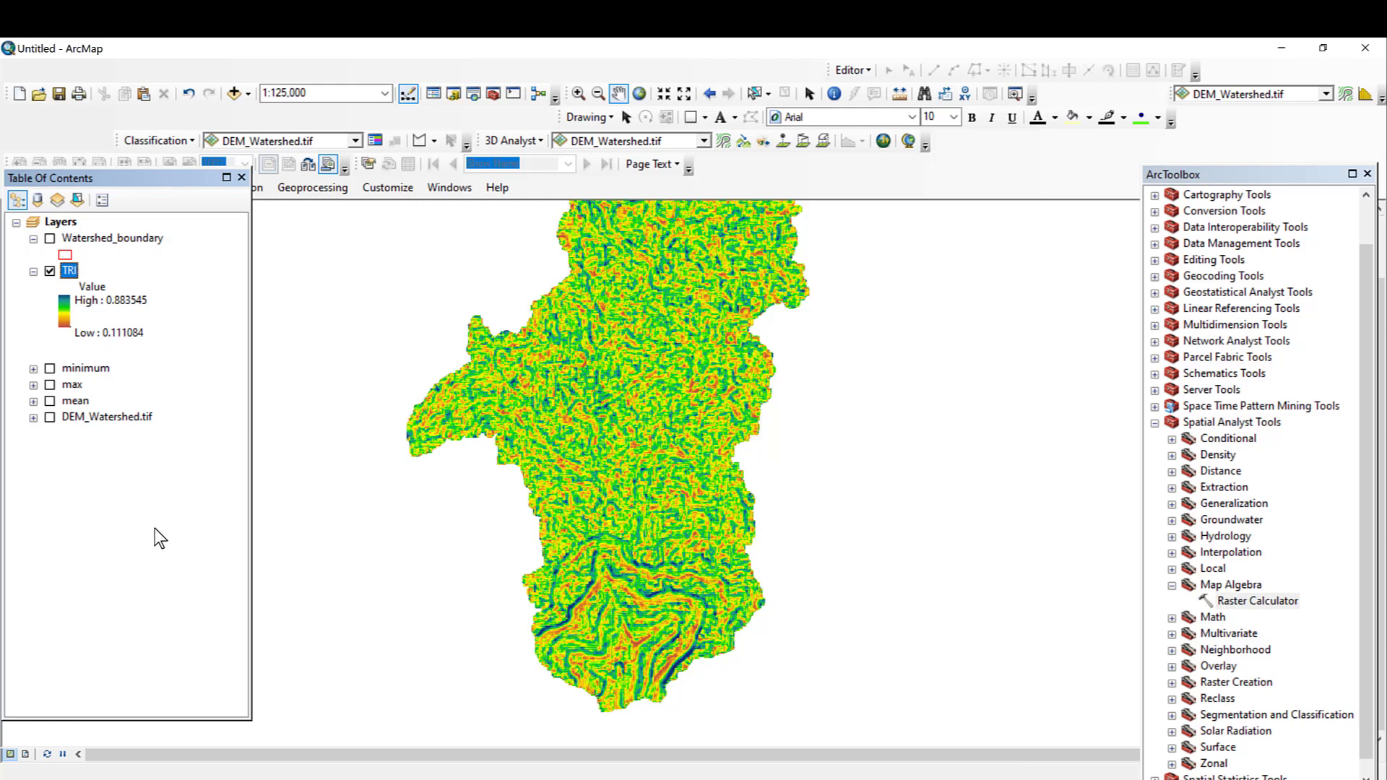
pyautogui.click(26, 755)
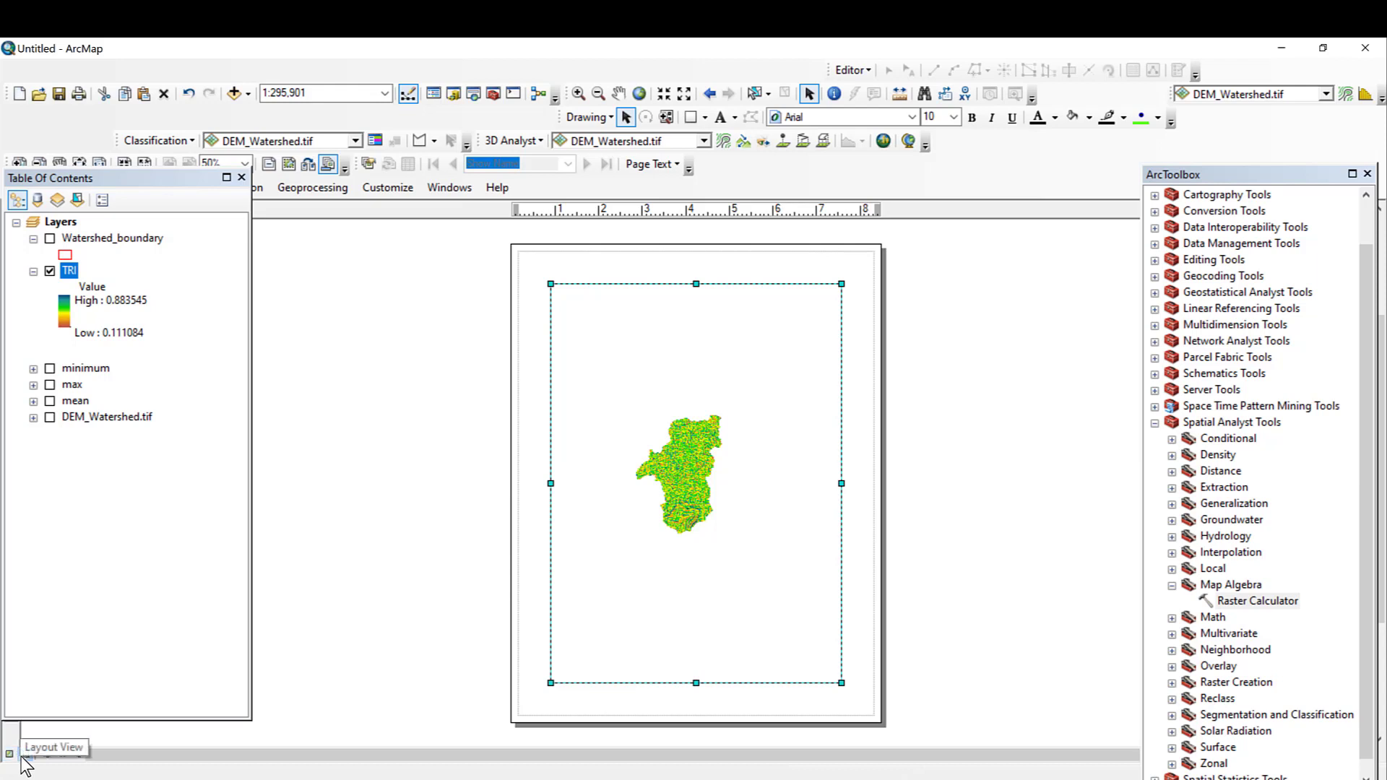
pyautogui.click(664, 93)
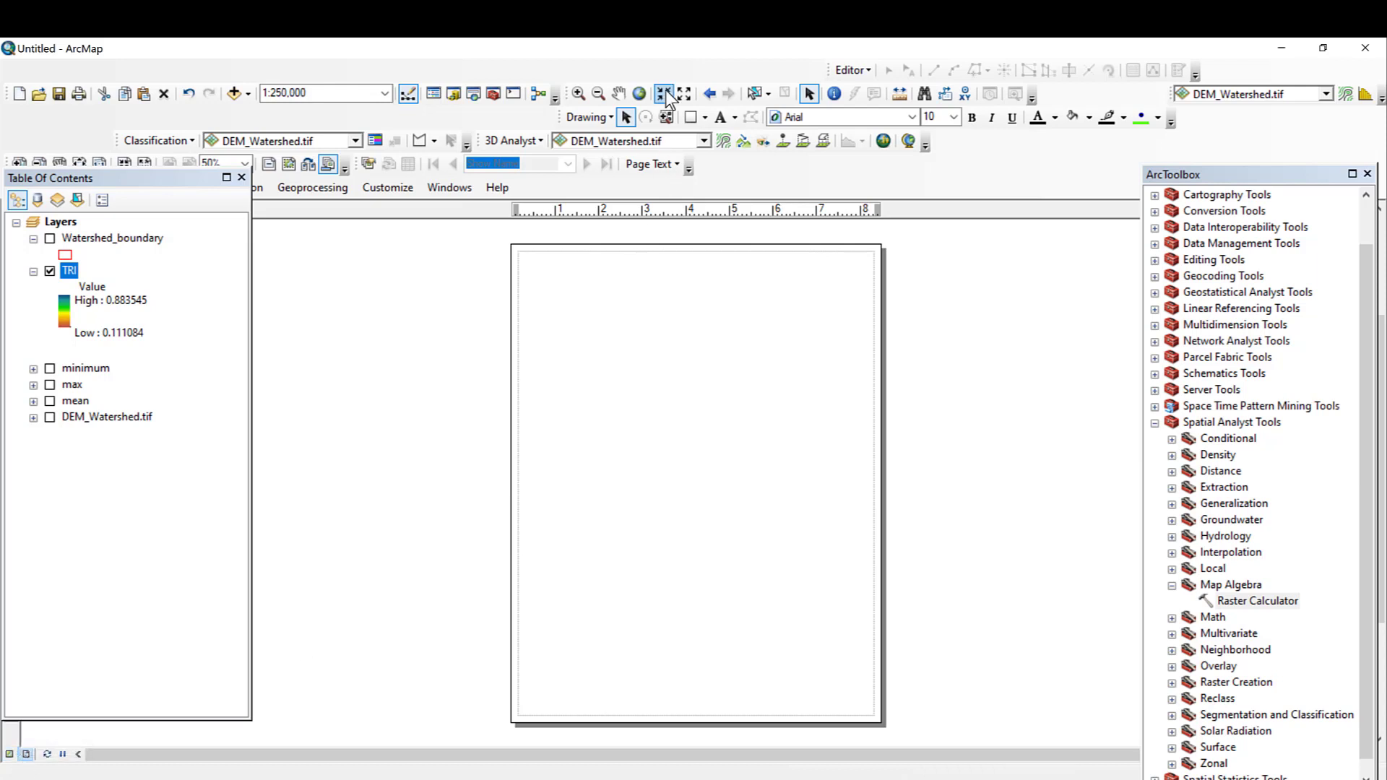
pyautogui.click(664, 93)
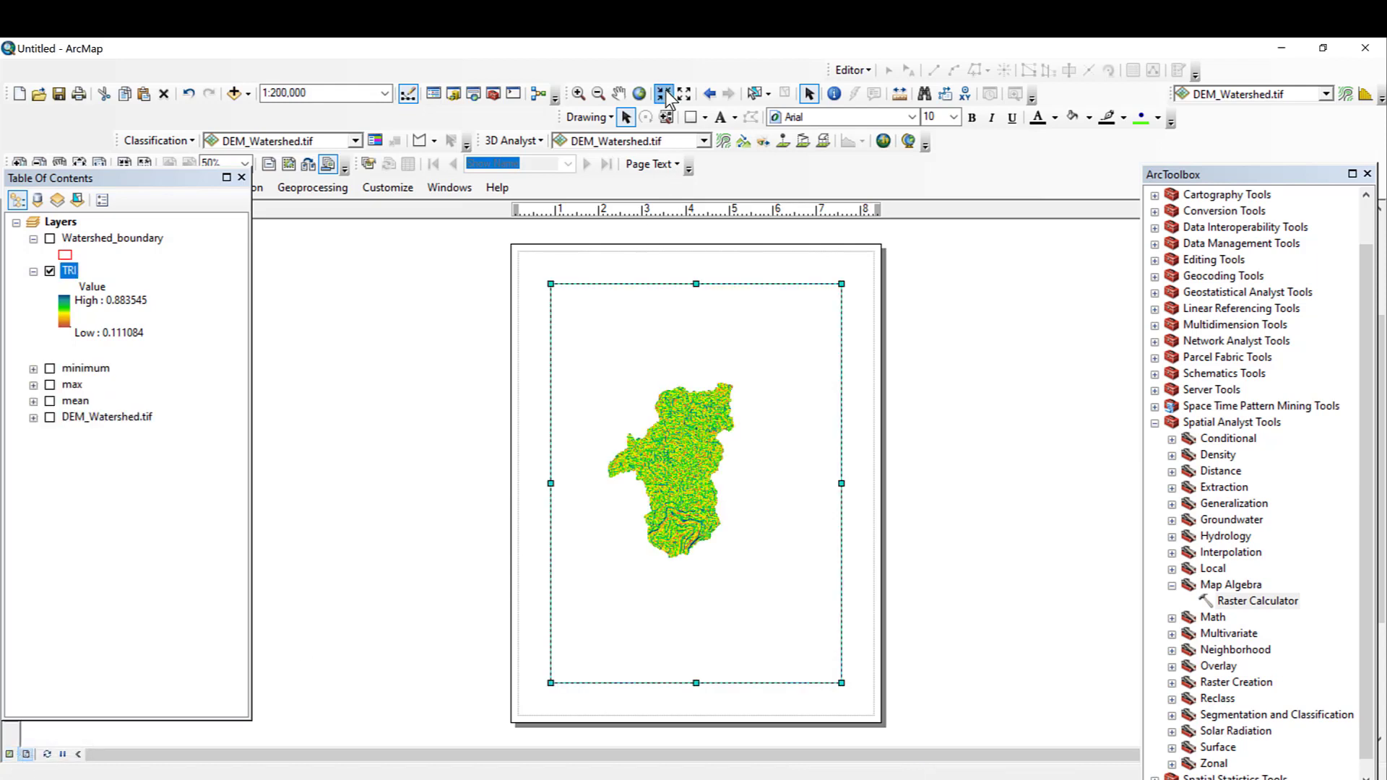
pyautogui.click(664, 93)
pyautogui.click(666, 92)
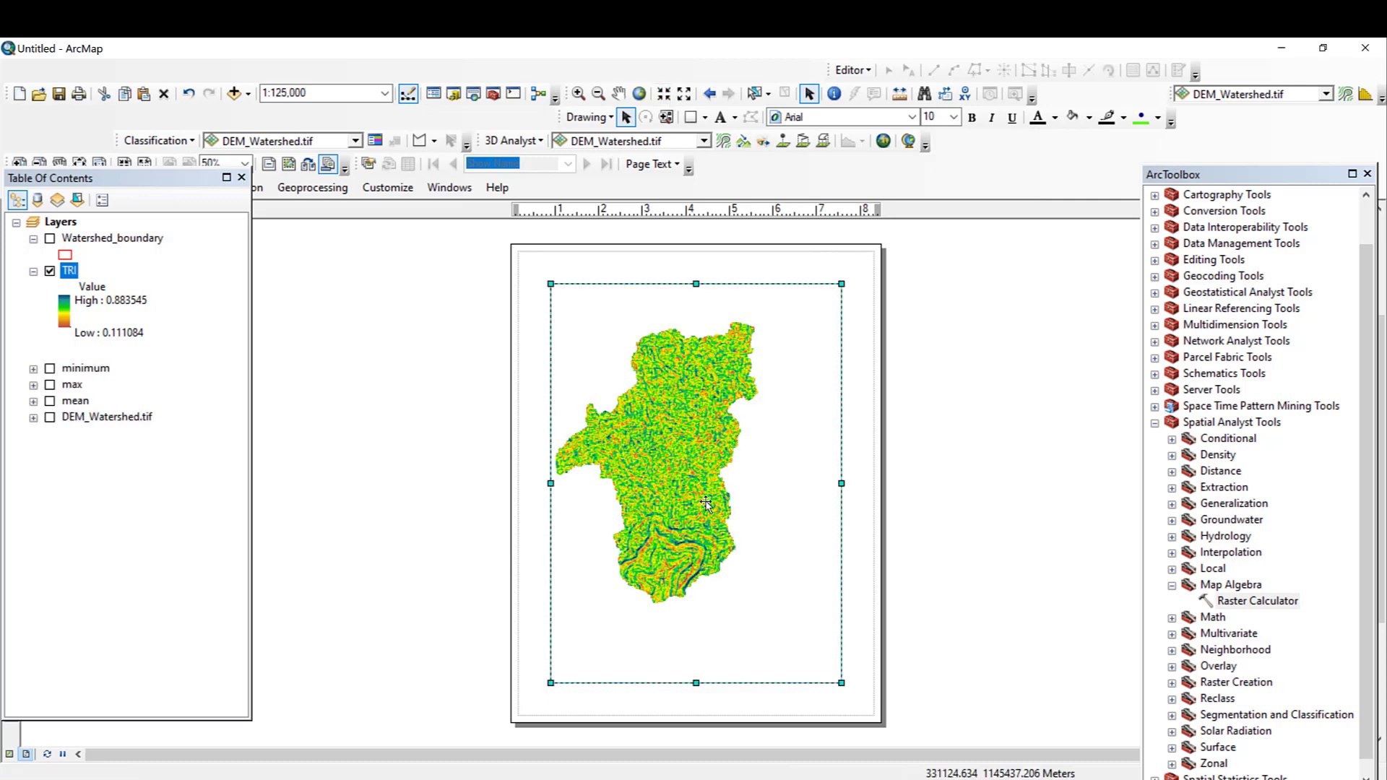
pyautogui.scroll(4, 880, 578)
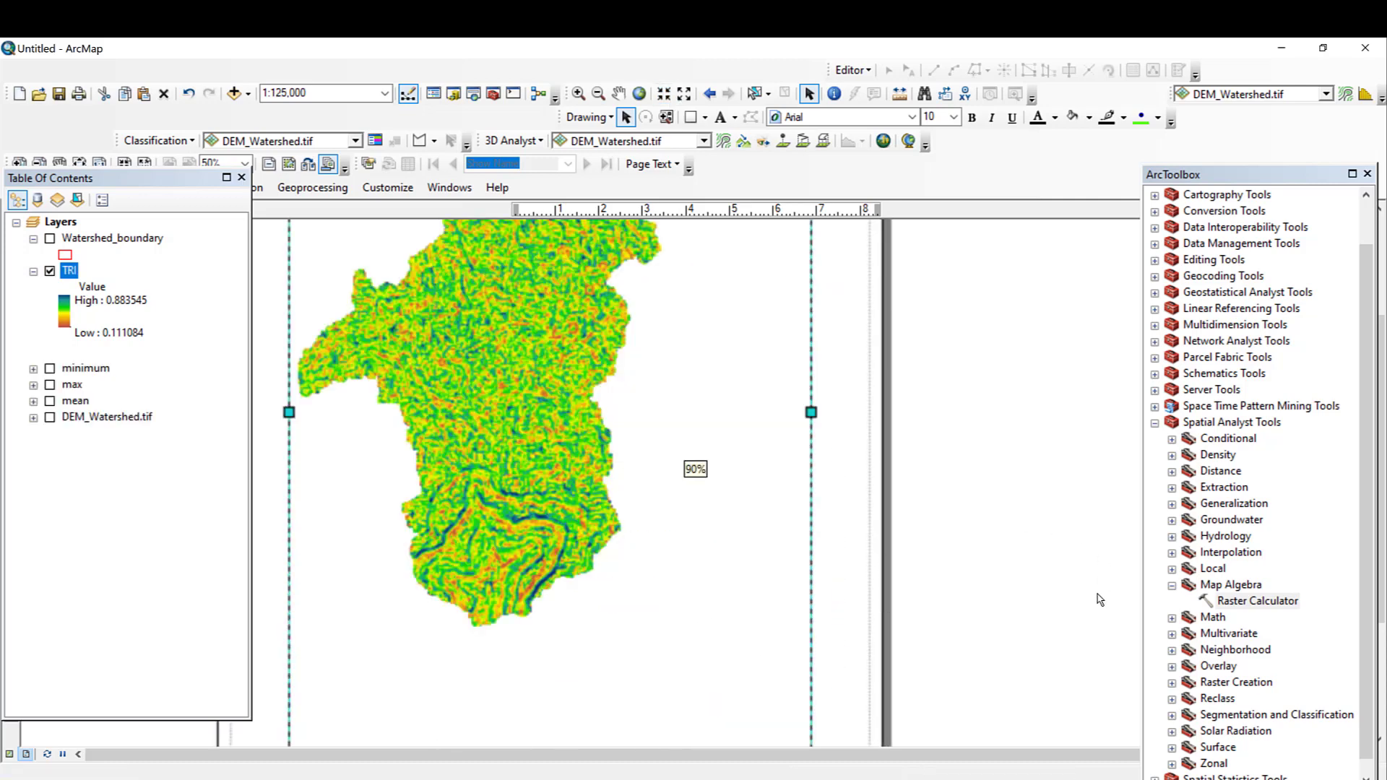
pyautogui.scroll(-2, 1036, 633)
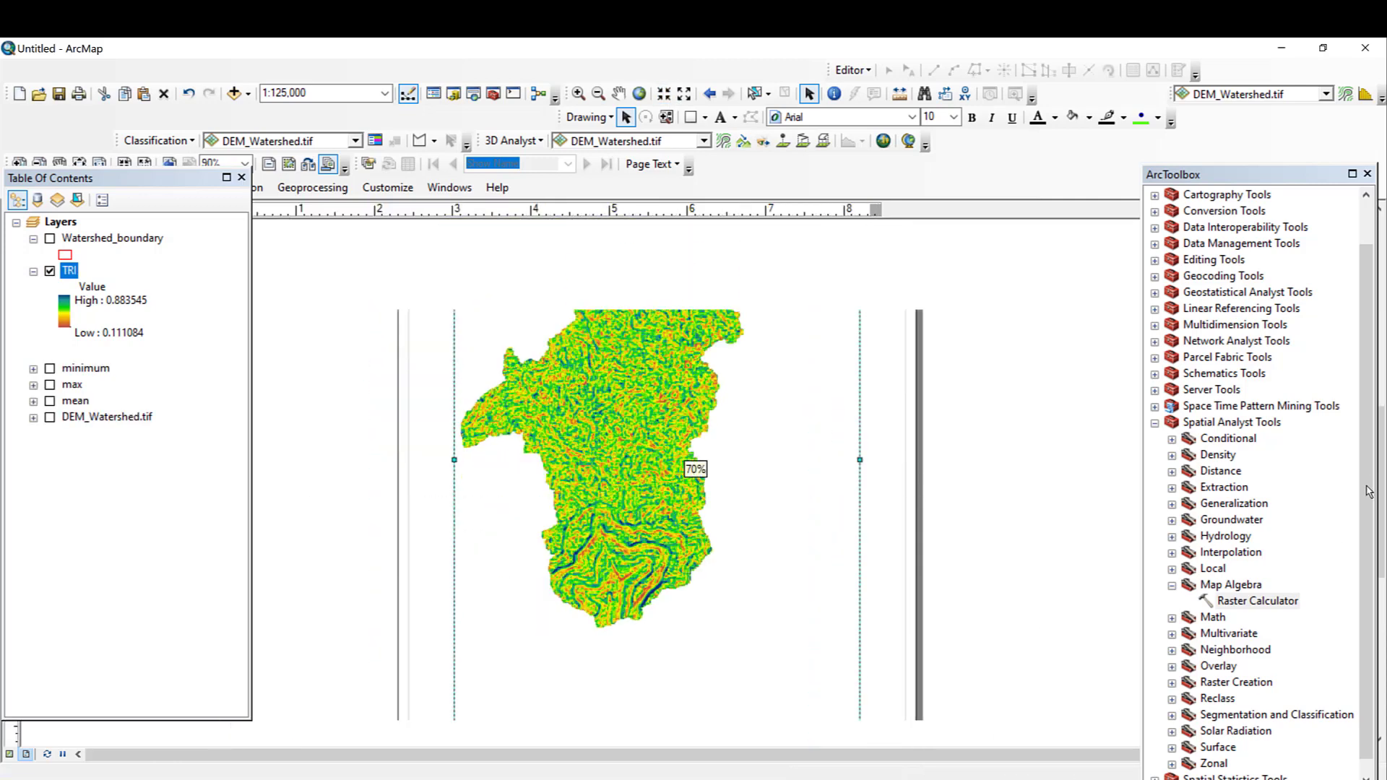
# - Insert a one-column legend for the TRI layer with default settings and place it in the data frame's lower-right corner
pyautogui.moveTo(1367, 461); pyautogui.dragTo(1370, 418)
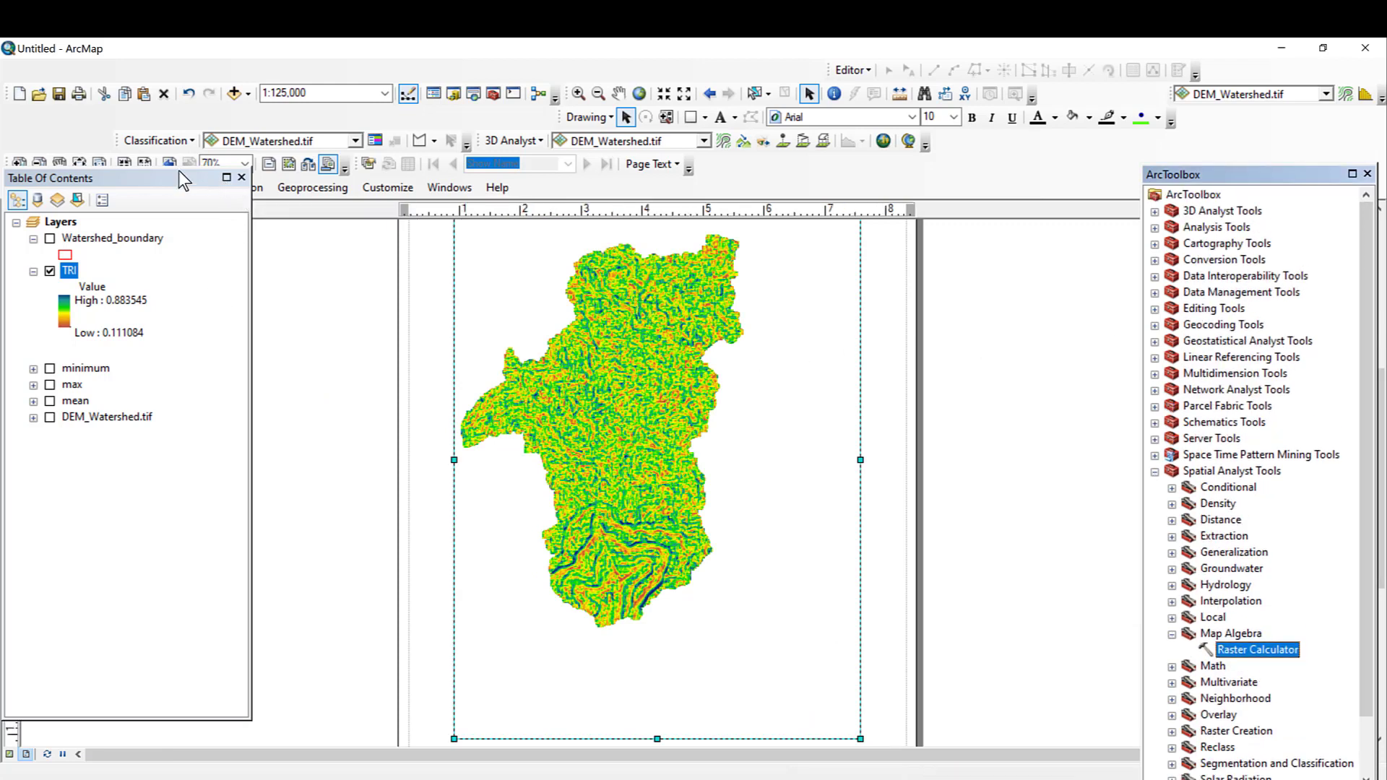
pyautogui.moveTo(131, 176); pyautogui.dragTo(124, 214)
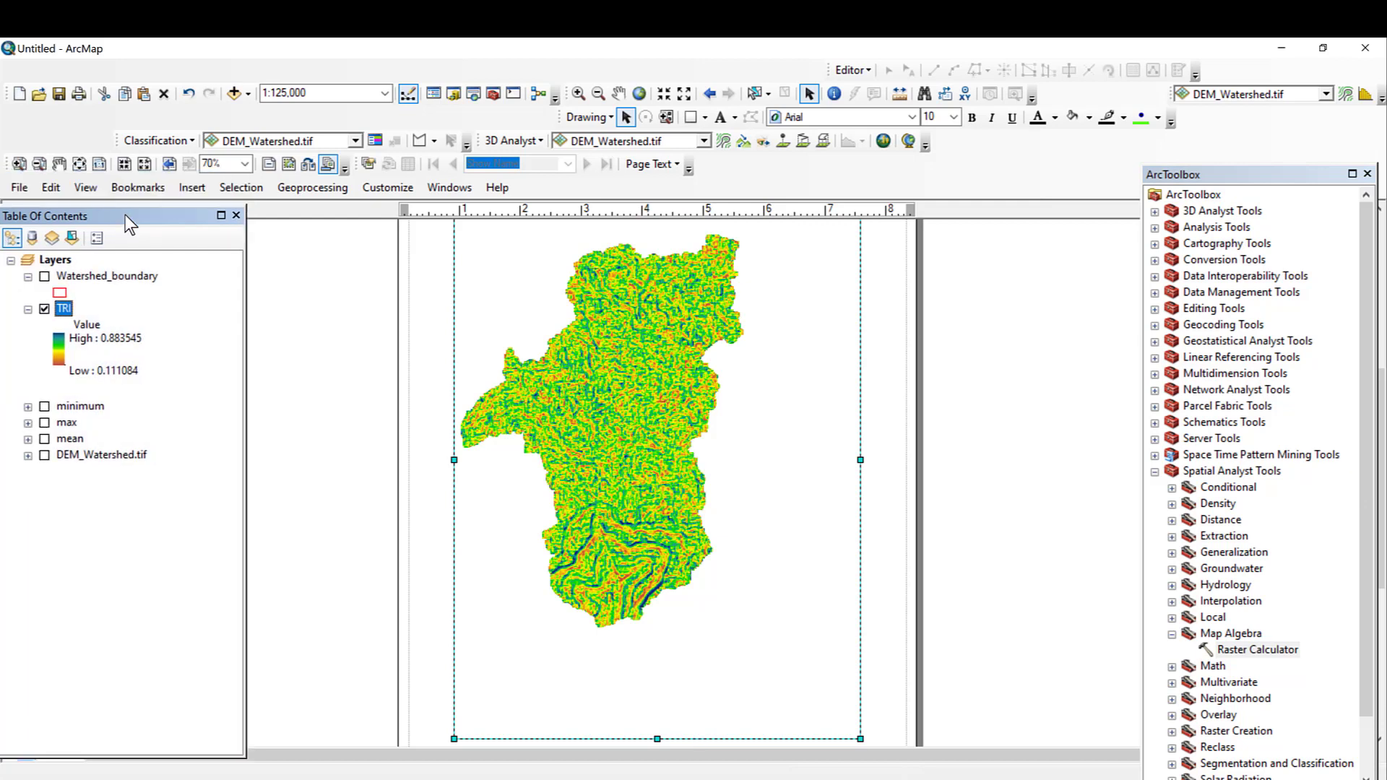
pyautogui.click(183, 187)
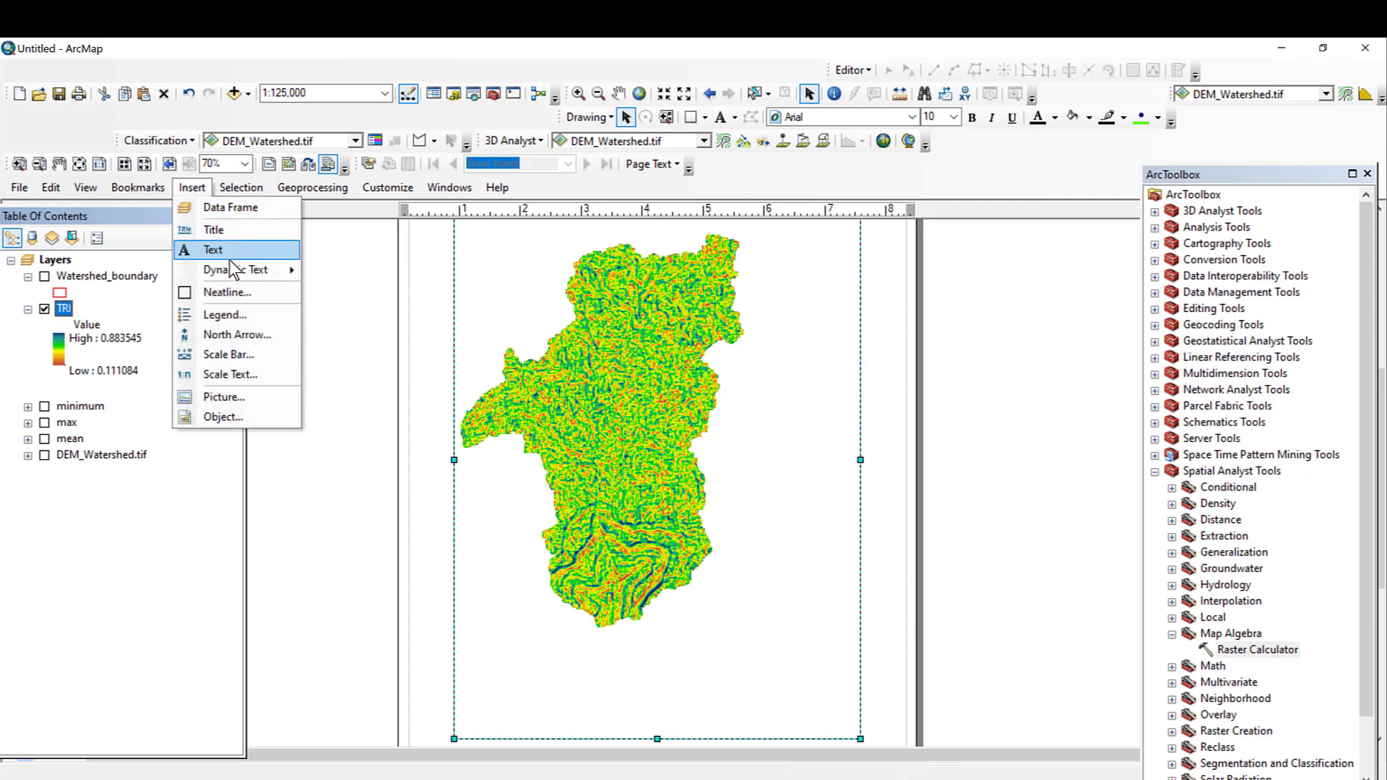
pyautogui.click(233, 314)
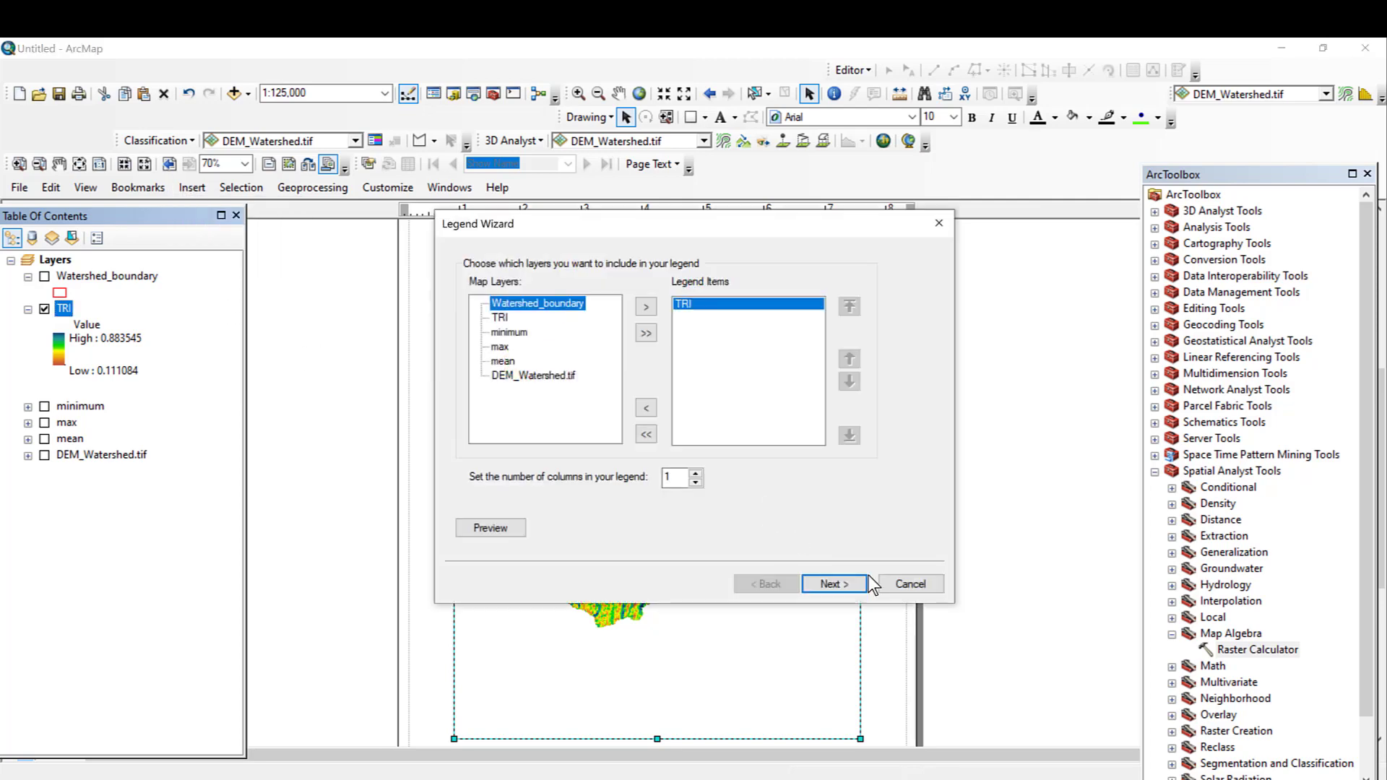
pyautogui.click(831, 584)
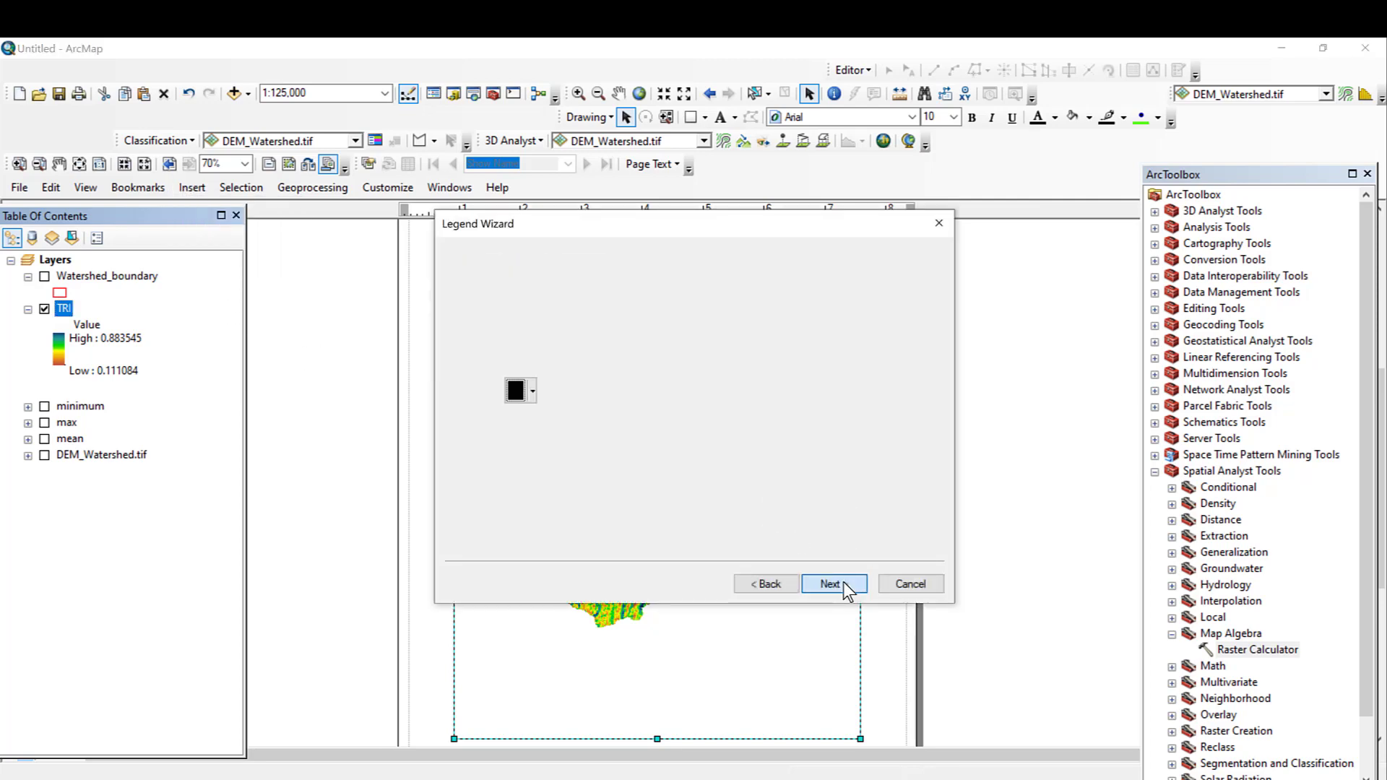
pyautogui.click(831, 584)
pyautogui.click(831, 584)
pyautogui.click(843, 583)
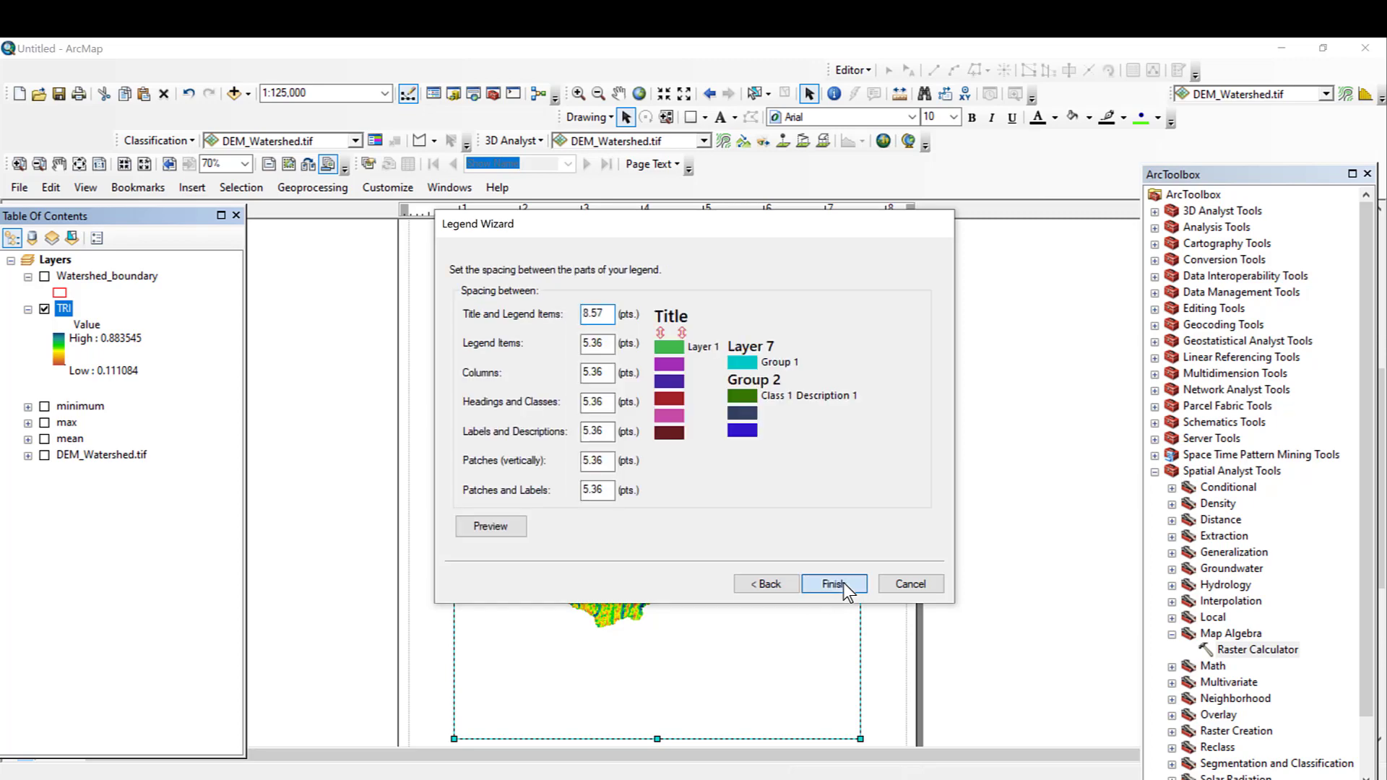
pyautogui.click(843, 583)
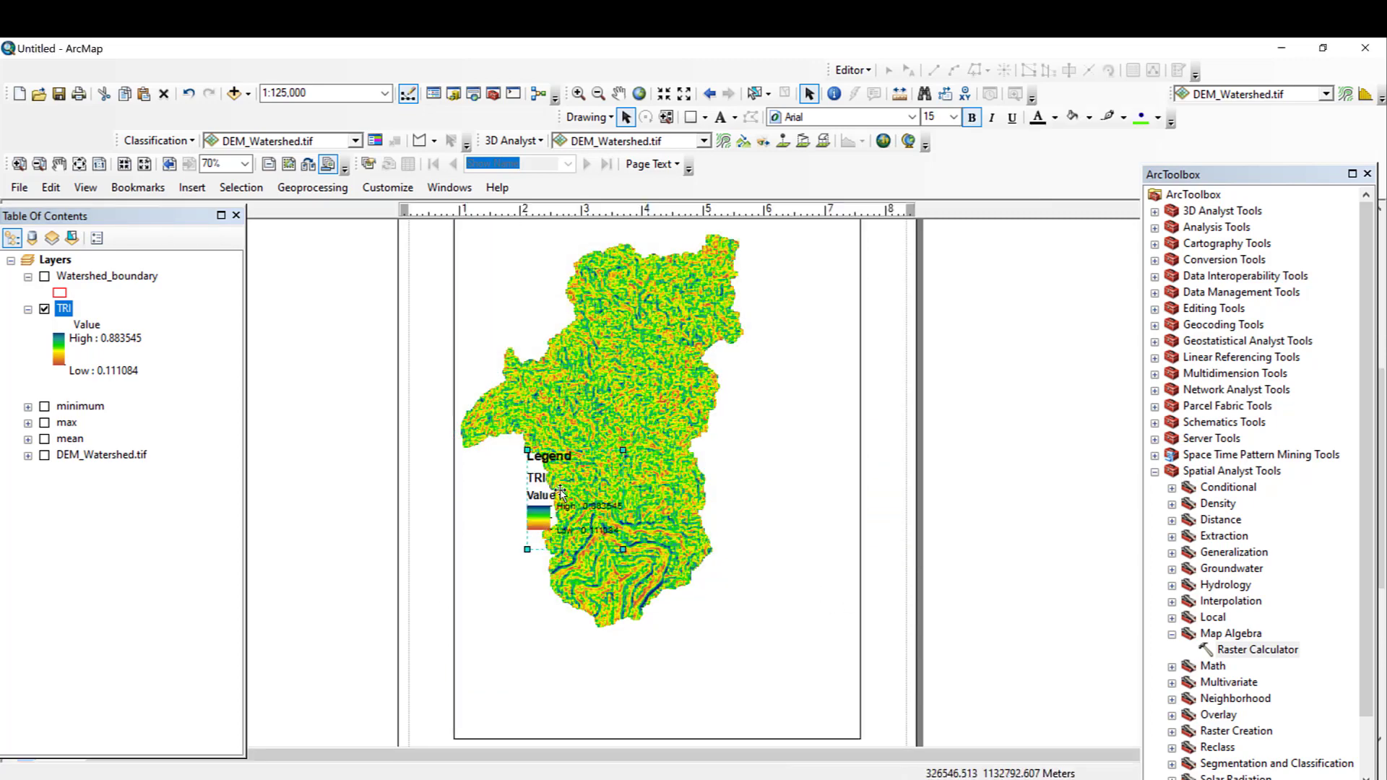
pyautogui.moveTo(561, 497); pyautogui.dragTo(755, 640)
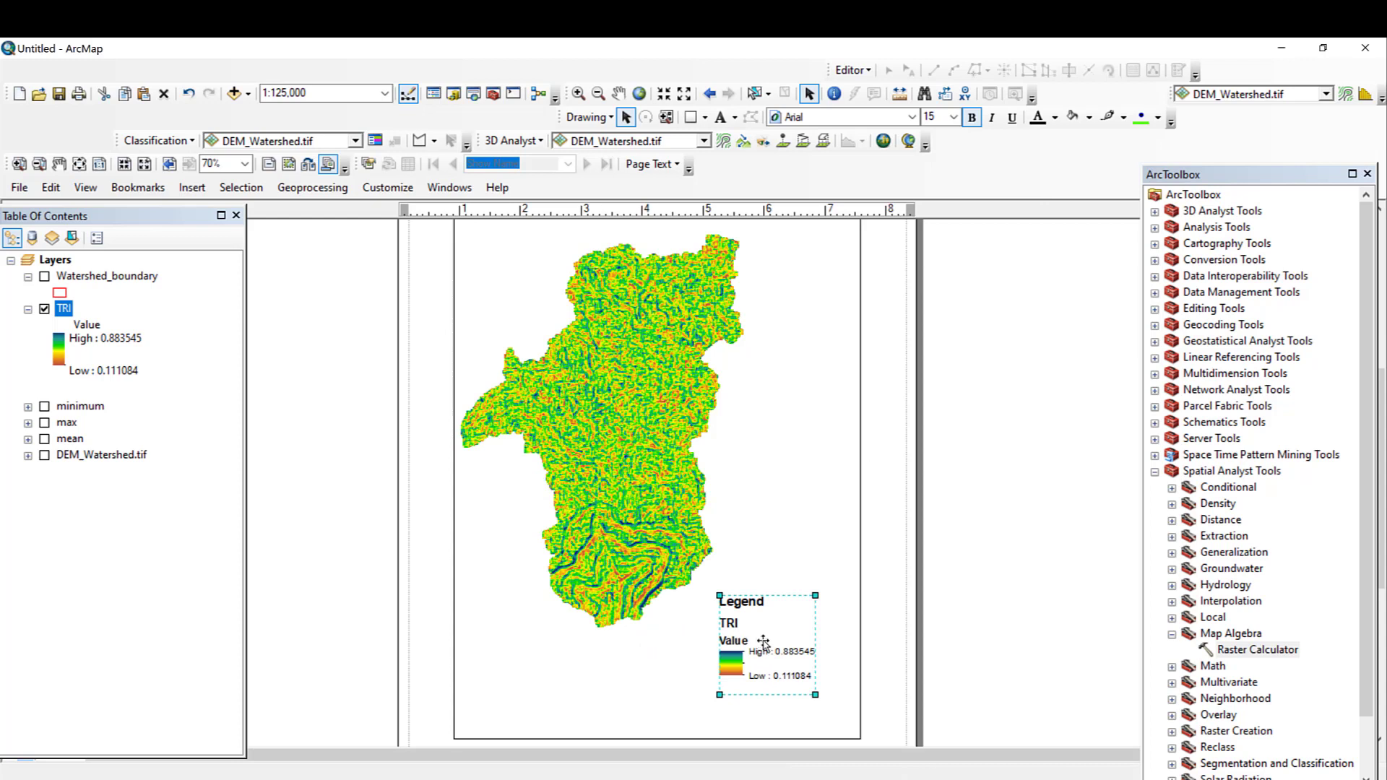
pyautogui.click(118, 341)
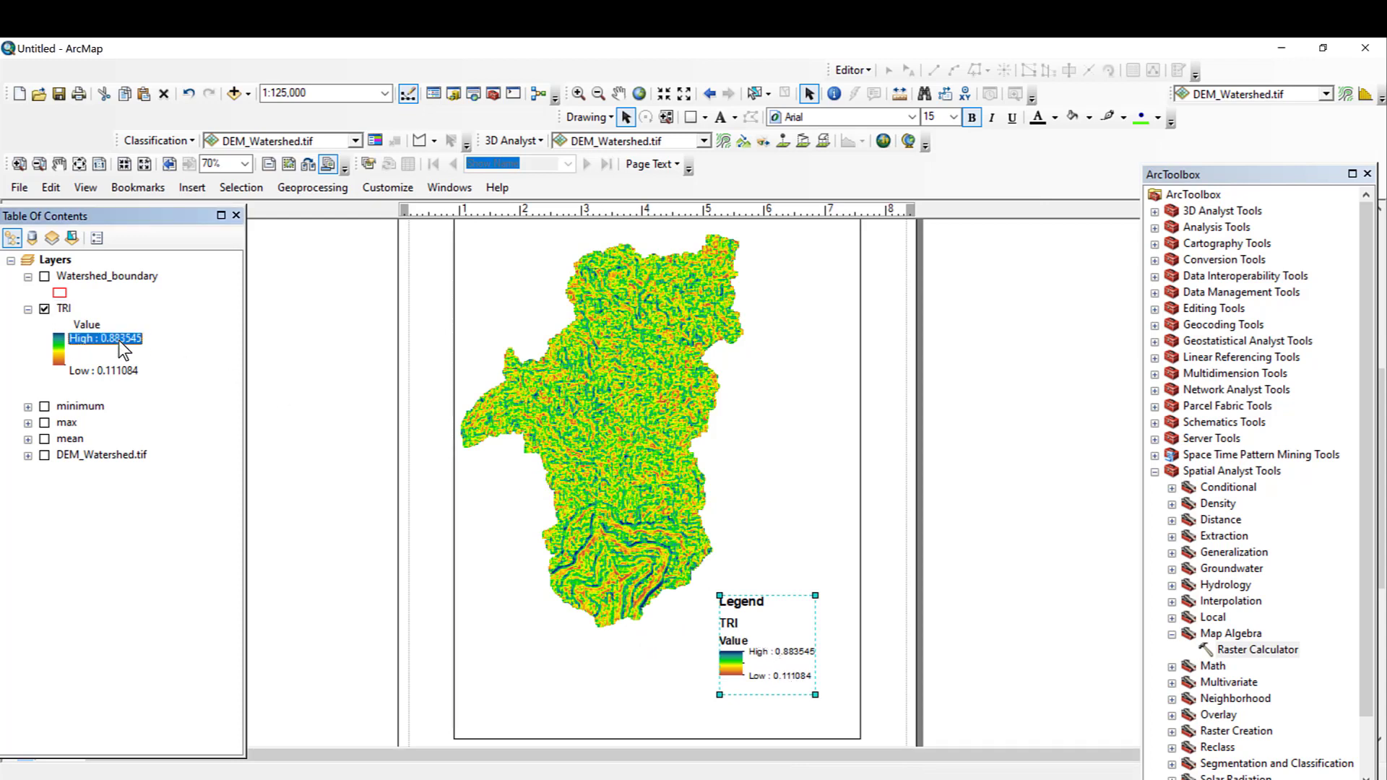
pyautogui.rightClick(61, 309)
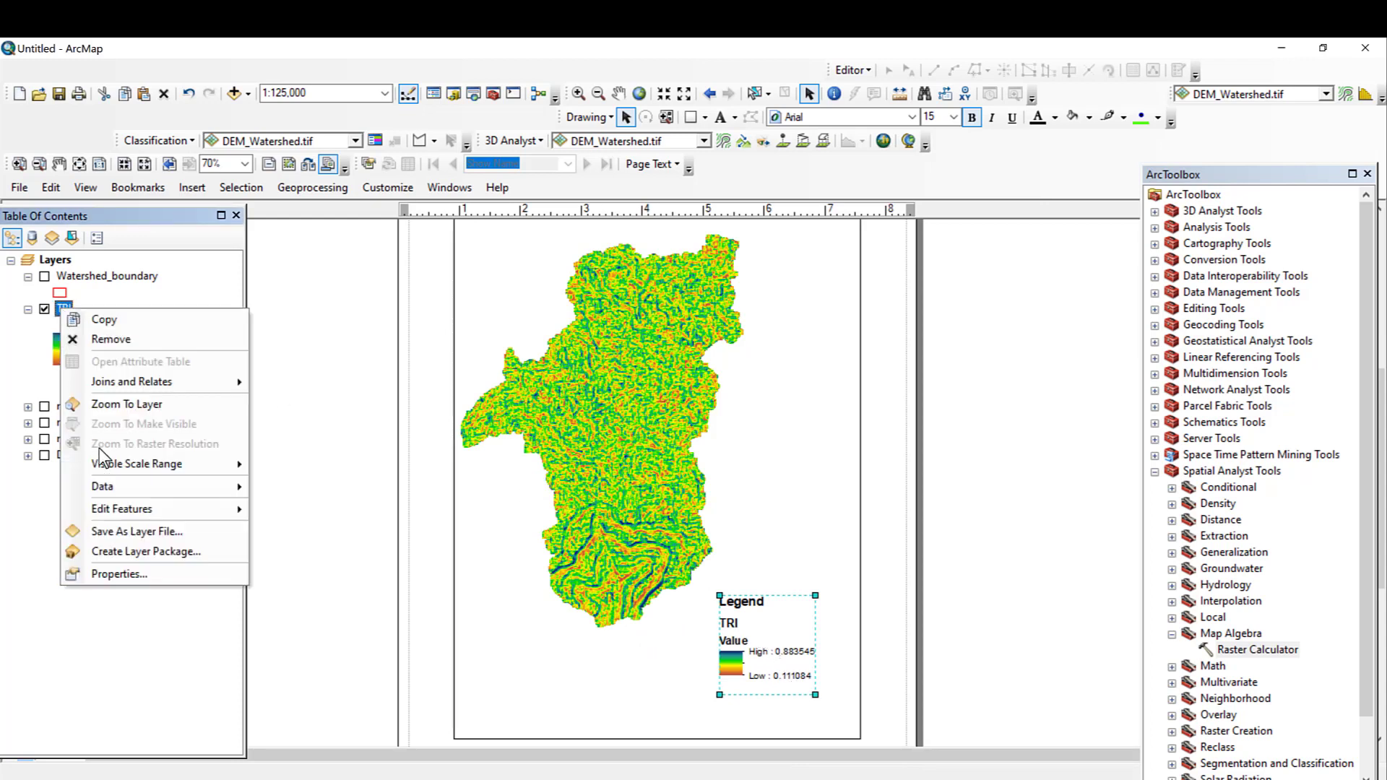
pyautogui.click(154, 571)
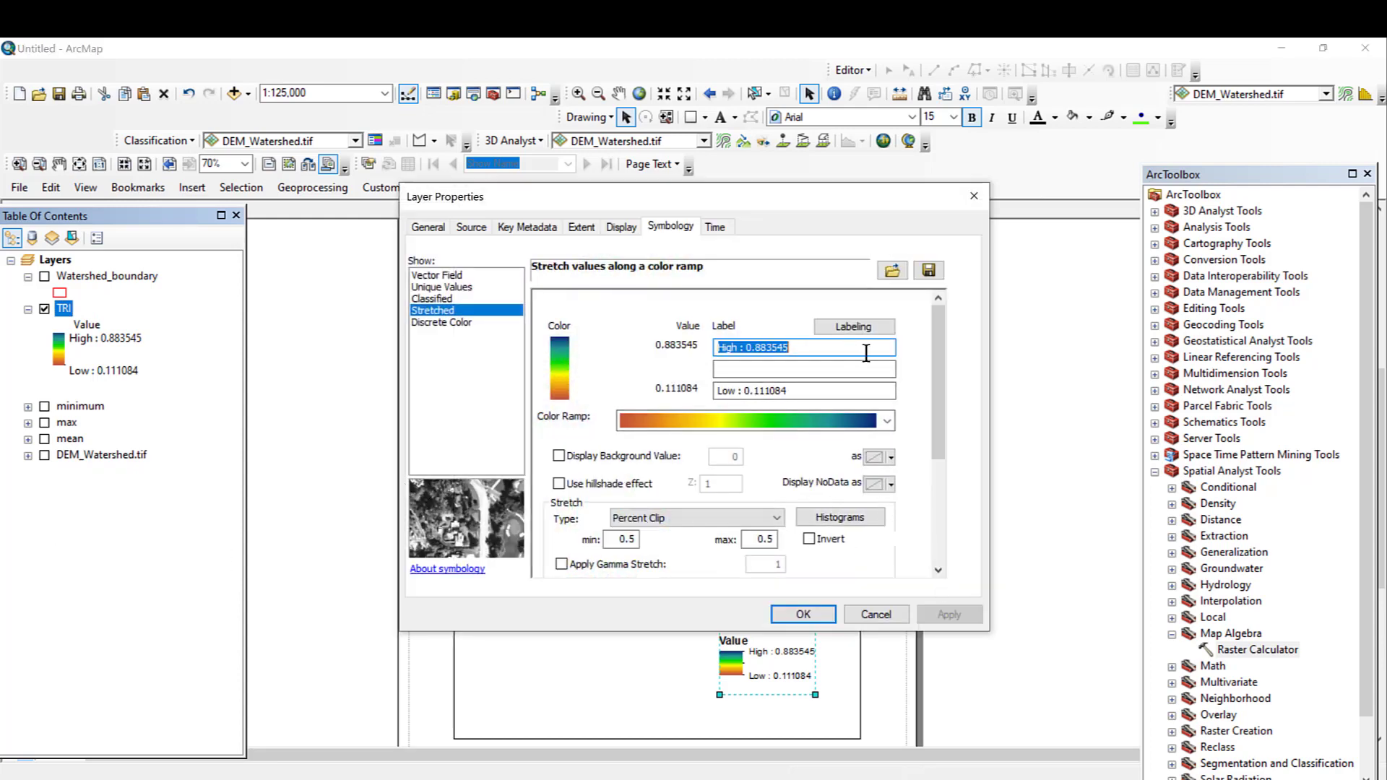
pyautogui.click(974, 196)
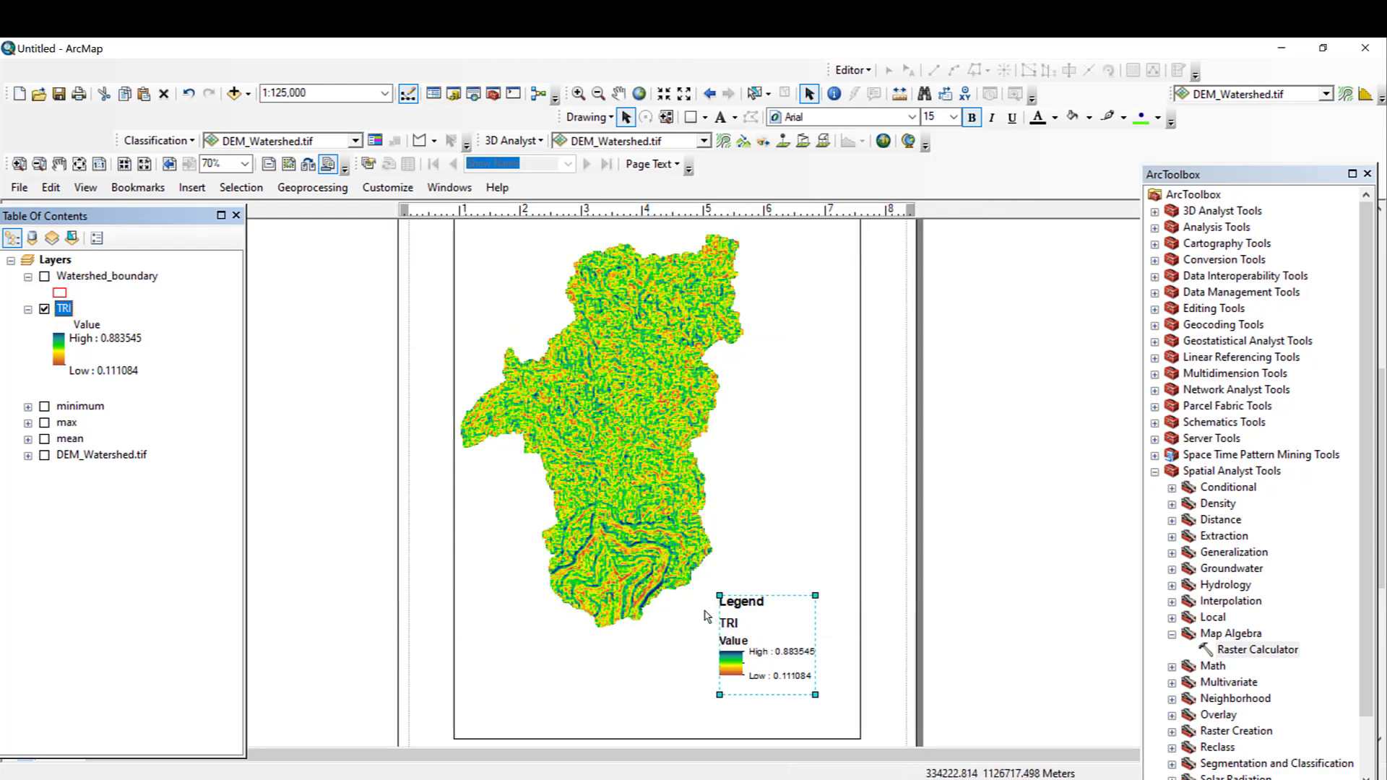
# - Insert the ESRI North 4 north arrow and move it to the data frame's upper-left corner
pyautogui.click(193, 190)
pyautogui.click(221, 337)
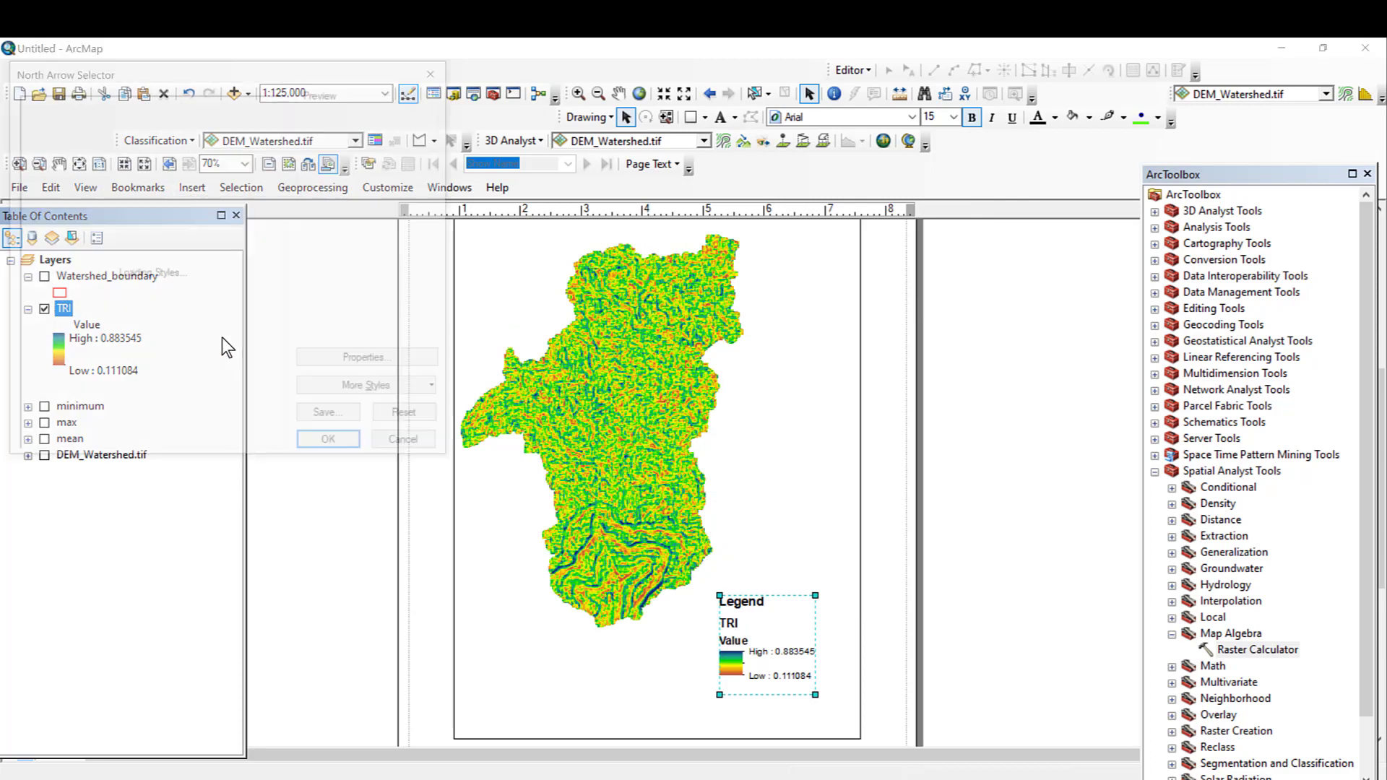
pyautogui.click(70, 246)
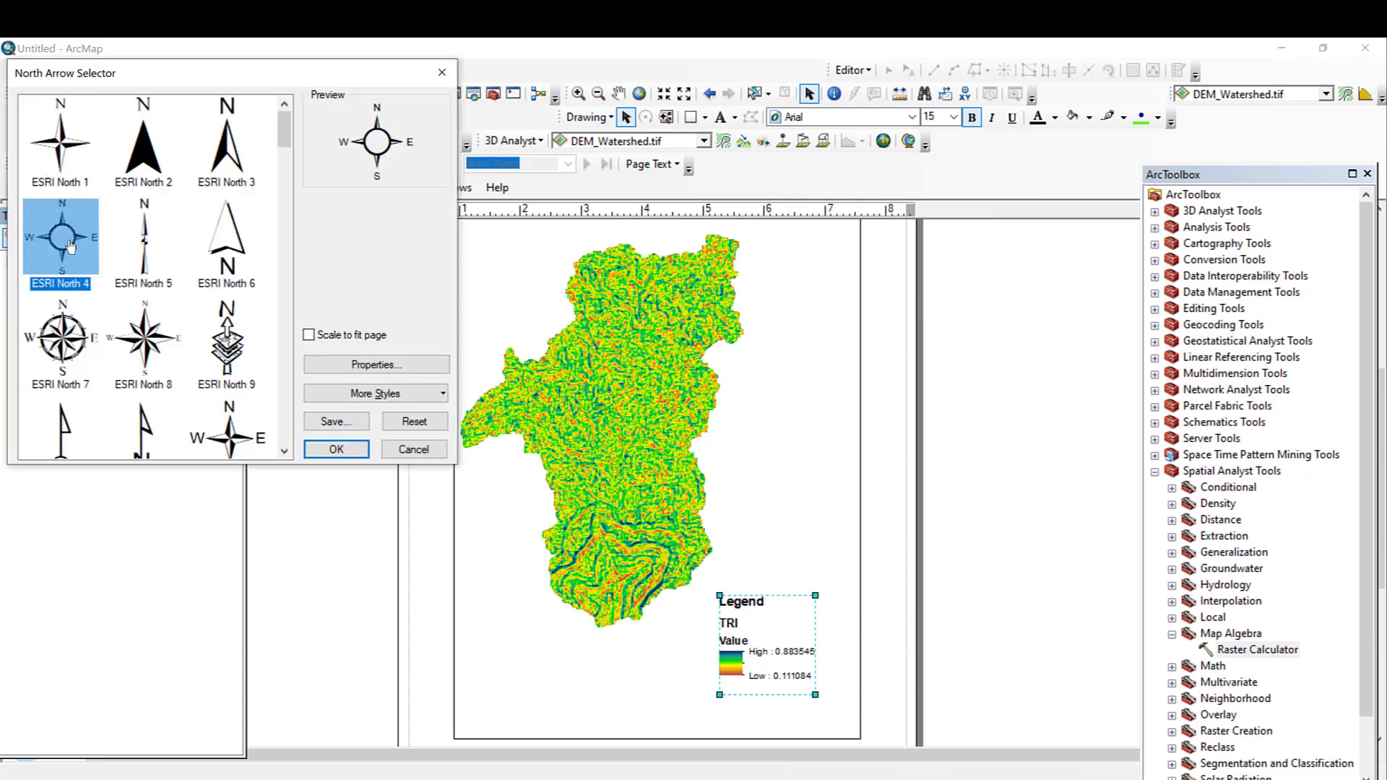
pyautogui.click(336, 450)
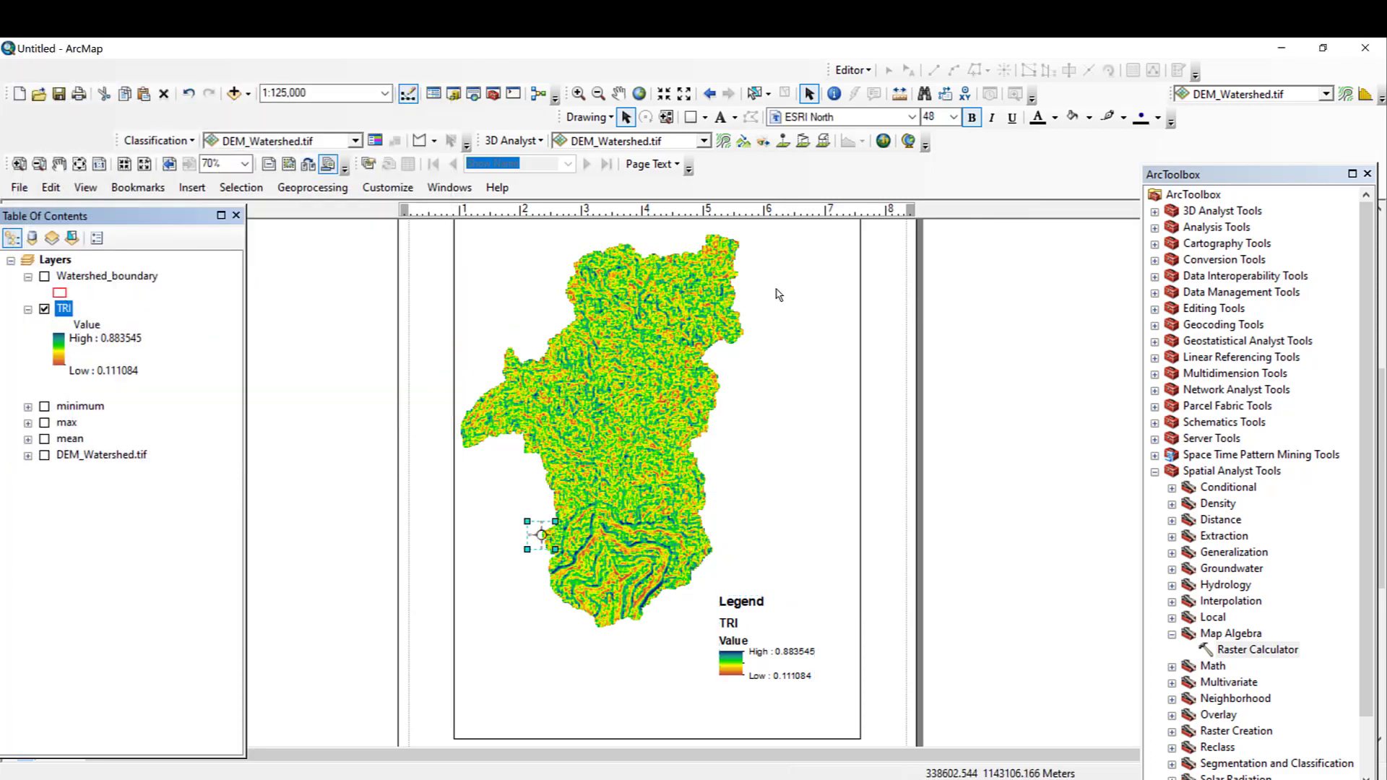
pyautogui.moveTo(538, 538); pyautogui.dragTo(516, 258)
# - Close the toolbox window, then enlarge the north arrow and fit it inside the data frame's upper-left corner
pyautogui.click(1367, 174)
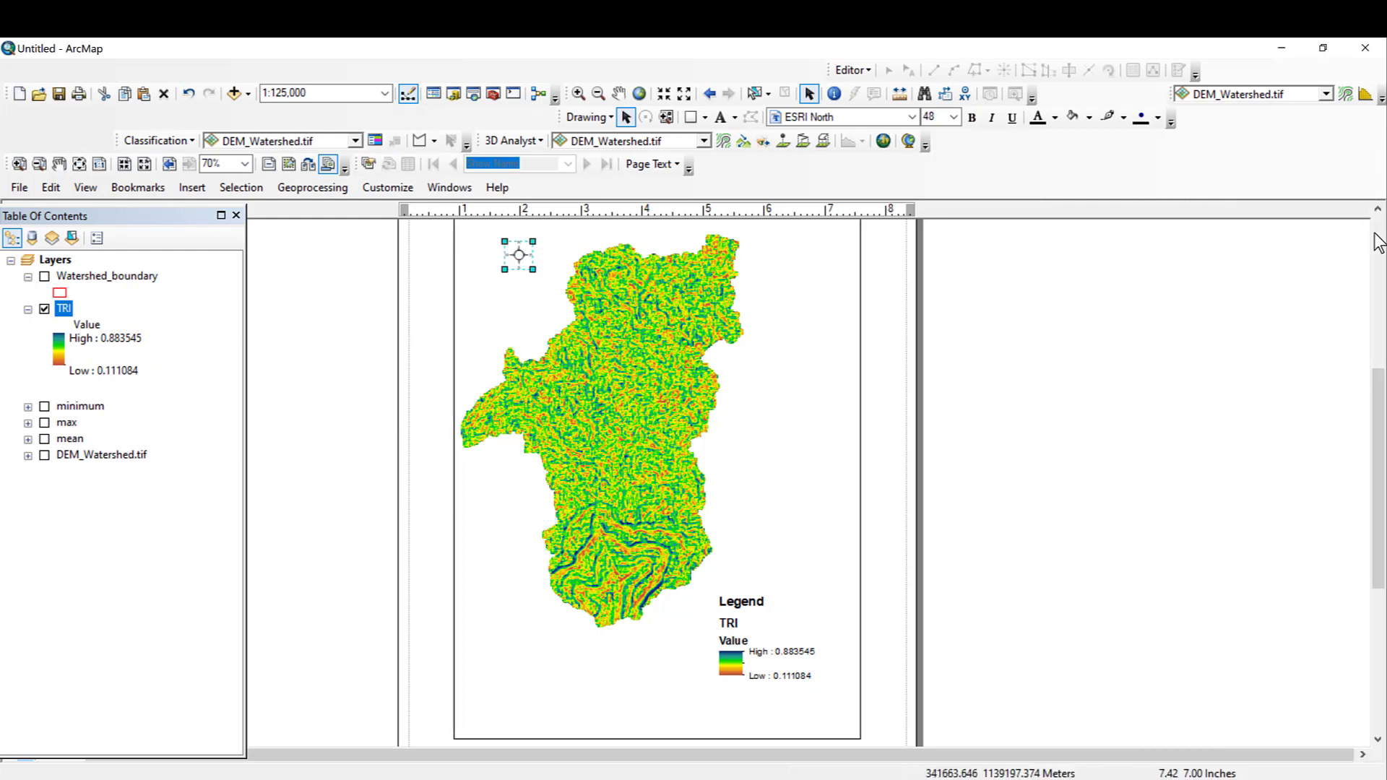
pyautogui.moveTo(1382, 381); pyautogui.dragTo(1383, 301)
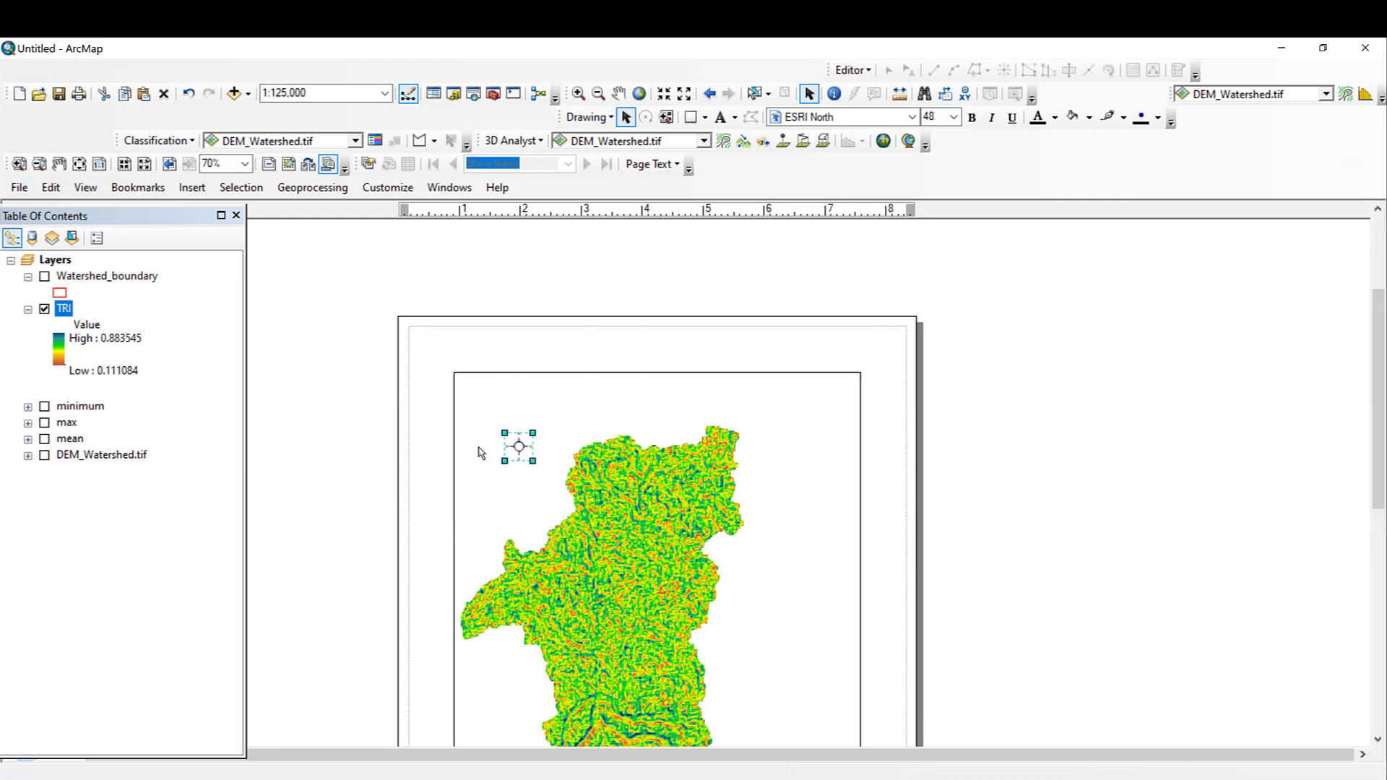
pyautogui.moveTo(534, 434); pyautogui.dragTo(503, 431)
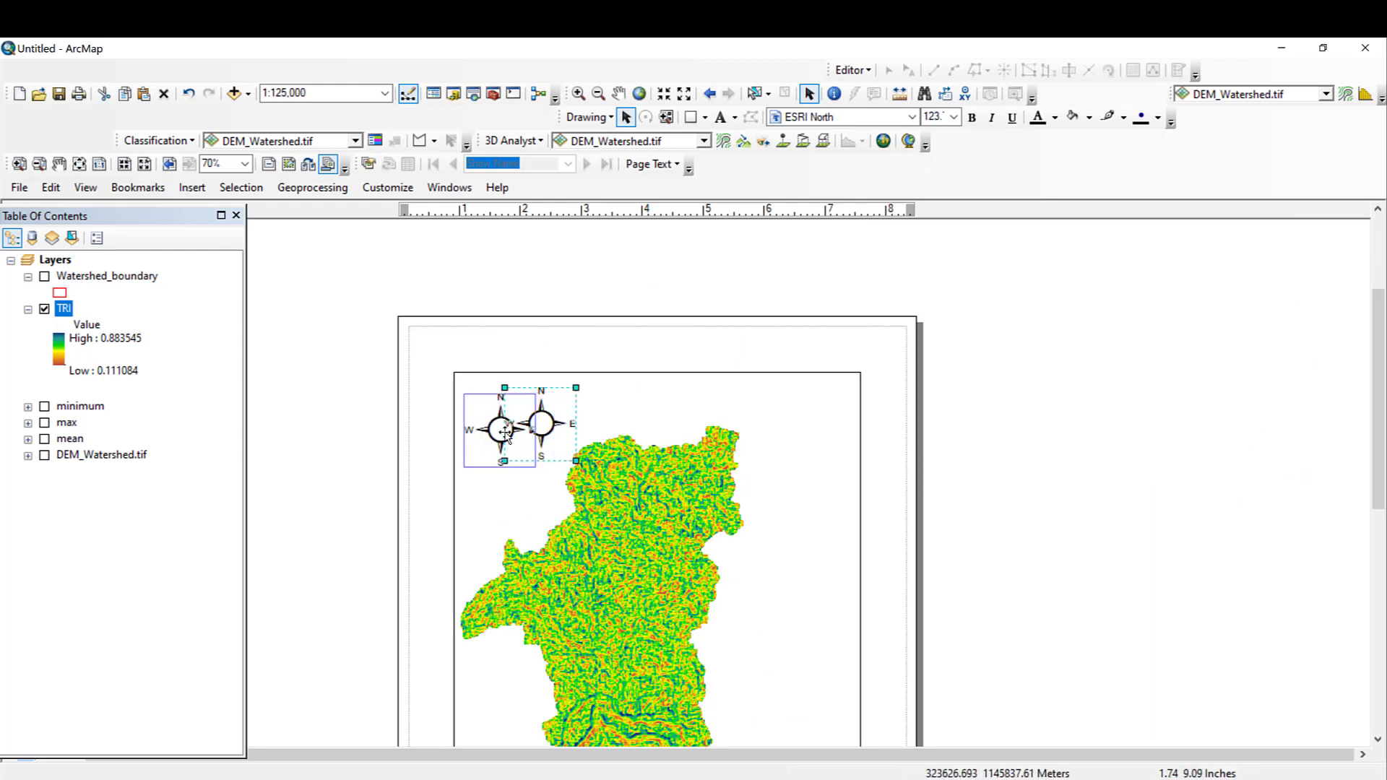
pyautogui.click(781, 551)
# - Insert Alternating Scale Bar 1 and place it below the watershed in the data frame's lower-left area
pyautogui.click(190, 188)
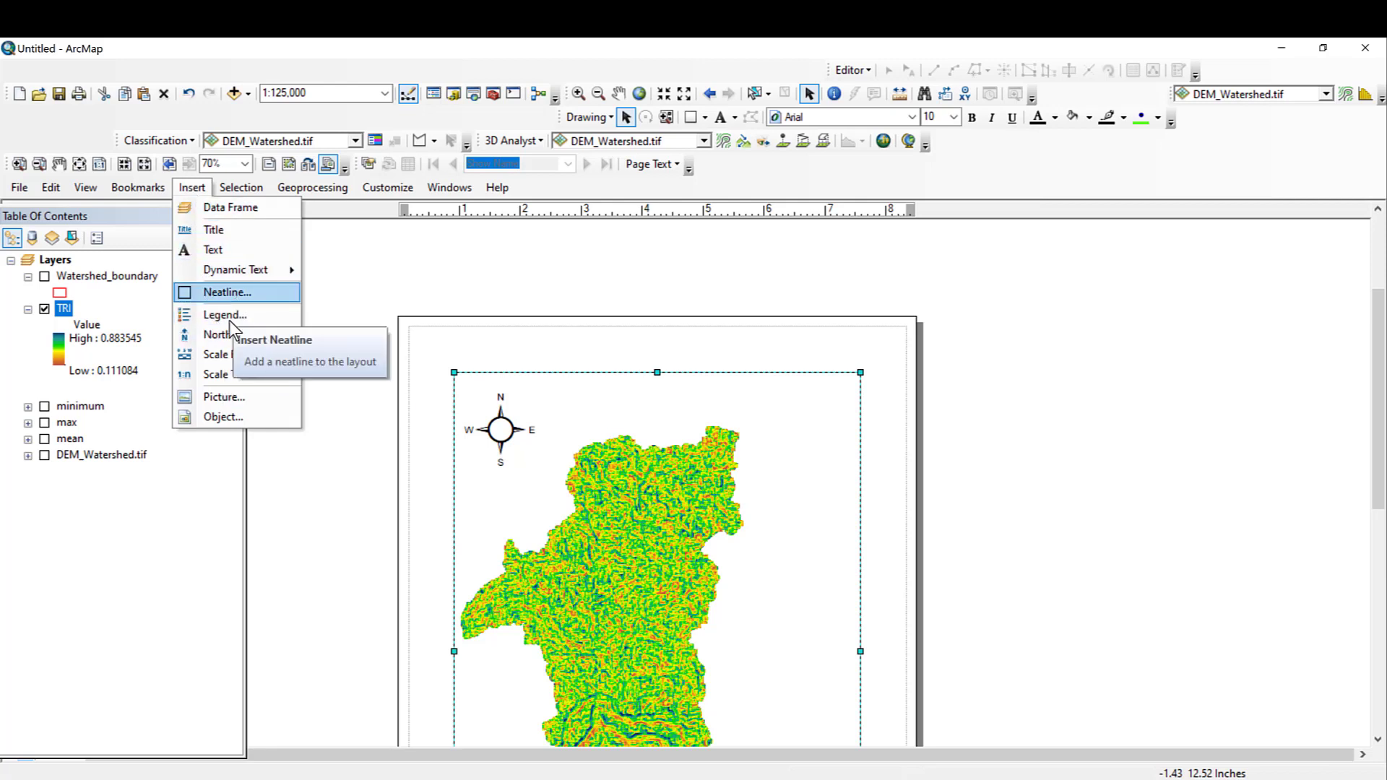
pyautogui.click(233, 354)
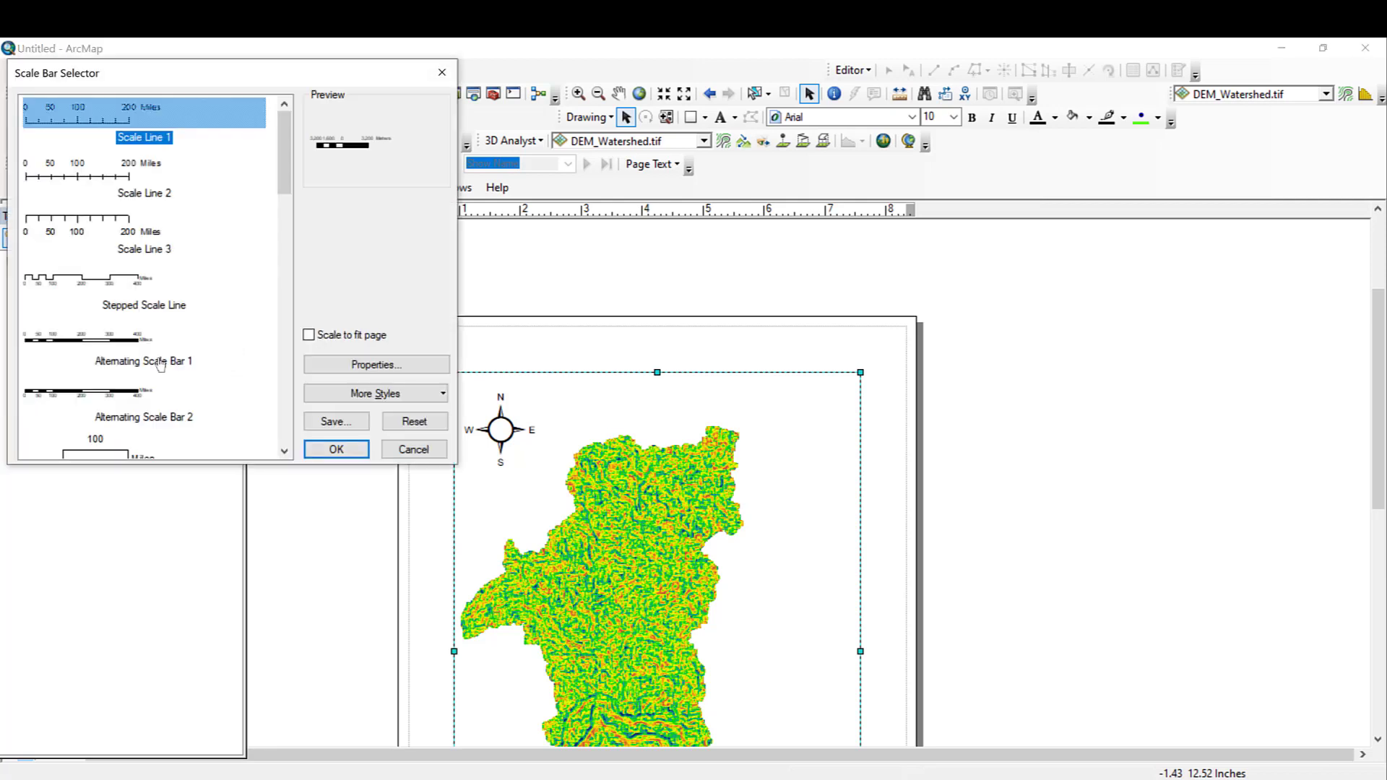
pyautogui.click(262, 359)
pyautogui.click(336, 448)
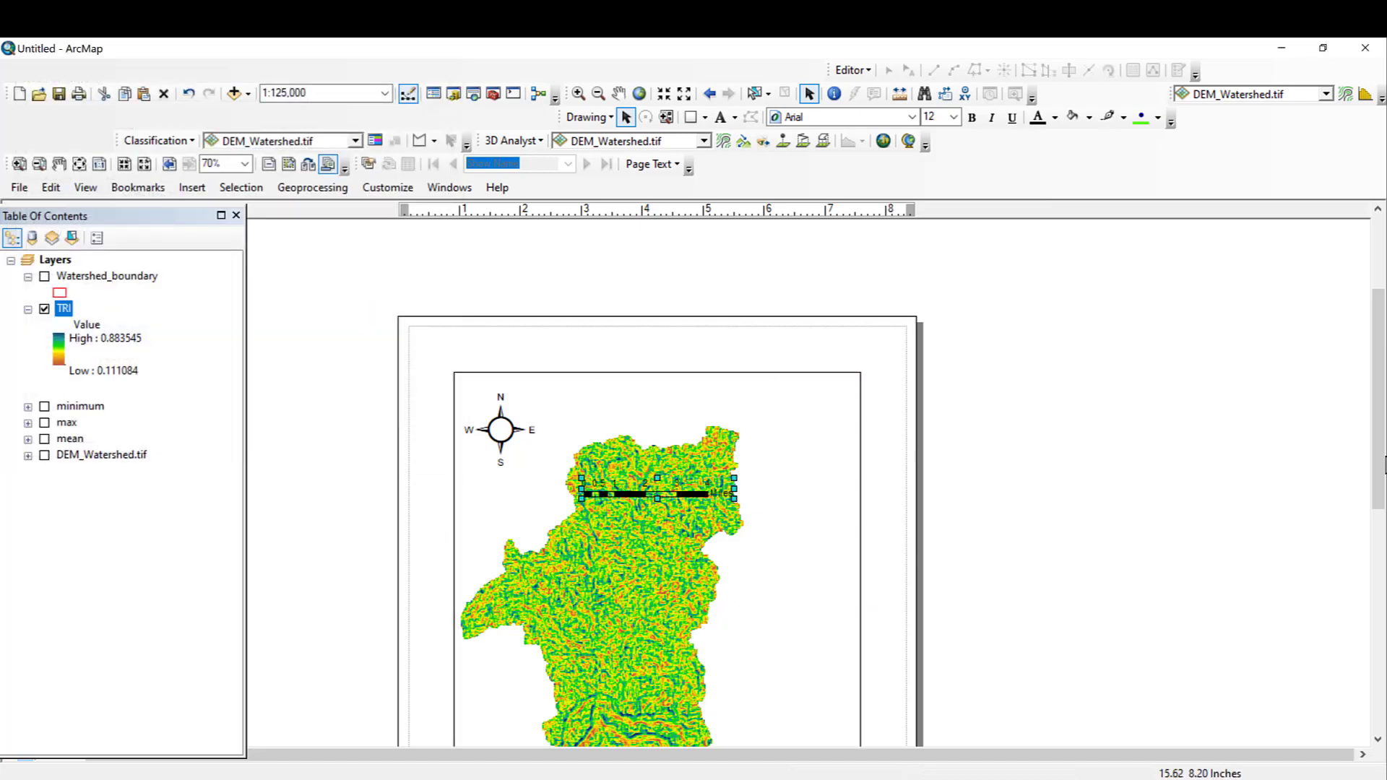
pyautogui.moveTo(1381, 464); pyautogui.dragTo(1381, 553)
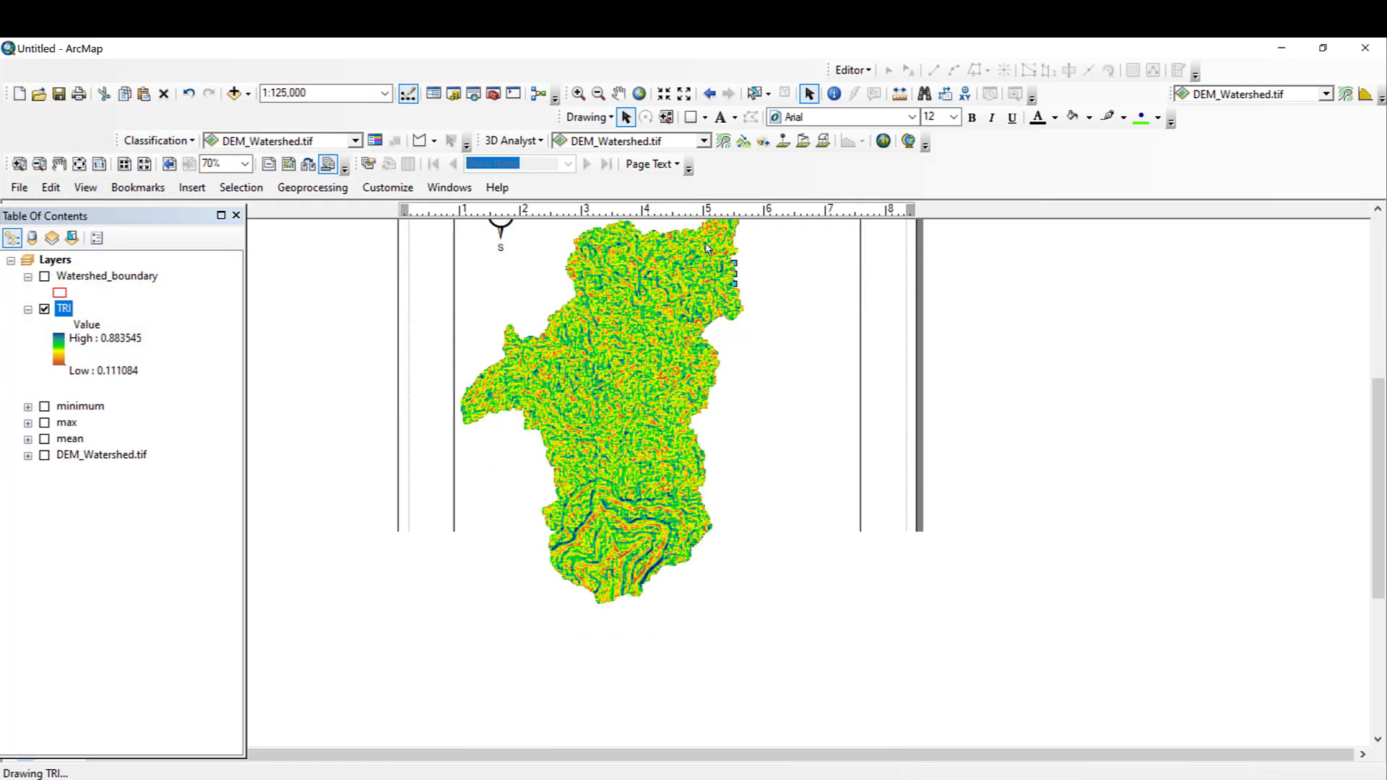
pyautogui.moveTo(679, 279); pyautogui.dragTo(598, 672)
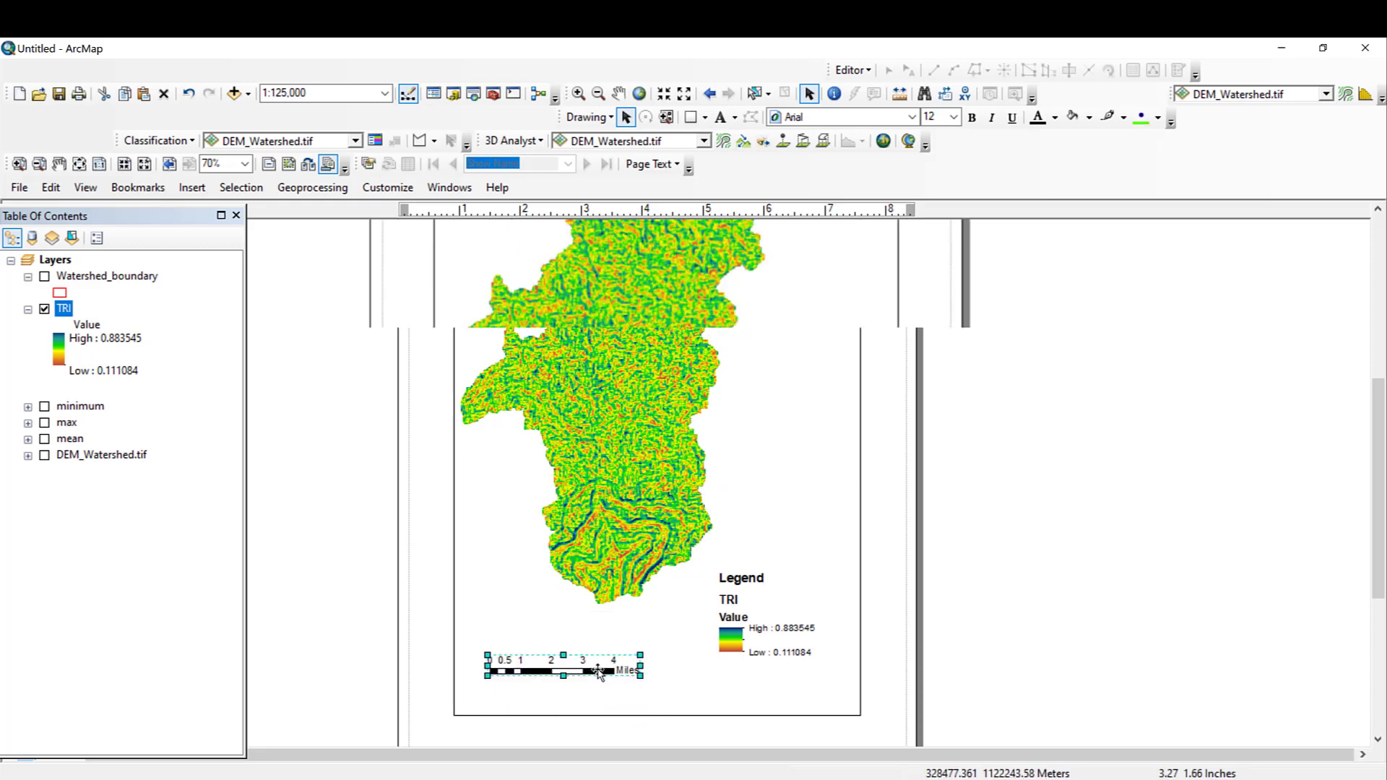
# - Set the scale bar's division units to Kilometers and its unit label to Km
pyautogui.scroll(-6, 598, 672)
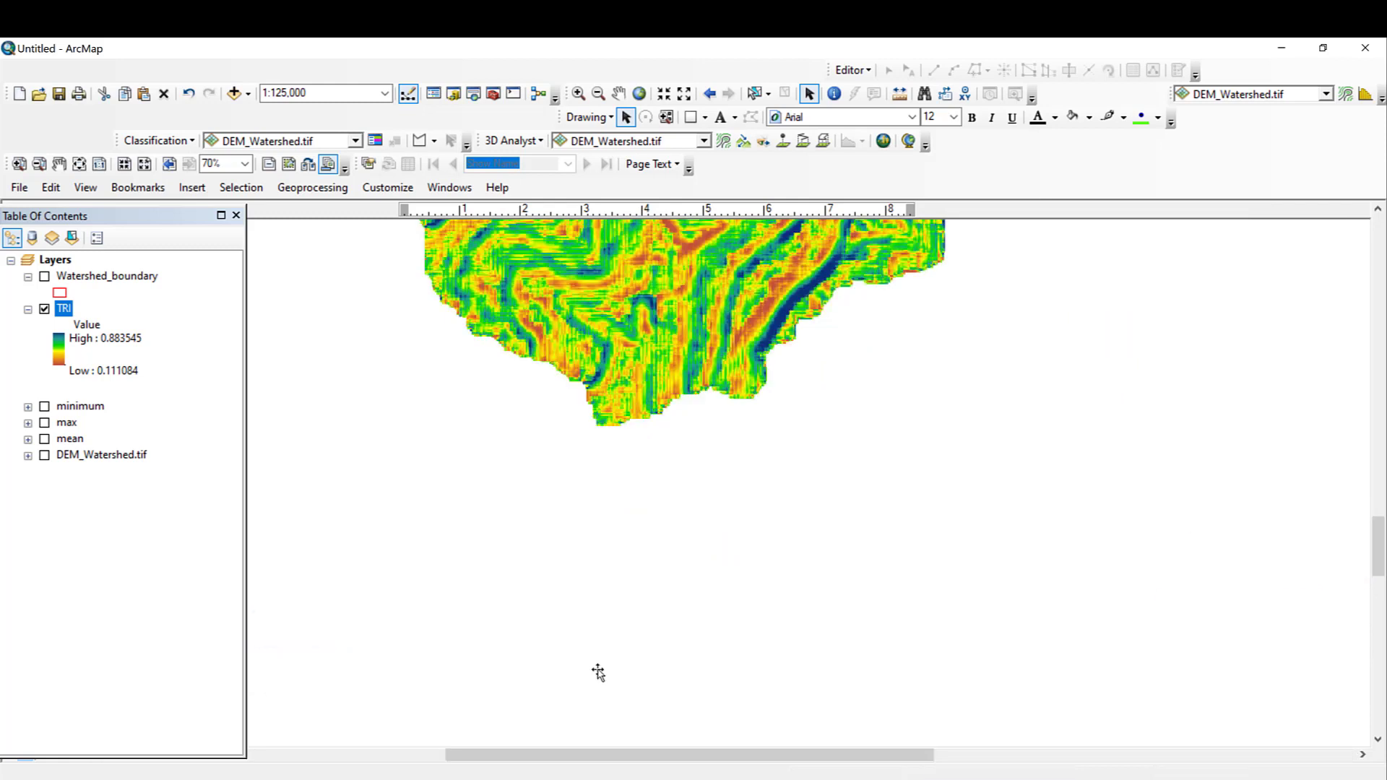
pyautogui.moveTo(650, 669); pyautogui.dragTo(689, 659)
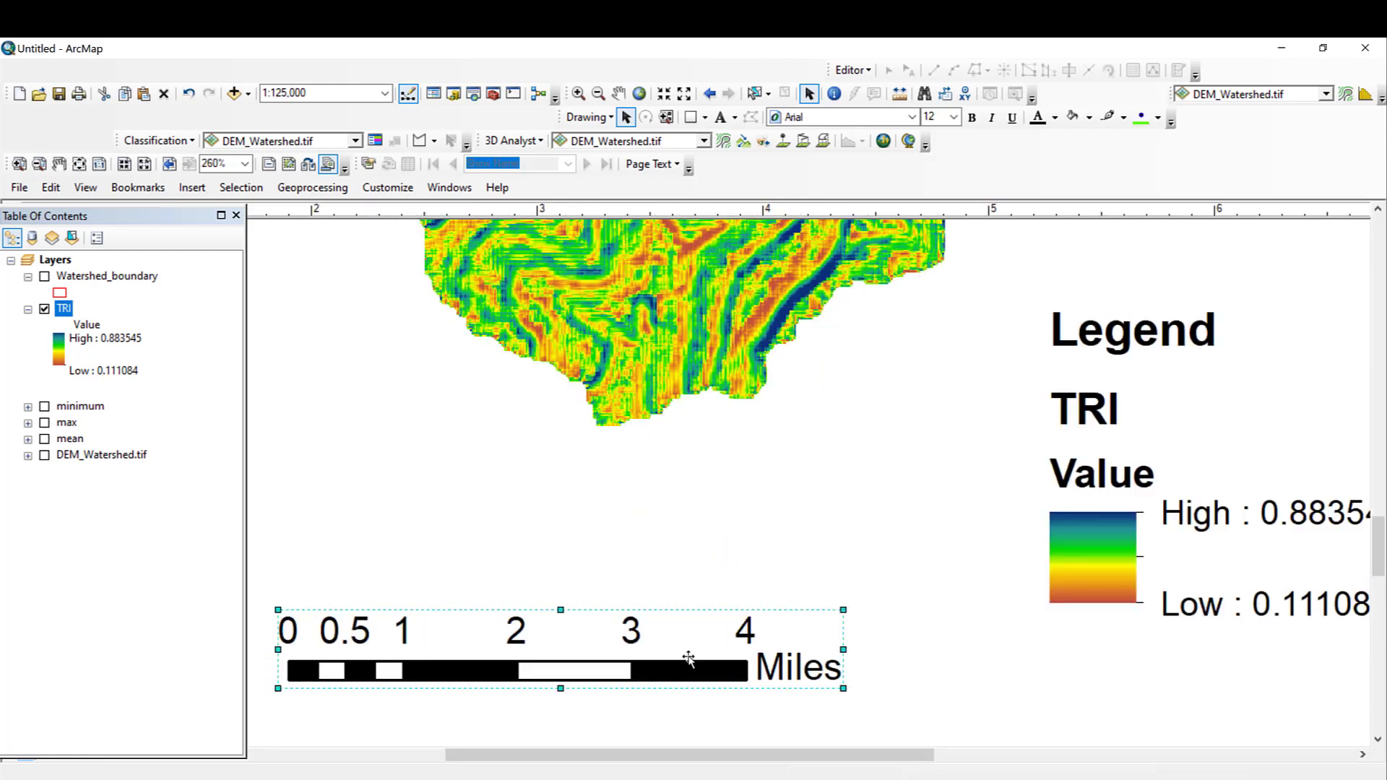
pyautogui.rightClick(688, 658)
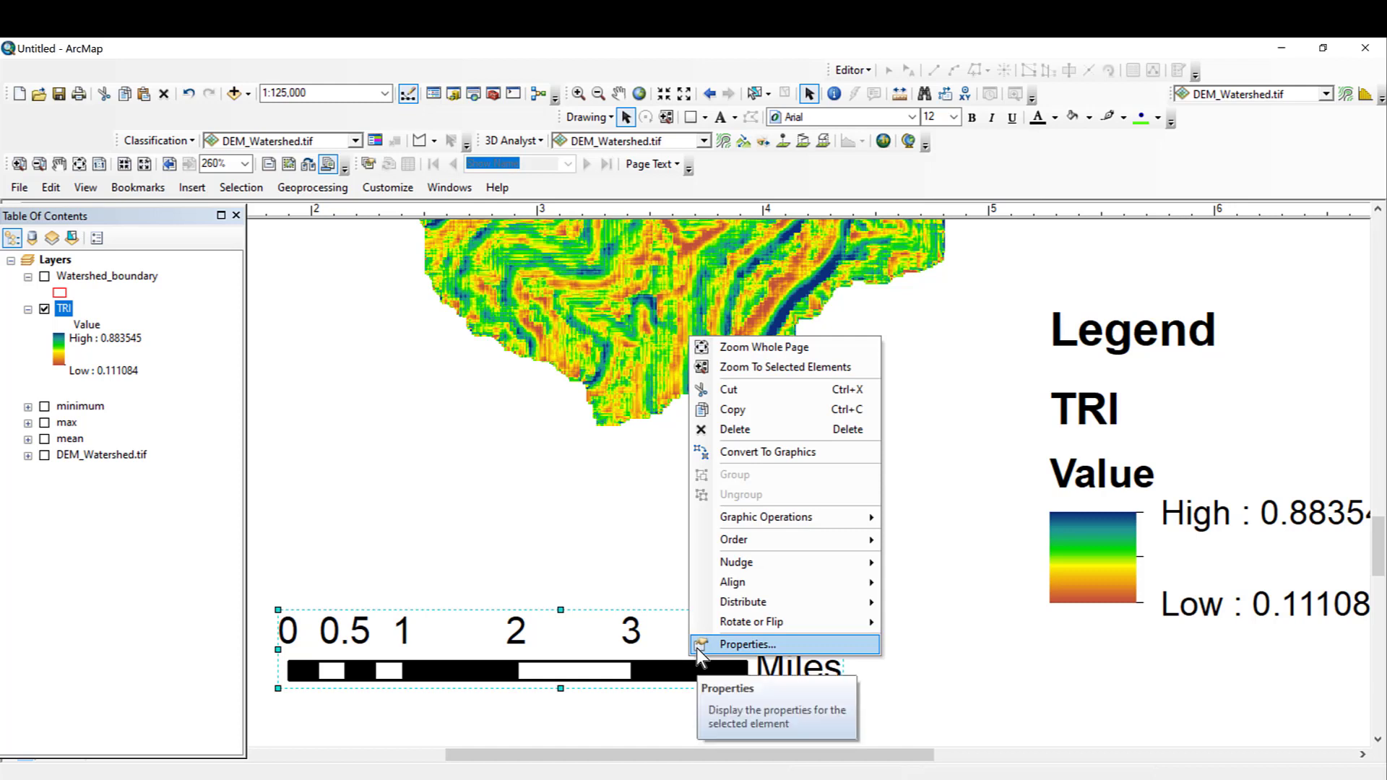
pyautogui.click(747, 645)
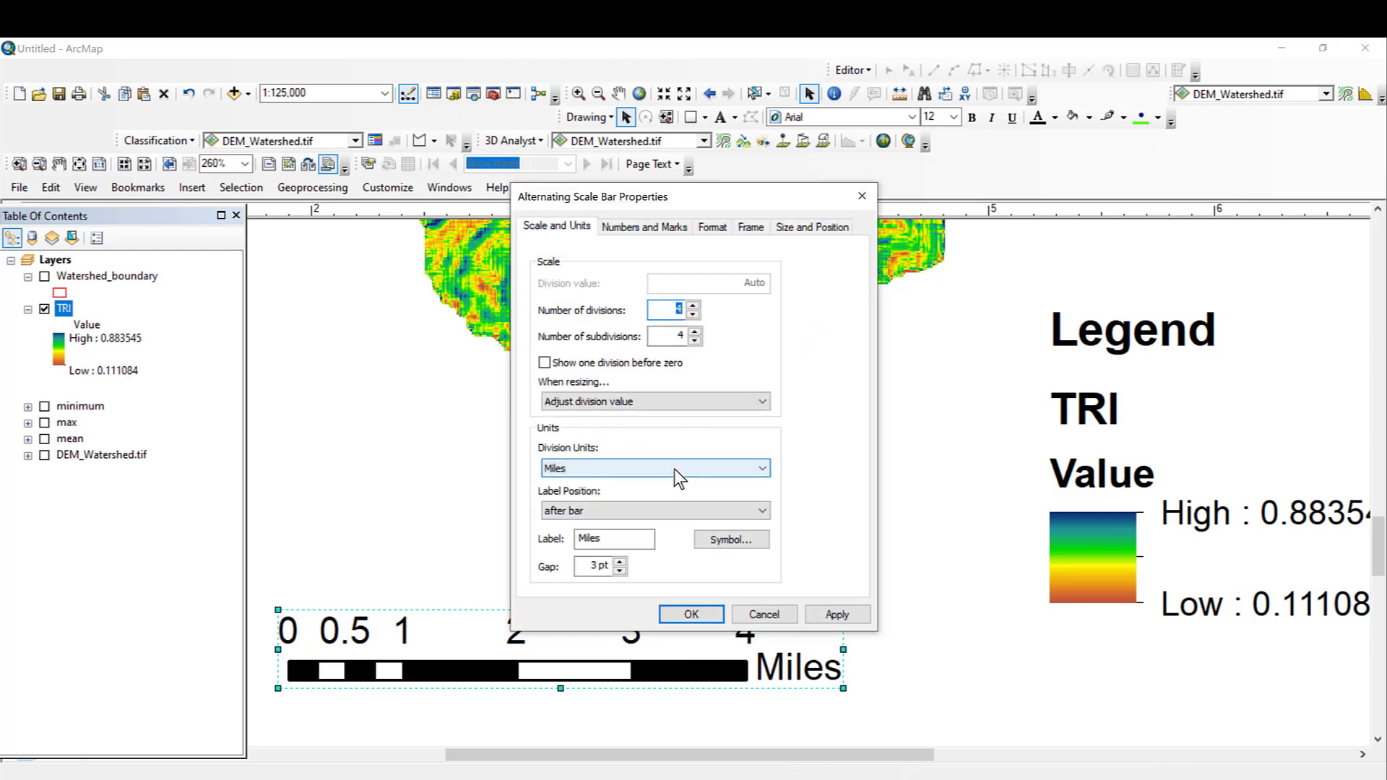
pyautogui.click(617, 474)
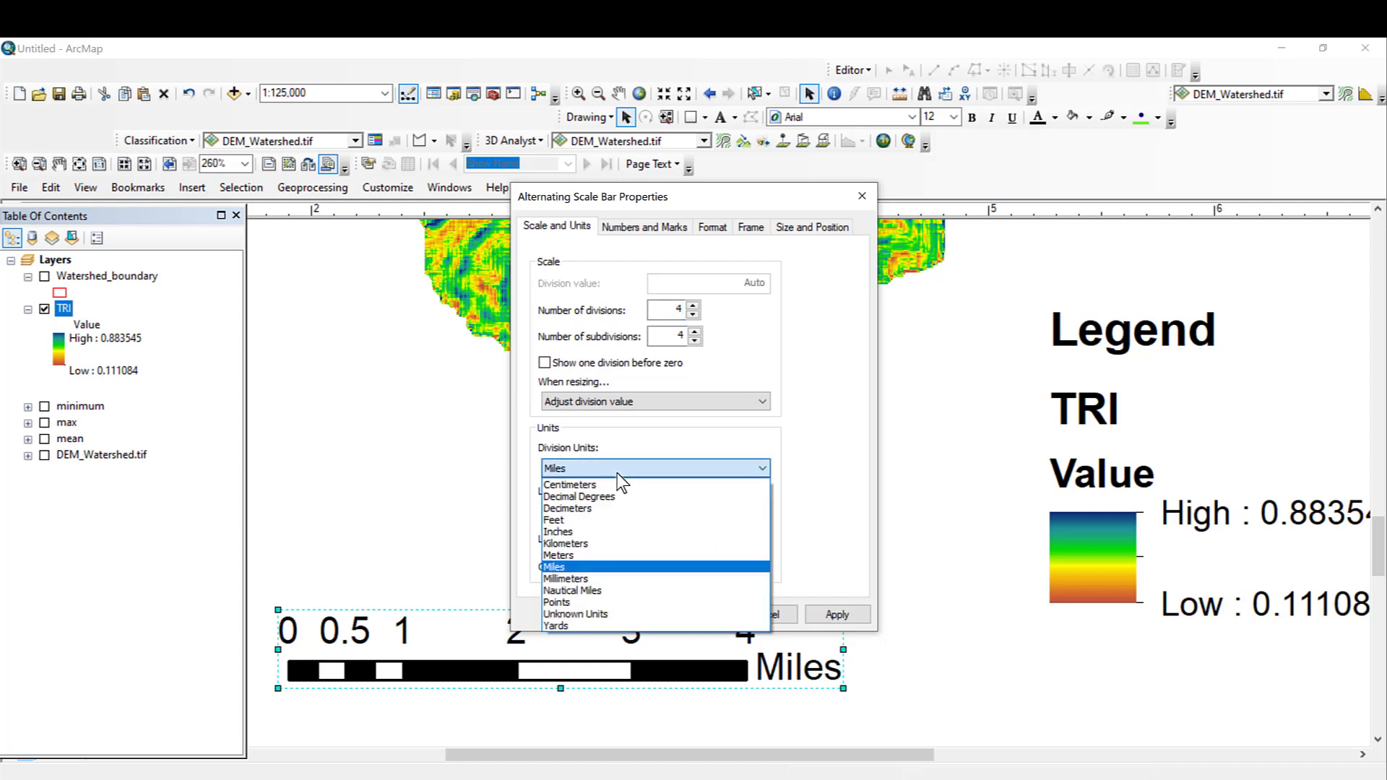
pyautogui.click(605, 544)
pyautogui.doubleClick(614, 538)
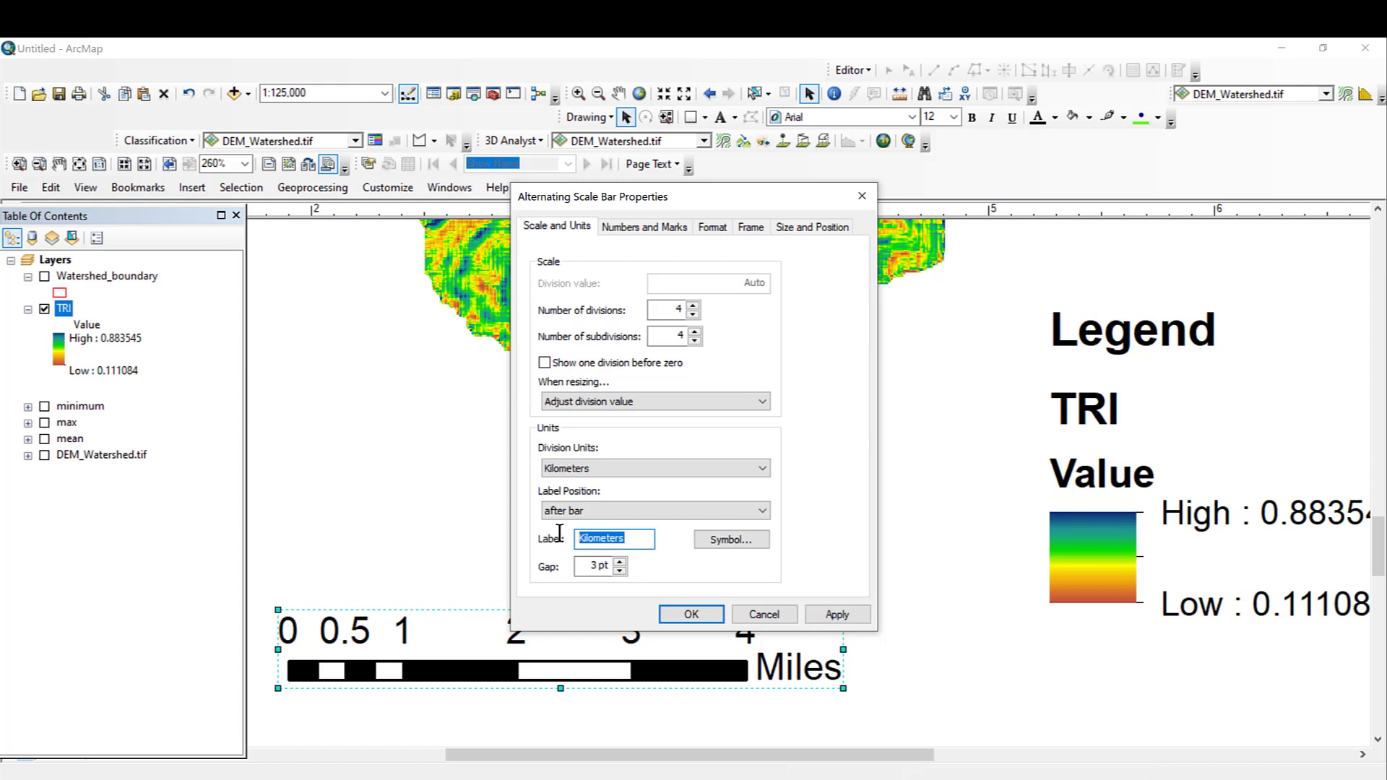
pyautogui.write('Km')
pyautogui.click(718, 613)
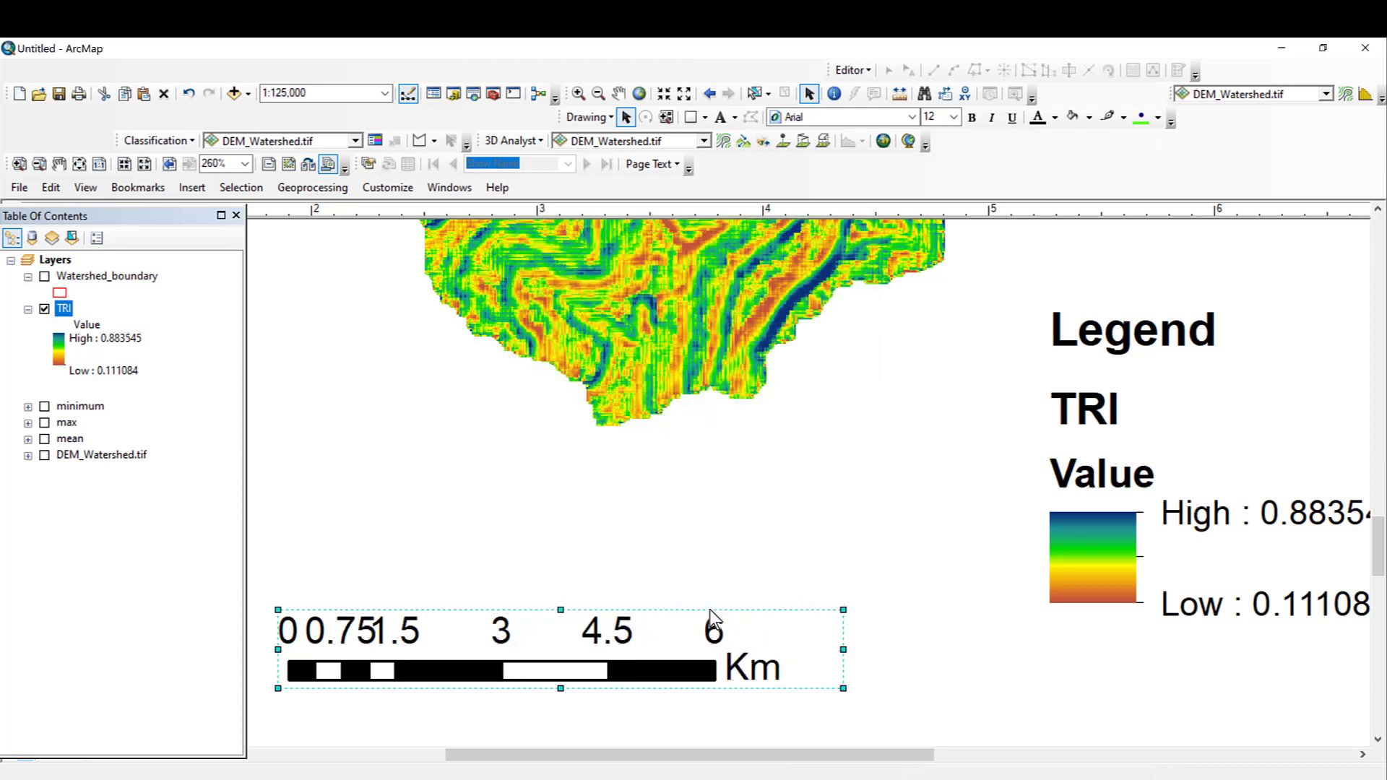
# - Move the scale bar closer to the legend, below the watershed's southern tip
pyautogui.moveTo(675, 647); pyautogui.dragTo(1077, 703)
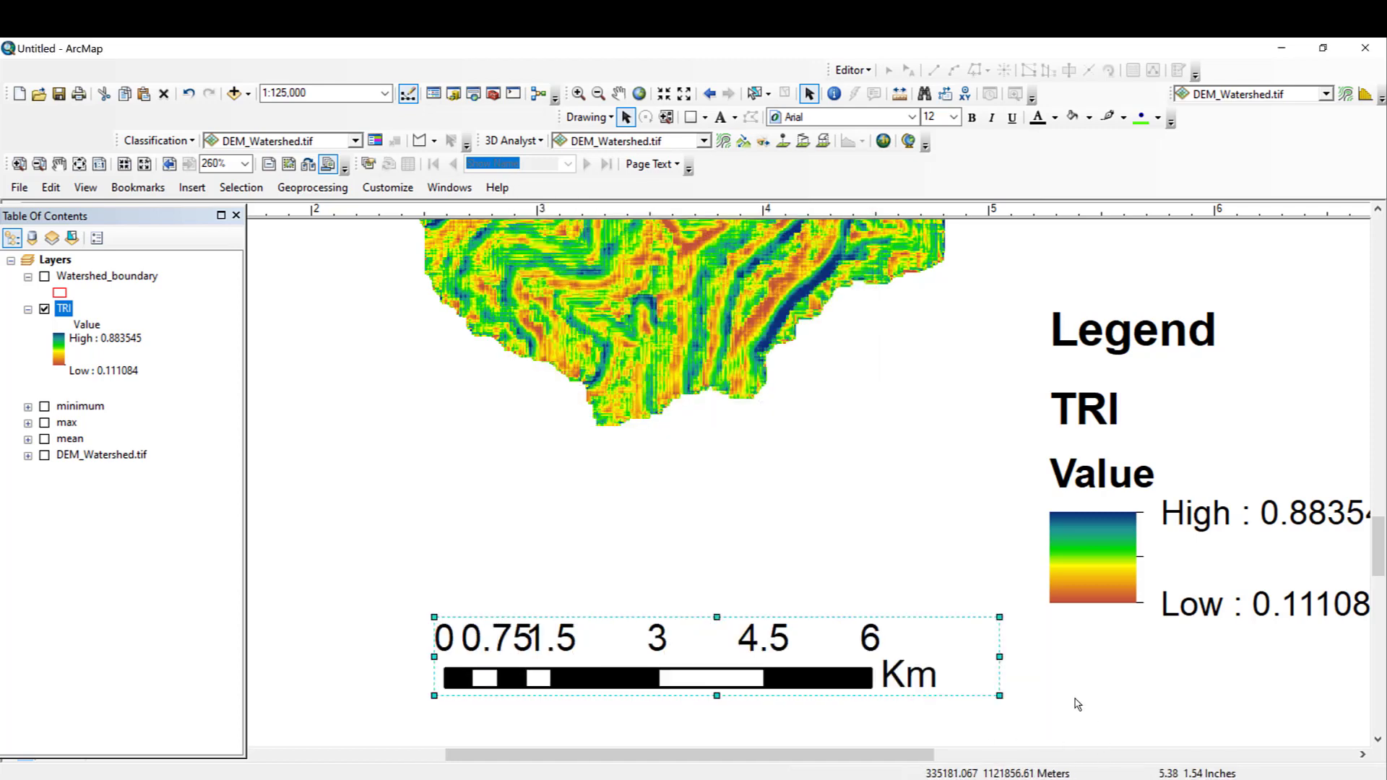
pyautogui.scroll(3, 1075, 701)
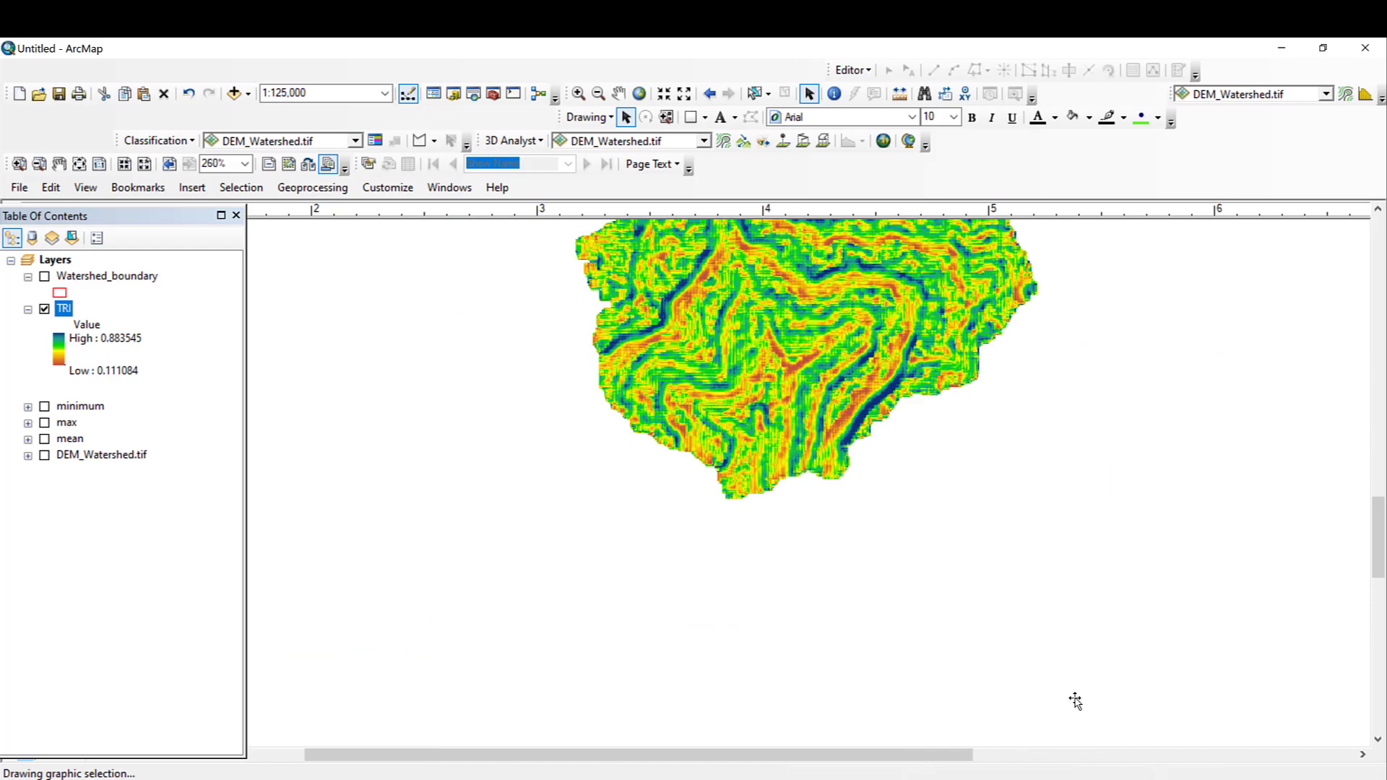
pyautogui.scroll(3, 1038, 527)
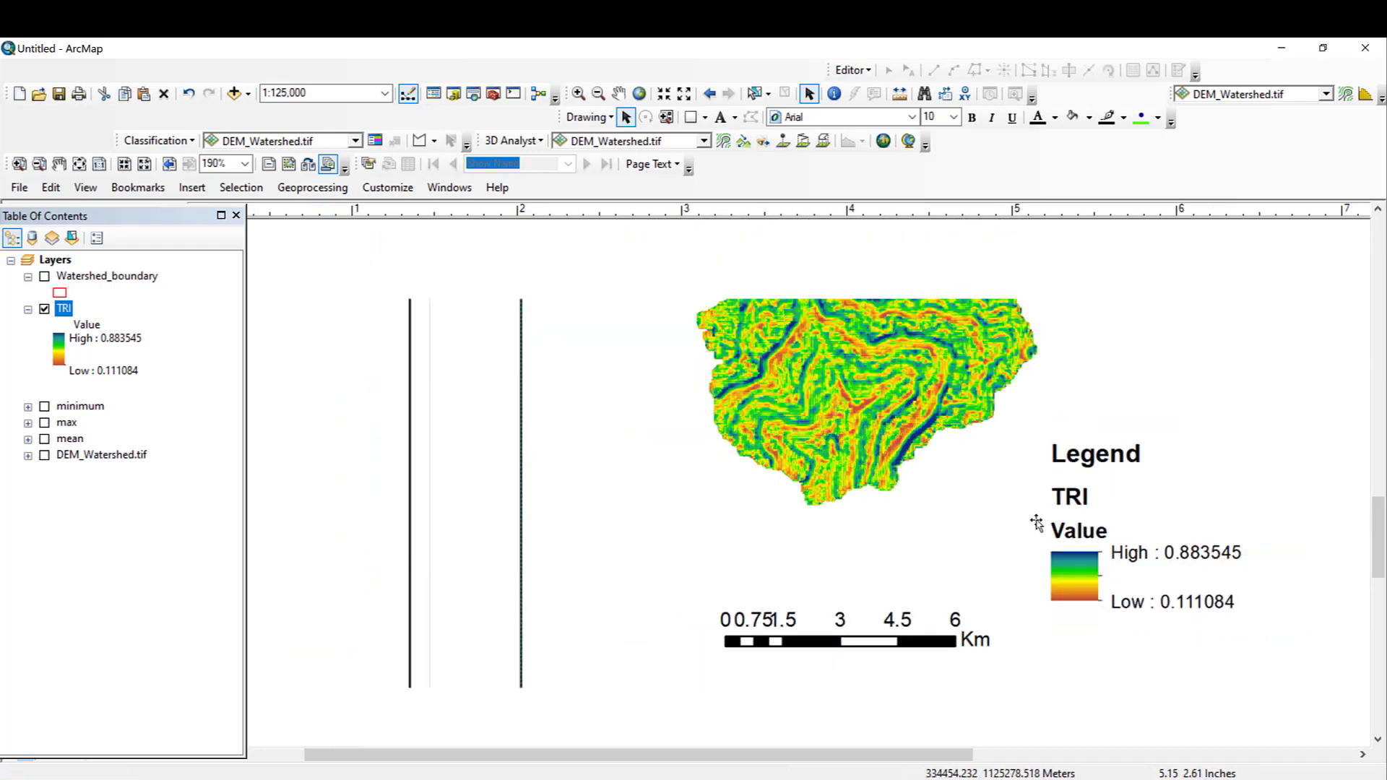
pyautogui.scroll(3, 1004, 619)
pyautogui.moveTo(948, 755); pyautogui.dragTo(1066, 755)
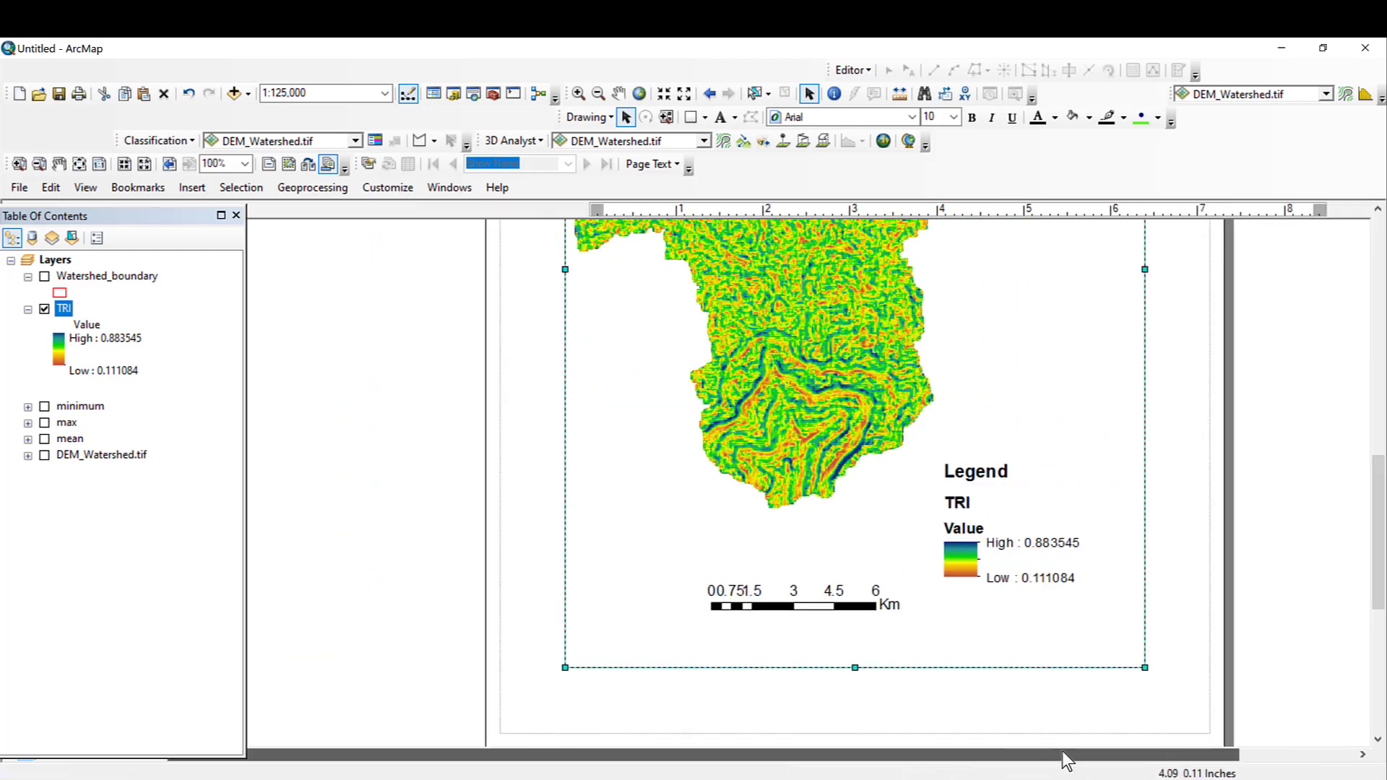
pyautogui.scroll(1, 995, 629)
pyautogui.scroll(-3, 995, 629)
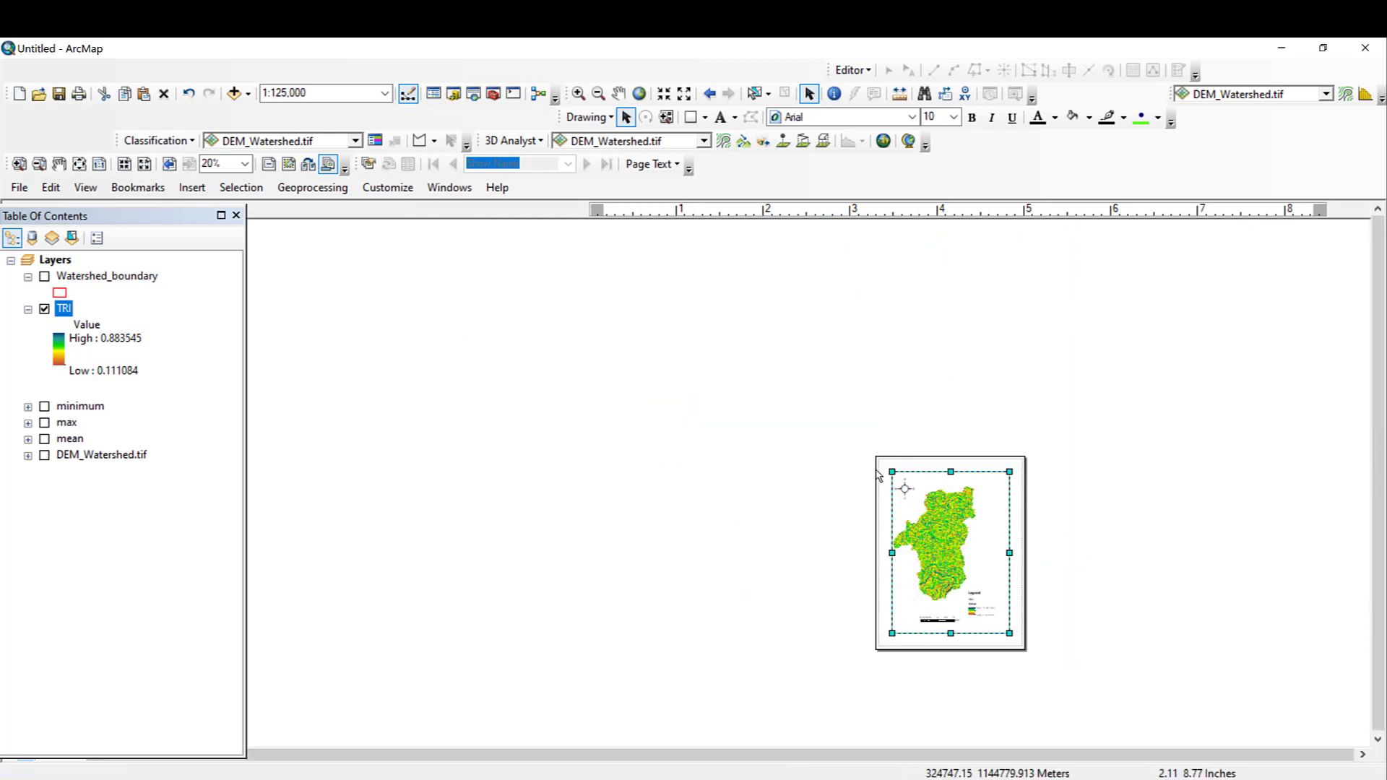
pyautogui.scroll(-3, 952, 540)
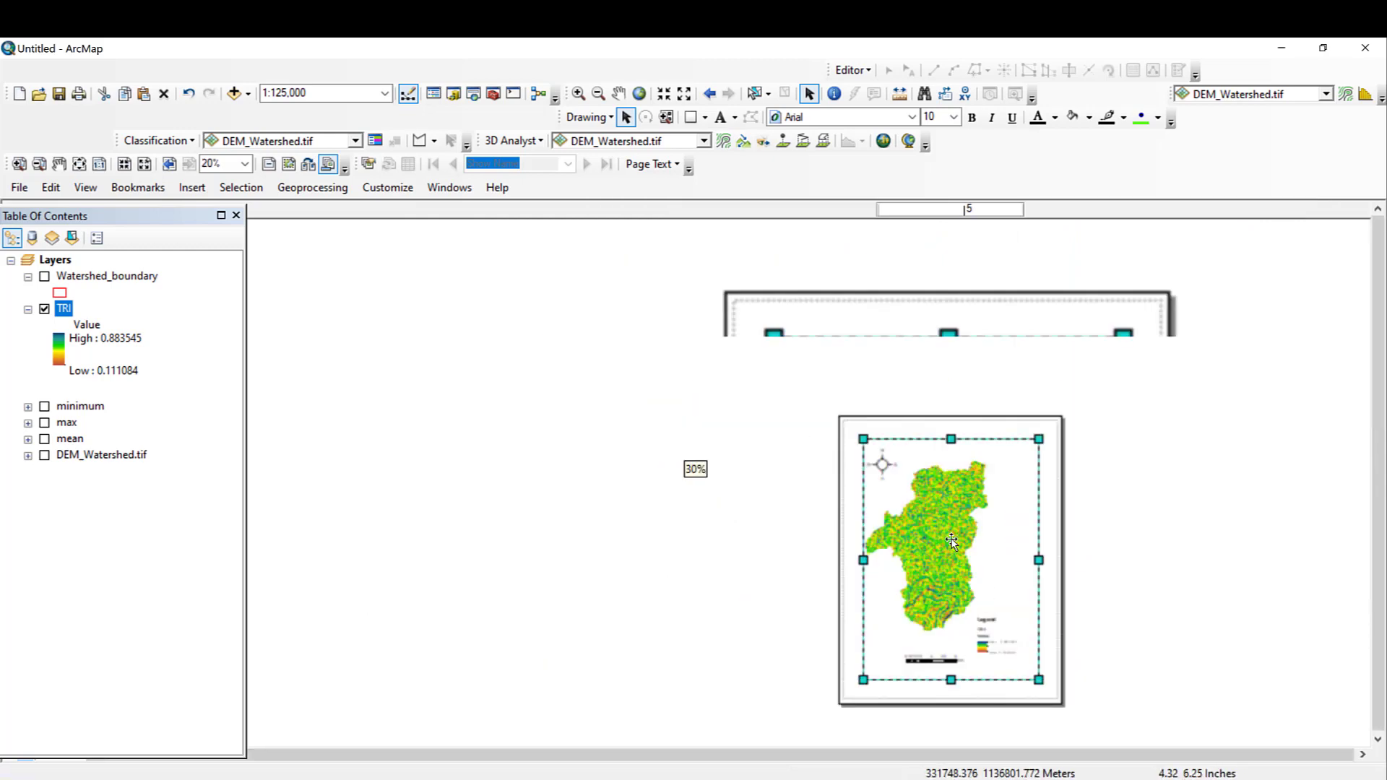
# - Add a labeled graticule to the data frame with parallels and meridians every 30 seconds, keeping the default settings
pyautogui.rightClick(925, 508)
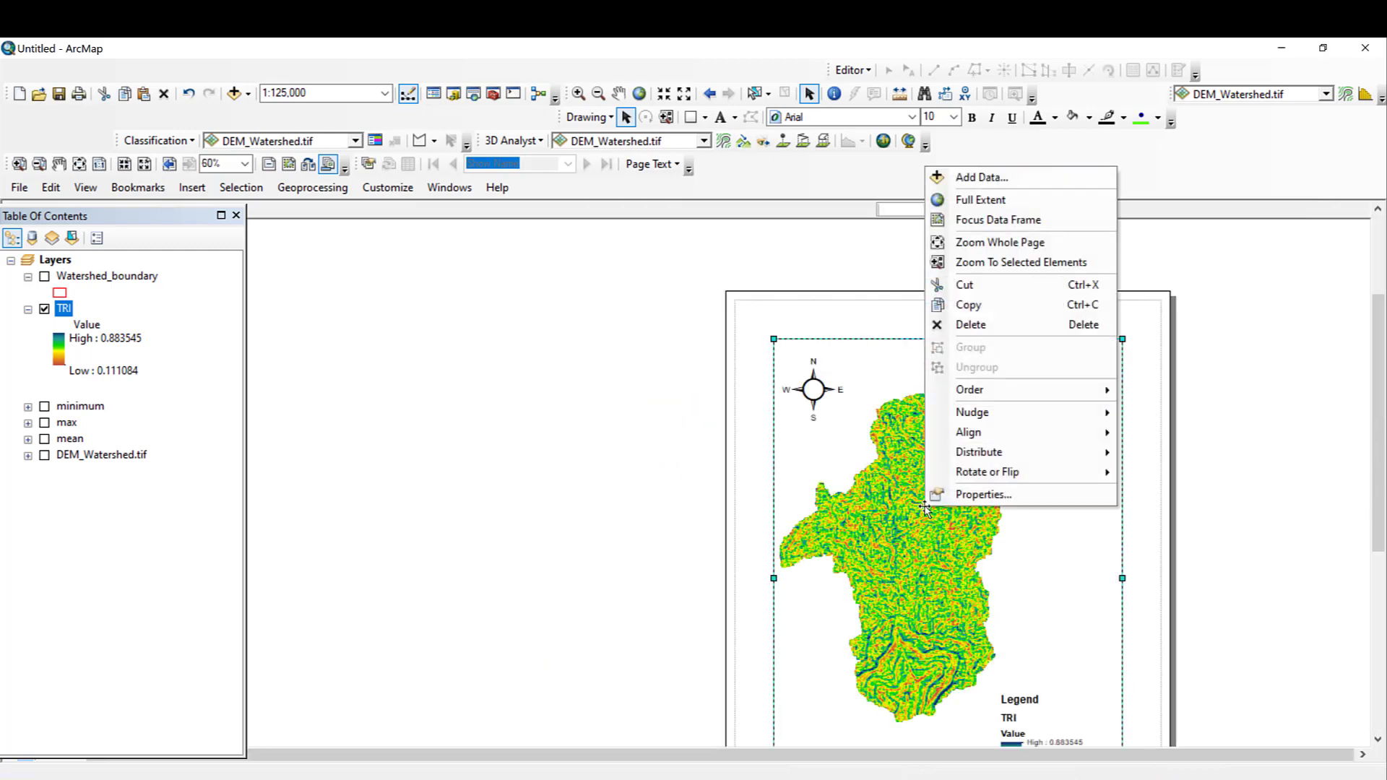
pyautogui.click(962, 500)
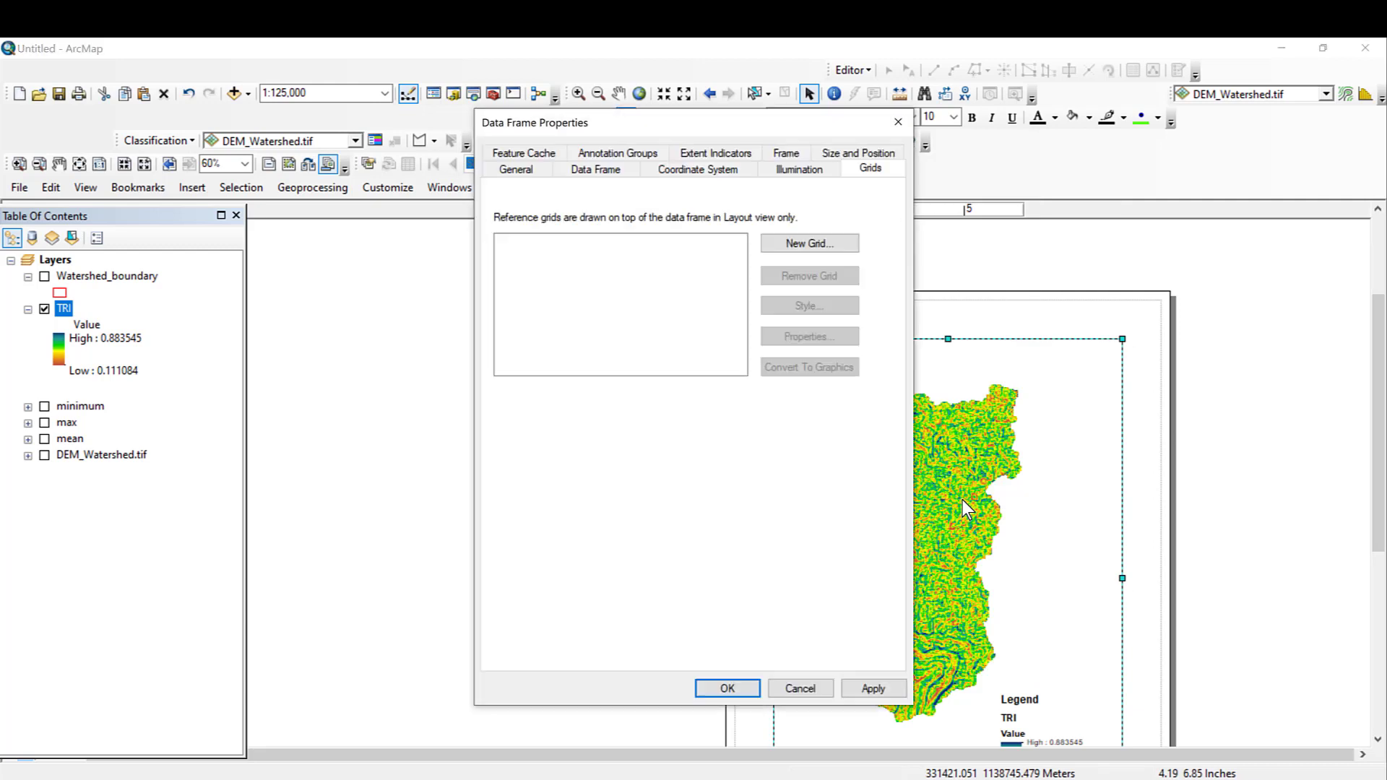
pyautogui.click(831, 246)
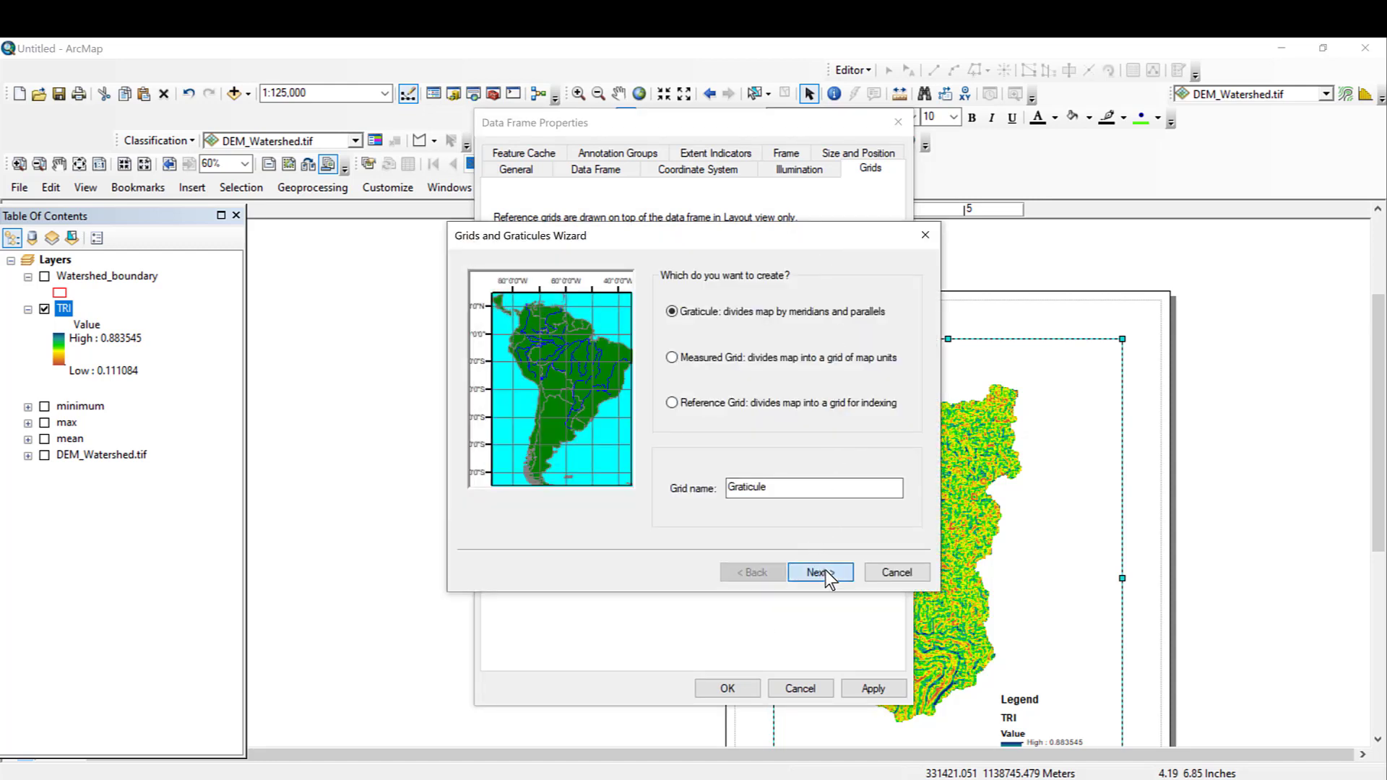
pyautogui.click(822, 572)
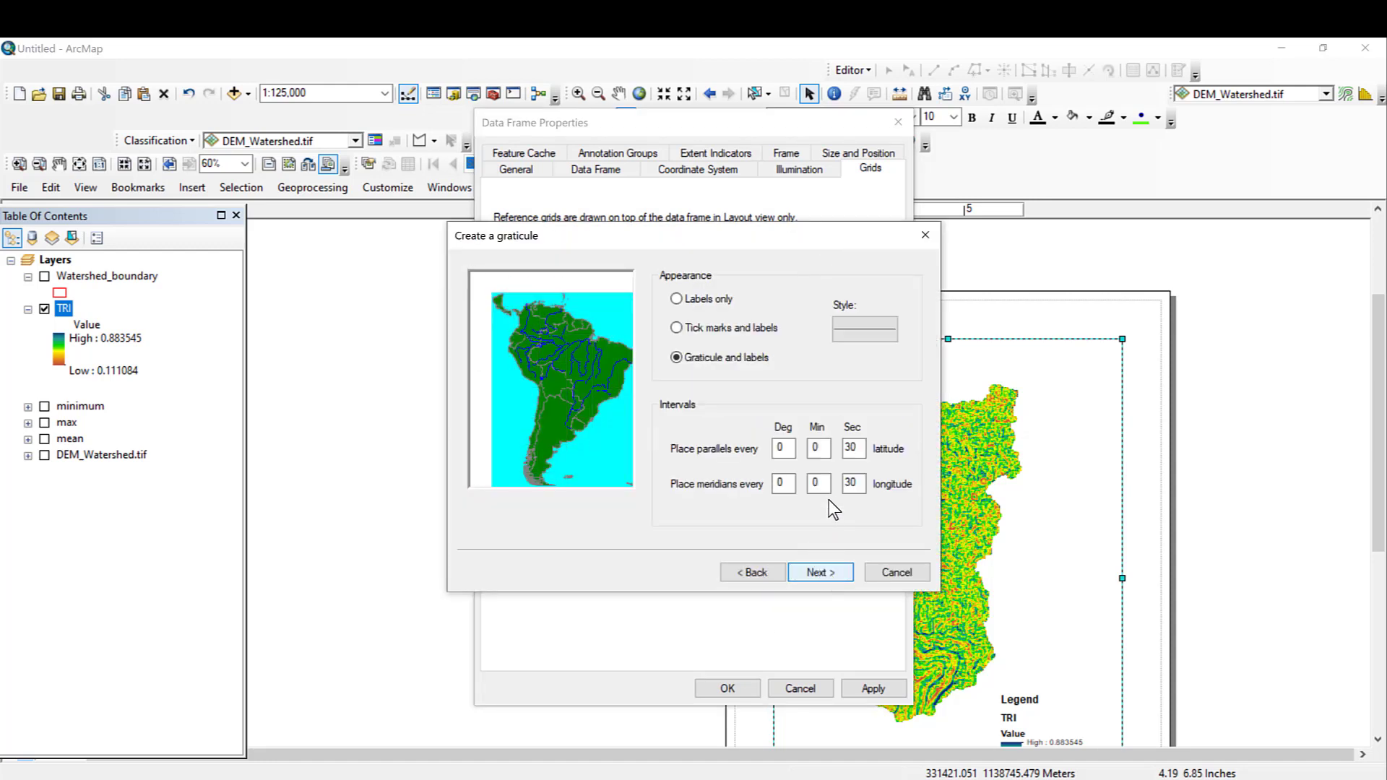
pyautogui.click(830, 576)
pyautogui.click(830, 574)
pyautogui.click(830, 575)
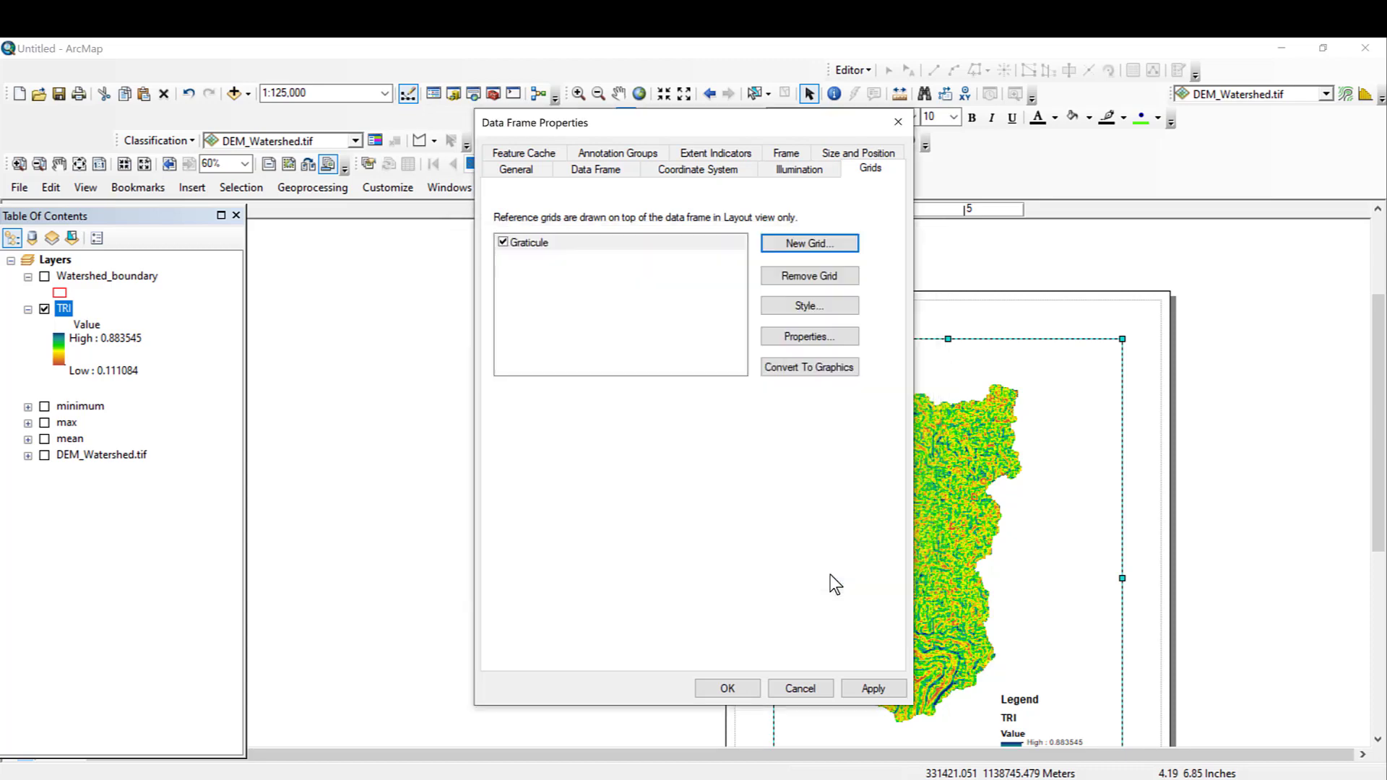
pyautogui.click(878, 681)
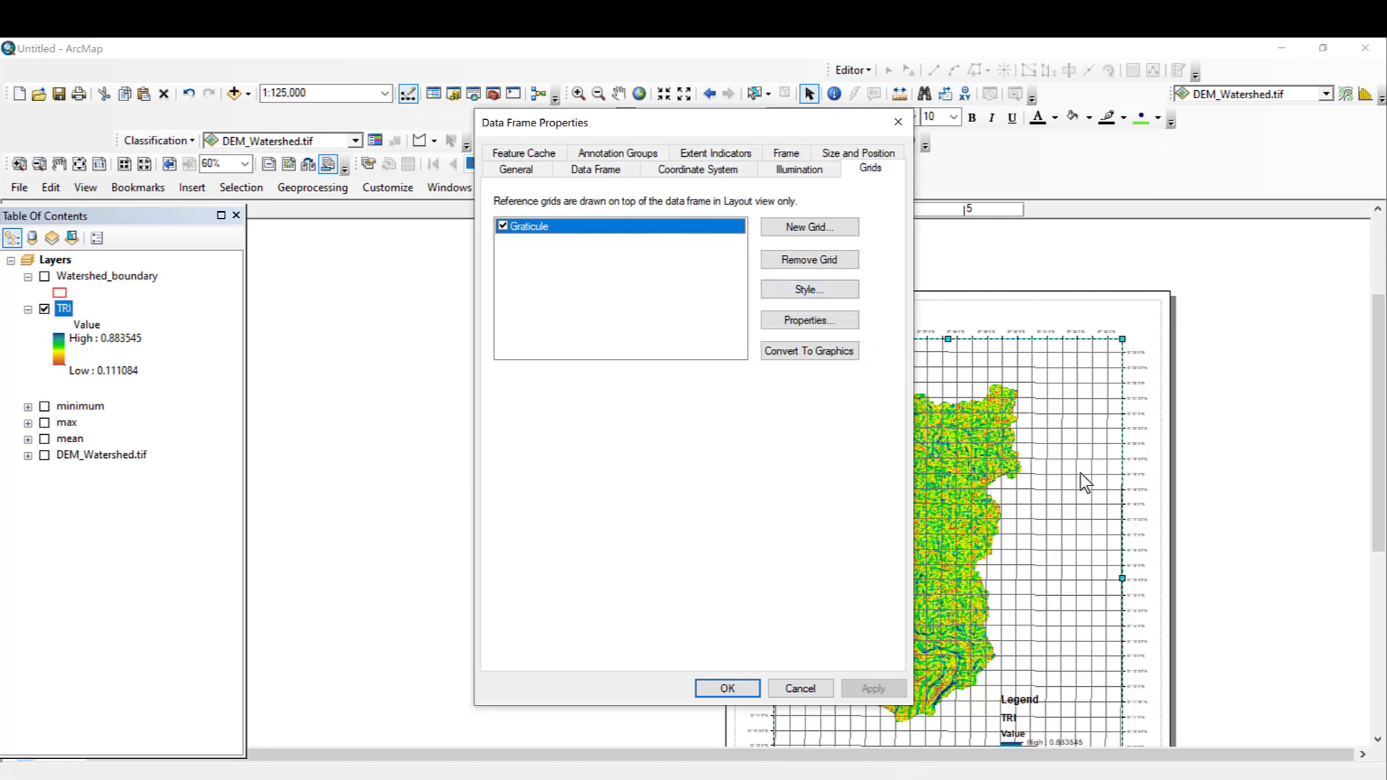
# - Hide the graticule's grid by setting its line display to Do not show lines or ticks, and apply the change
pyautogui.click(827, 324)
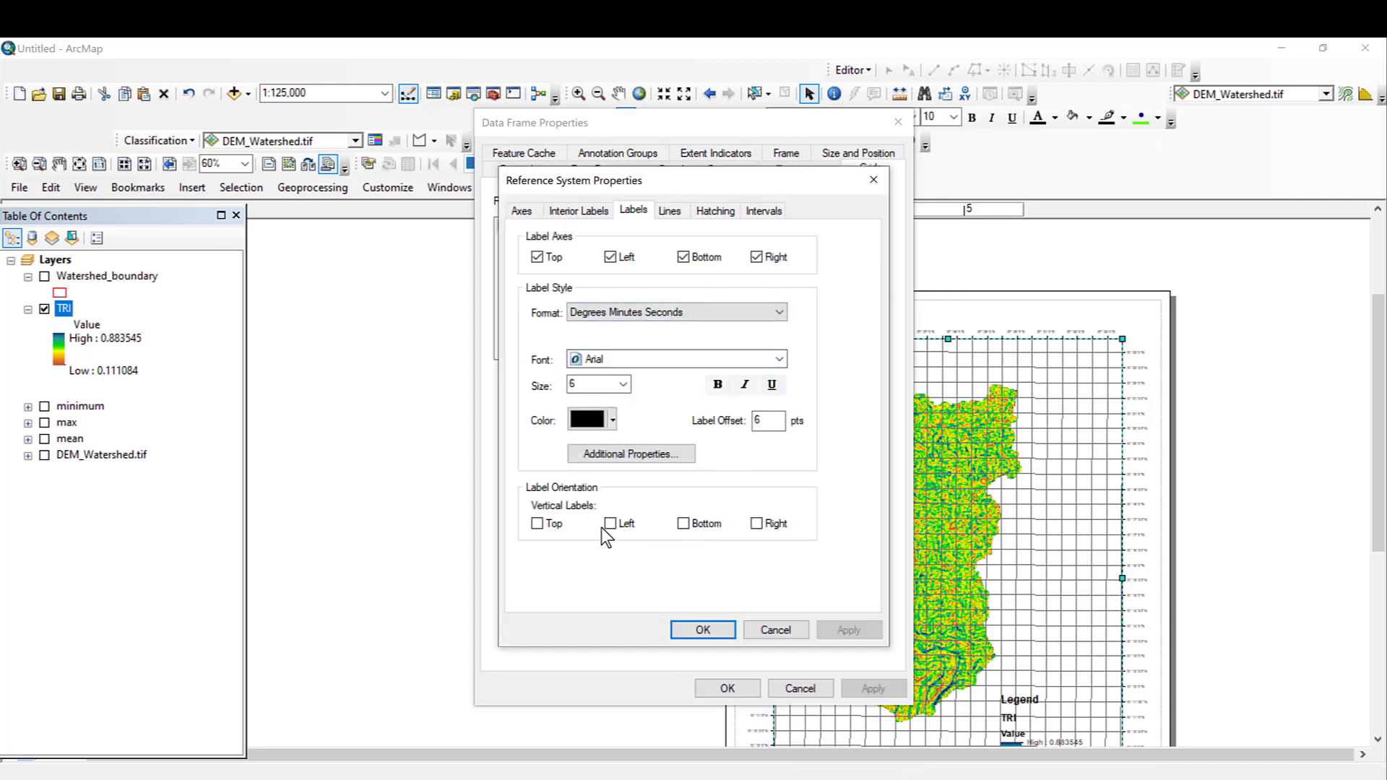
pyautogui.click(670, 211)
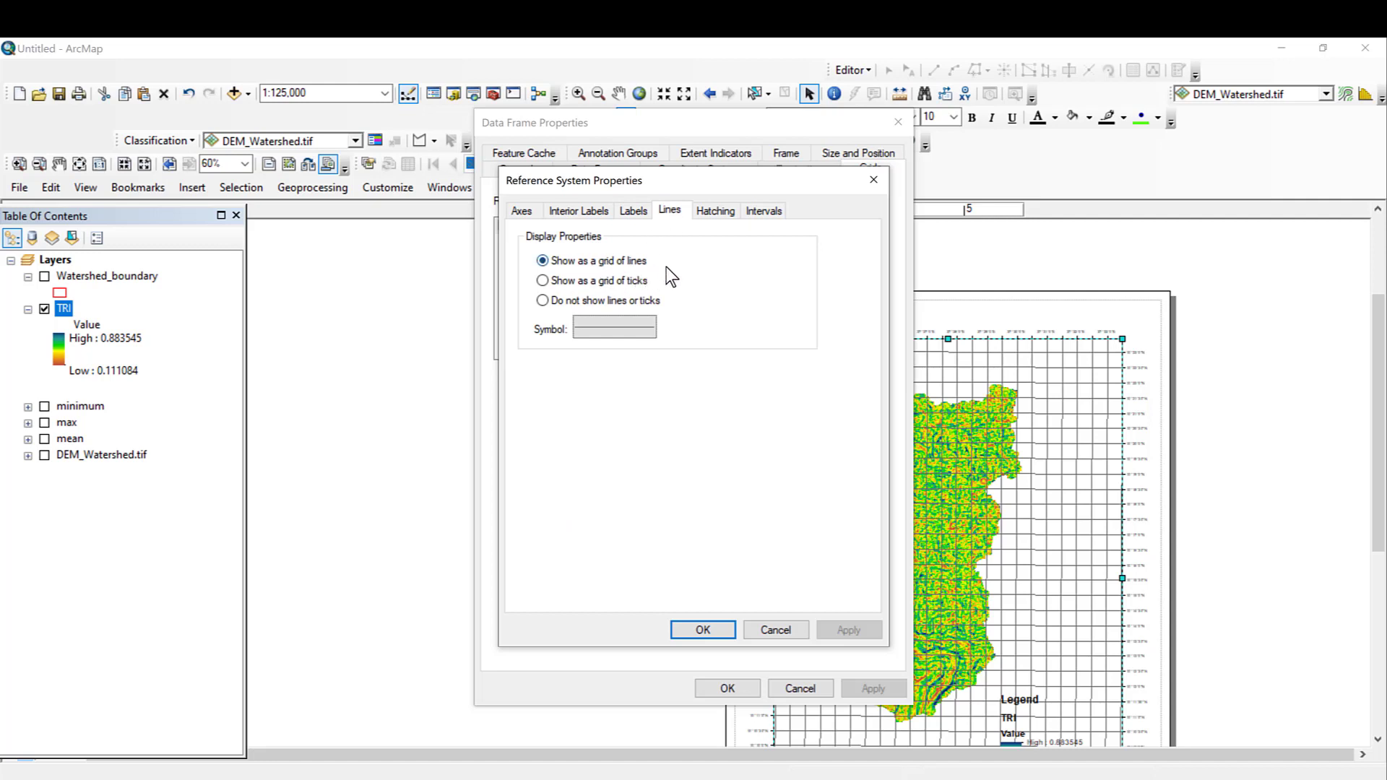
pyautogui.click(547, 304)
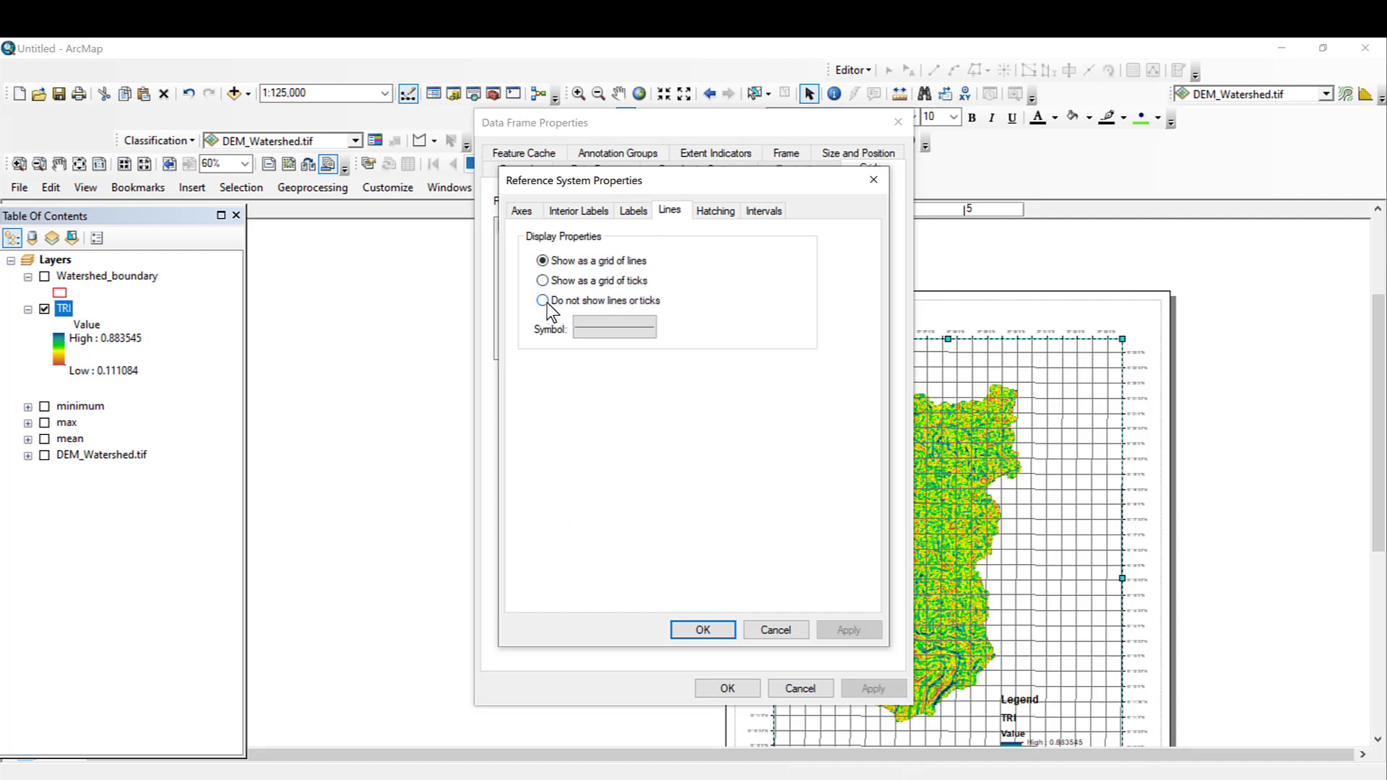
pyautogui.click(703, 630)
pyautogui.click(872, 687)
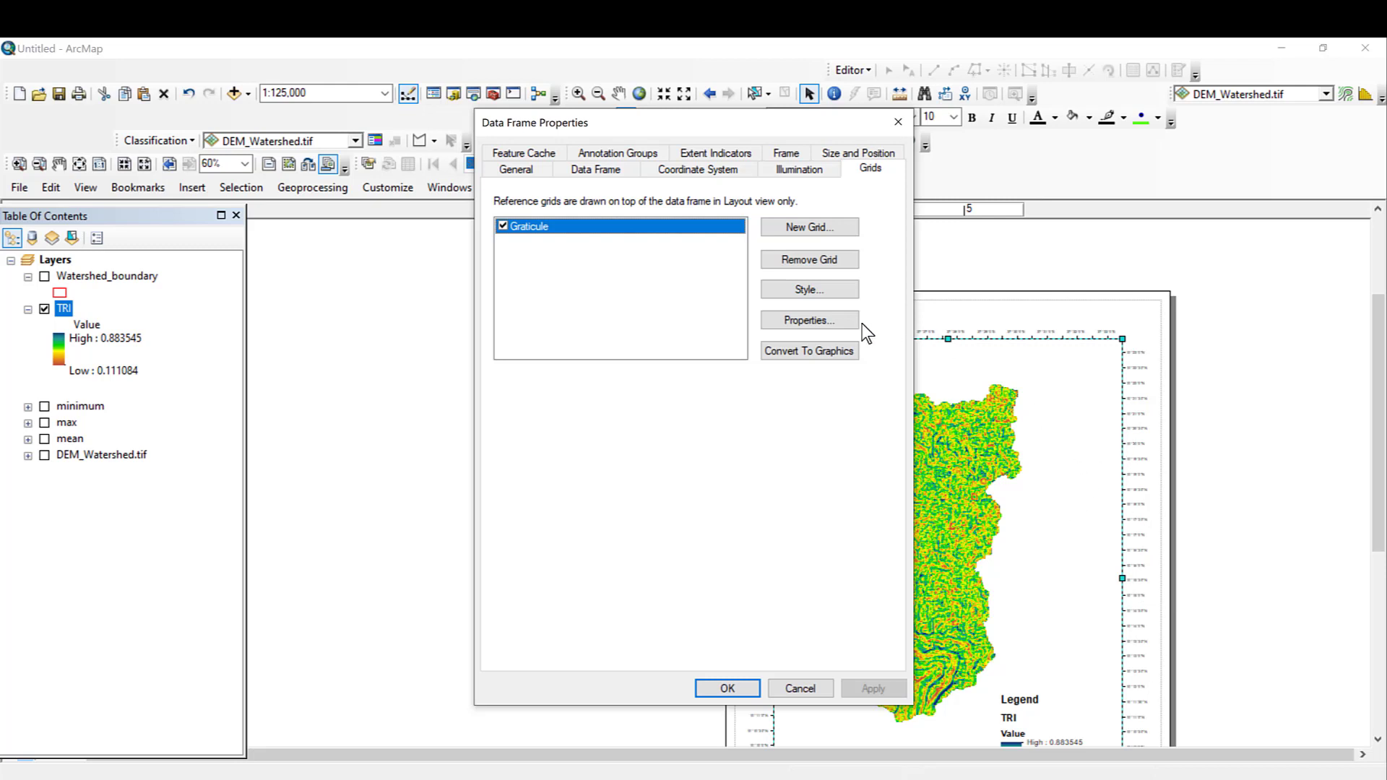
# - Set the minutes value of the graticule's X and Y axis intervals to 10, keeping the 30 seconds, and apply it
pyautogui.click(831, 323)
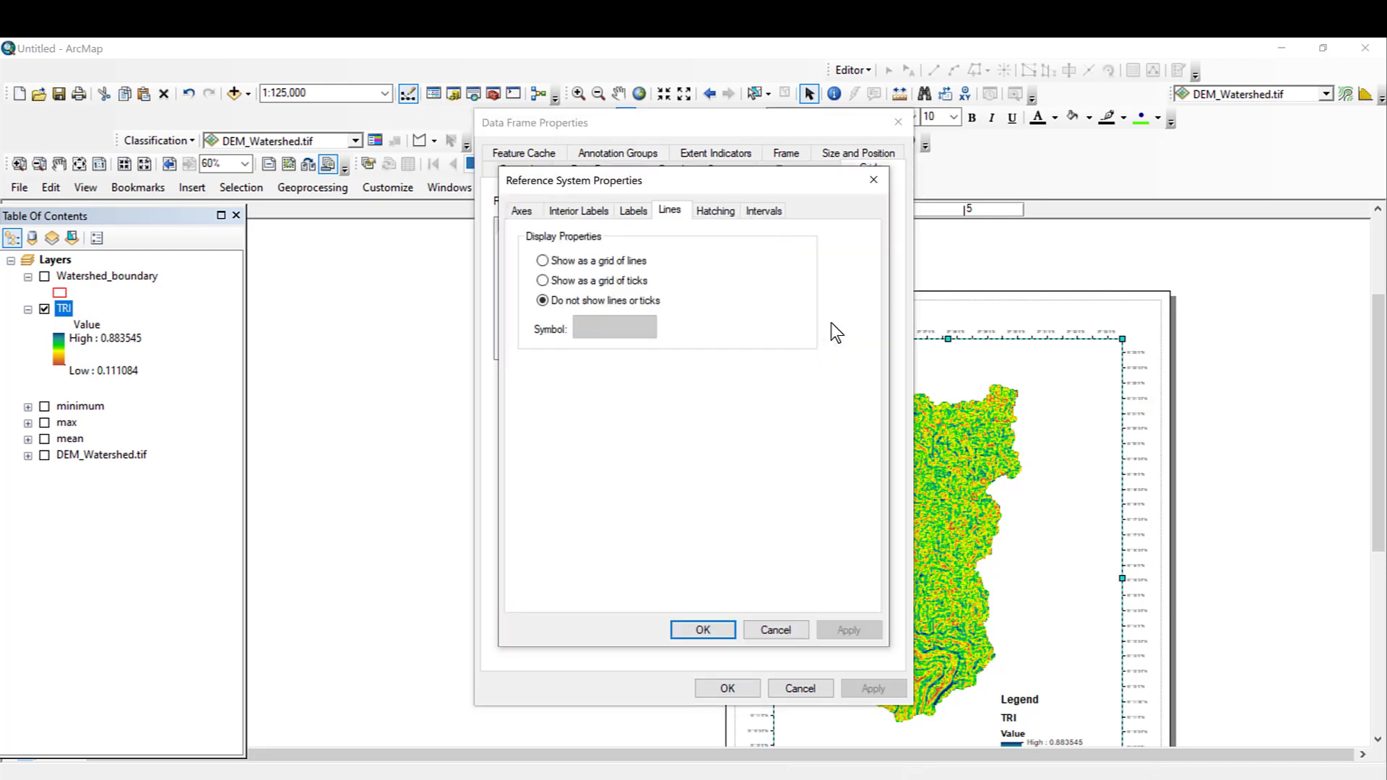
pyautogui.click(770, 214)
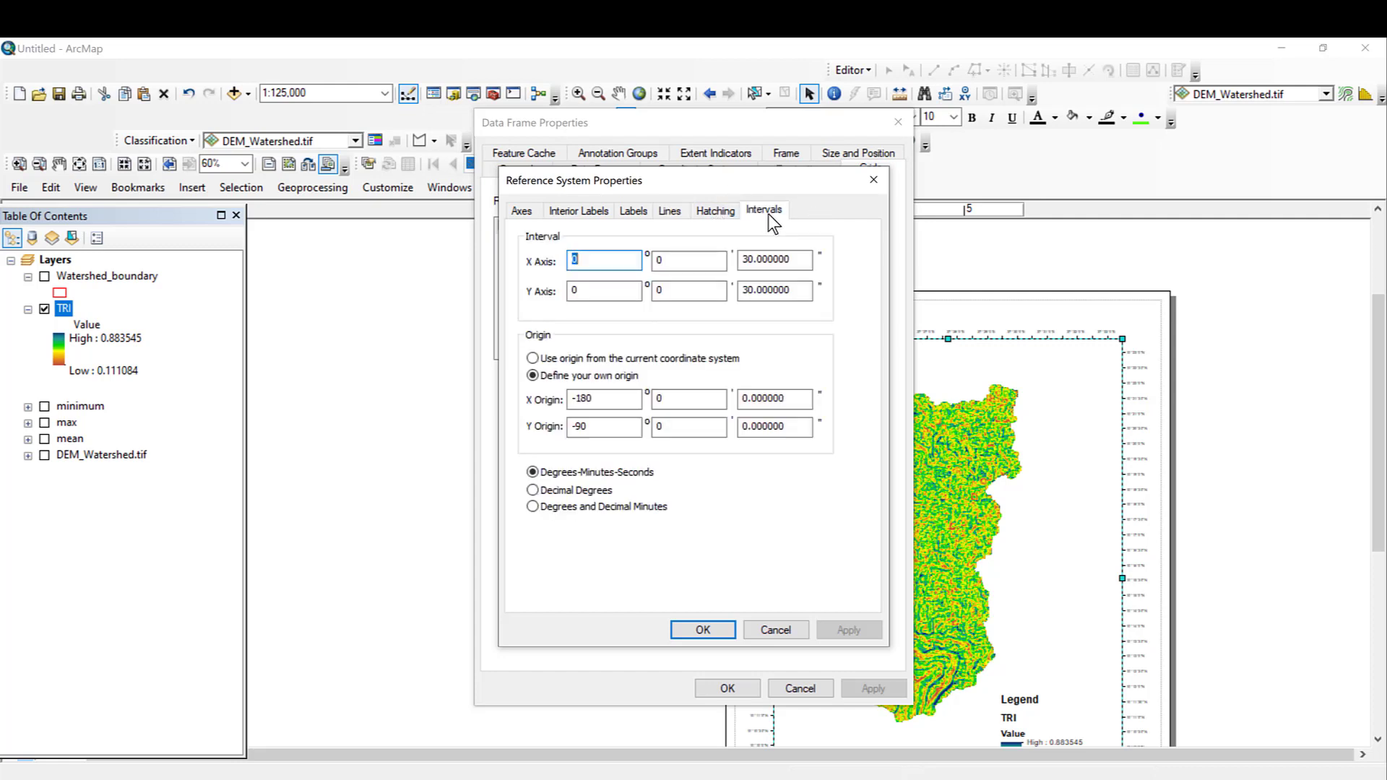
pyautogui.click(655, 263)
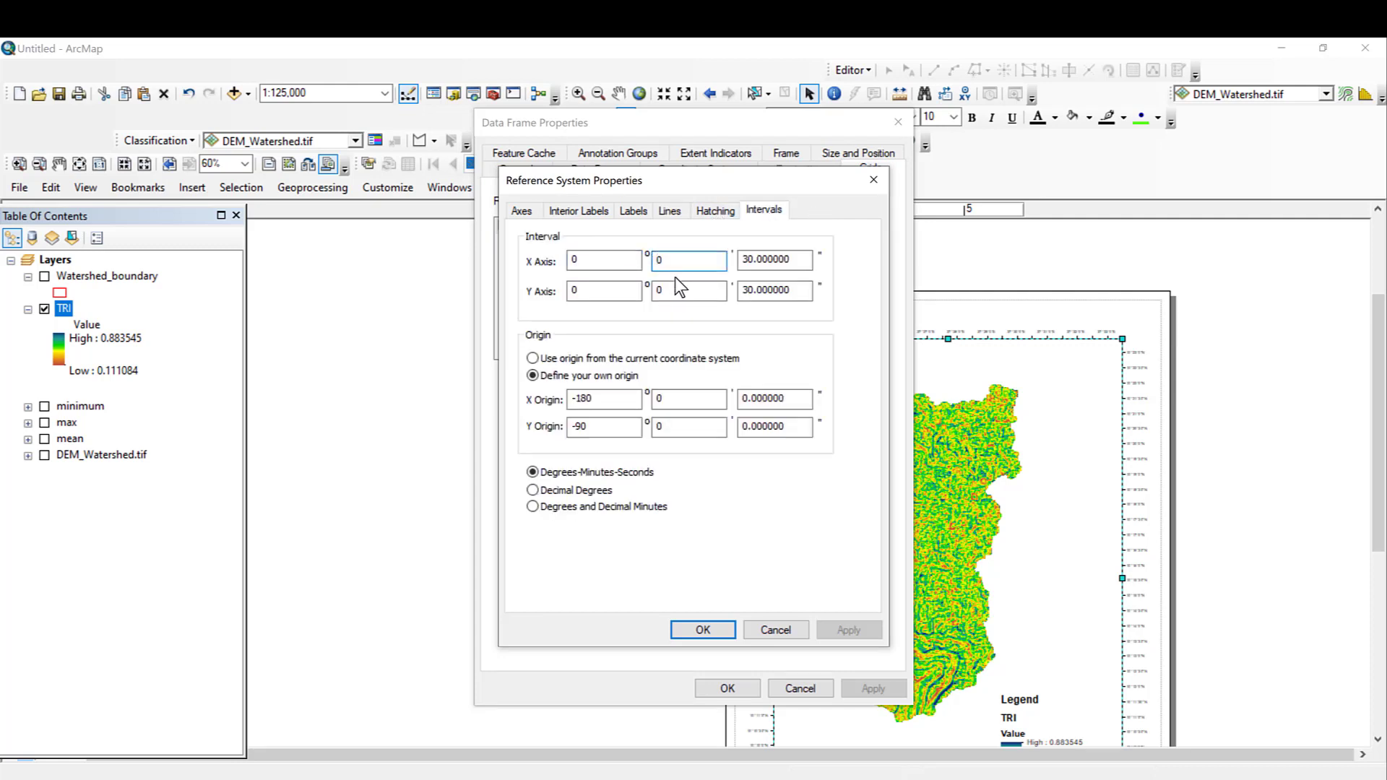
pyautogui.write('1')
pyautogui.click(671, 289)
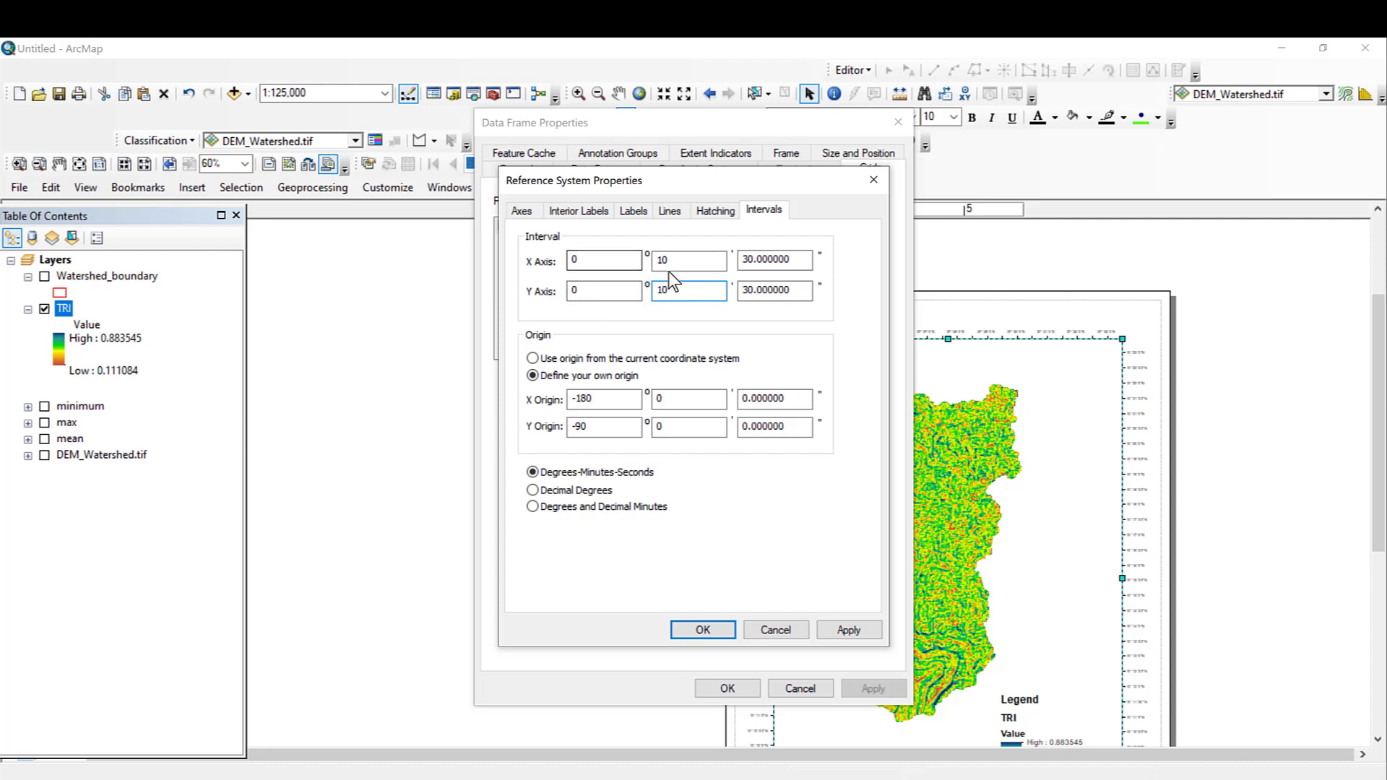
pyautogui.click(854, 623)
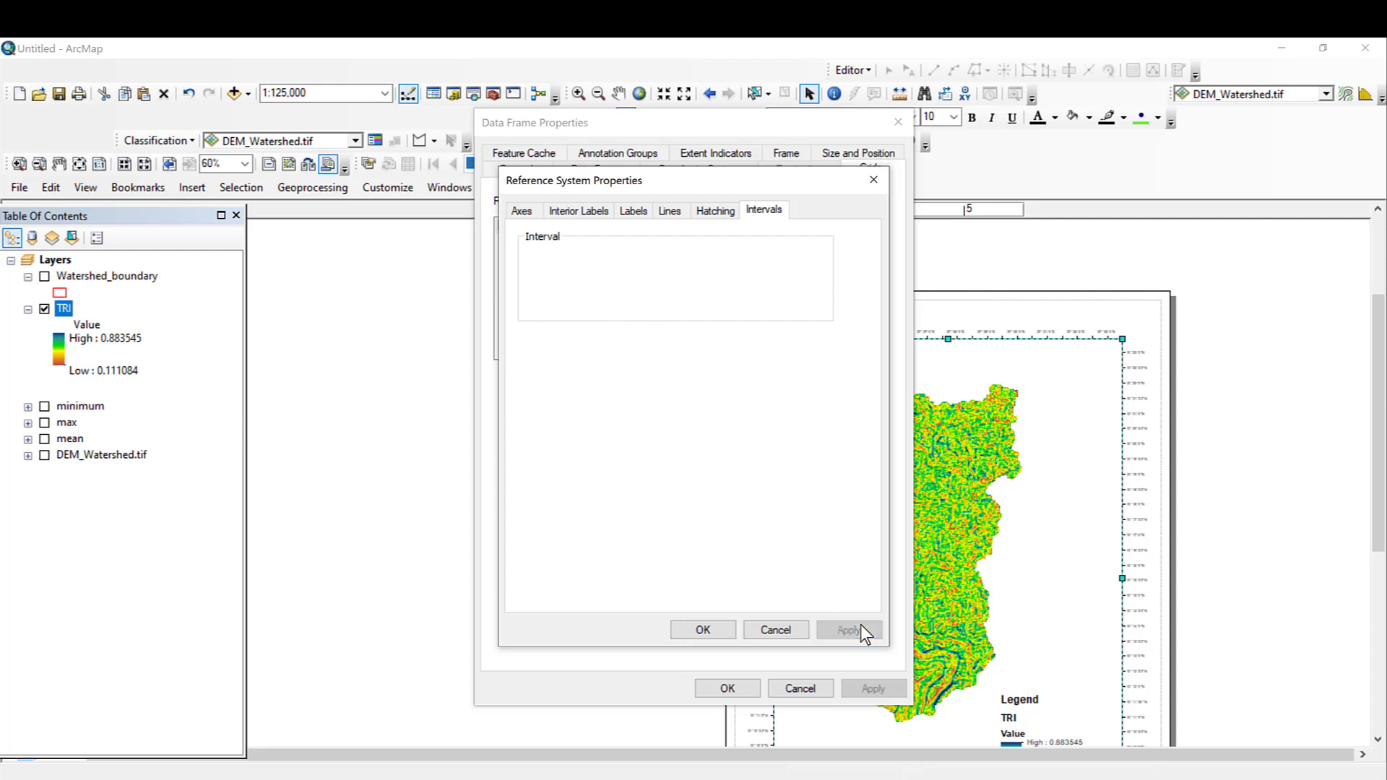
pyautogui.click(728, 629)
pyautogui.click(873, 689)
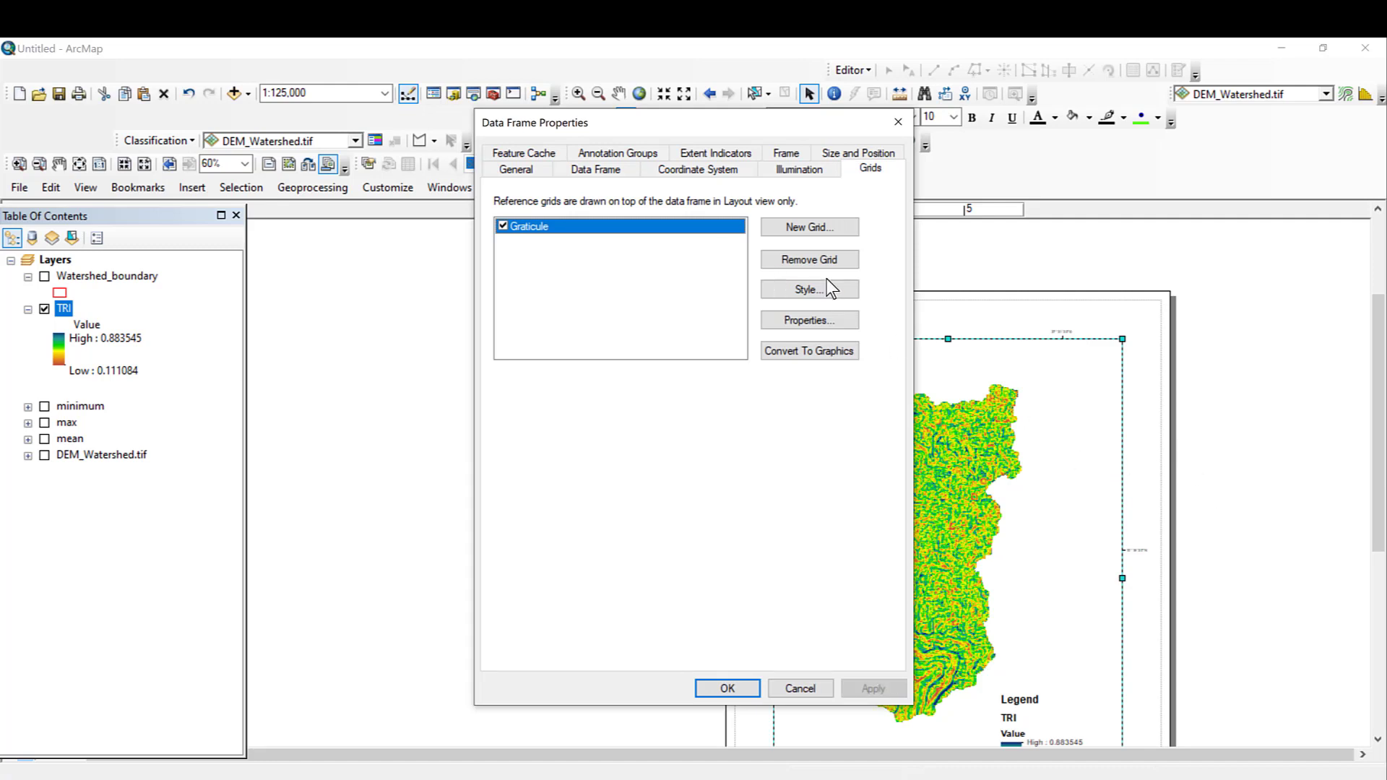
# - Make the graticule labels vertical on the left and right axes
pyautogui.click(828, 318)
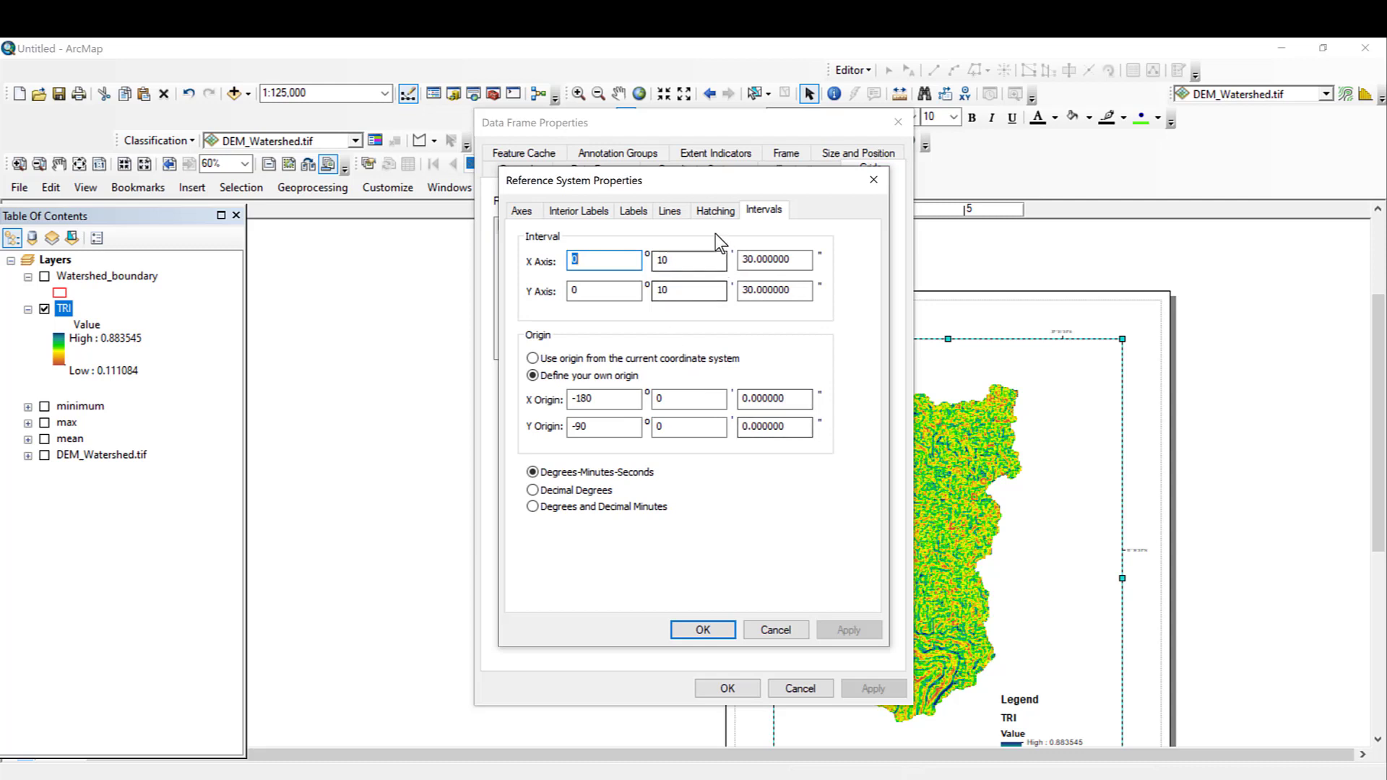
pyautogui.click(670, 210)
pyautogui.click(633, 210)
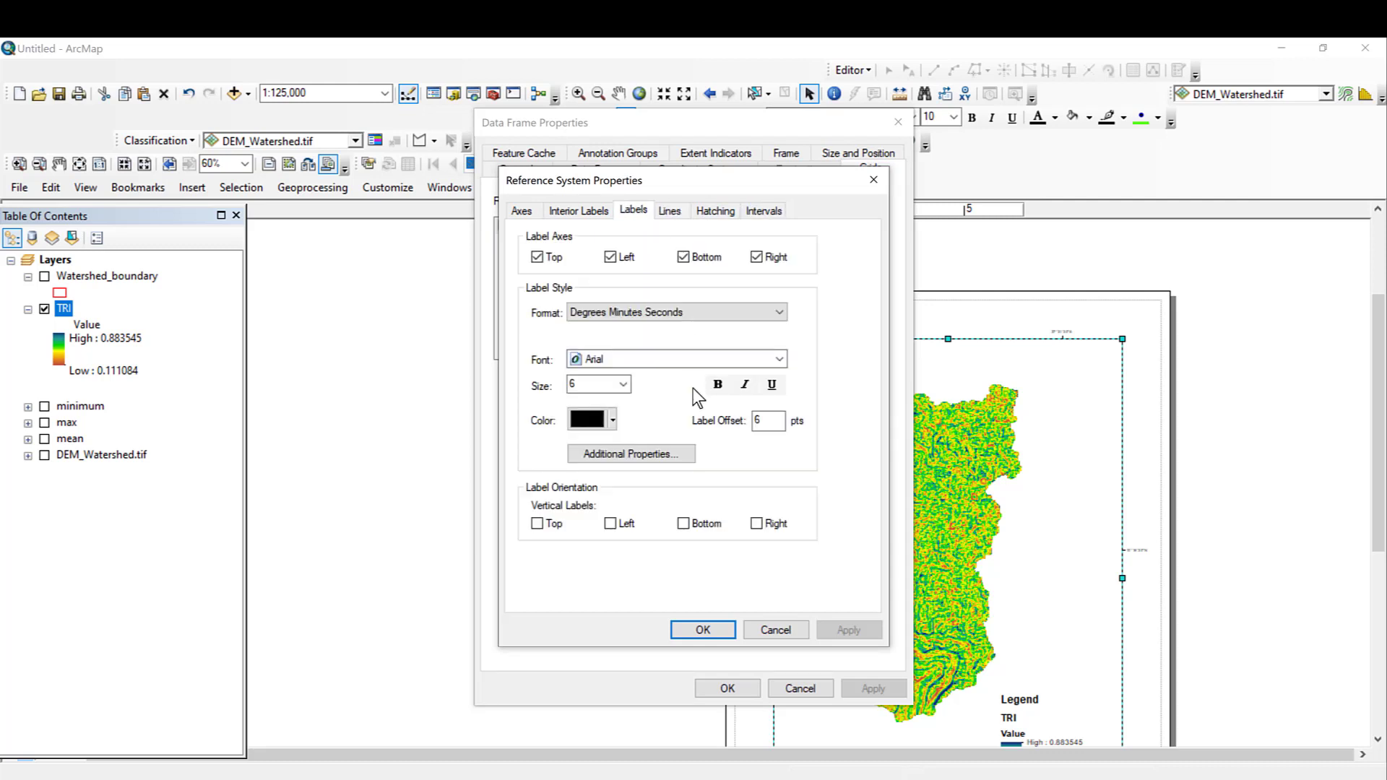
pyautogui.click(611, 524)
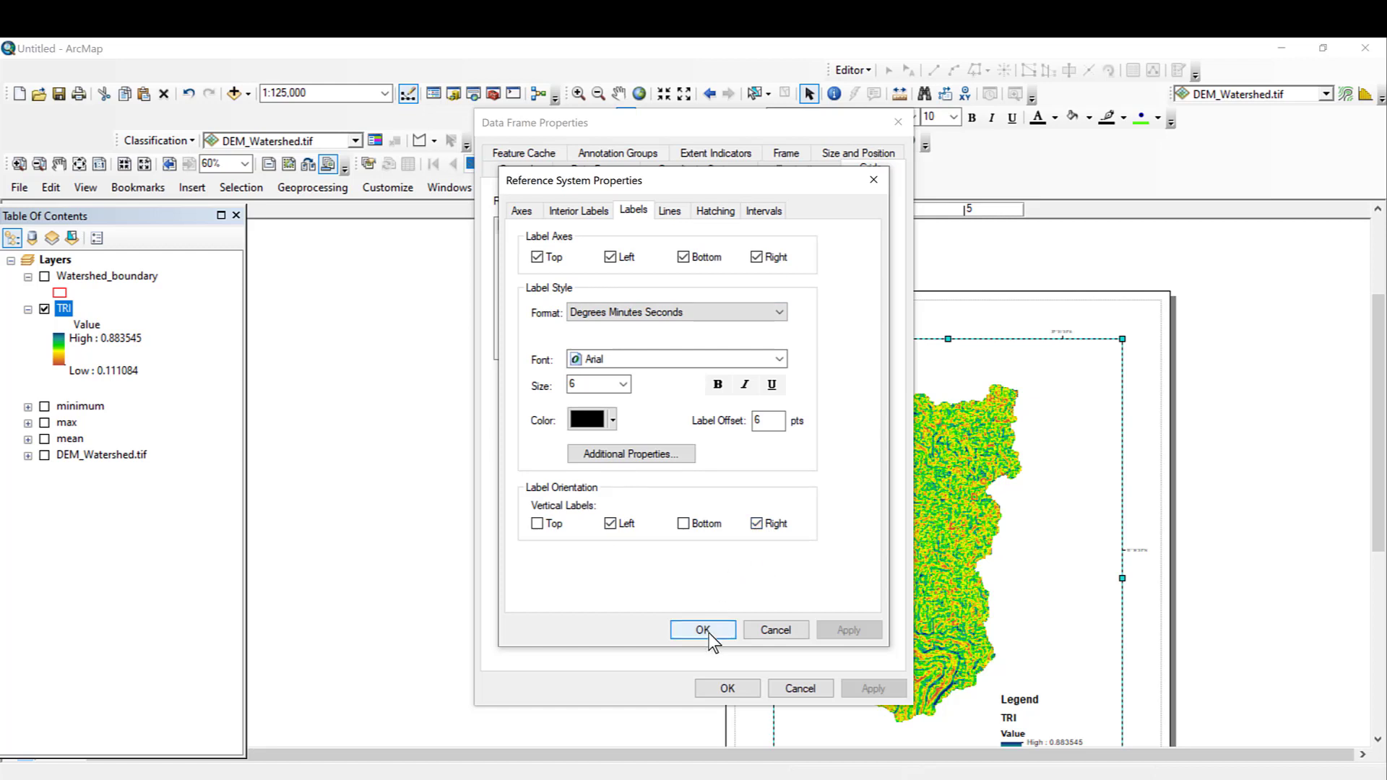
# - Format the graticule labels as bold Times New Roman, size 12, and apply the data frame properties
pyautogui.click(781, 360)
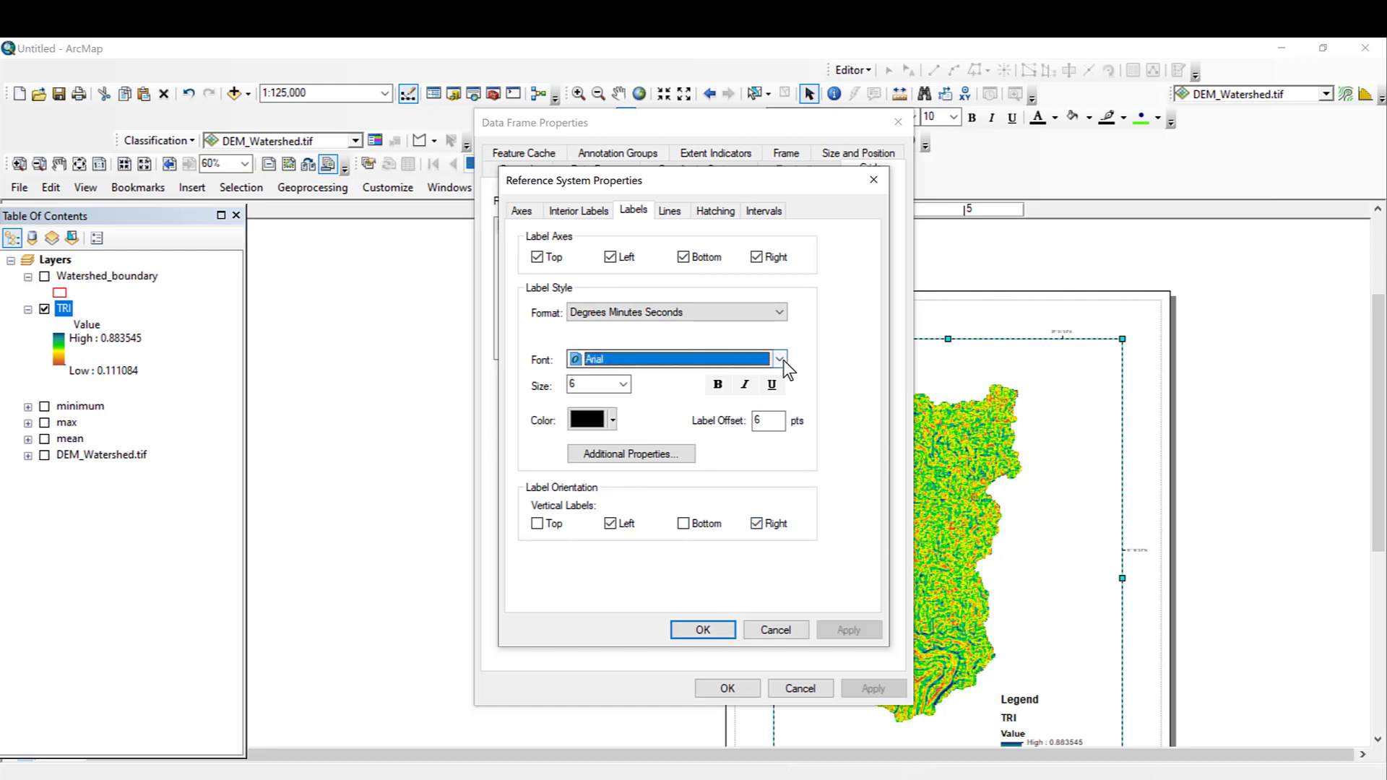
pyautogui.click(780, 359)
pyautogui.press('t')
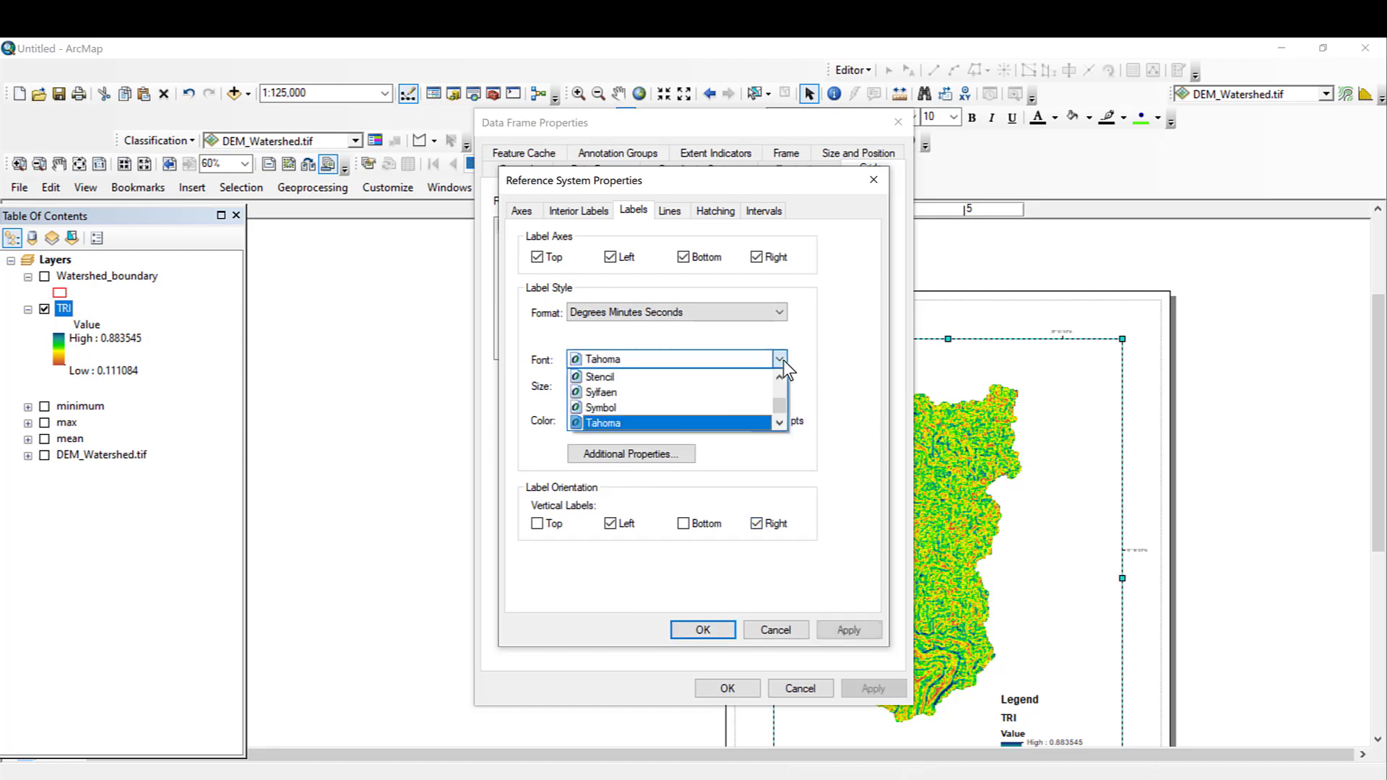
pyautogui.press('Down')
pyautogui.press('Down')
pyautogui.click(709, 422)
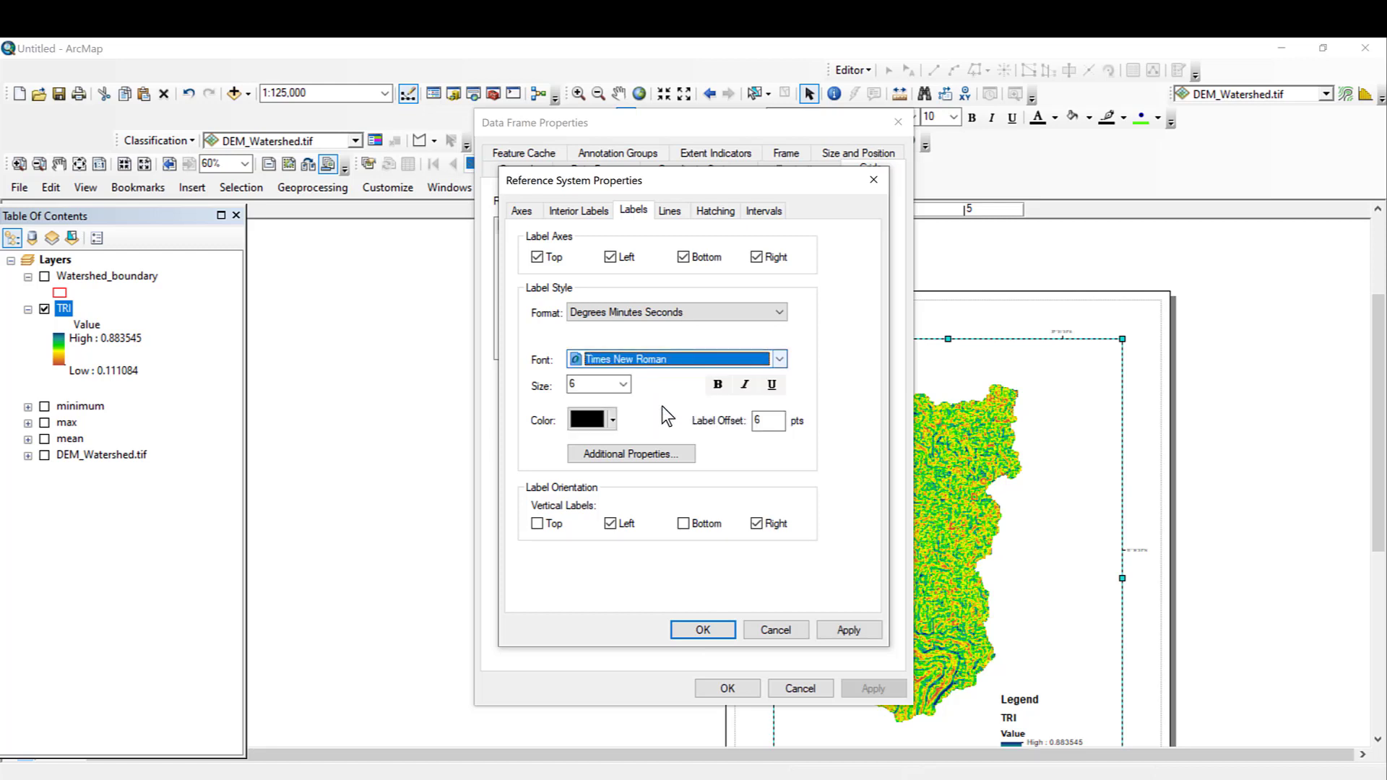
pyautogui.click(626, 385)
pyautogui.click(601, 468)
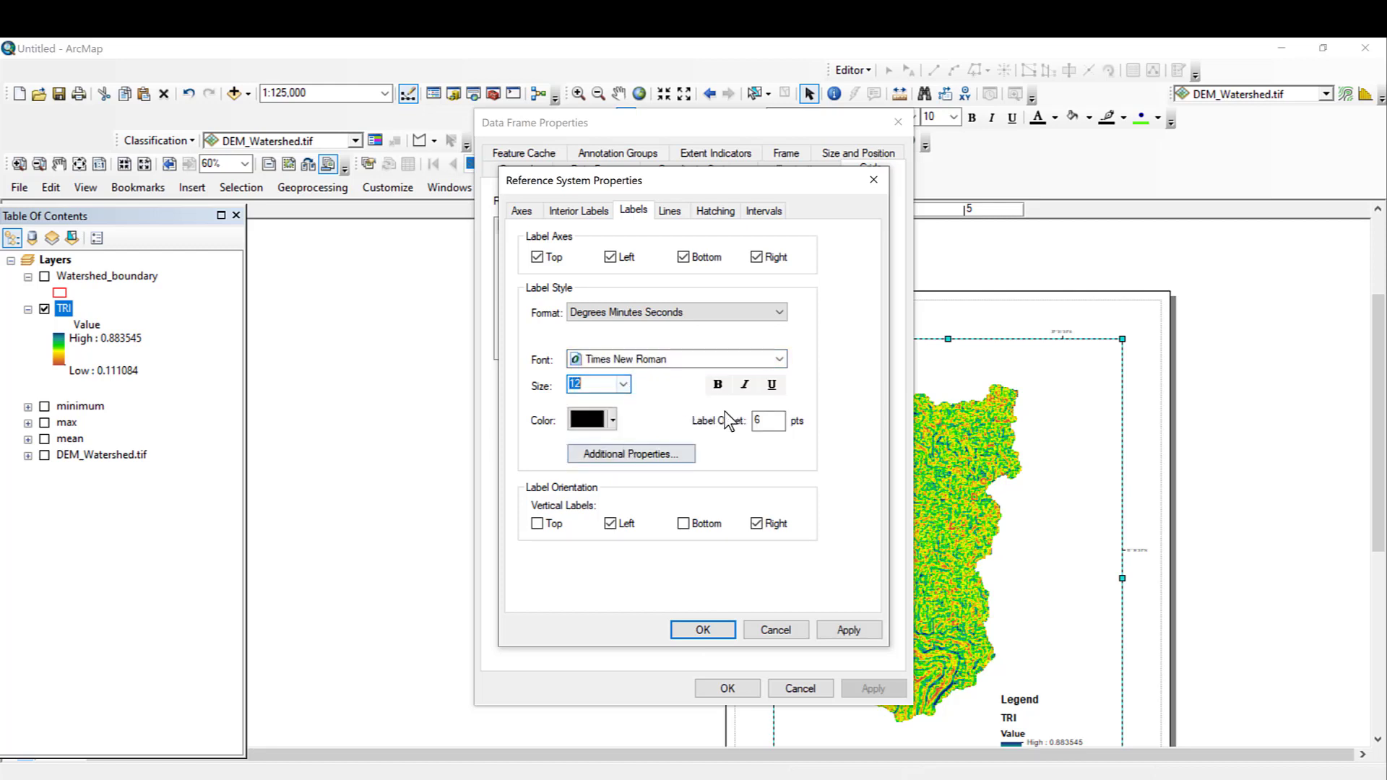
pyautogui.click(717, 384)
pyautogui.click(718, 630)
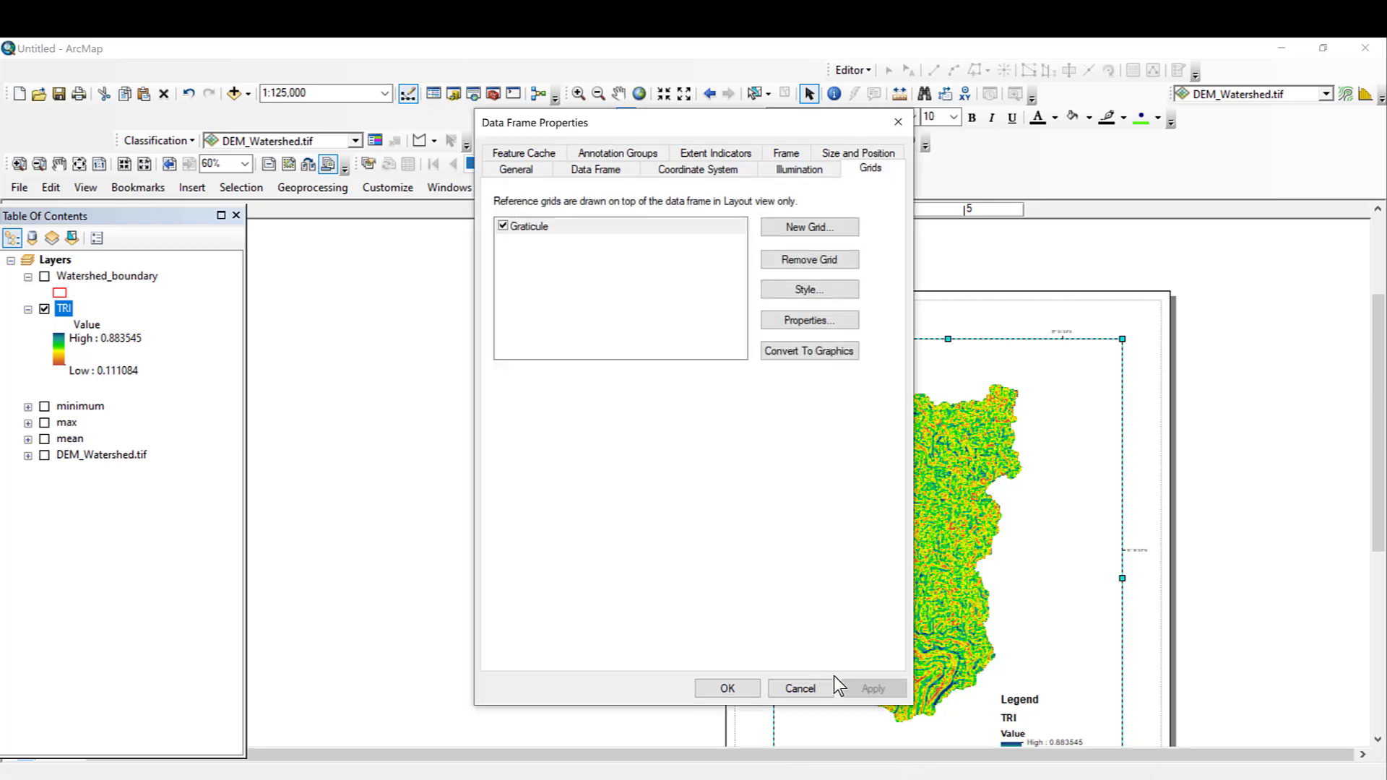
pyautogui.click(872, 688)
pyautogui.click(727, 688)
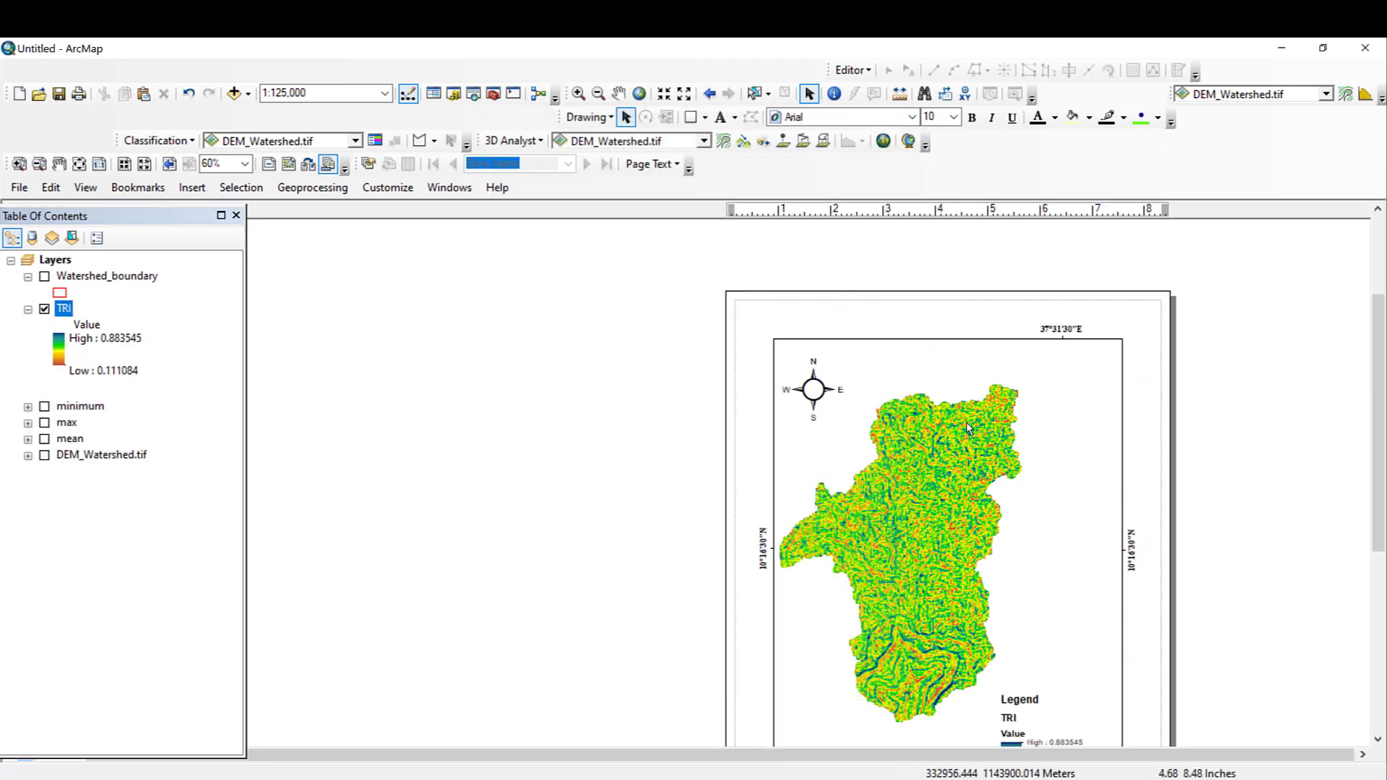
# - Insert a neatline around all layout elements with a magenta border 3.00 wide
pyautogui.click(204, 187)
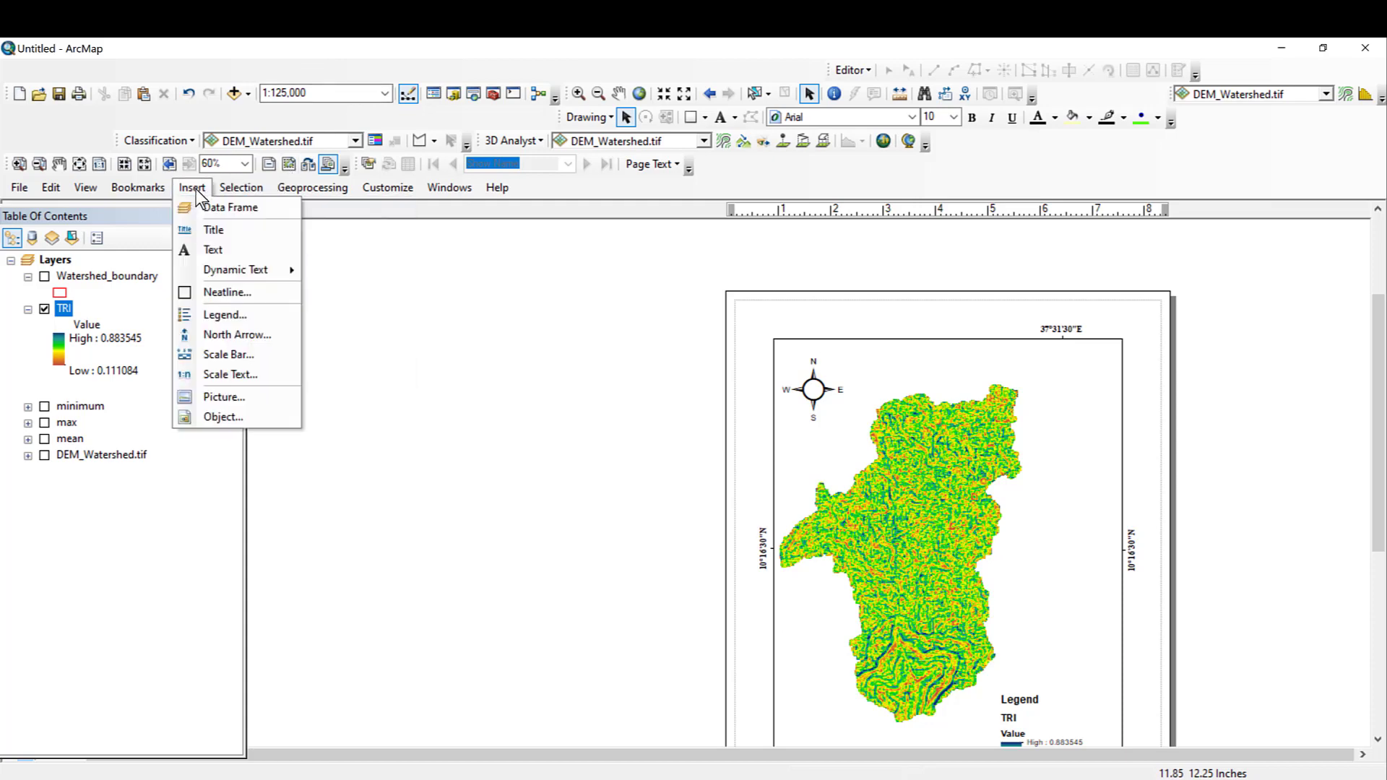
pyautogui.click(227, 291)
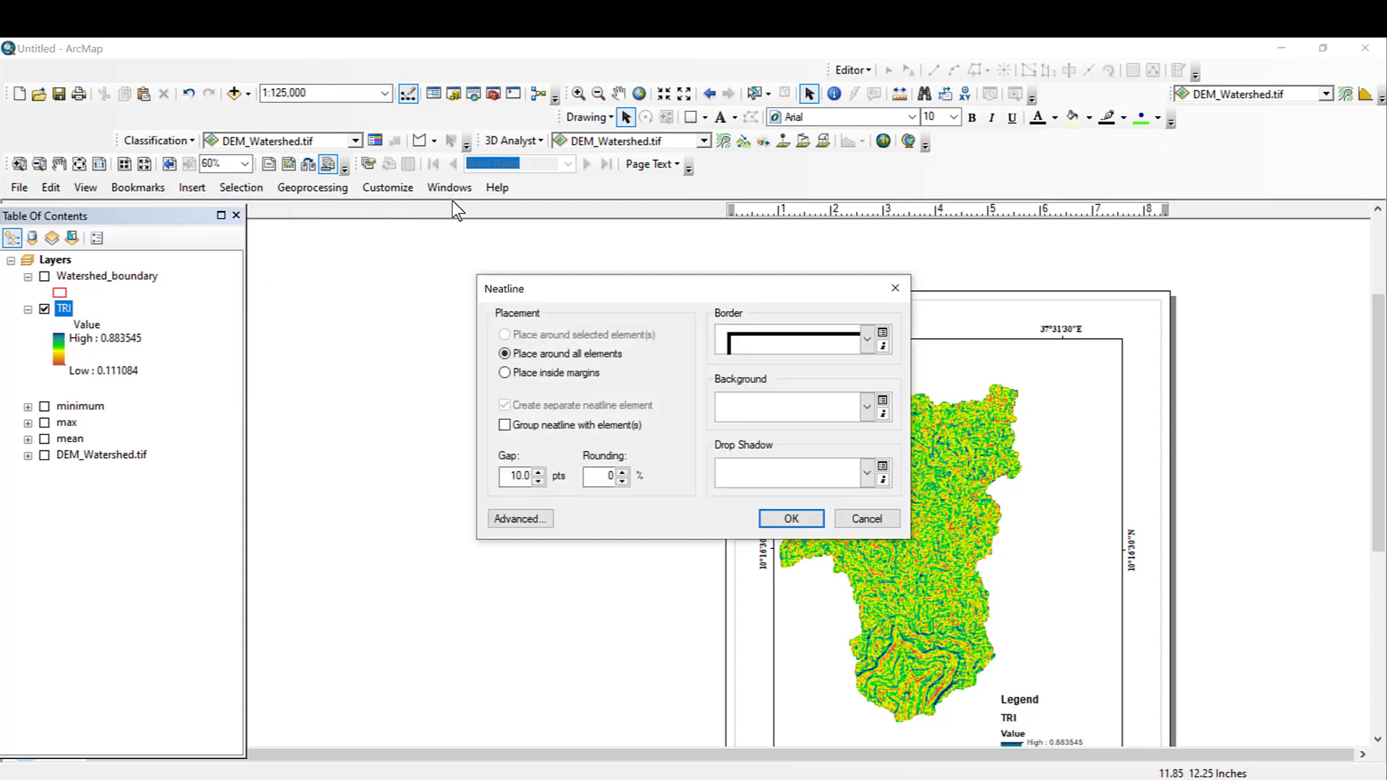
pyautogui.click(882, 336)
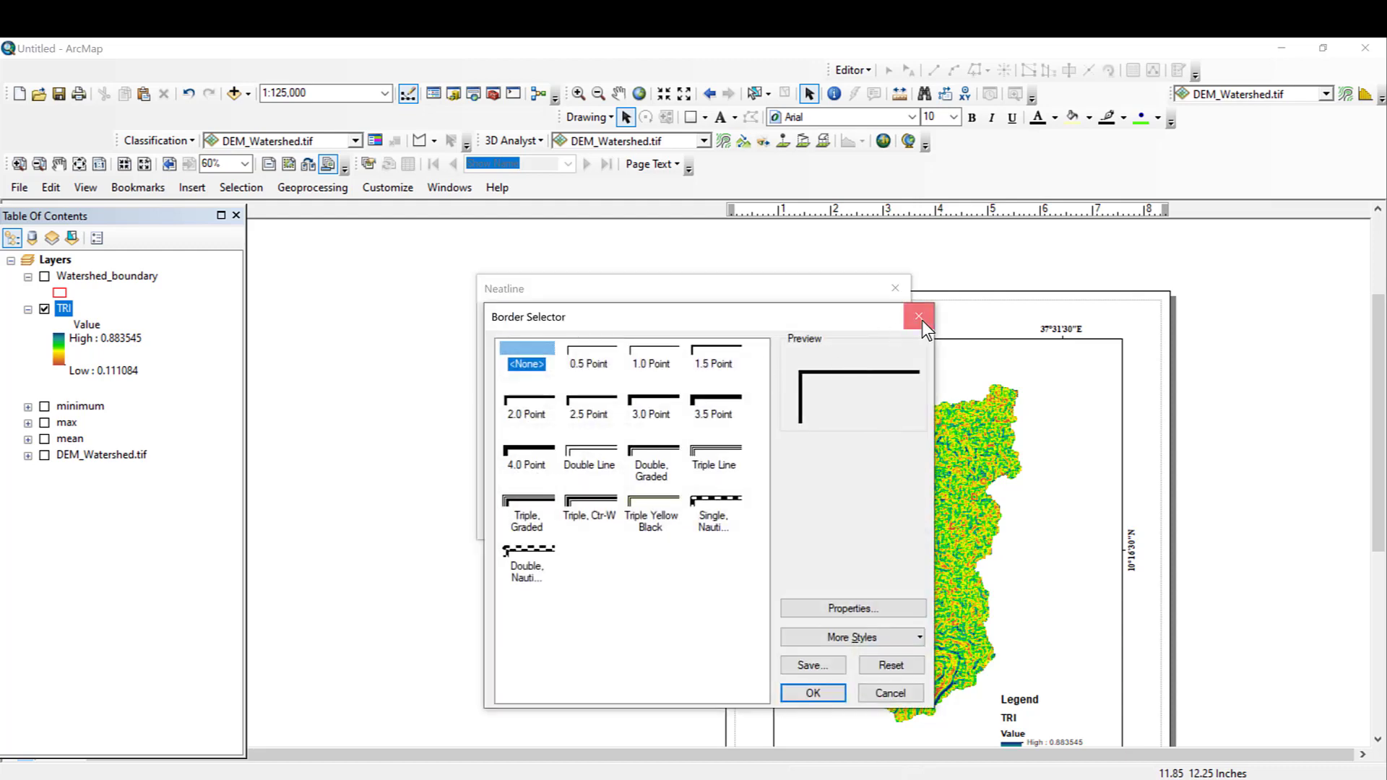
pyautogui.click(920, 319)
pyautogui.click(889, 349)
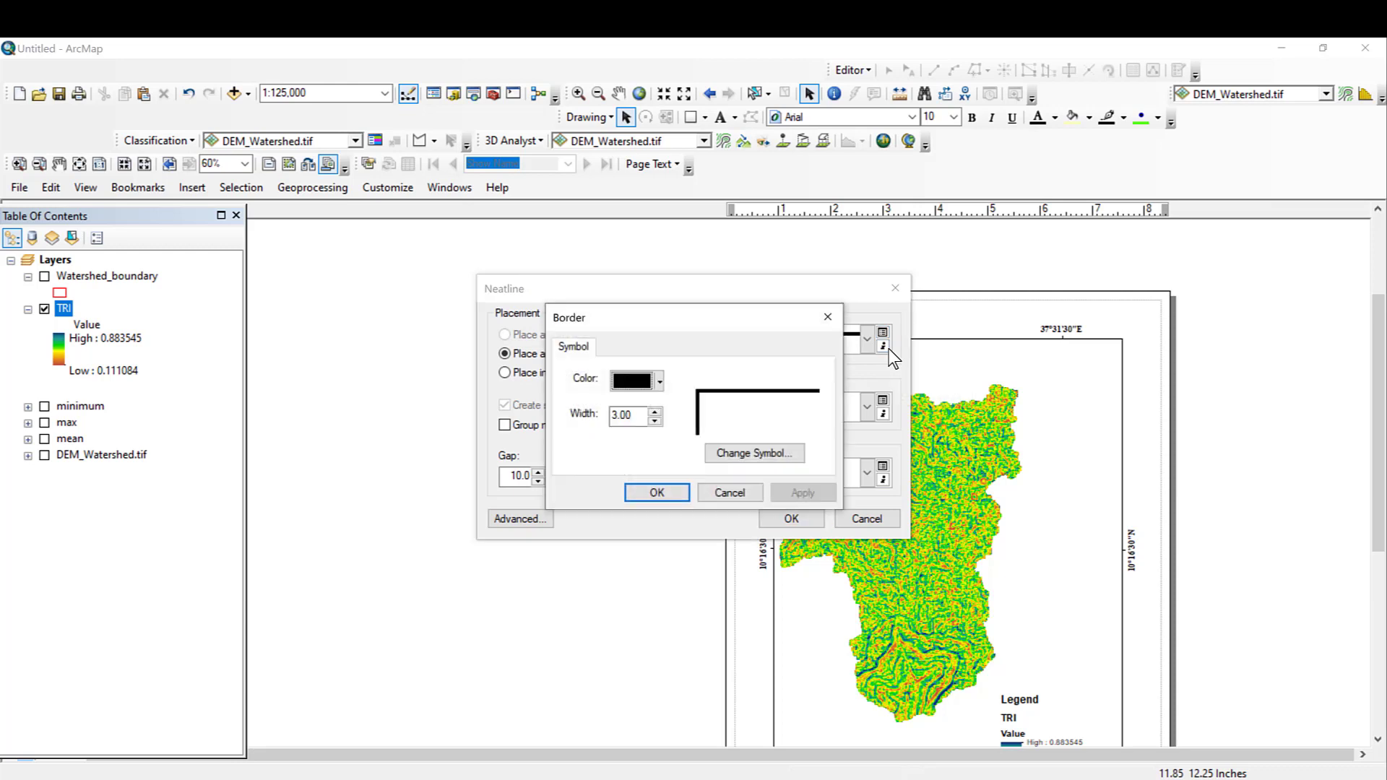
pyautogui.click(636, 382)
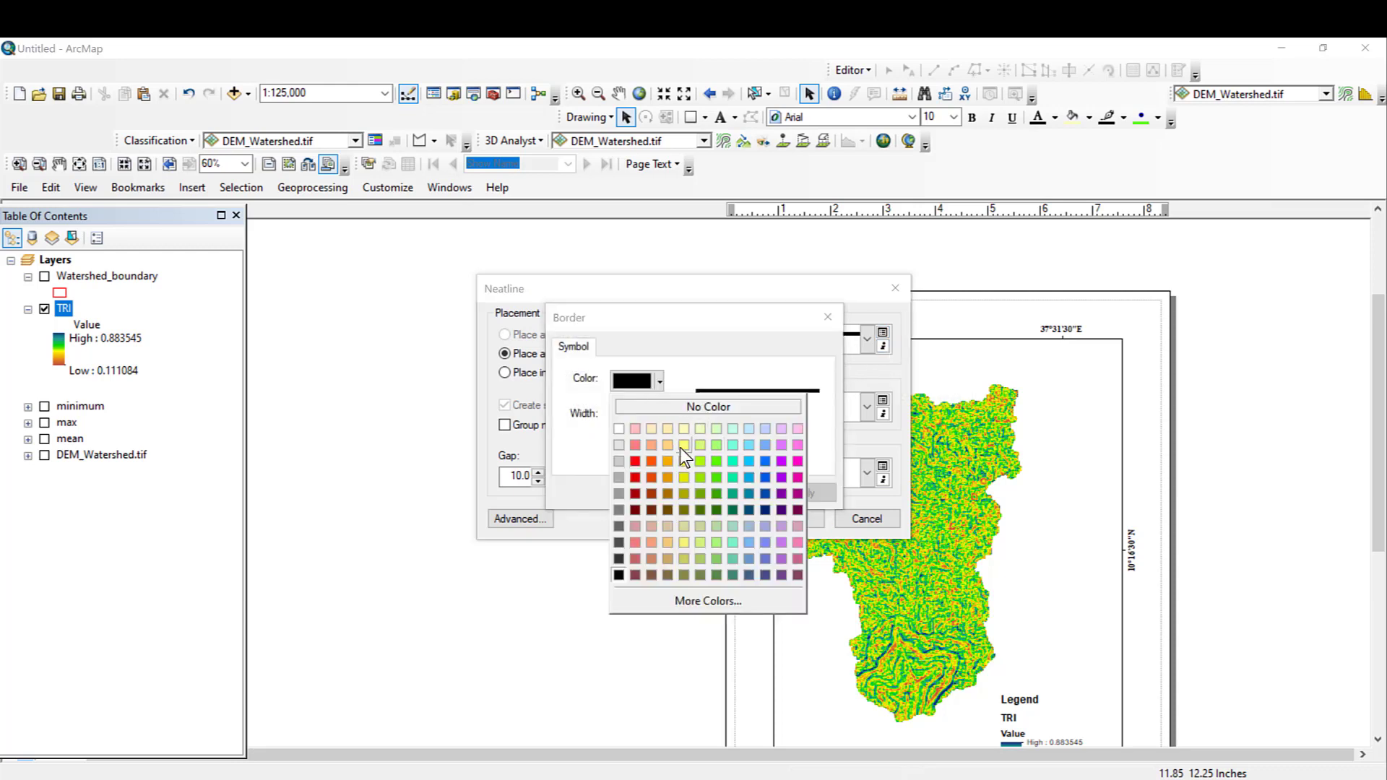
pyautogui.click(799, 463)
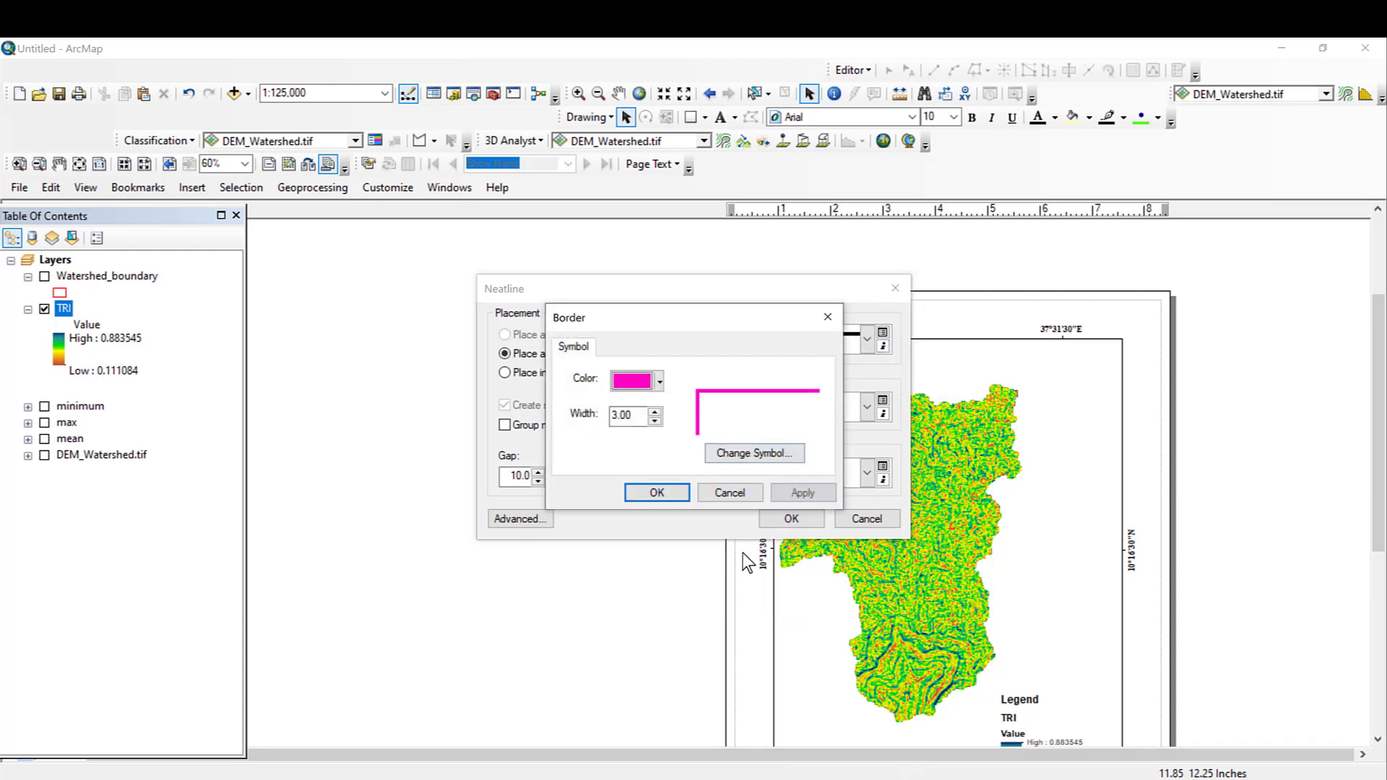
pyautogui.click(657, 489)
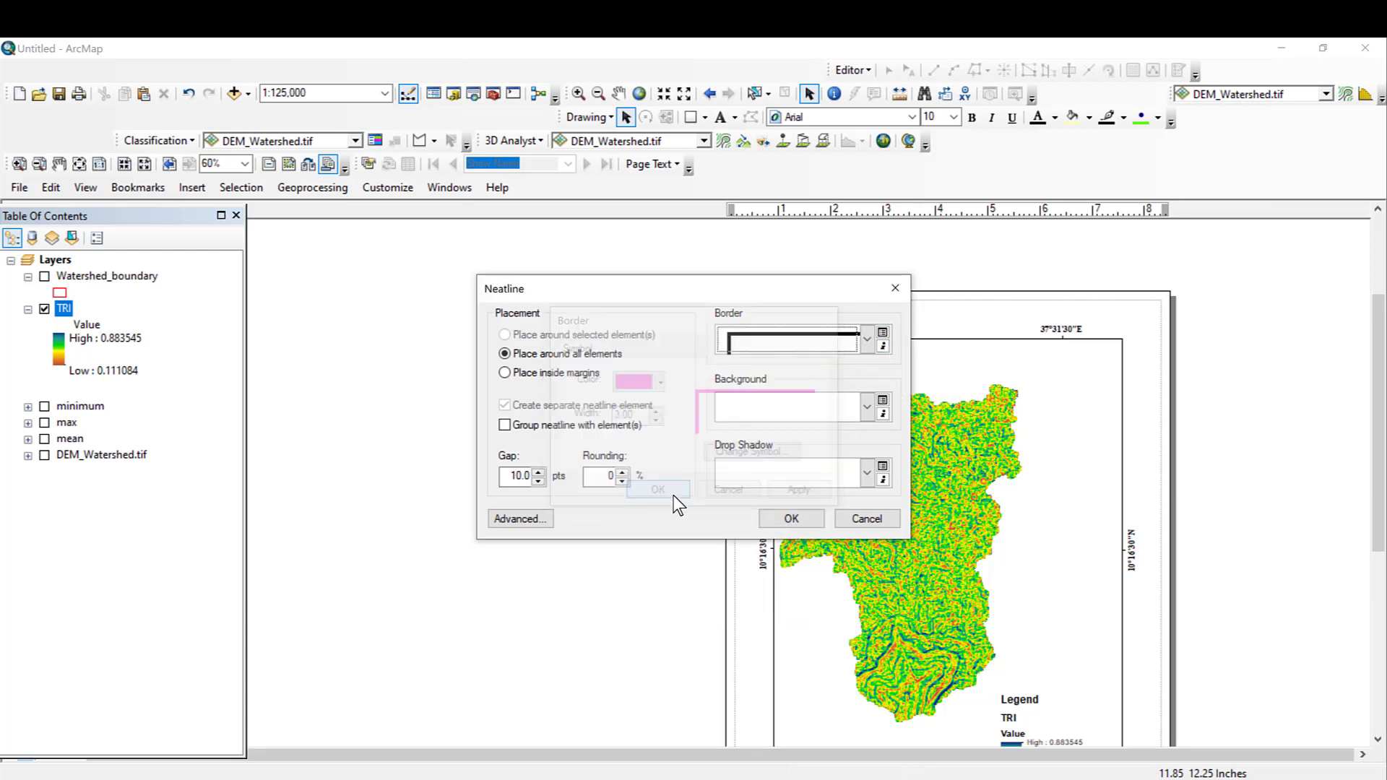
pyautogui.click(802, 520)
pyautogui.click(1202, 551)
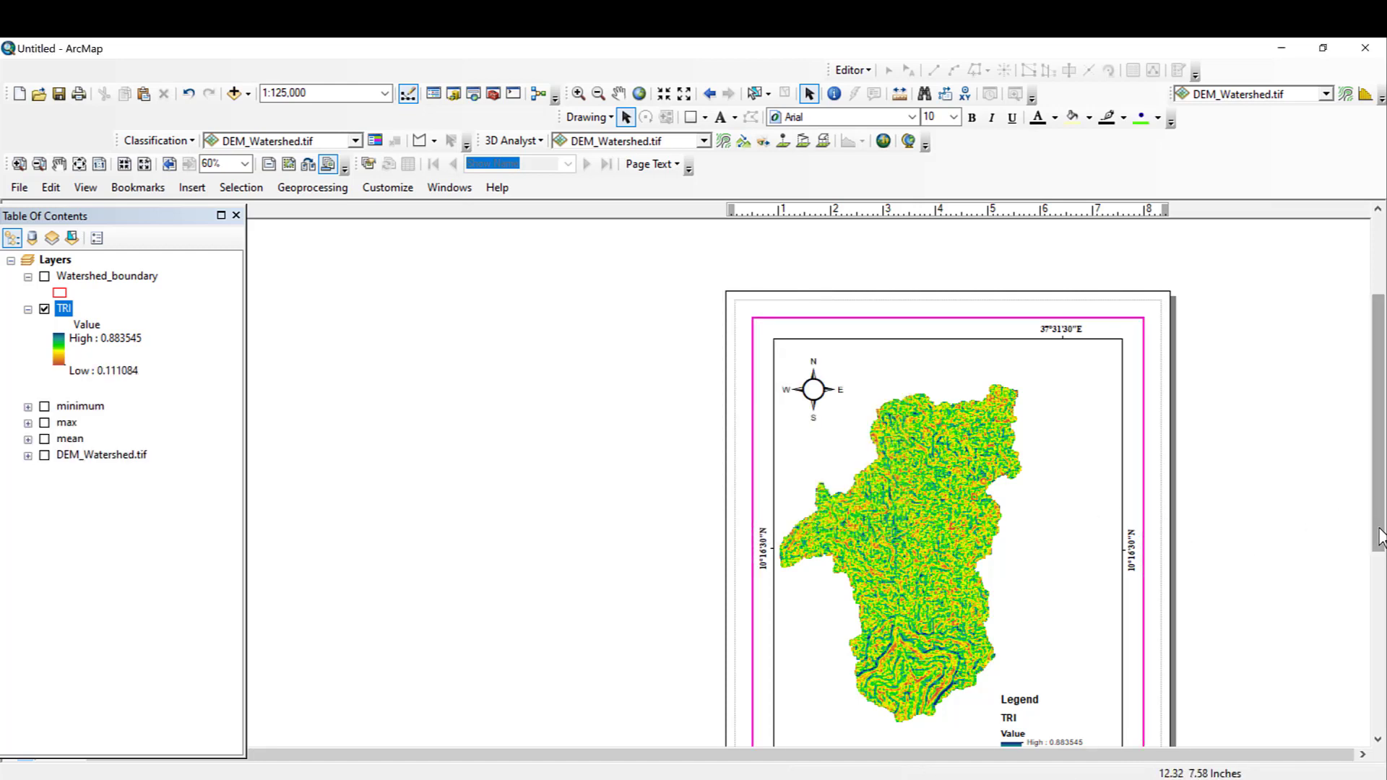
# - Enlarge the legend so it extends to near the data frame's lower-right corner
pyautogui.scroll(-3, 1380, 538)
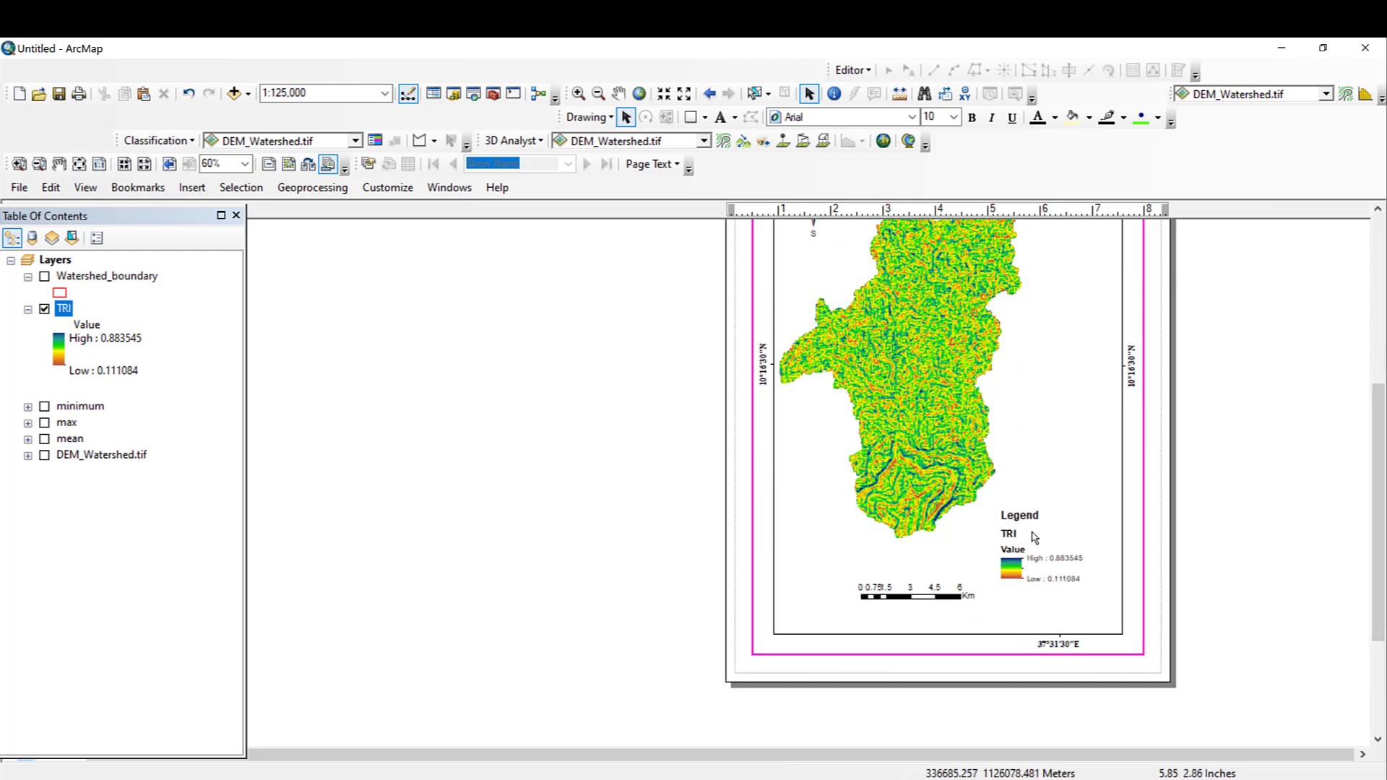
pyautogui.click(1035, 537)
pyautogui.moveTo(1083, 595); pyautogui.dragTo(1121, 630)
# - Change the TRI legend item's style to Horizontal Single Symbol Label Only and apply it
pyautogui.rightClick(1037, 573)
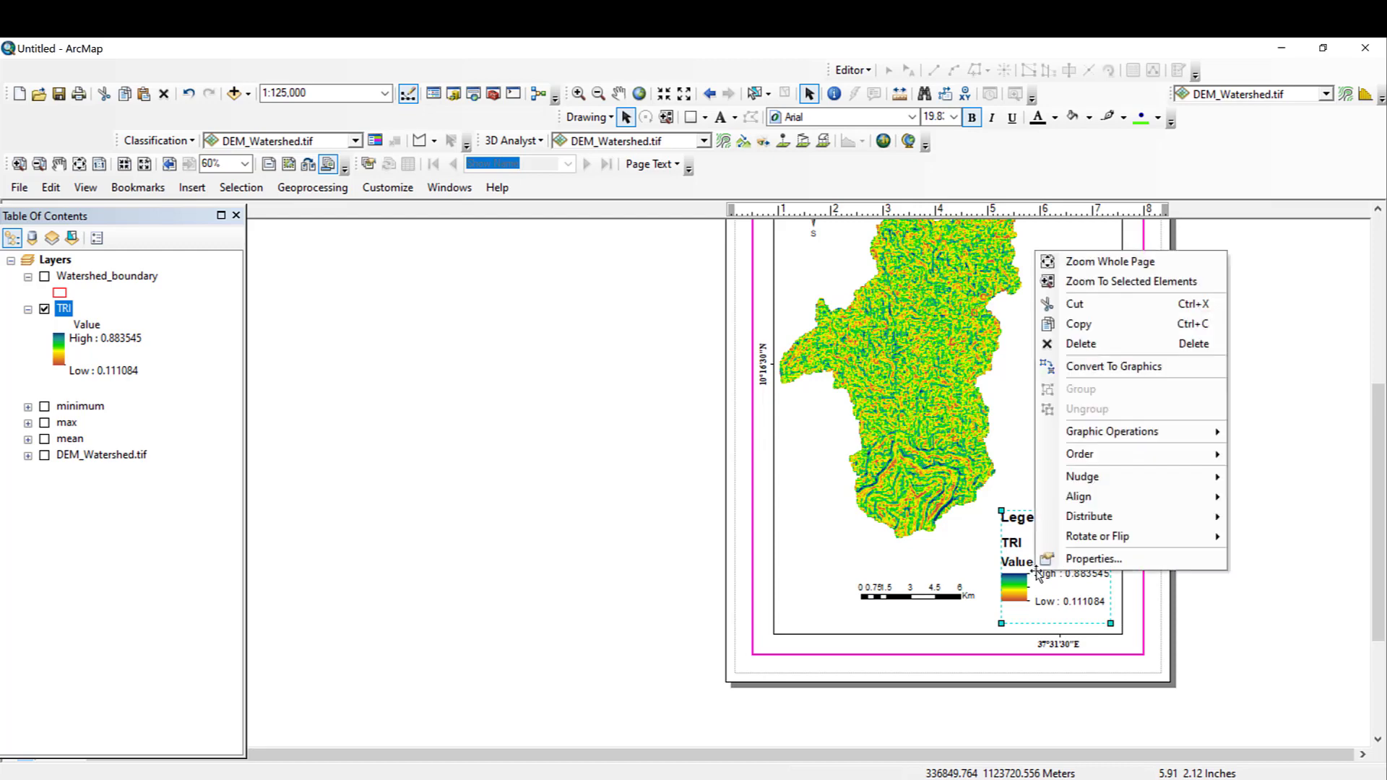
pyautogui.click(1055, 559)
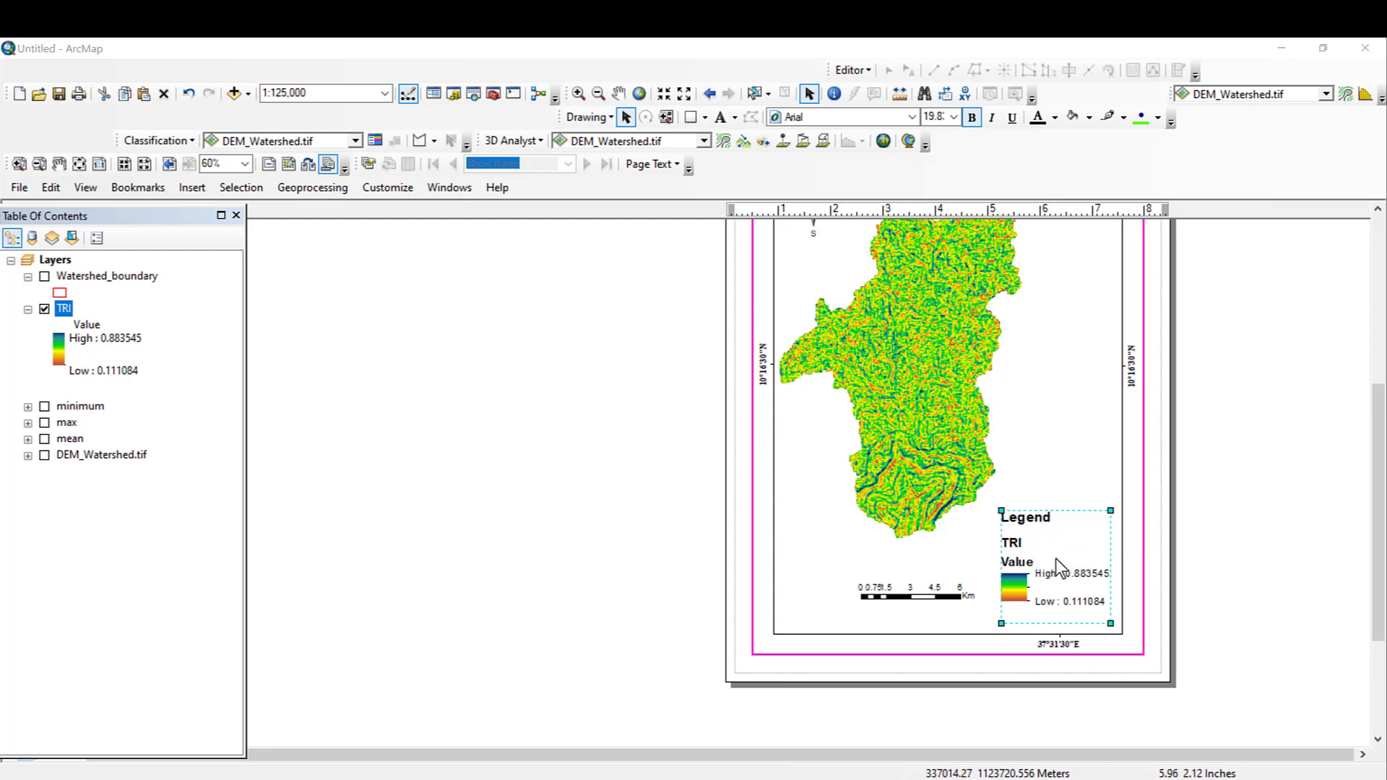
pyautogui.click(442, 212)
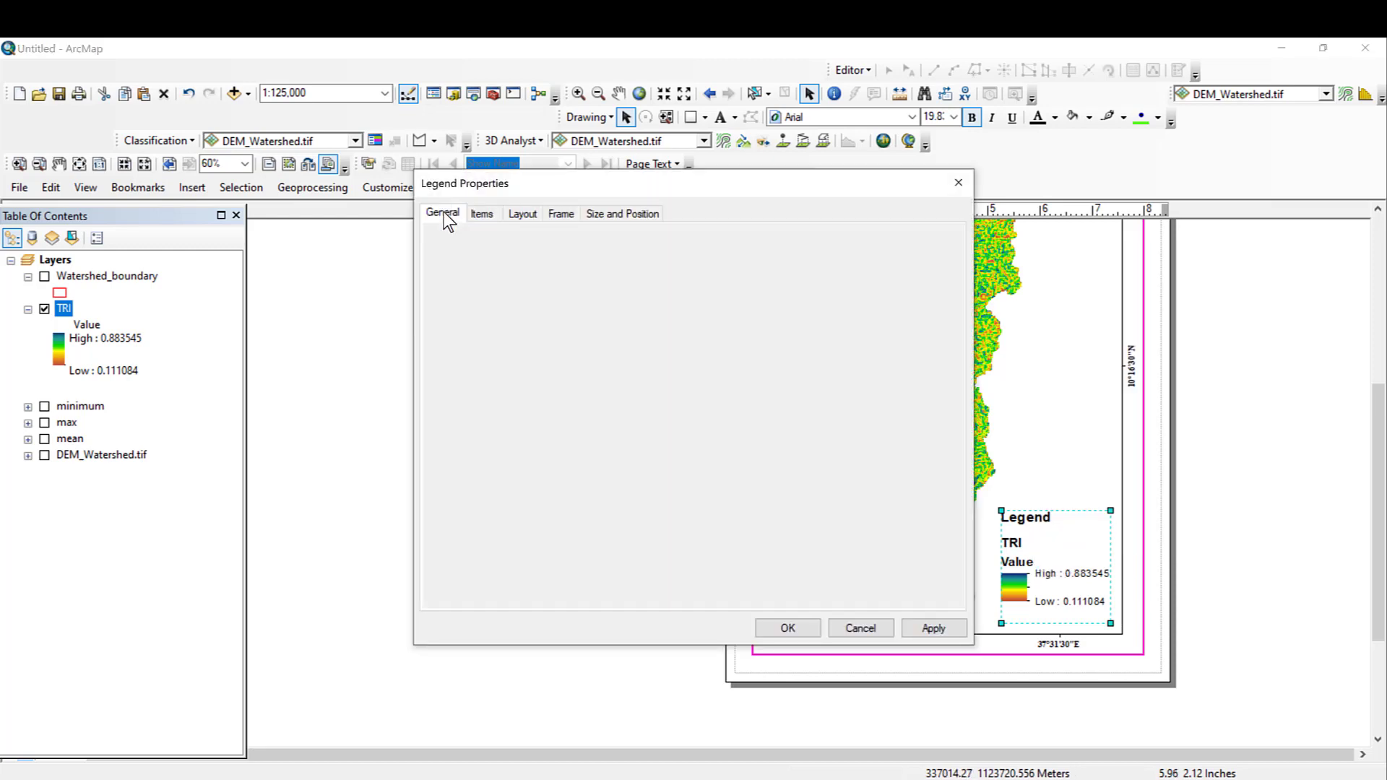
pyautogui.click(486, 215)
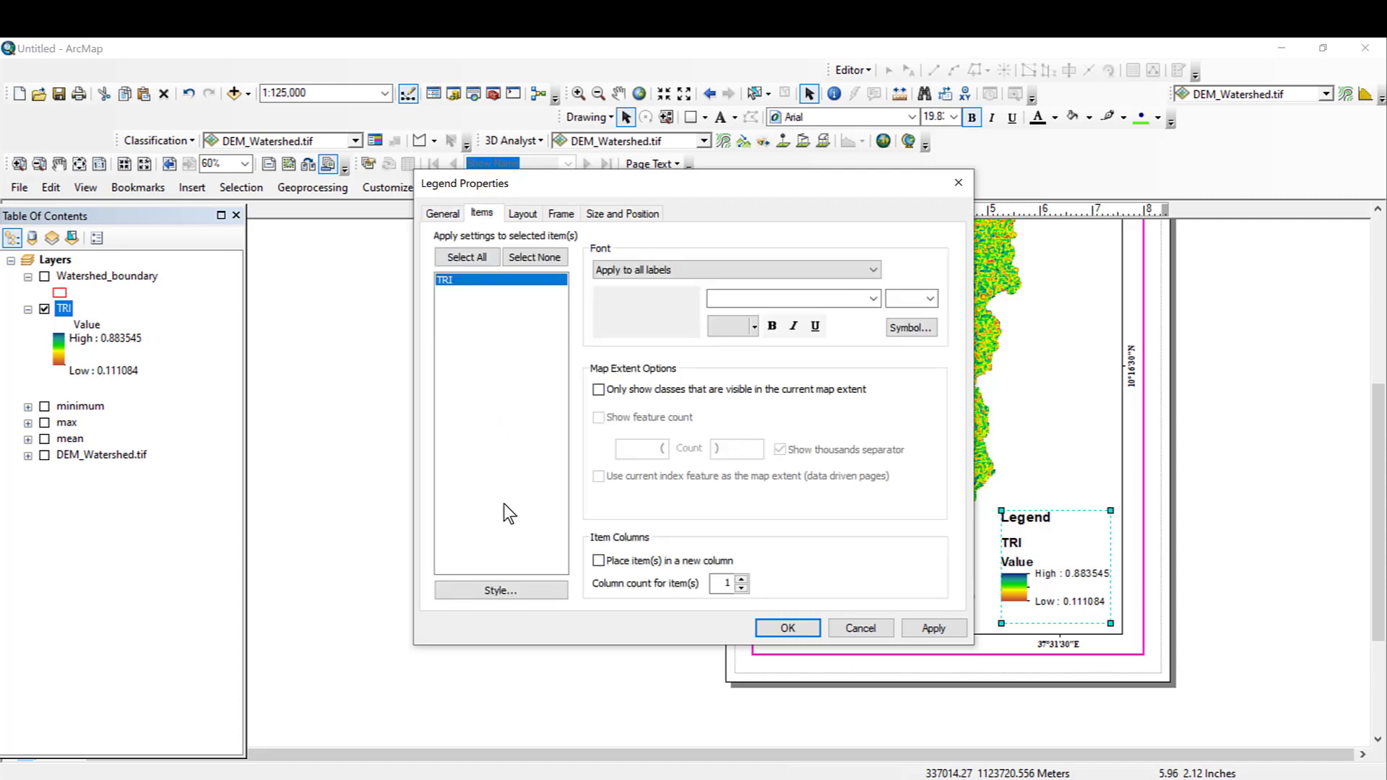
pyautogui.click(519, 591)
pyautogui.click(490, 446)
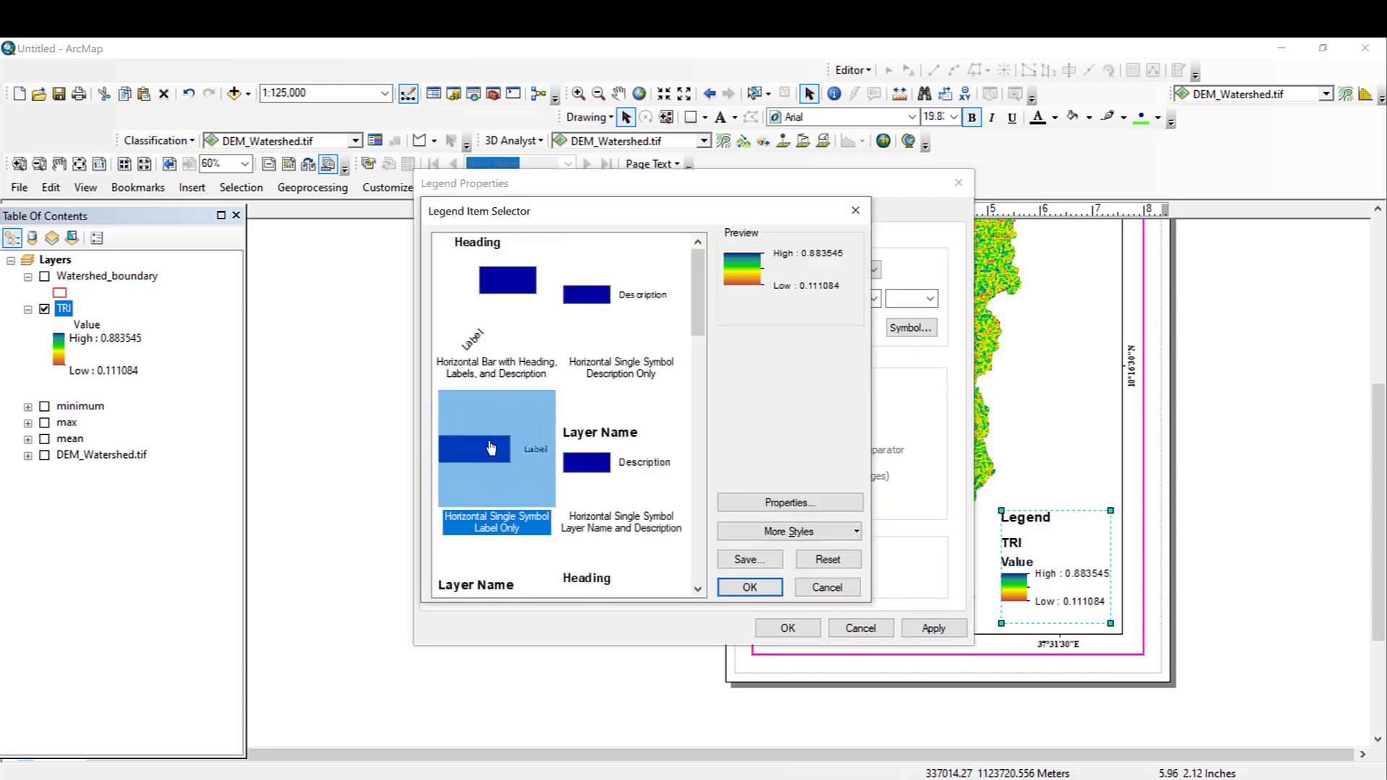
pyautogui.click(748, 591)
pyautogui.click(936, 630)
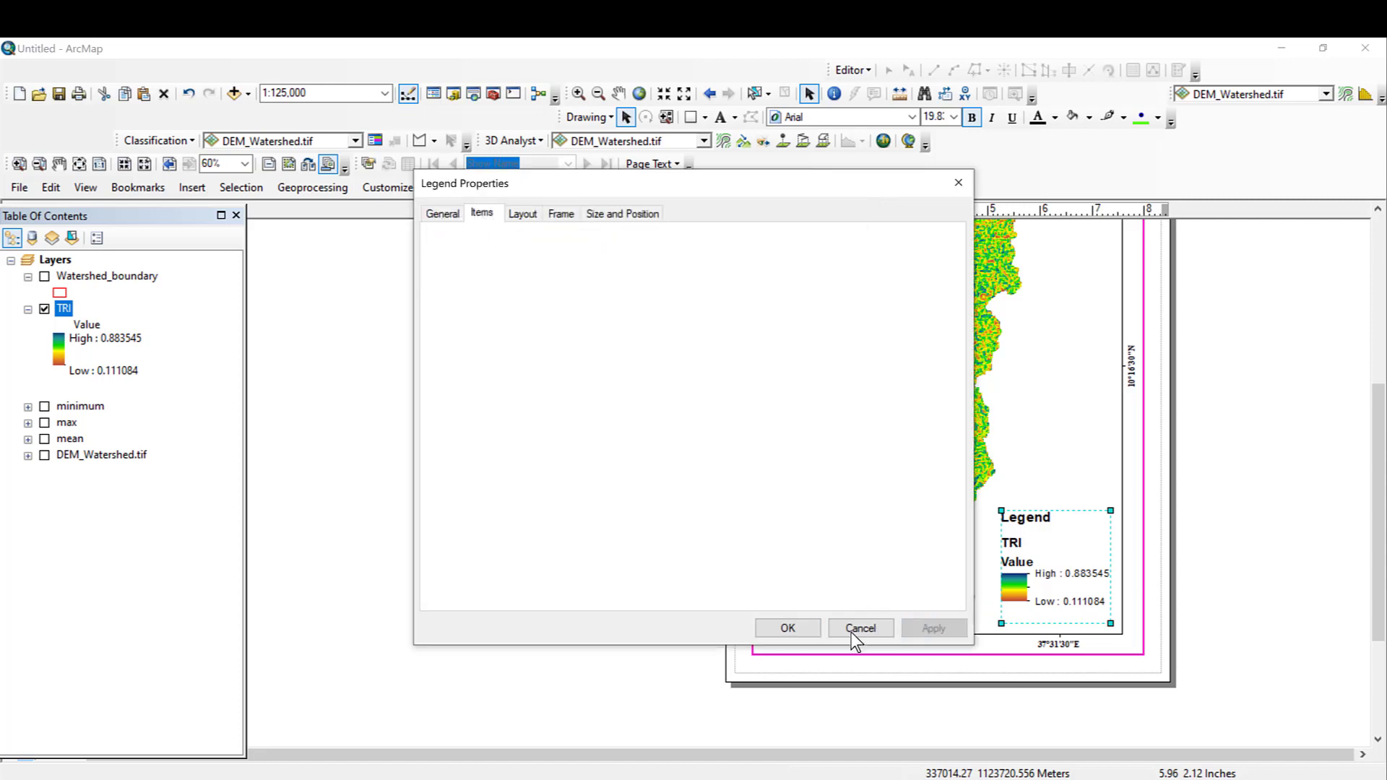
pyautogui.click(788, 628)
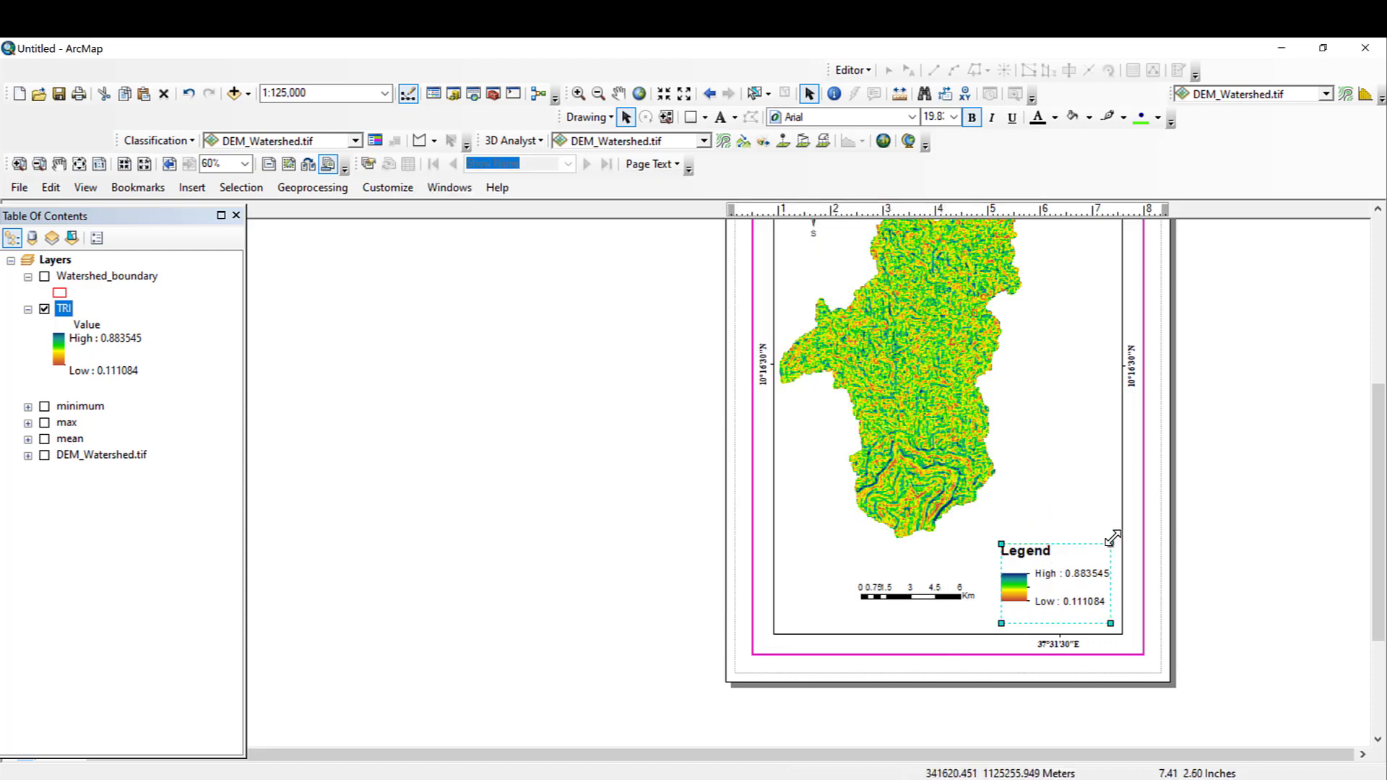
# - Move the legend slightly up and place the scale bar in the lower-left corner of the data frame
pyautogui.moveTo(1044, 573); pyautogui.dragTo(1042, 559)
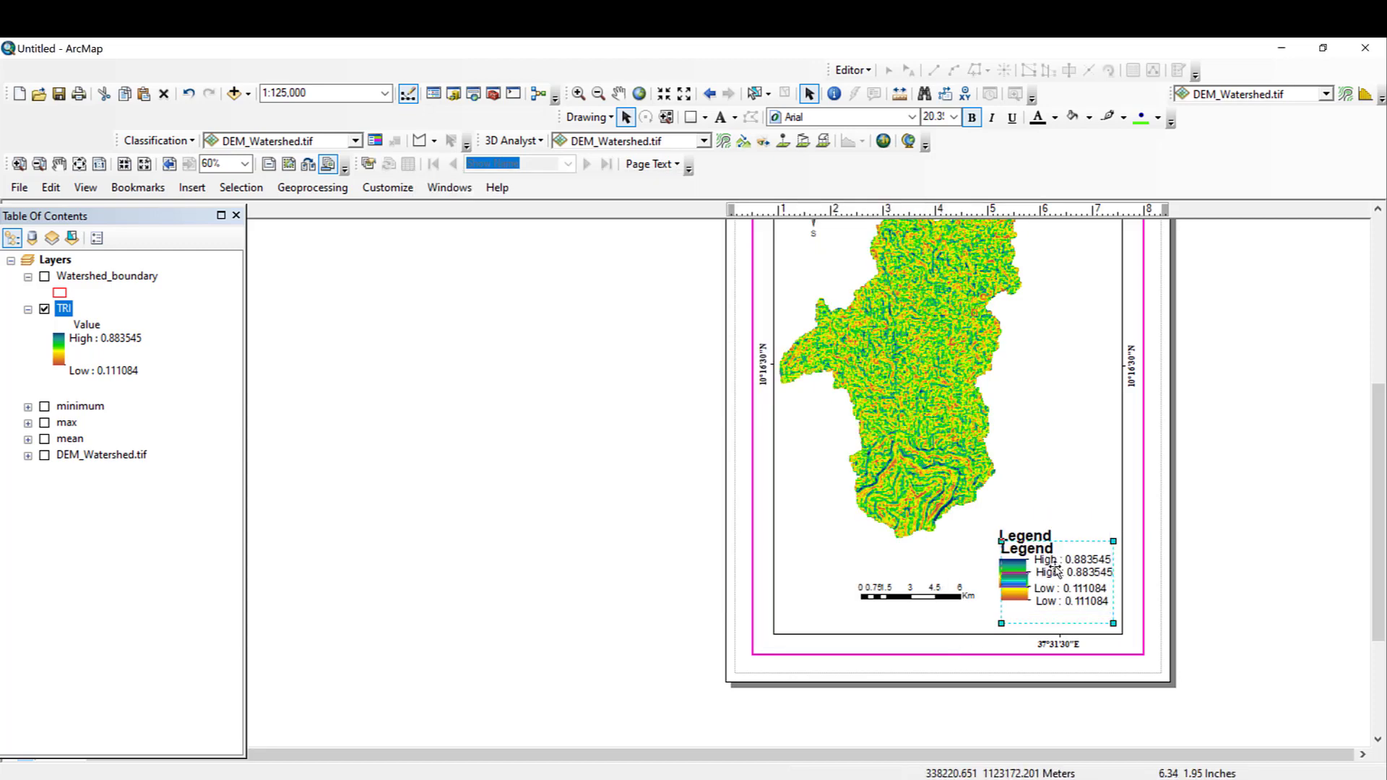
pyautogui.click(925, 599)
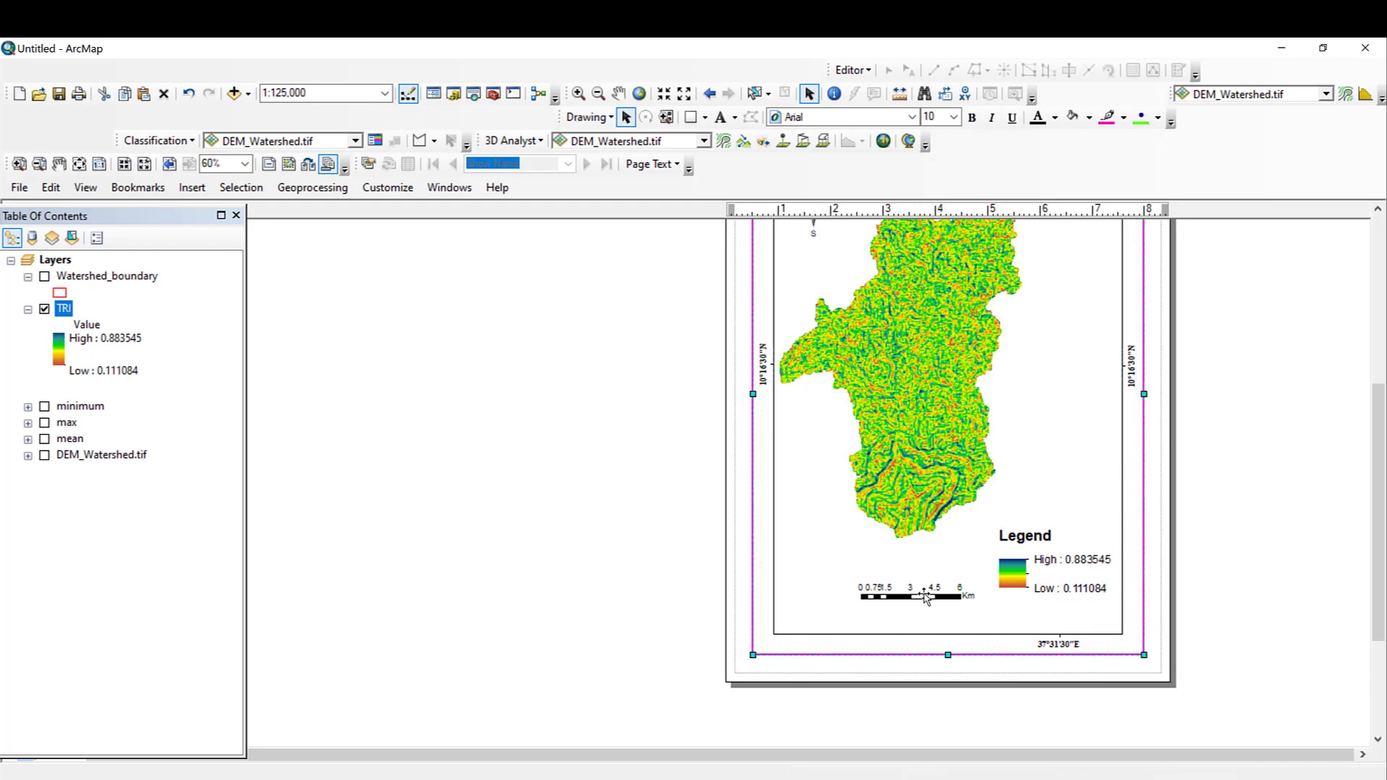
pyautogui.moveTo(925, 596); pyautogui.dragTo(849, 623)
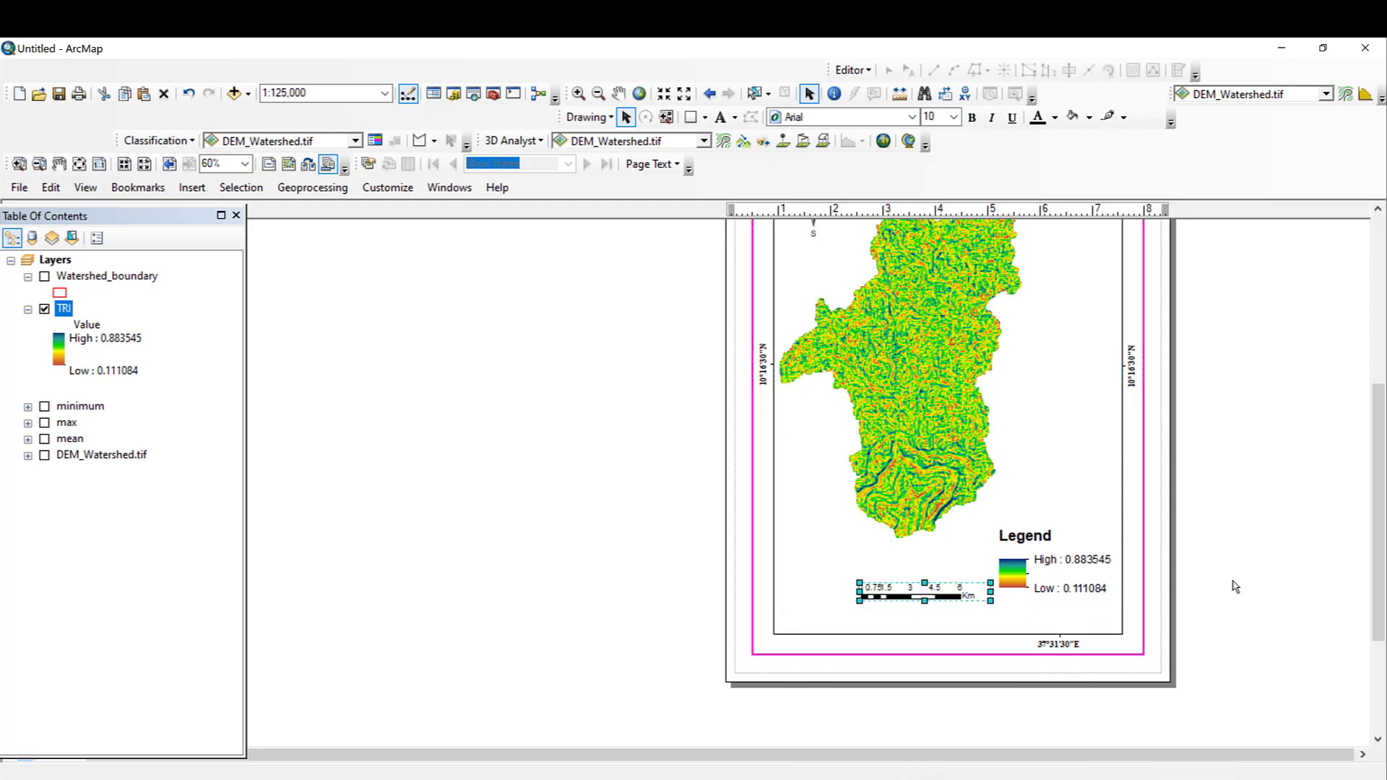
# - Export the map layout to the Desktop as a 600 dpi JPEG named TRI.jpg
pyautogui.moveTo(1379, 551); pyautogui.dragTo(1378, 484)
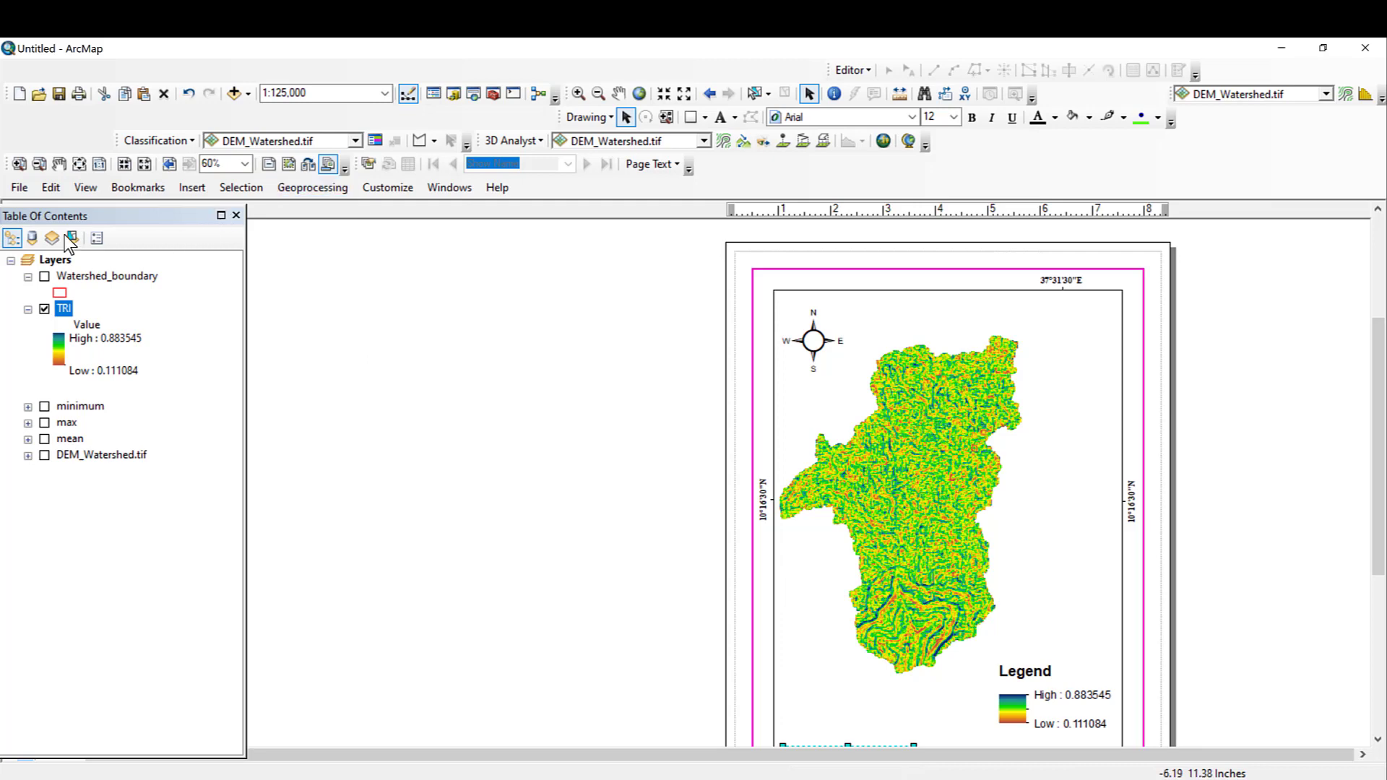
pyautogui.click(20, 187)
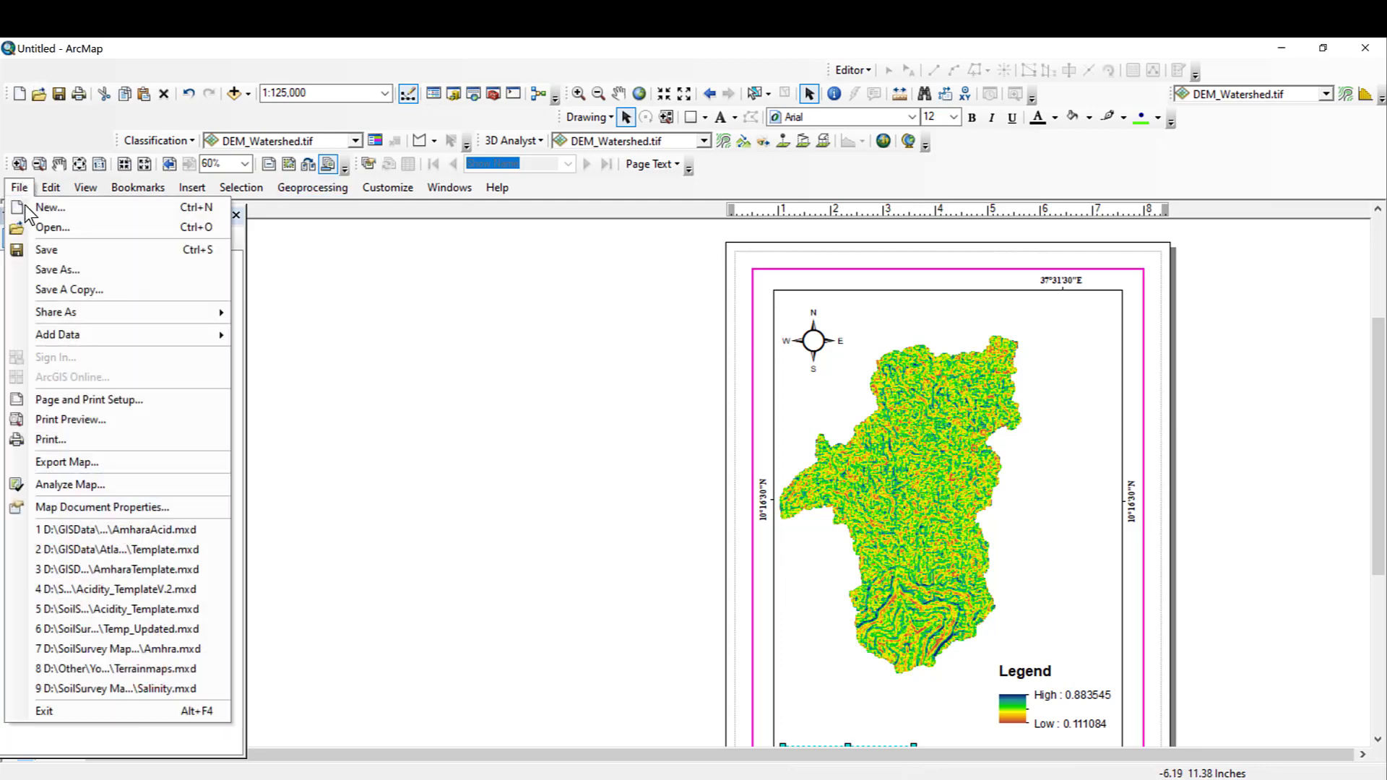
pyautogui.click(140, 465)
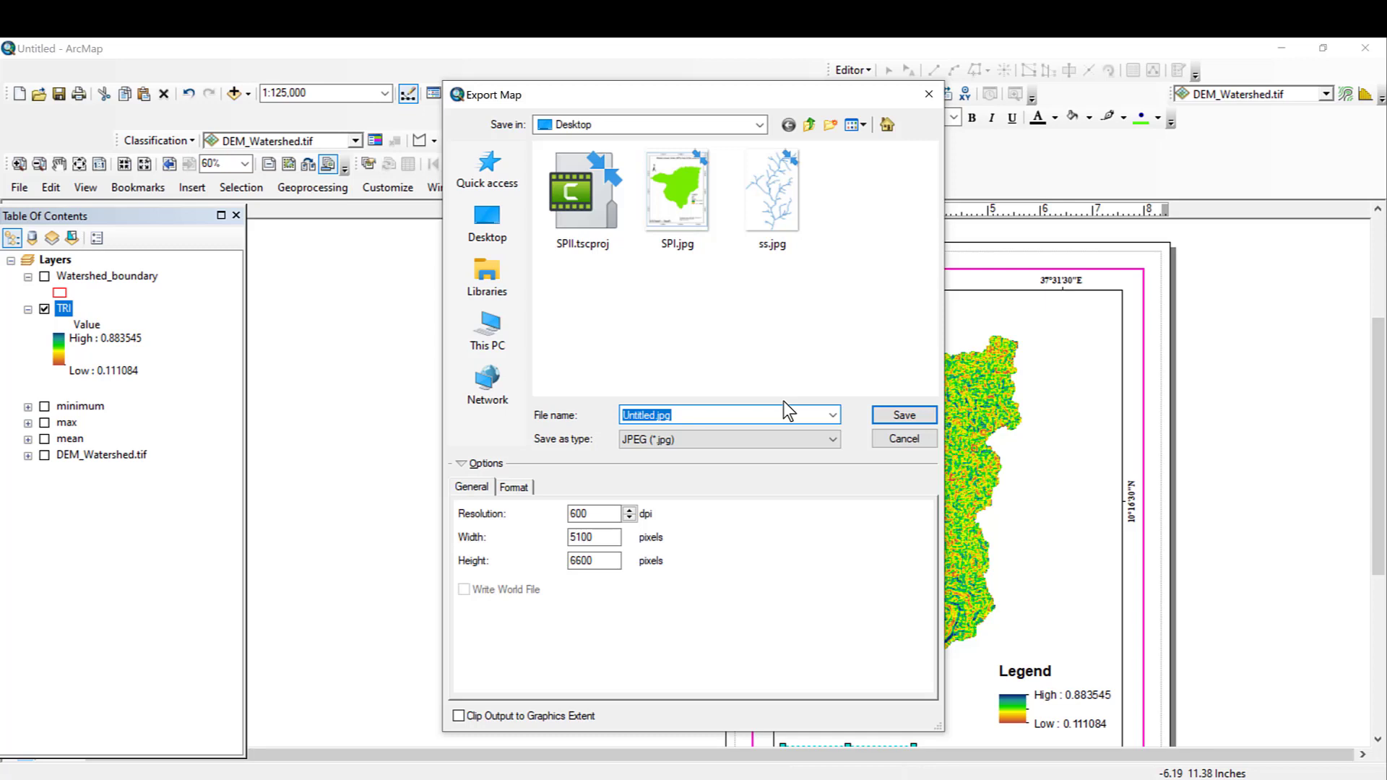
pyautogui.write('TR')
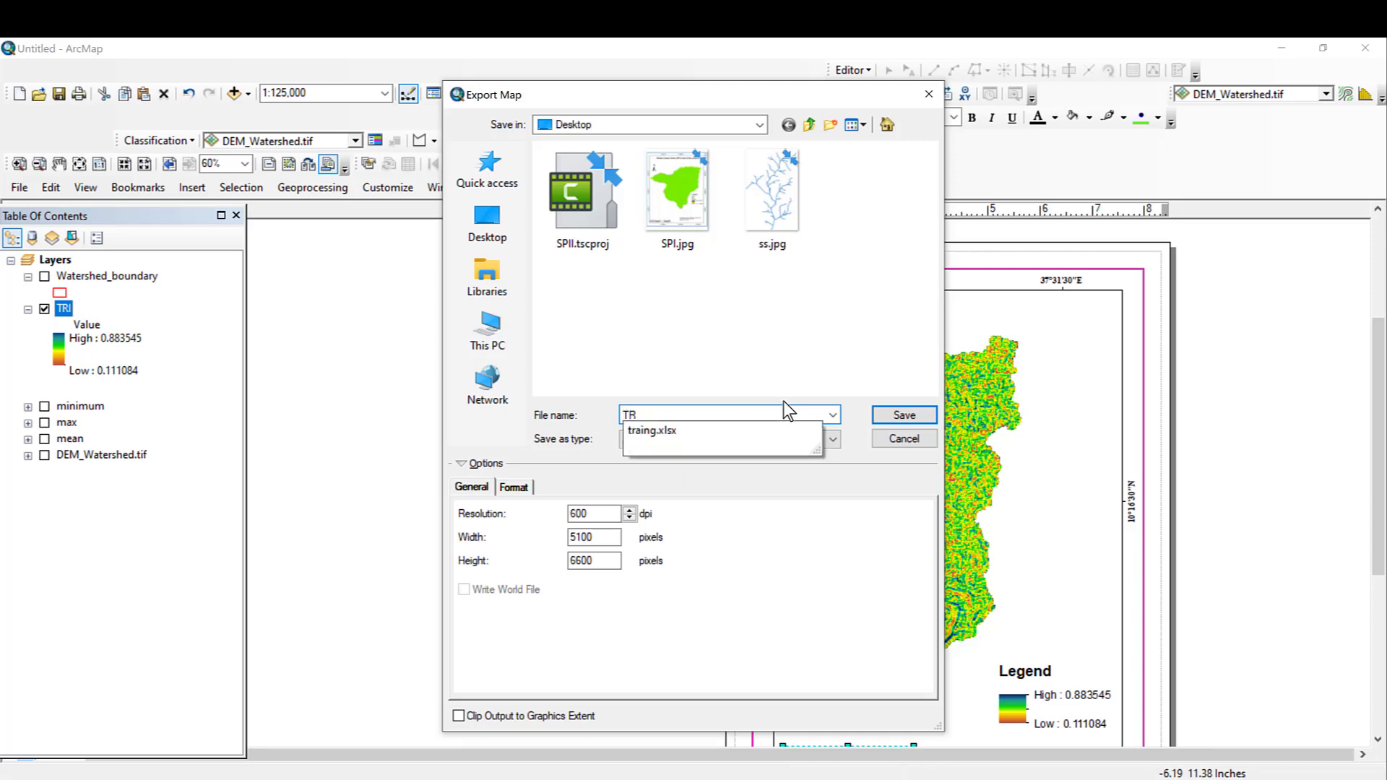
pyautogui.write('I.jpg')
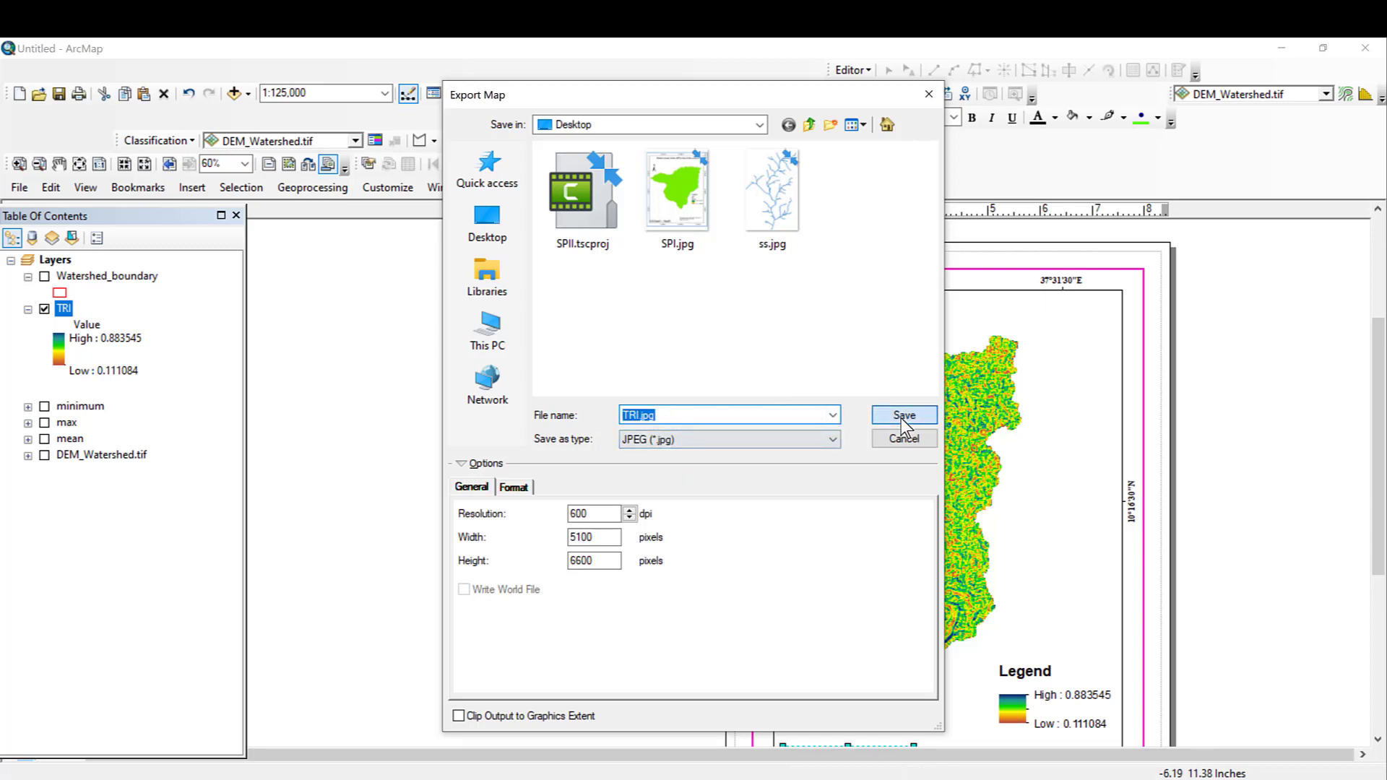
pyautogui.click(900, 418)
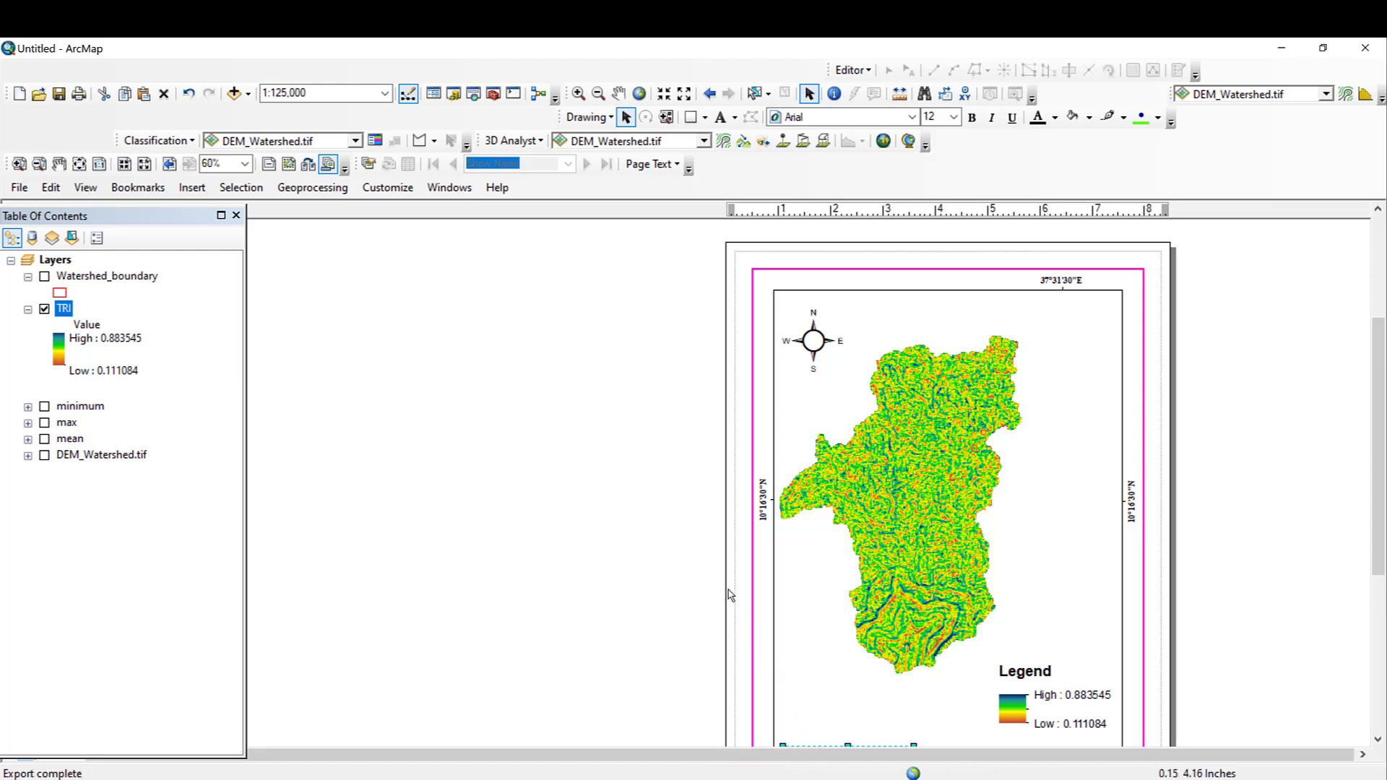
# - Examine the exported TRI.jpg from the desktop in the image viewer and return to ArcMap
pyautogui.click(1286, 46)
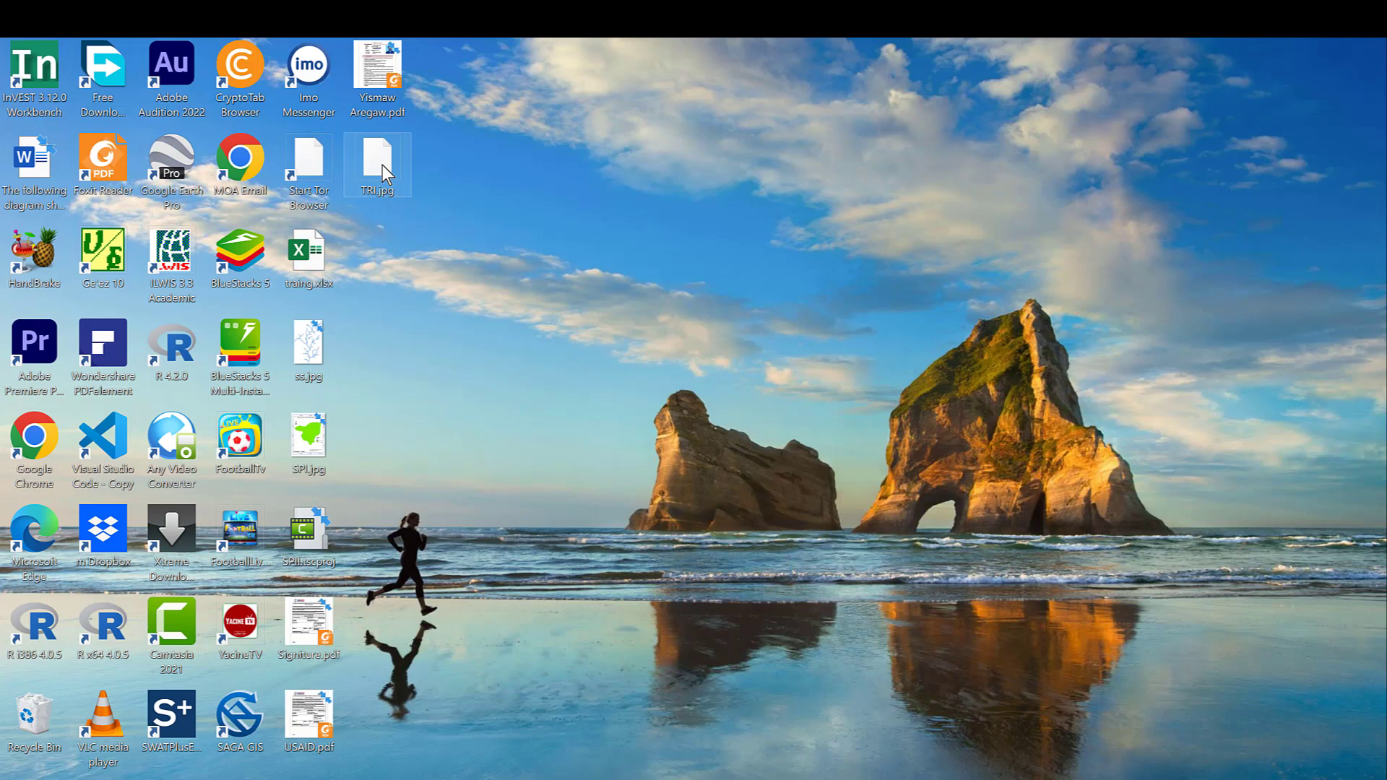
pyautogui.doubleClick(383, 166)
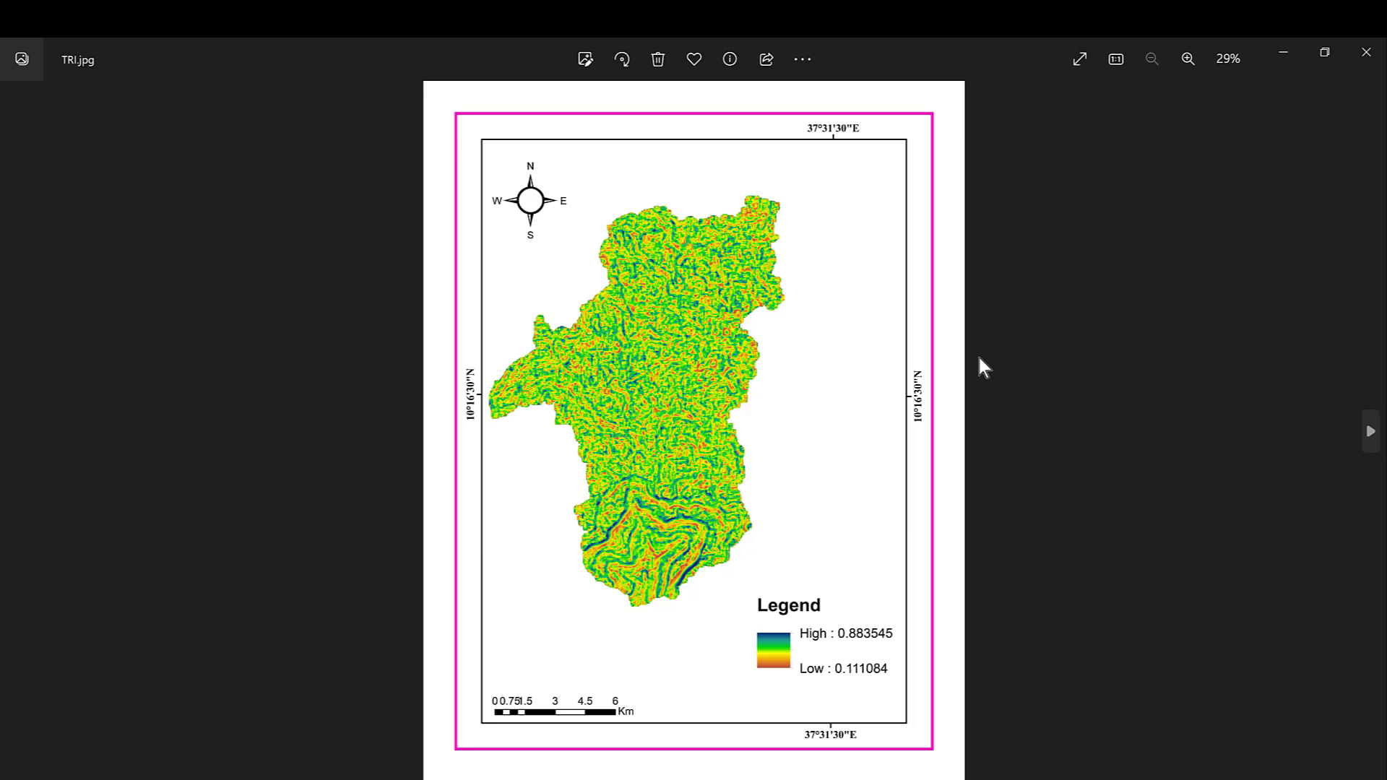
pyautogui.scroll(3, 978, 358)
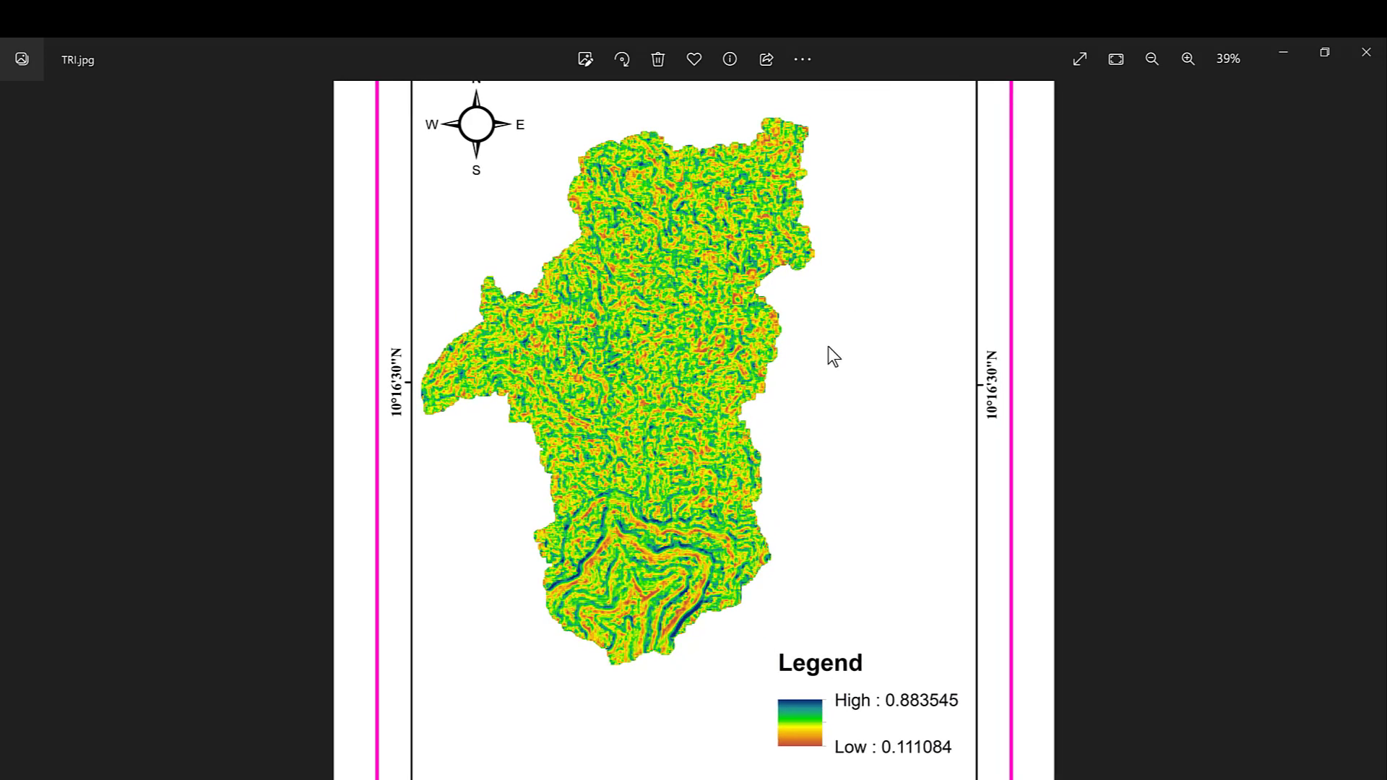
pyautogui.scroll(2, 828, 350)
pyautogui.scroll(-4, 828, 350)
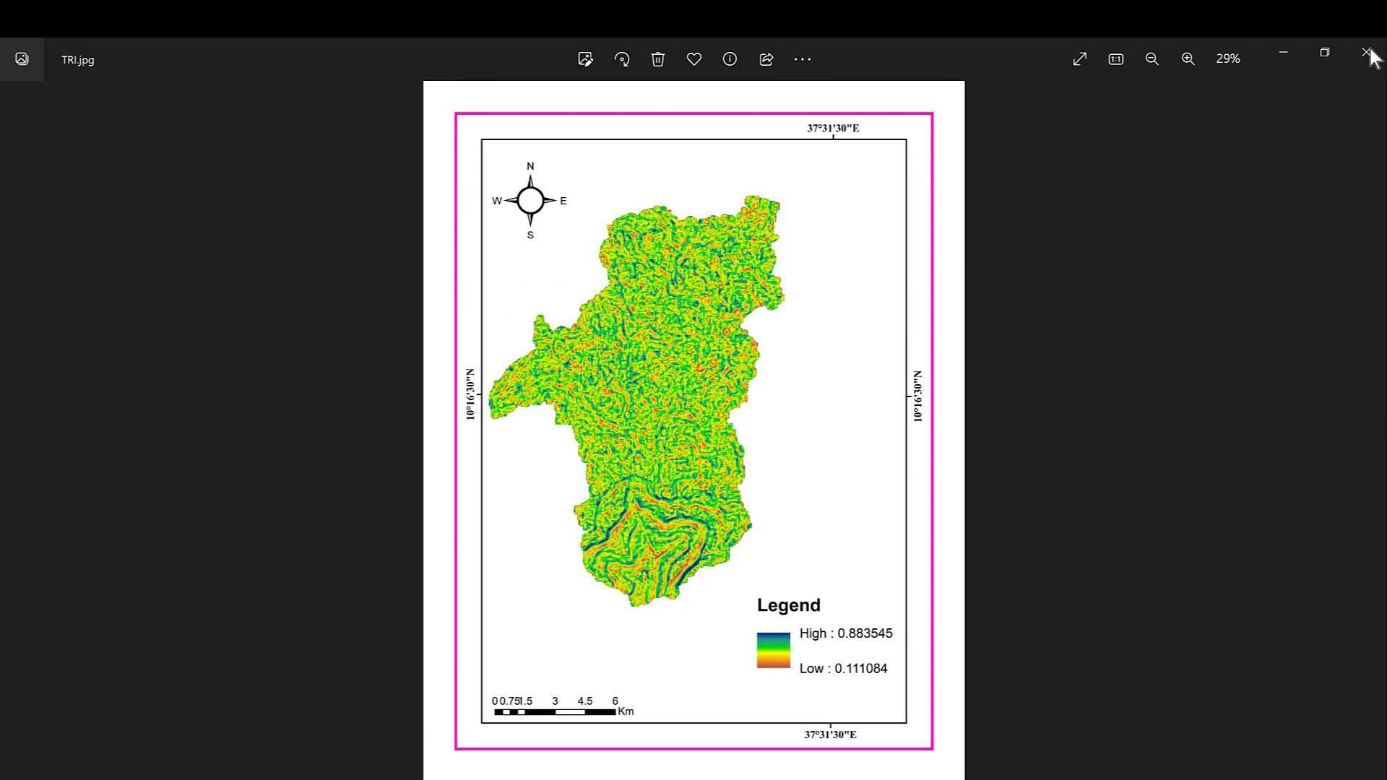
pyautogui.click(1368, 55)
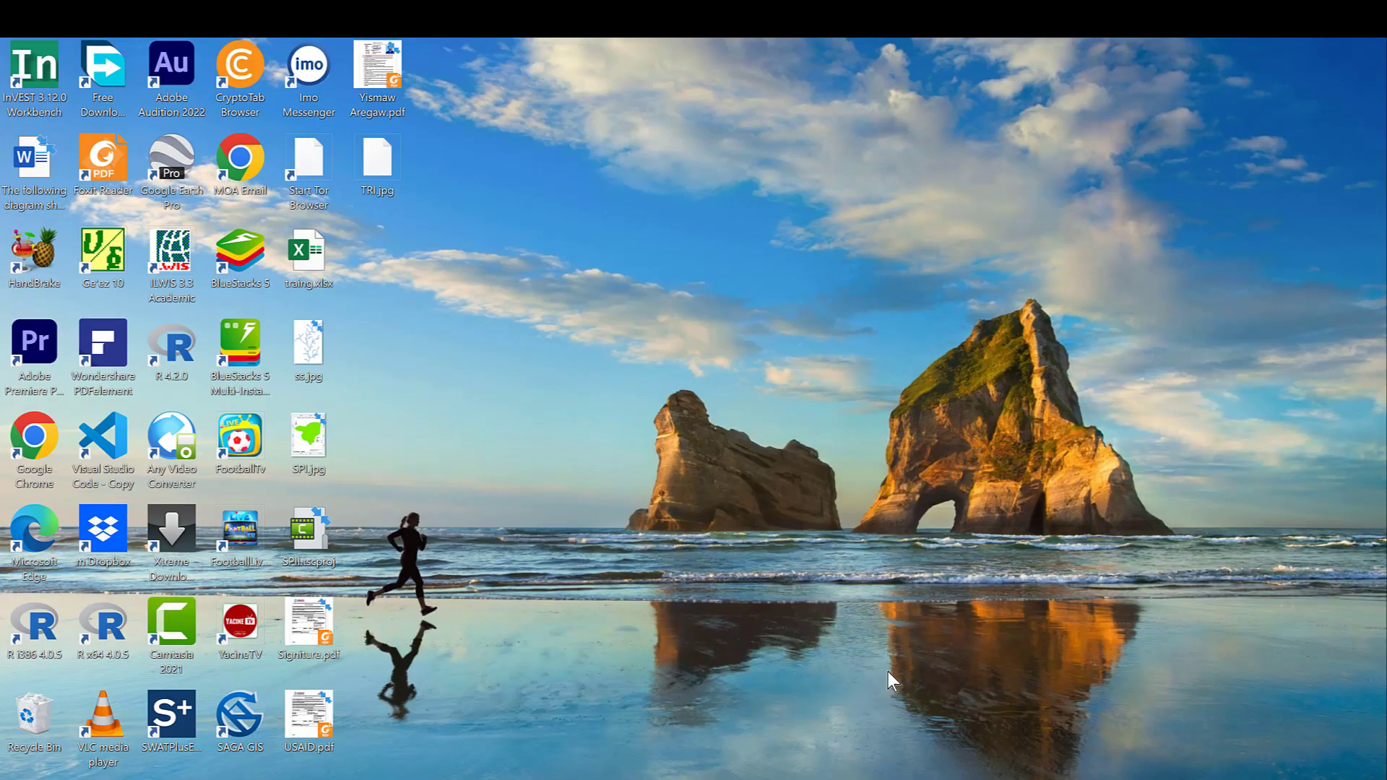
pyautogui.click(746, 772)
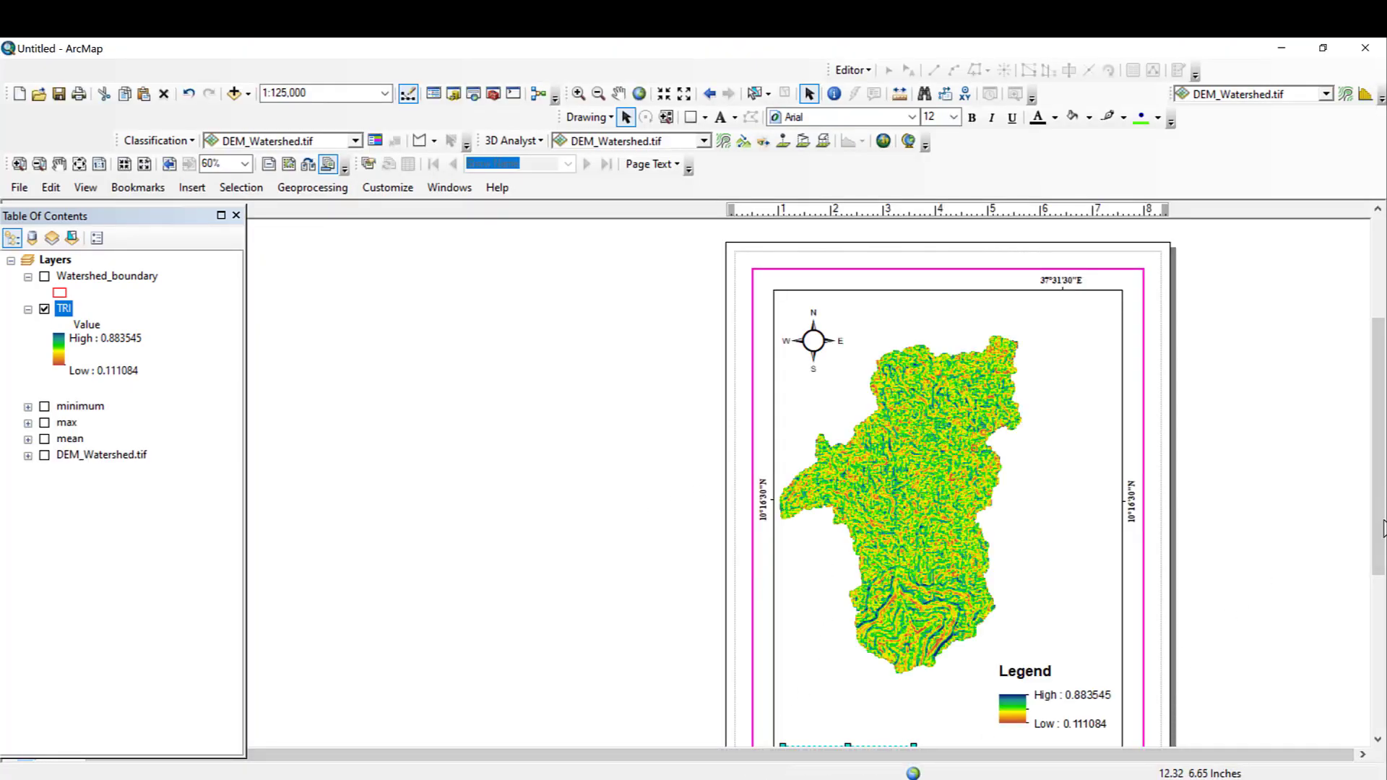
pyautogui.moveTo(1383, 529); pyautogui.dragTo(1378, 601)
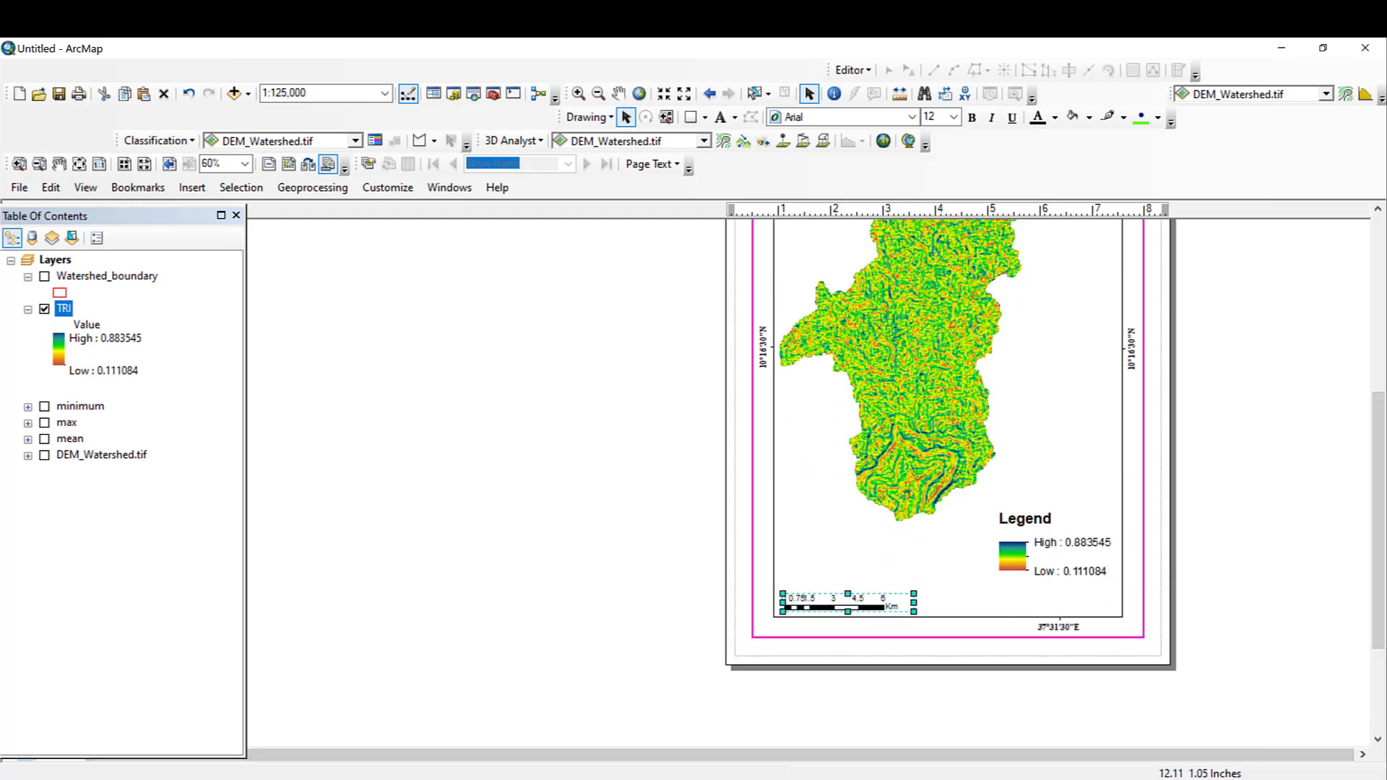
pyautogui.moveTo(1378, 560); pyautogui.dragTo(1380, 480)
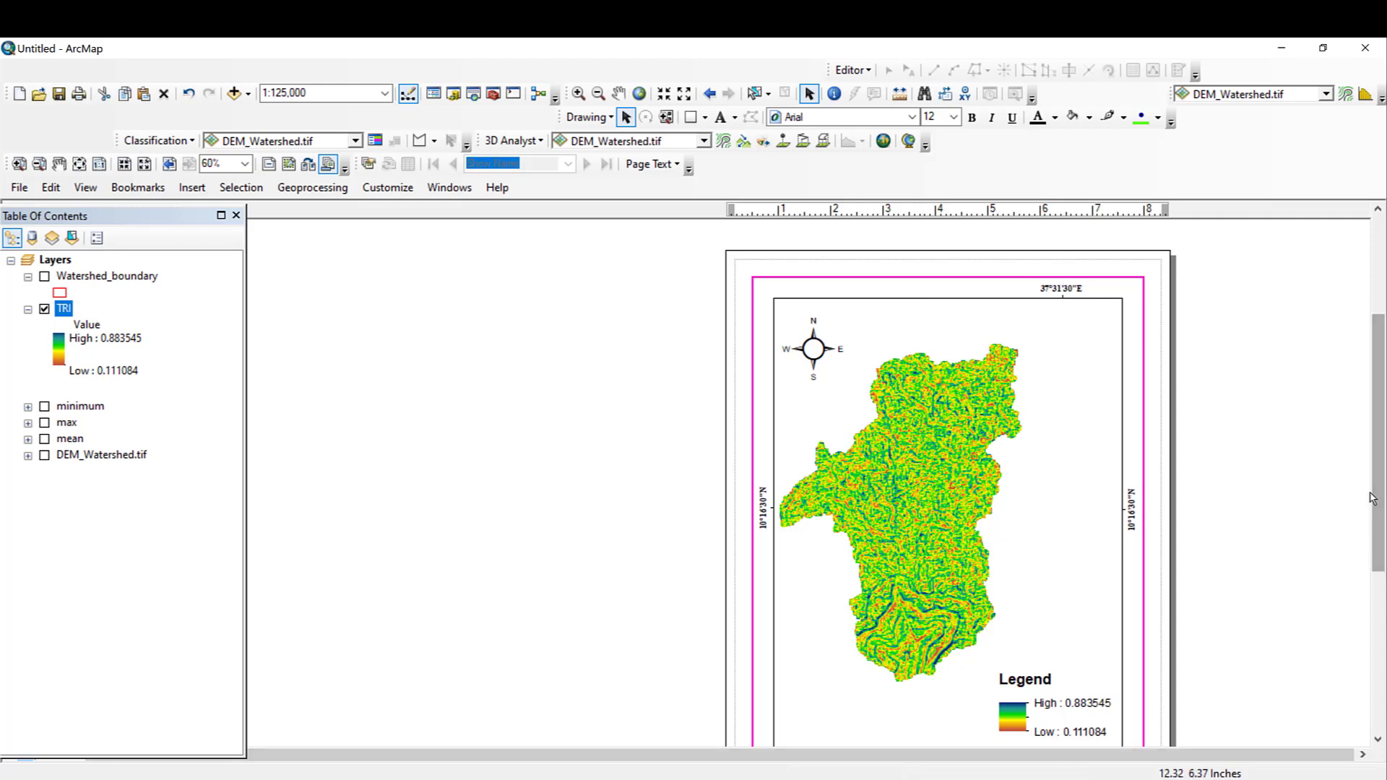
pyautogui.moveTo(1381, 506)
pyautogui.mouseDown()
pyautogui.moveTo(1380, 620)
pyautogui.moveTo(1381, 502)
pyautogui.mouseUp()
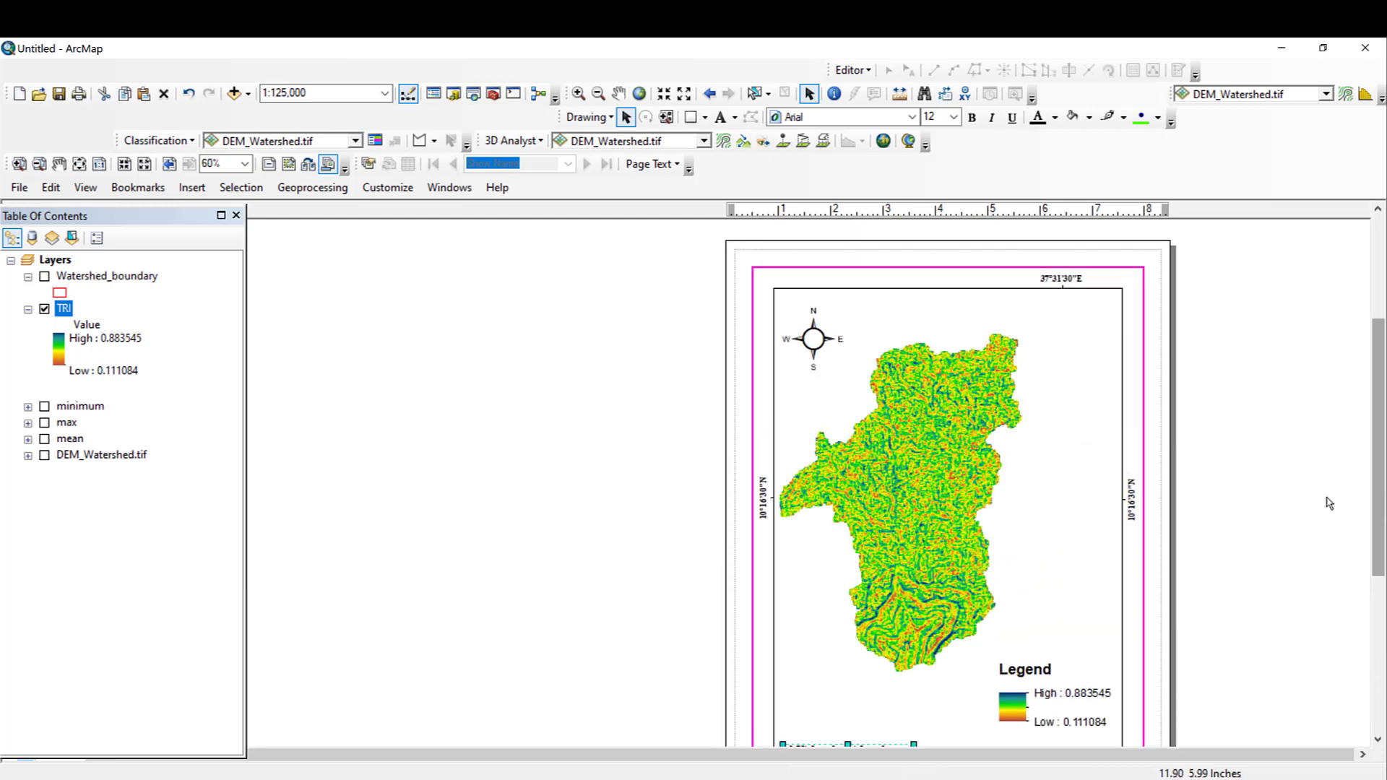